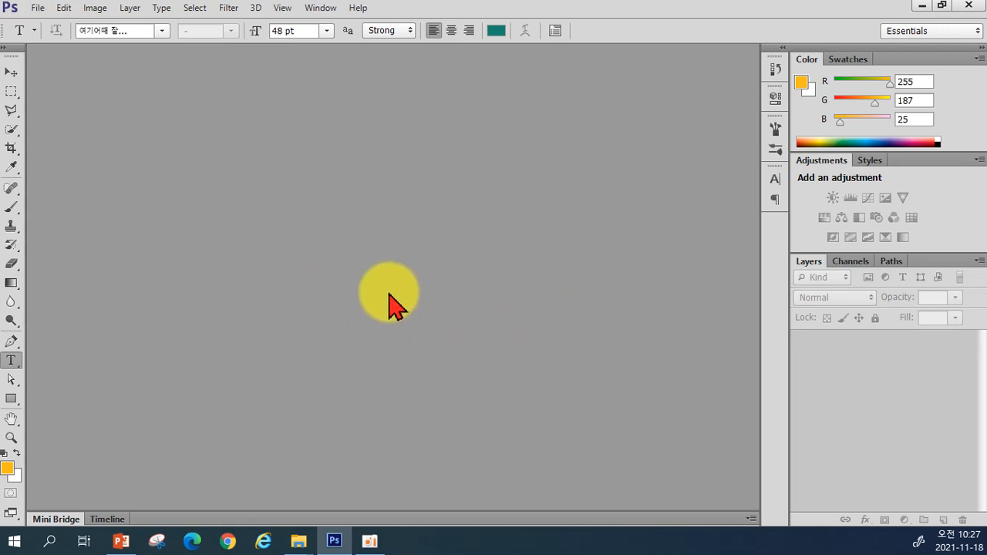
Bring up the Open dialog and browse to the desktop folder '0. 실전 포토샵'
double_click(390, 295)
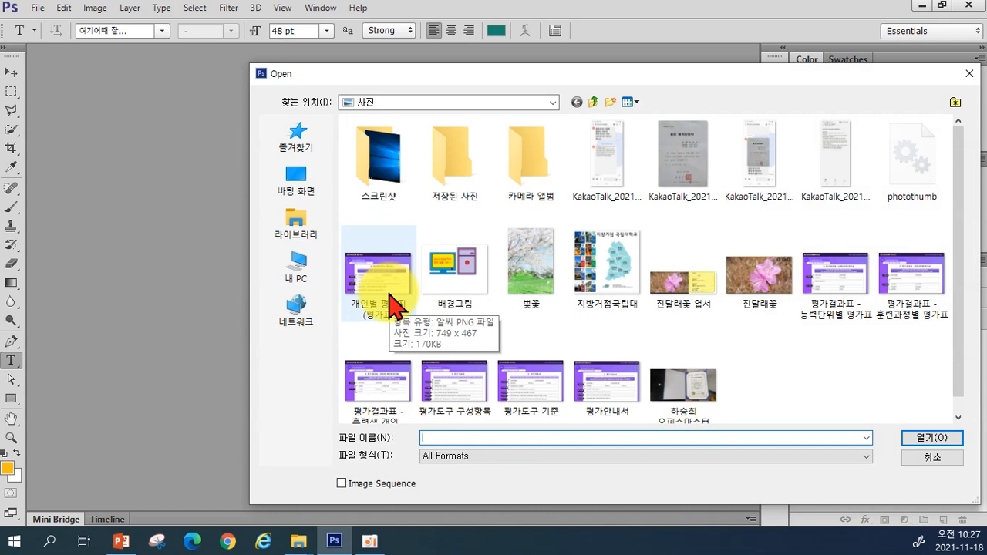
click(298, 182)
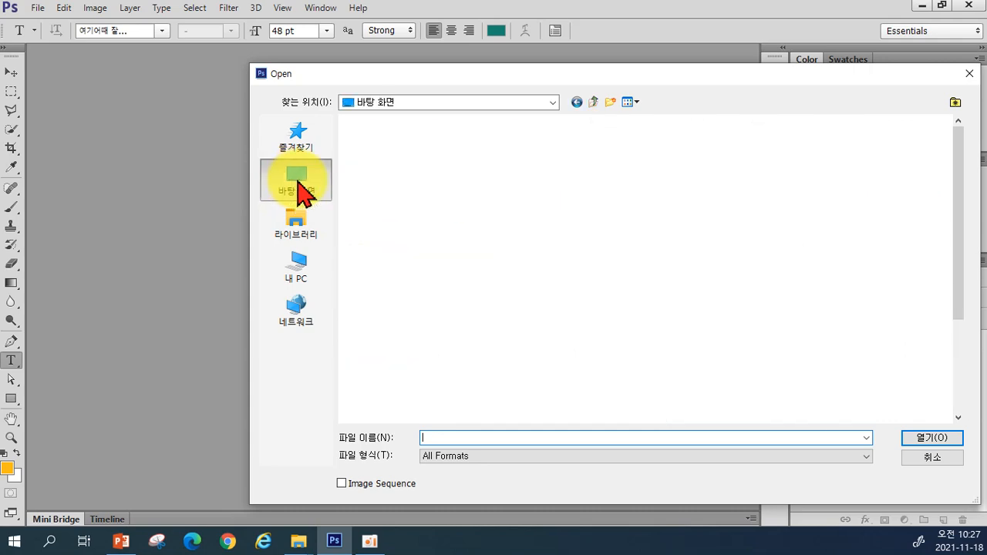
scroll(795, 369, down, 2)
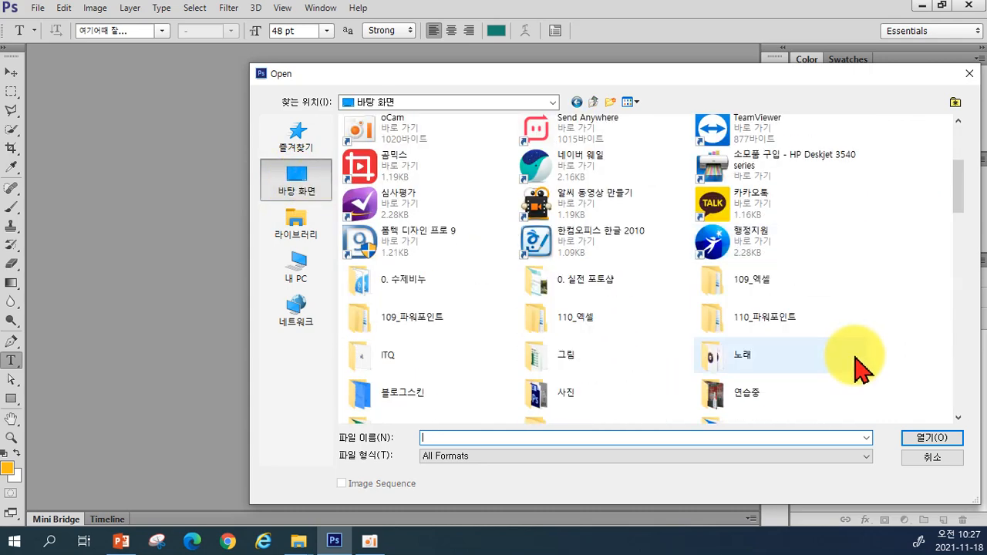
scroll(799, 368, down, 1)
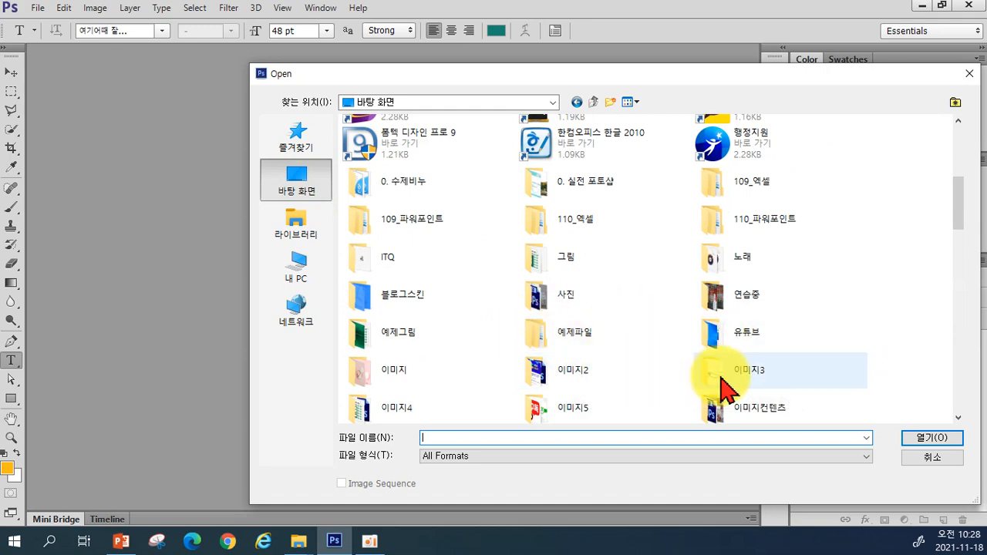
scroll(794, 414, down, 3)
scroll(533, 359, down, 3)
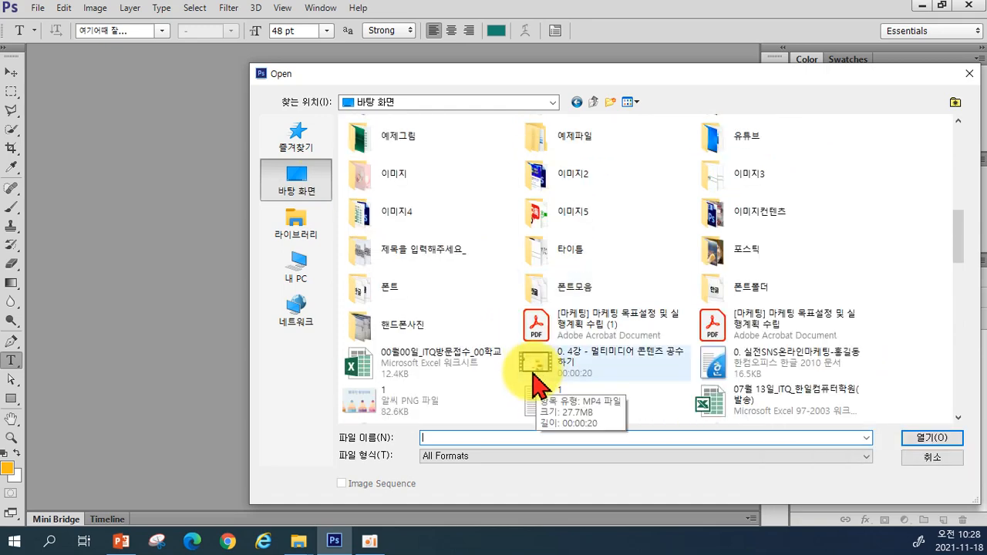
scroll(532, 366, up, 6)
scroll(449, 262, up, 2)
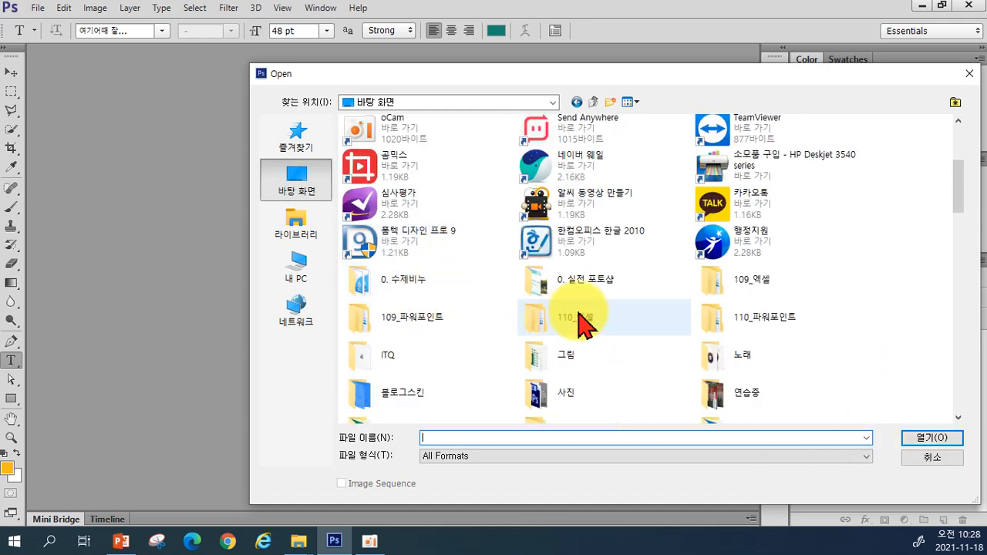
click(594, 287)
double_click(592, 287)
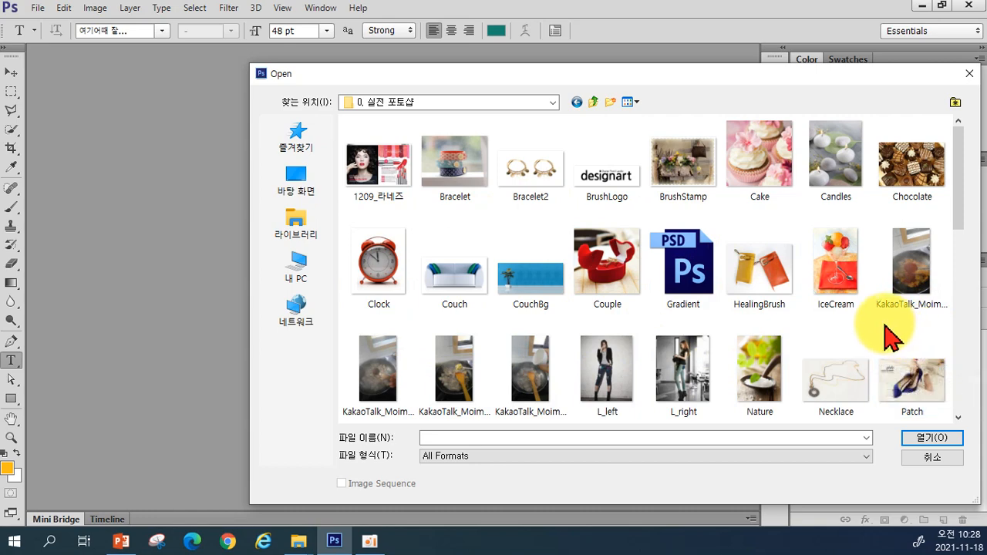
Select both Couch and CouchBg in that folder and open them together
click(466, 276)
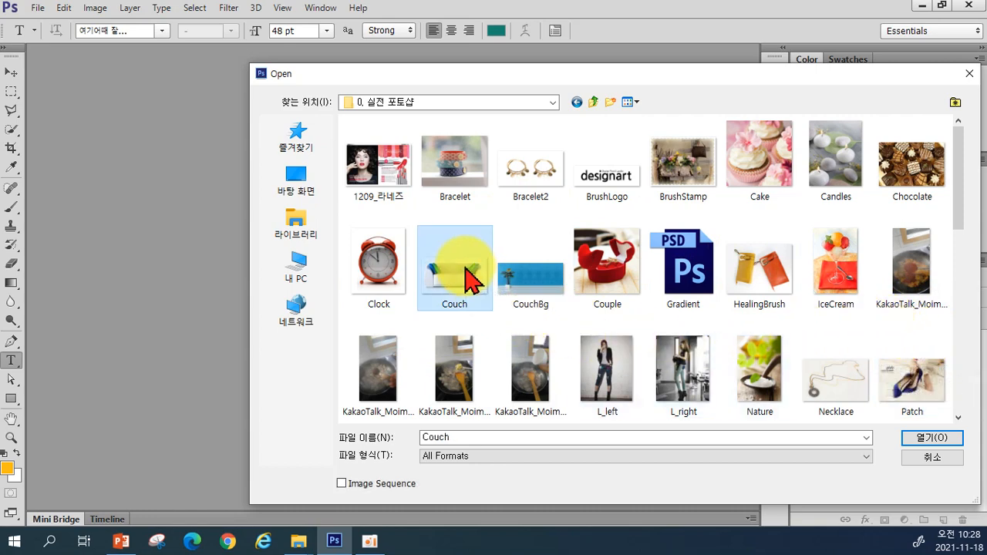
ctrl+click(540, 276)
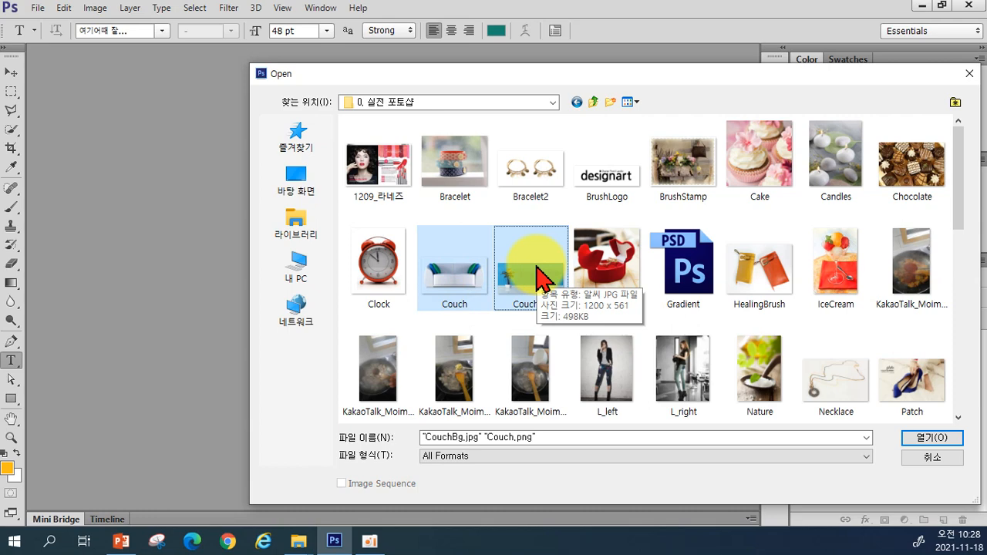
click(647, 207)
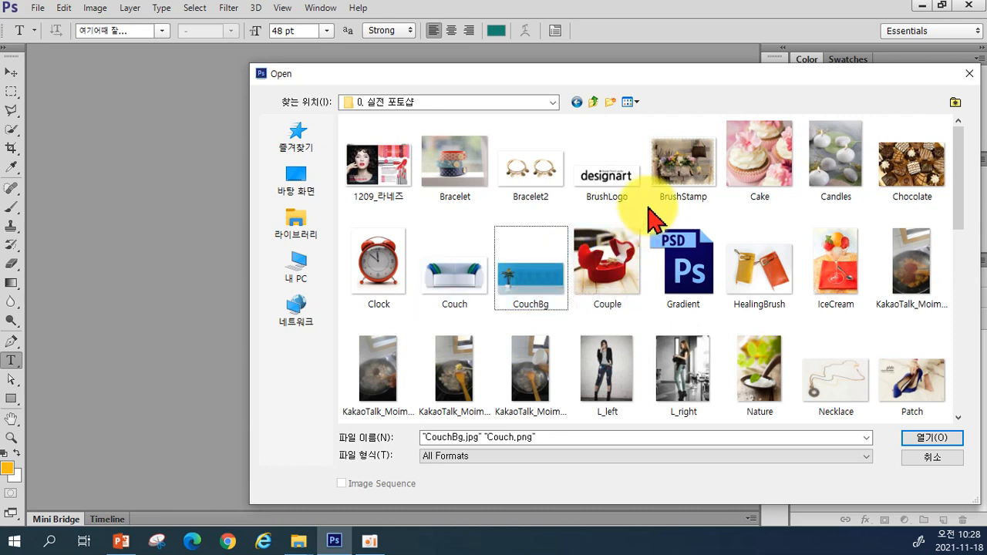
click(453, 267)
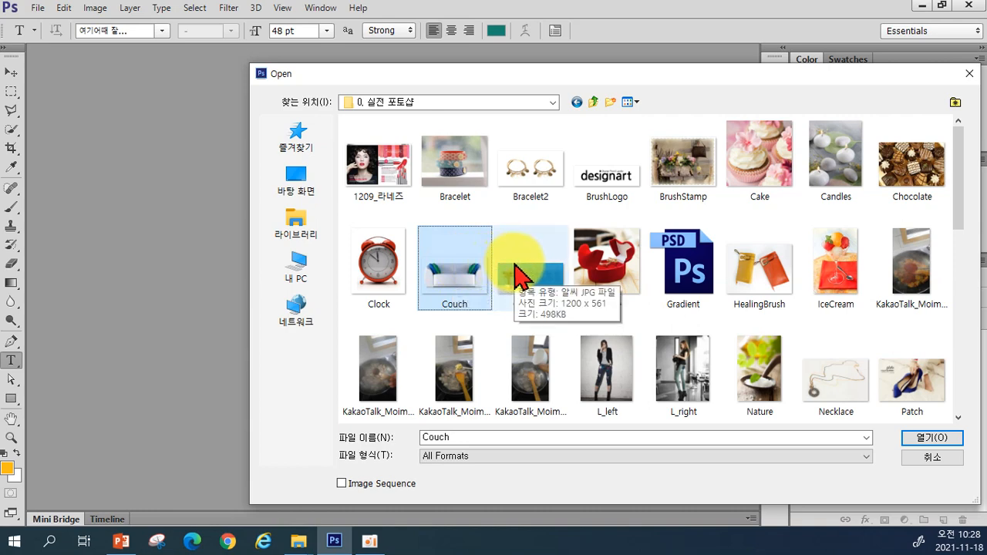
ctrl+click(521, 275)
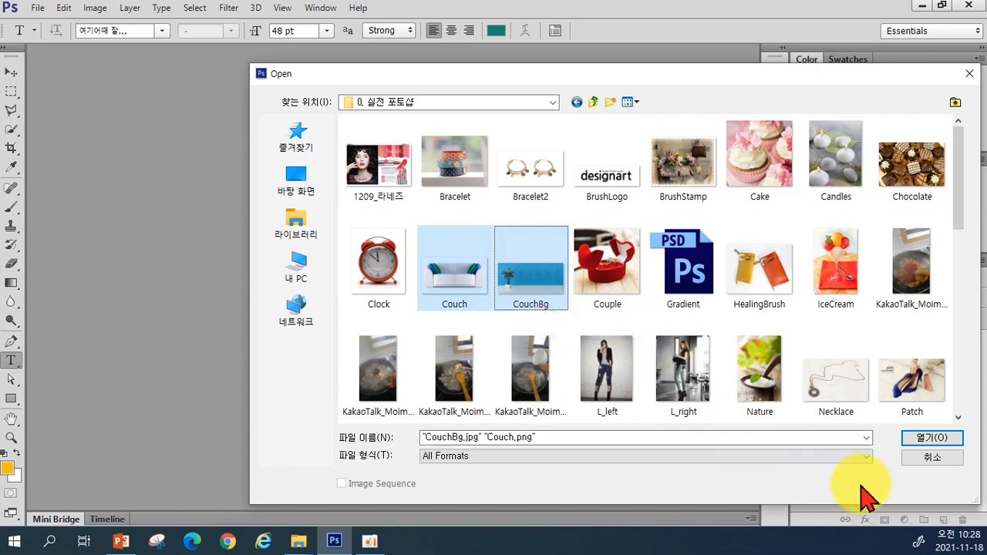
click(923, 439)
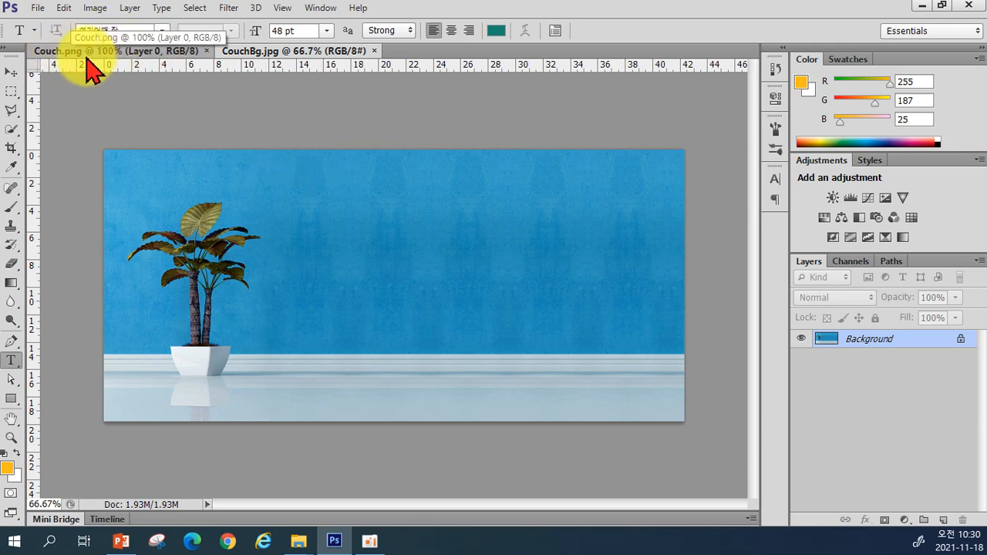
With the Move tool, drag the couch image into the CouchBg document and position it right of the plant
click(86, 54)
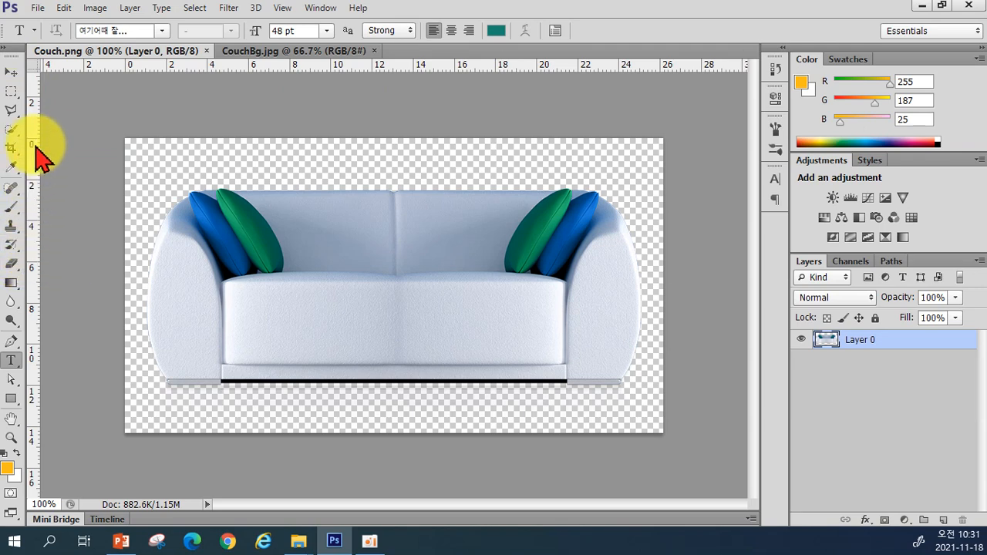
click(10, 74)
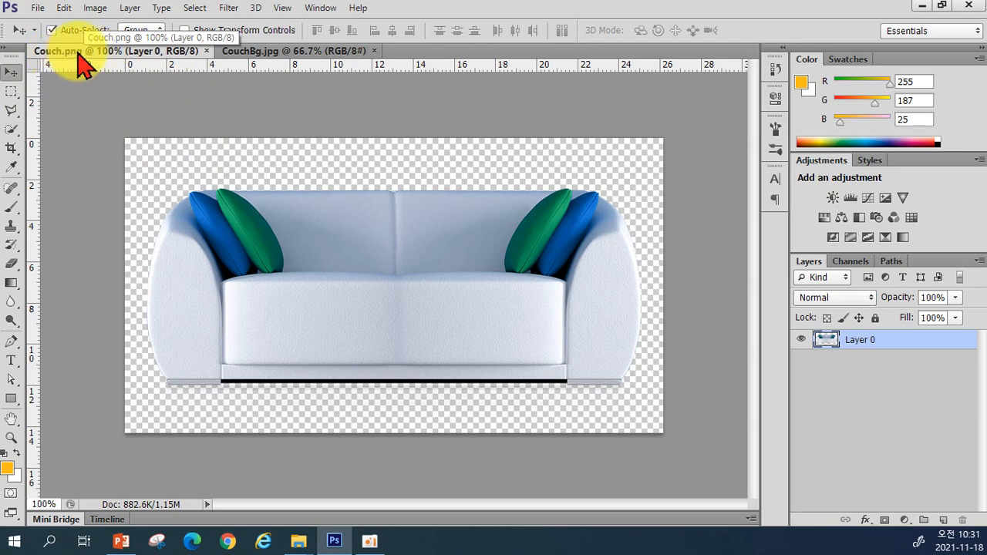
drag(79, 57, 453, 188)
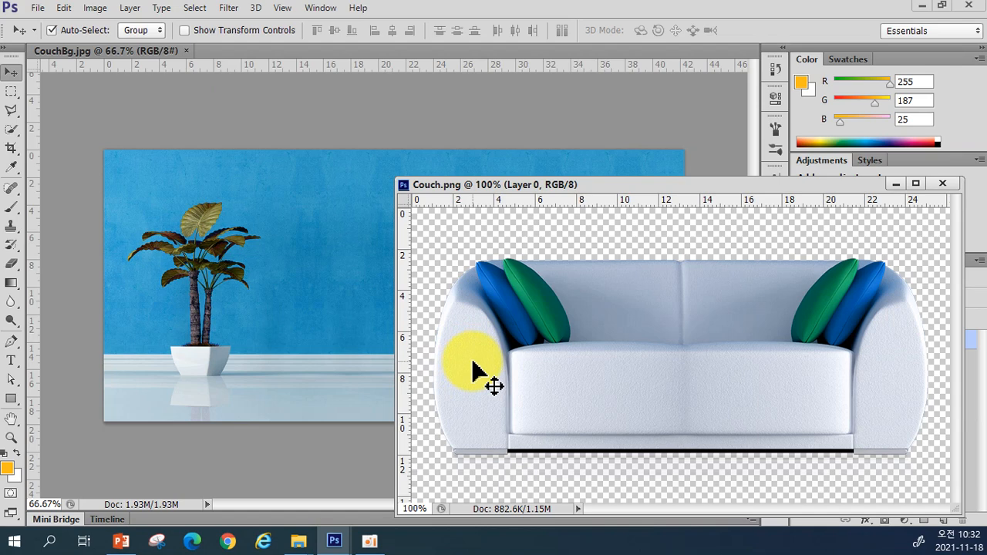
drag(473, 362, 314, 313)
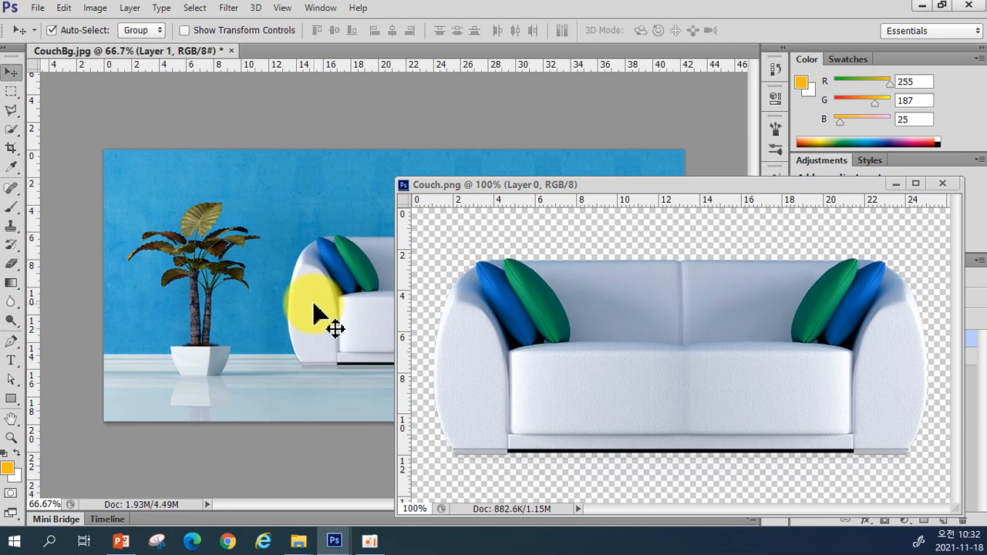
drag(353, 304, 318, 327)
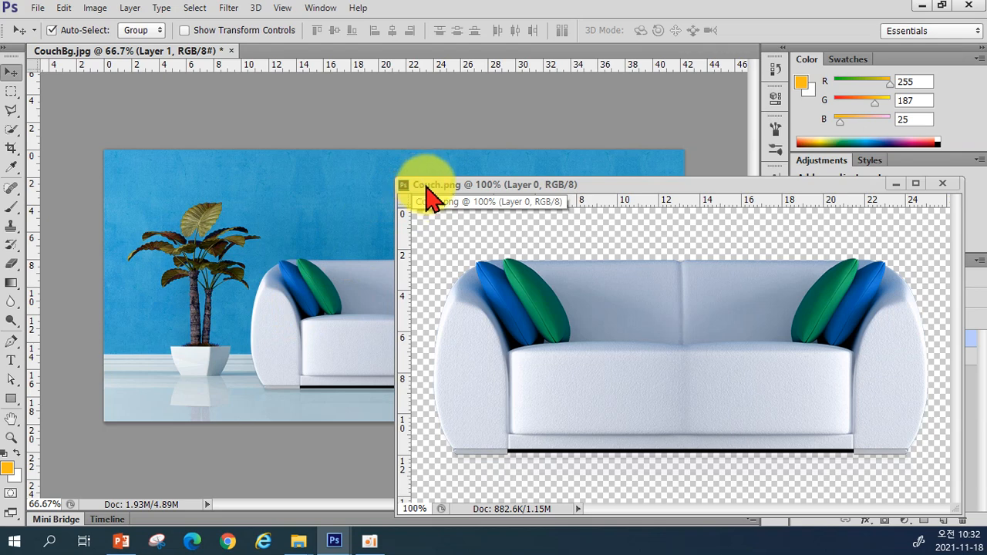
Close the Couch.png document window and nudge the couch layer slightly into place
click(416, 191)
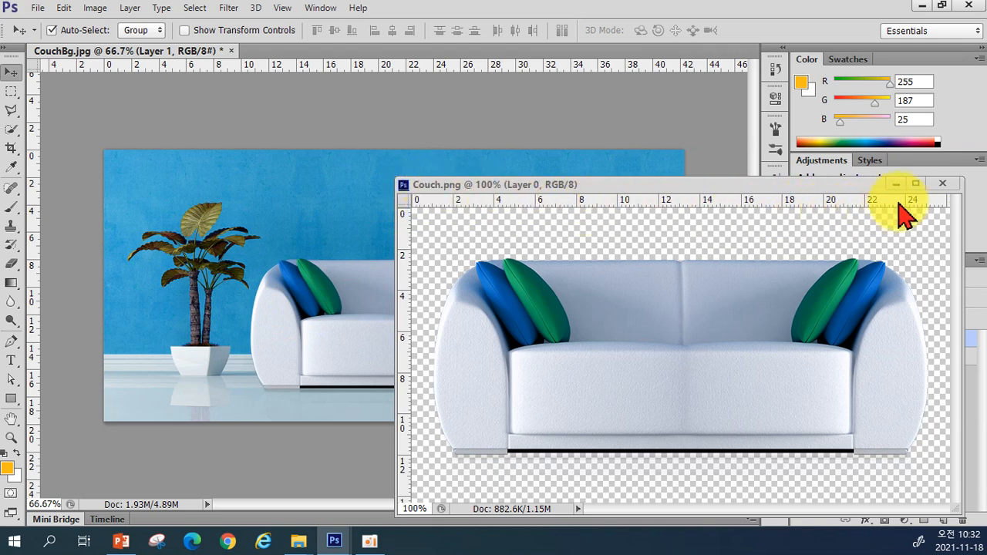
click(943, 185)
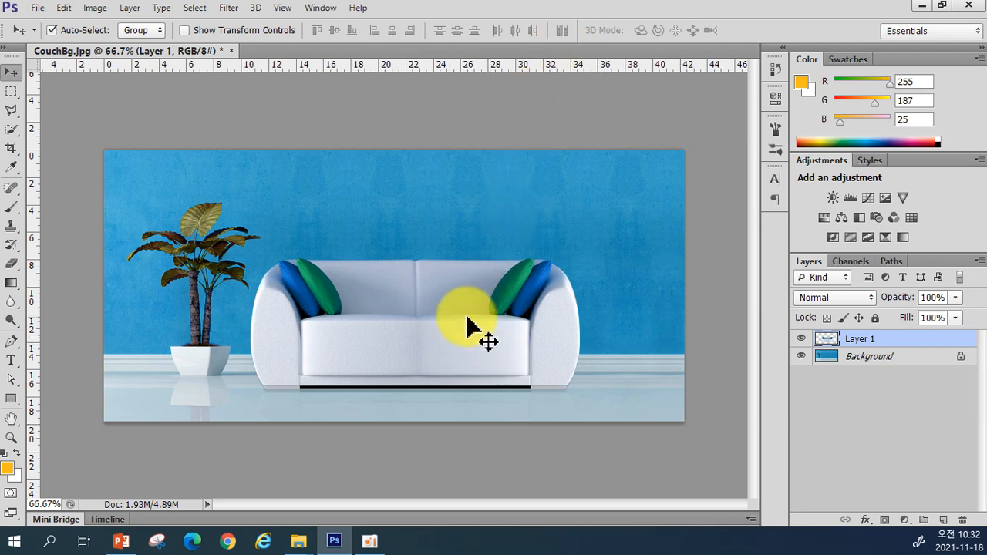
mouse_move(424, 343)
mouse_down()
mouse_move(456, 355)
mouse_move(430, 357)
mouse_move(415, 339)
mouse_move(423, 340)
mouse_up()
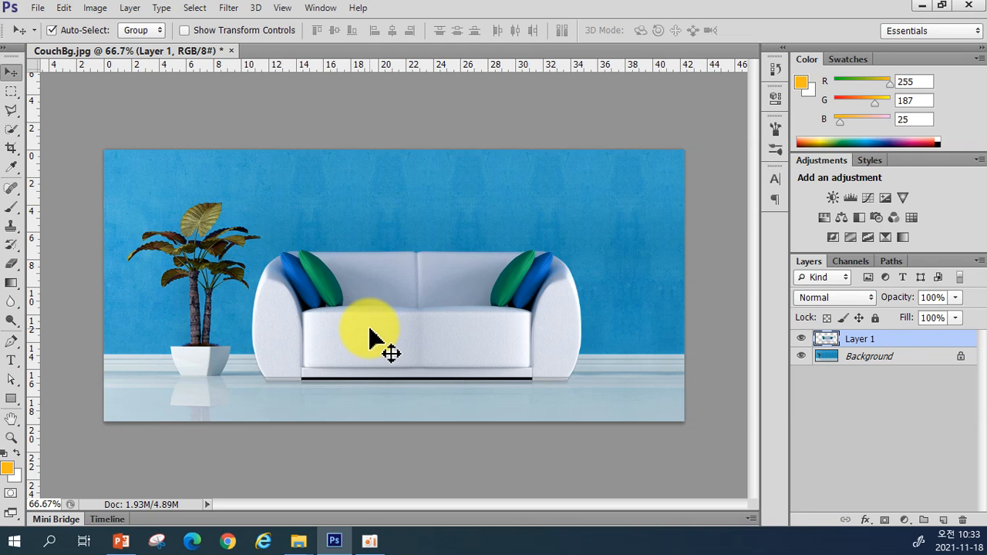
Start Free Transform on the couch layer and launch Notepad through Windows search
key(ctrl+t)
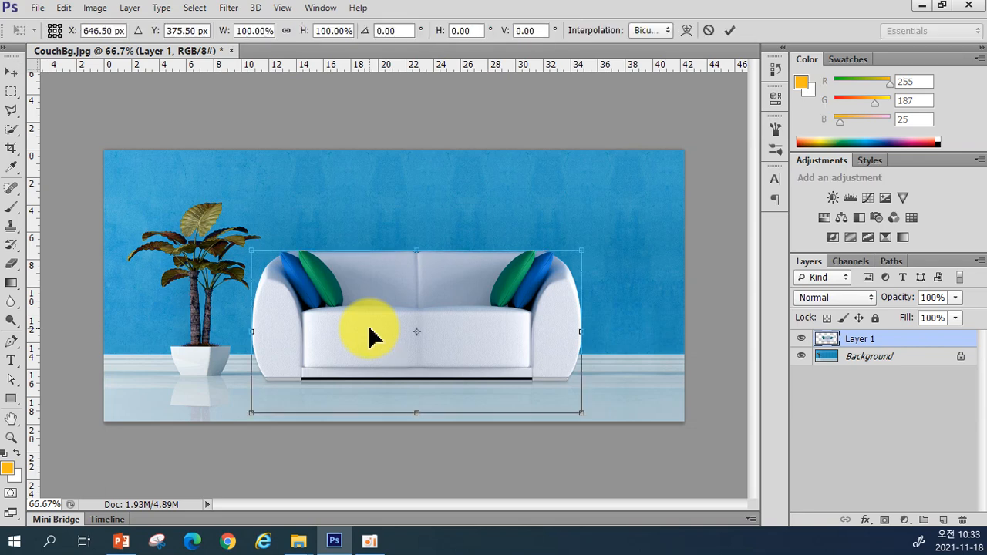
click(46, 543)
text(a)
key(BackSpace)
text(메모장)
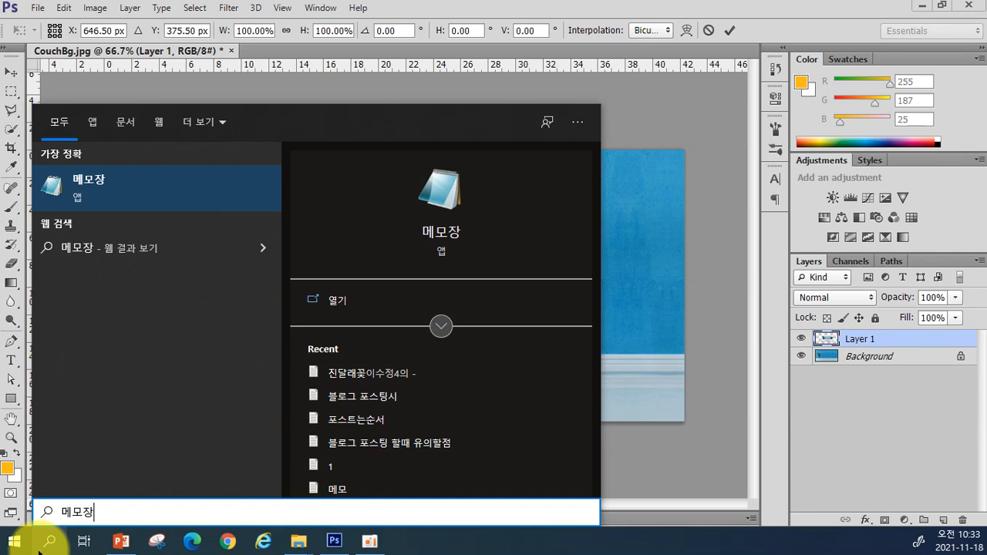
key(Return)
Write the note 'CTRL + T 자유변형툴 (크기조절,회전)' in Notepad
text(CTR)
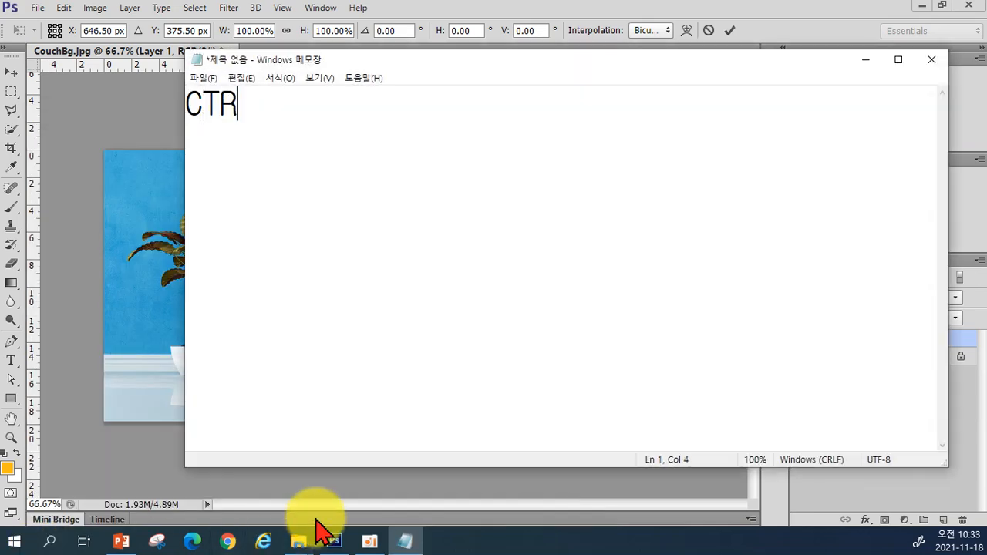
text(L + T )
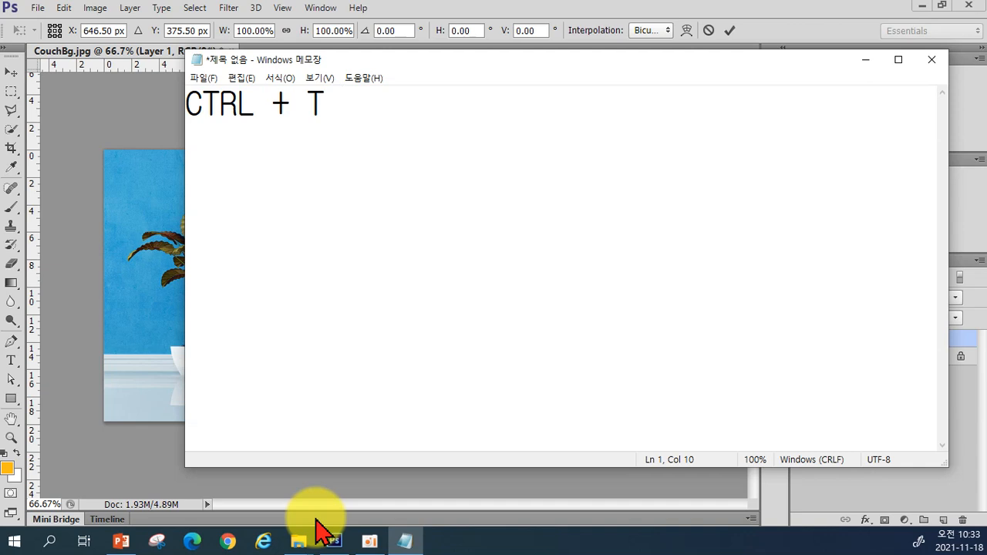
text(ㅈㅏ유변)
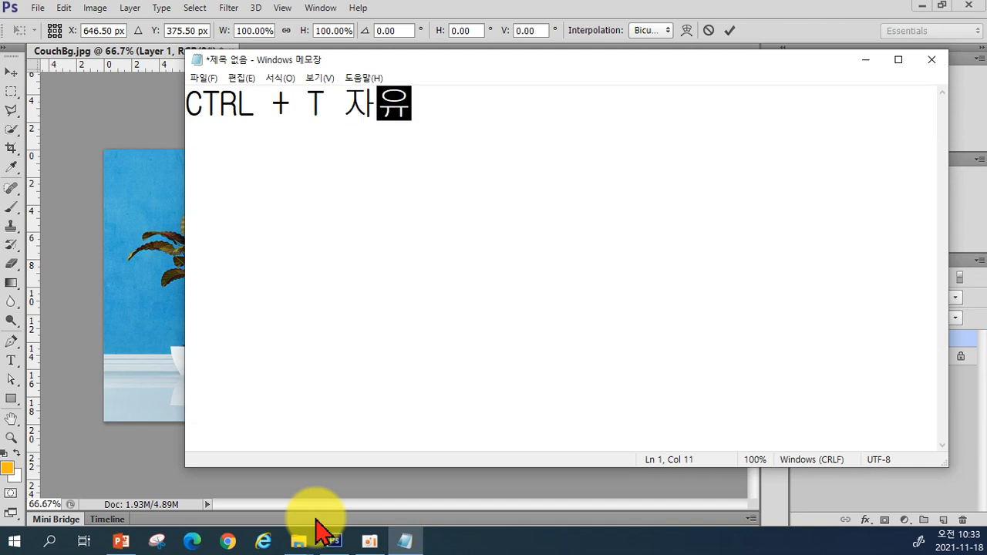
text(형툴 ()
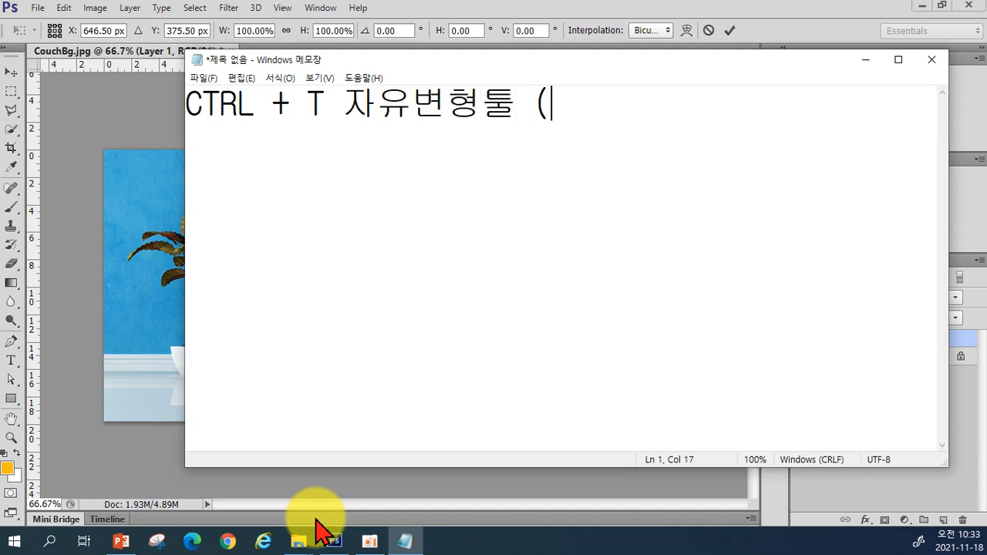
text(크기조저)
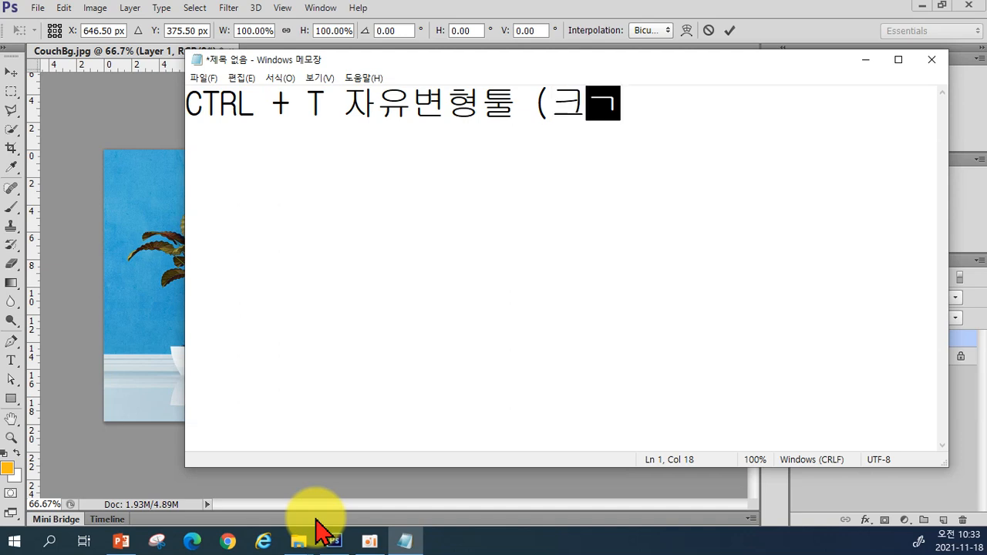
text(ㄹ,횟)
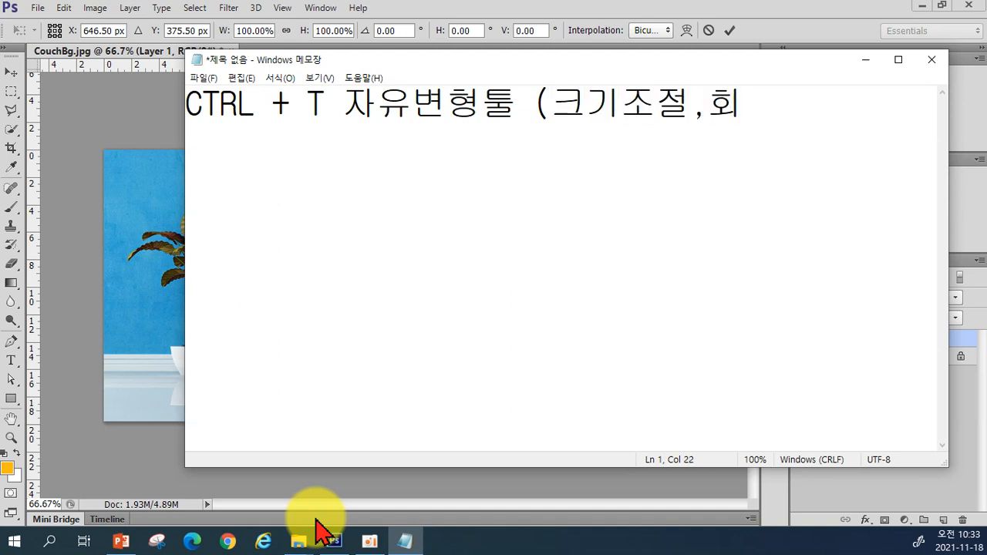
text(전))
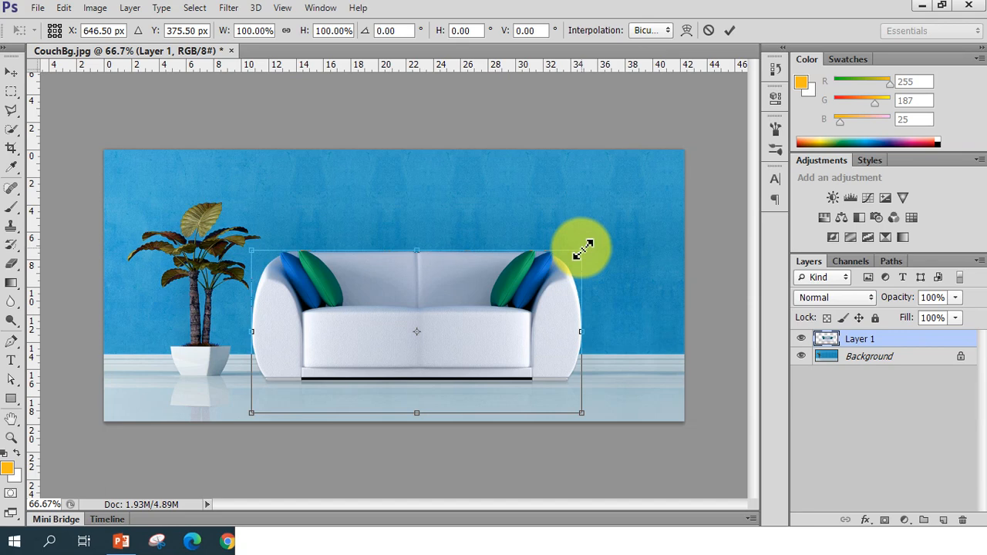
Scale the couch down proportionally to about 85% from its upper-right corner and commit the transform
drag(584, 247, 533, 276)
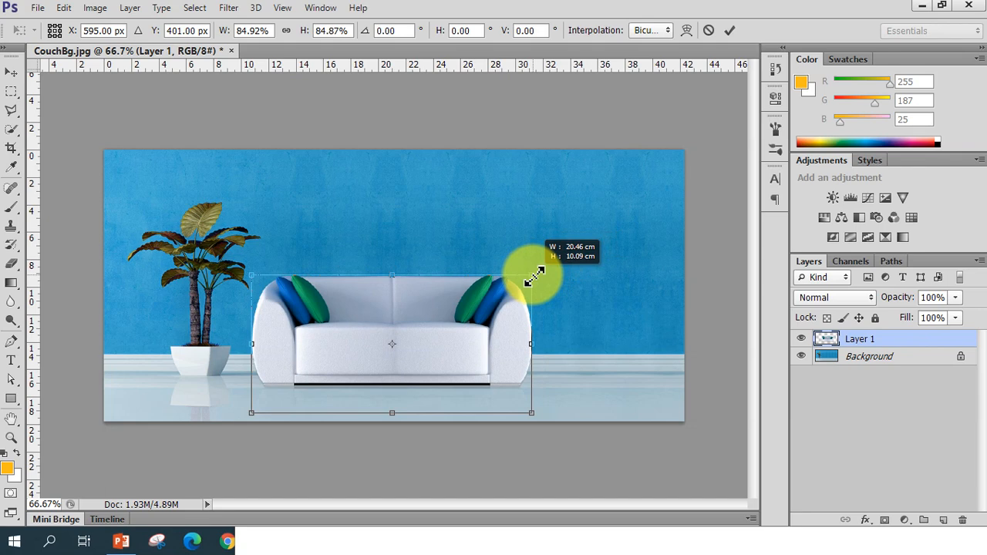
drag(534, 275, 534, 275)
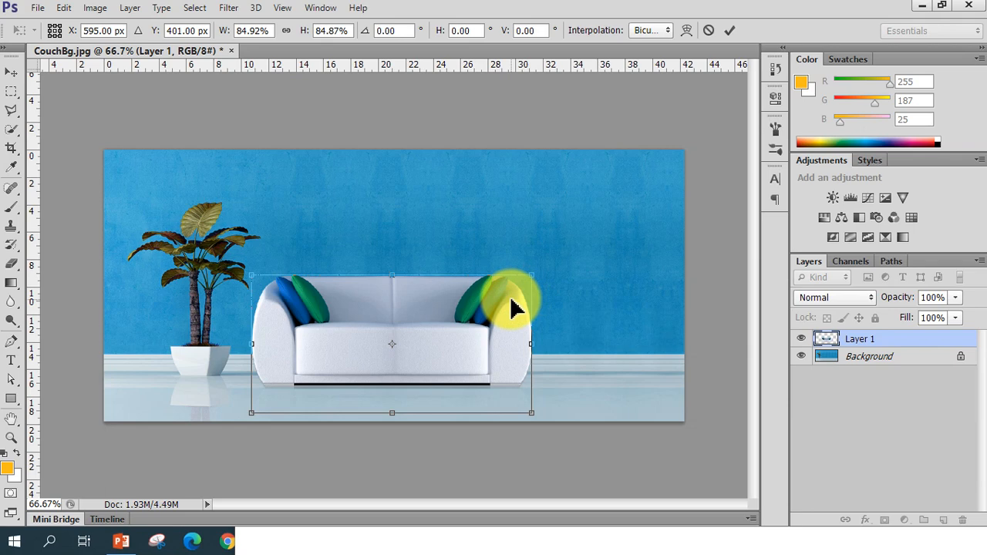
double_click(514, 311)
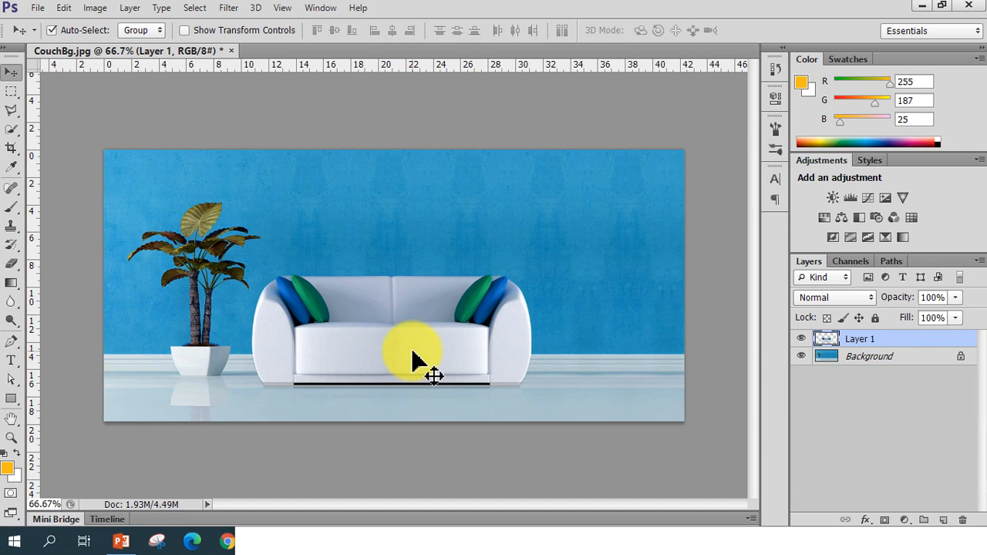
Restart Free Transform on the couch and scale it down slightly to about 98%, shifting the reference point and back
key(ctrl+t)
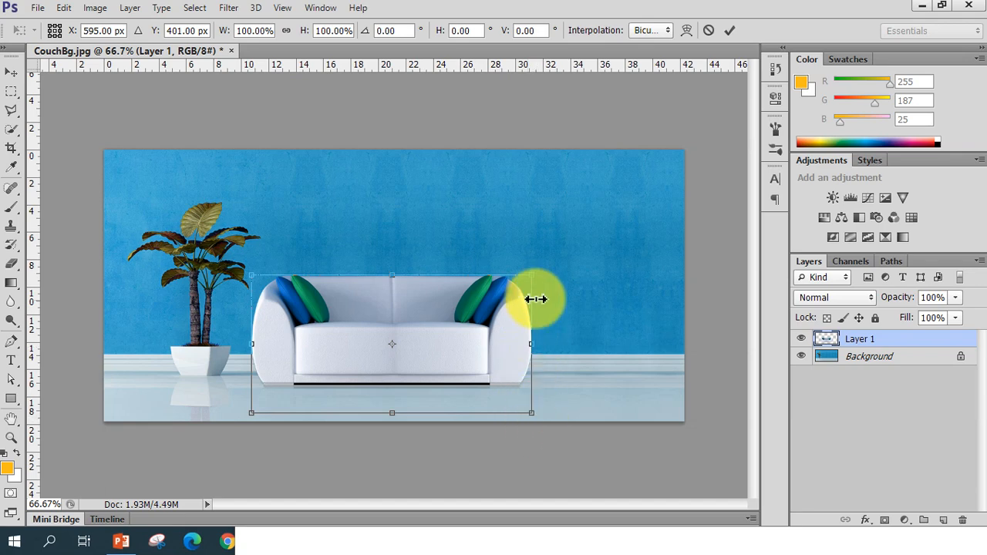
drag(540, 275, 519, 271)
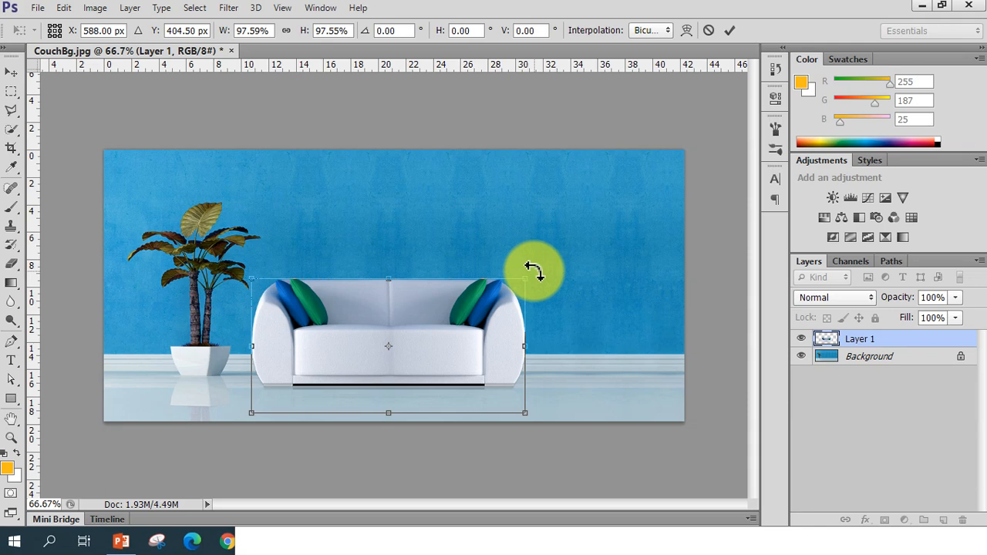
mouse_move(534, 270)
mouse_down()
mouse_move(489, 223)
mouse_move(397, 211)
mouse_move(425, 205)
mouse_move(500, 283)
mouse_move(522, 352)
mouse_move(560, 331)
mouse_move(538, 247)
mouse_move(556, 268)
mouse_move(542, 223)
mouse_move(563, 266)
mouse_move(549, 227)
mouse_move(473, 202)
mouse_move(405, 198)
mouse_move(432, 194)
mouse_move(517, 267)
mouse_move(465, 211)
mouse_move(419, 193)
mouse_move(486, 227)
mouse_move(517, 275)
mouse_up()
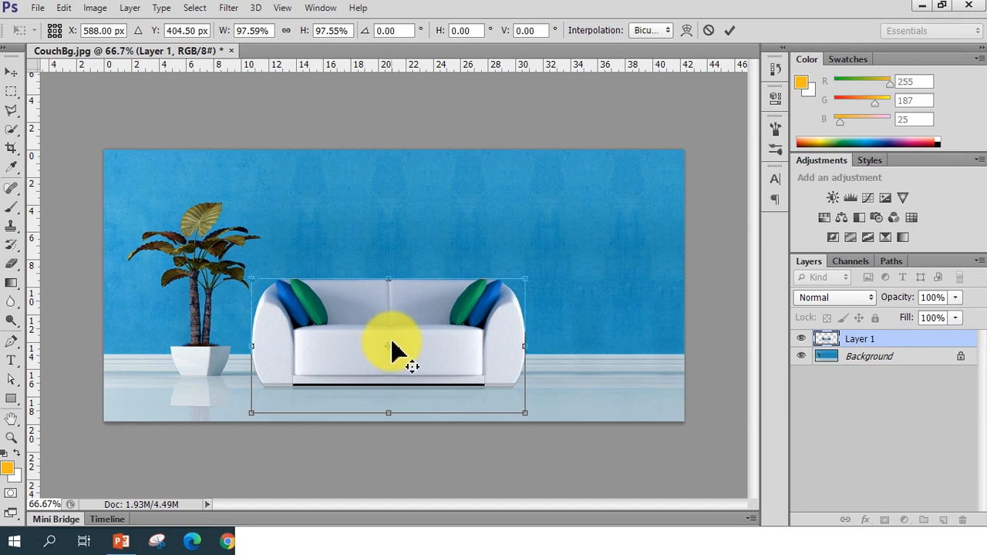
drag(390, 347, 251, 279)
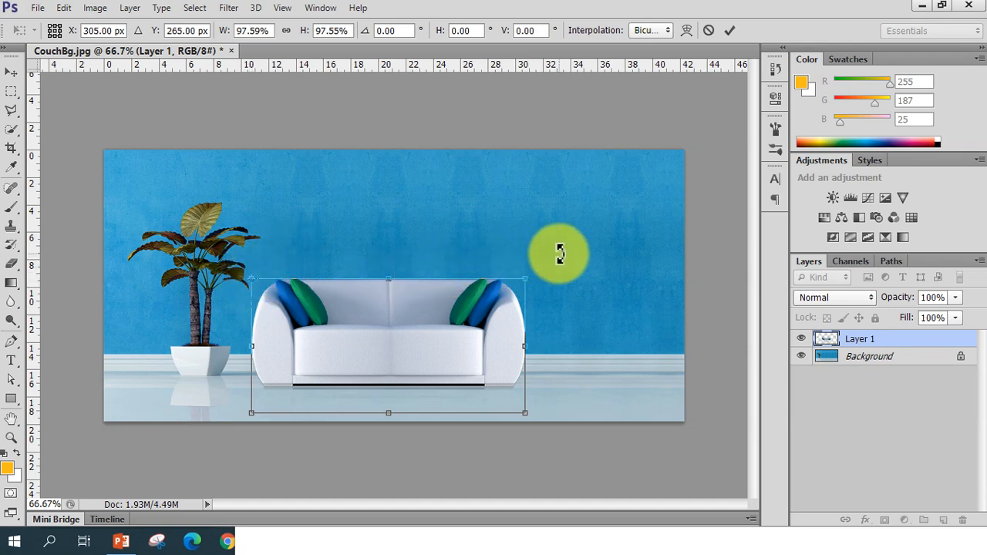
drag(560, 254, 557, 276)
drag(260, 282, 392, 361)
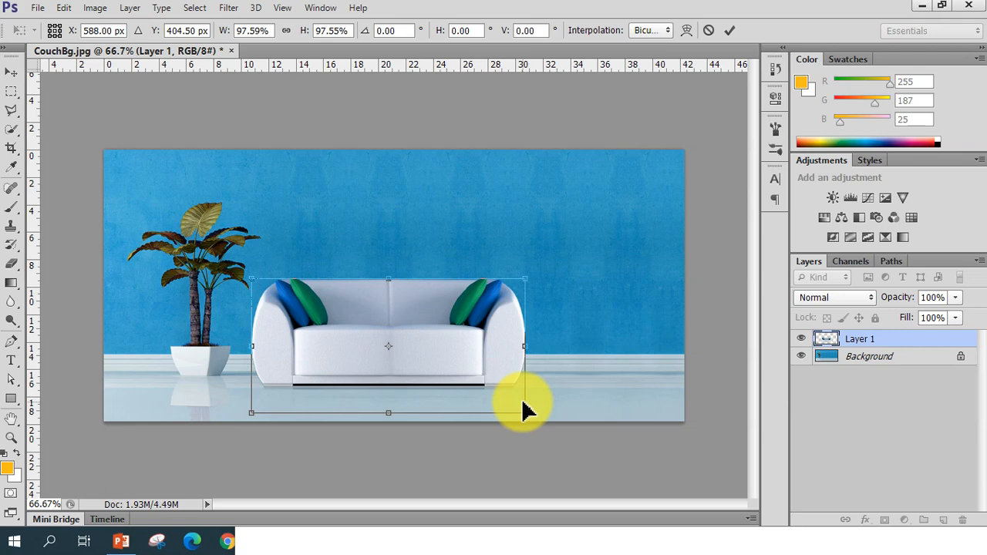
Rotate the couch 180° and then rotate it 180° again
right_click(473, 344)
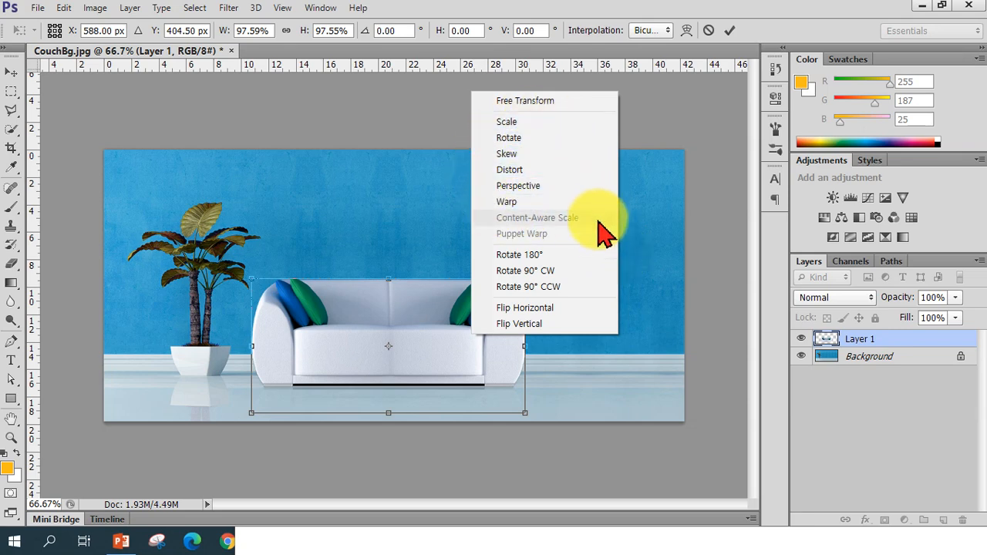
click(537, 257)
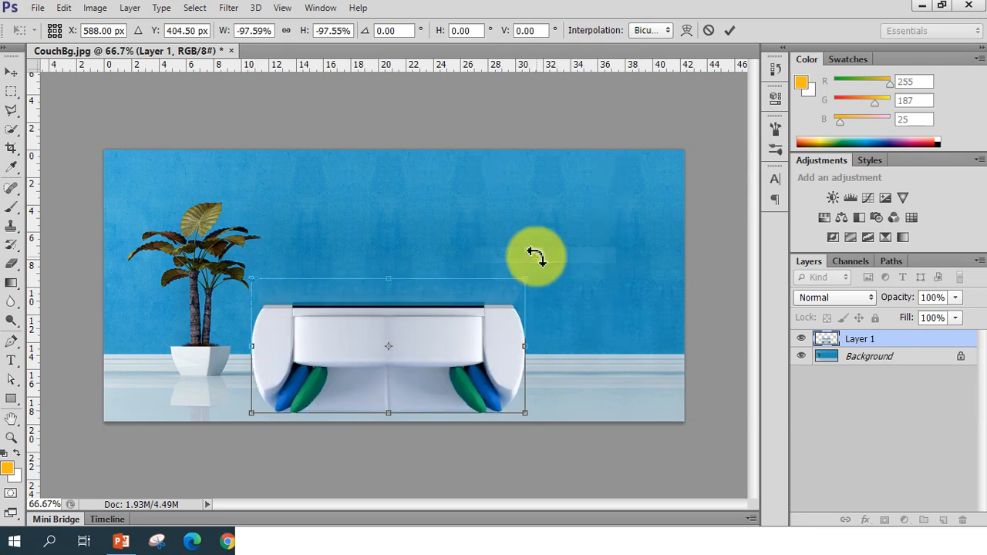
right_click(477, 316)
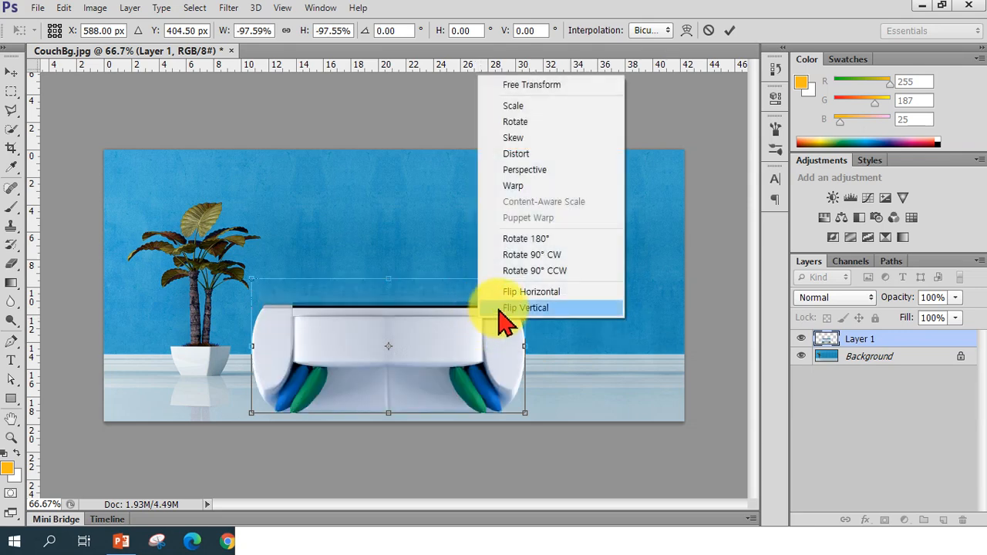
click(531, 241)
Rotate the couch 90° clockwise and then 90° counter-clockwise
right_click(485, 315)
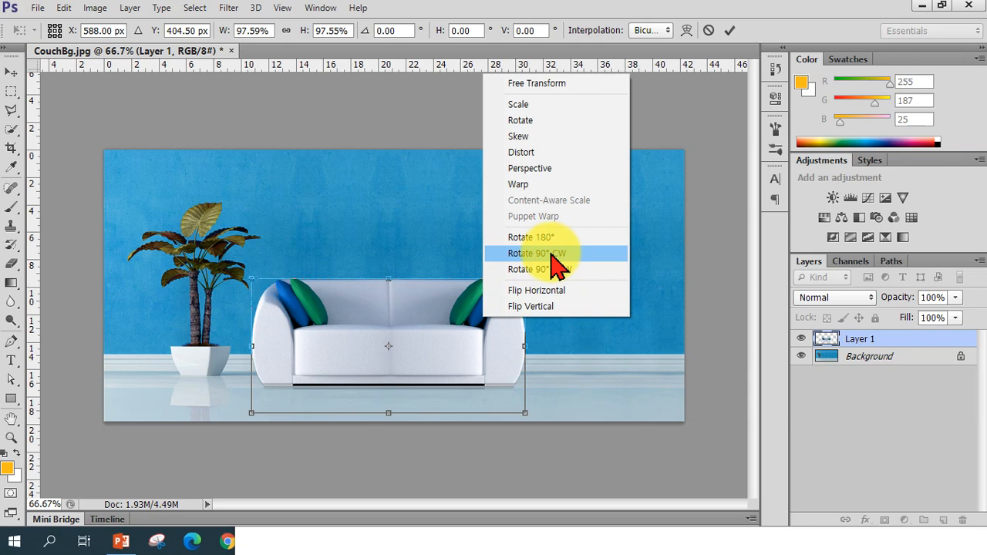
click(553, 253)
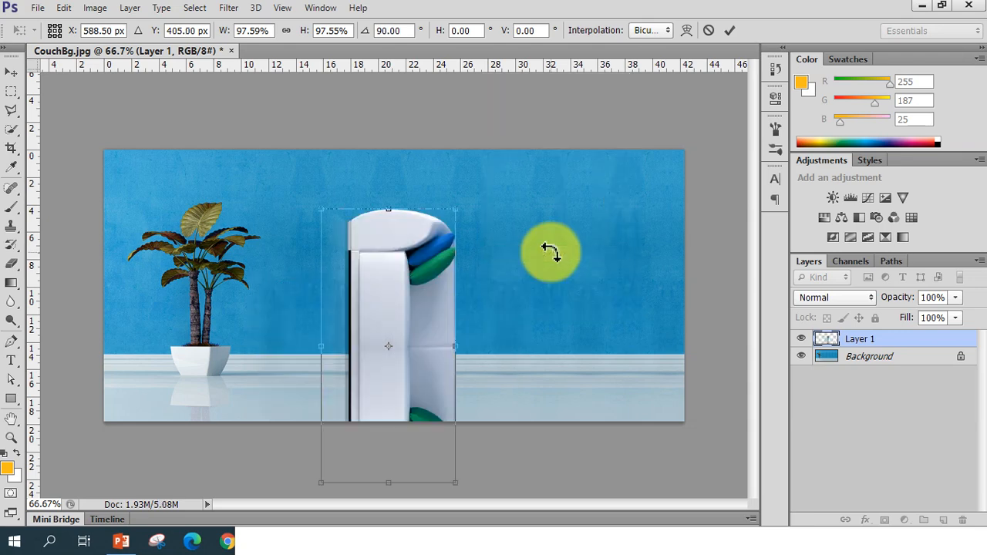
right_click(432, 274)
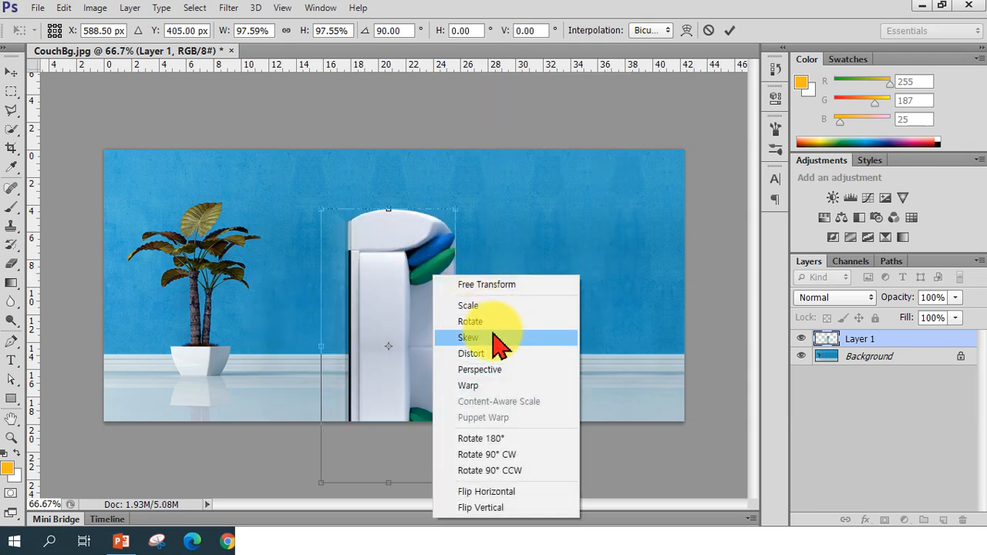
click(499, 471)
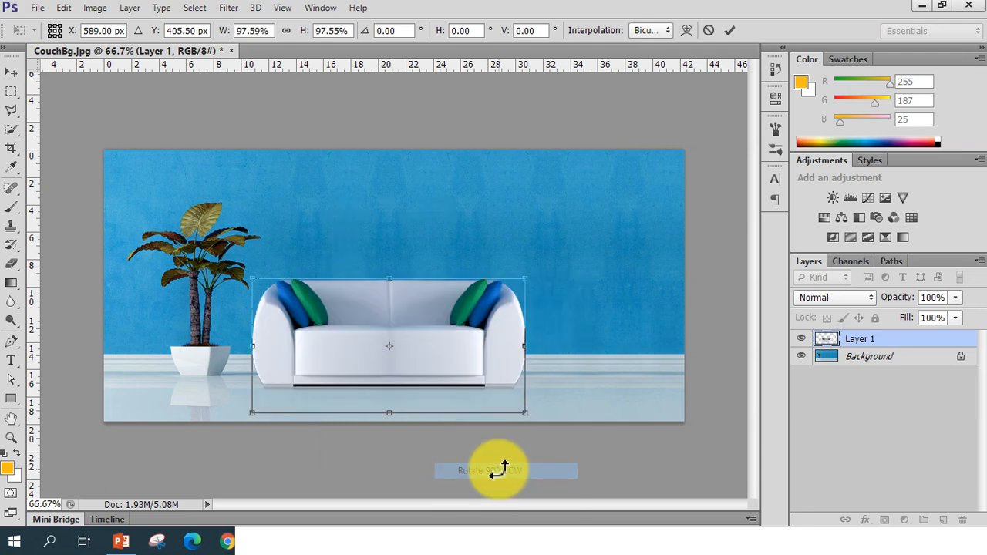
Flip the couch horizontally several times, ending with it facing its original way
right_click(506, 316)
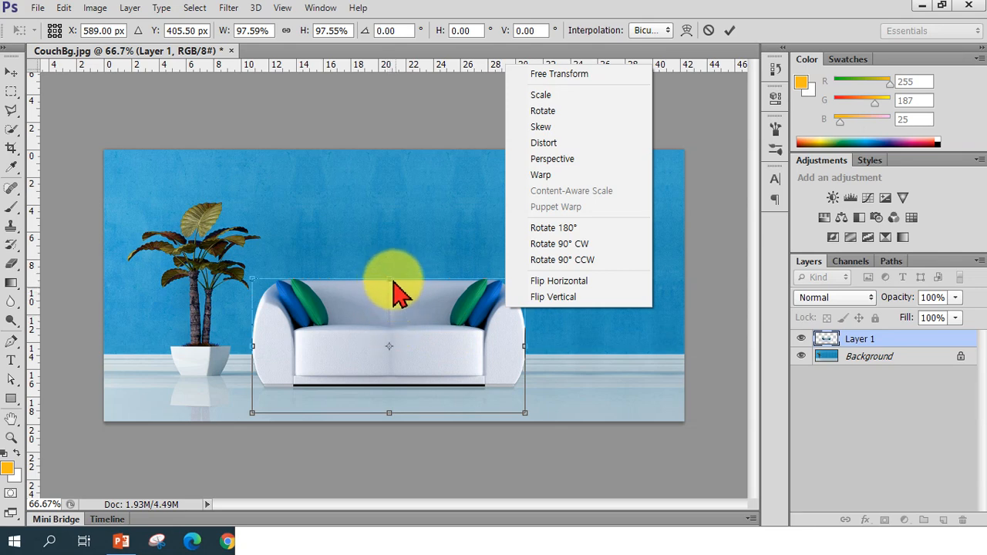
click(533, 283)
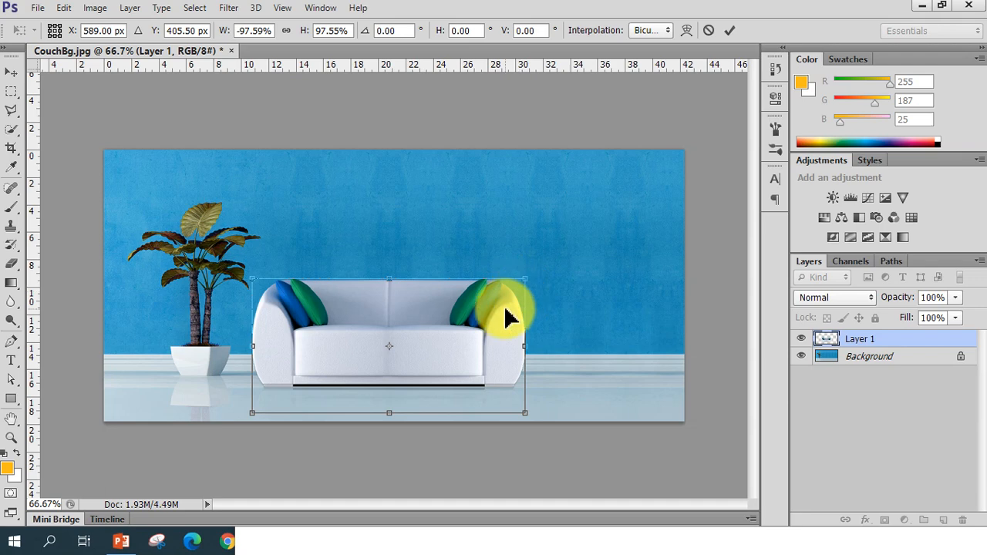
right_click(513, 316)
click(548, 282)
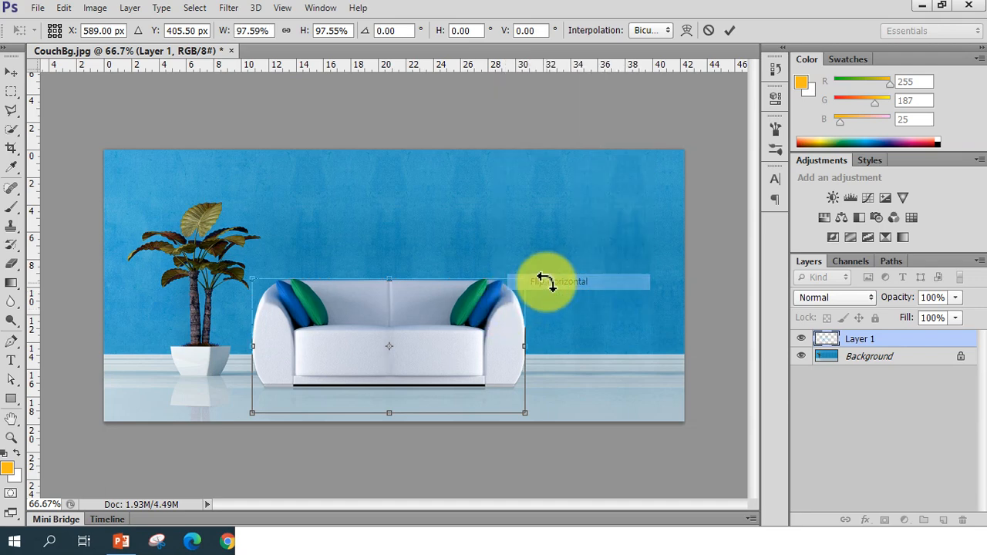
right_click(490, 312)
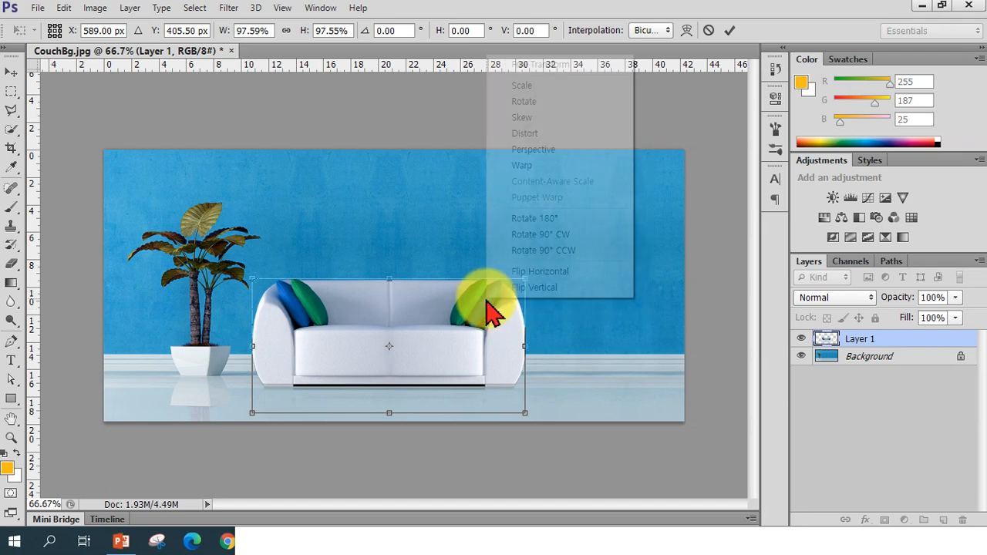
click(534, 278)
right_click(508, 316)
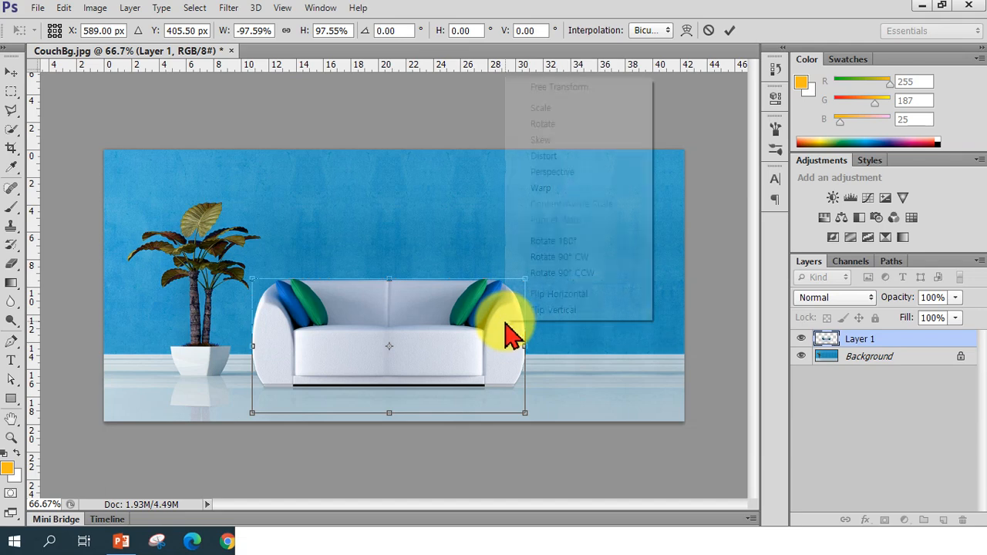
click(534, 294)
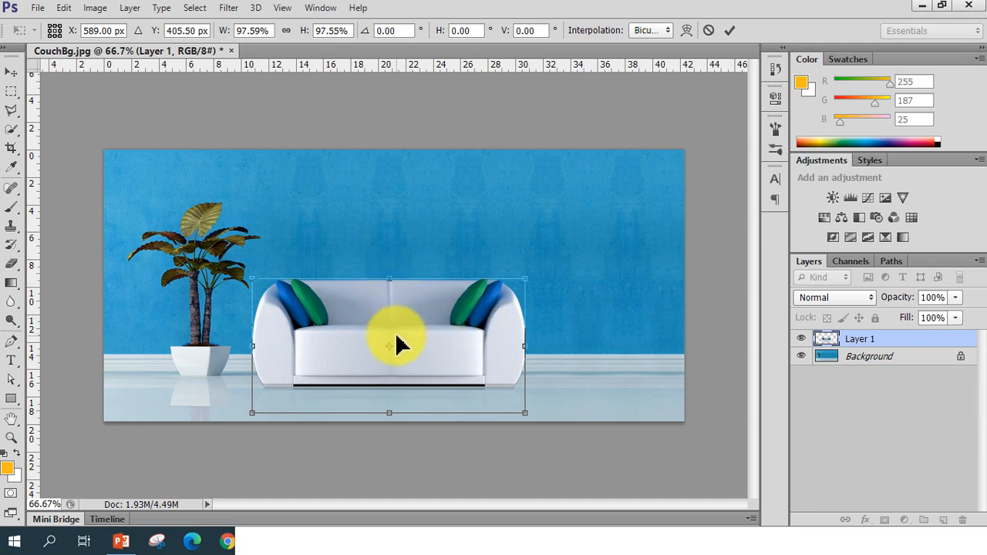
right_click(468, 316)
click(509, 290)
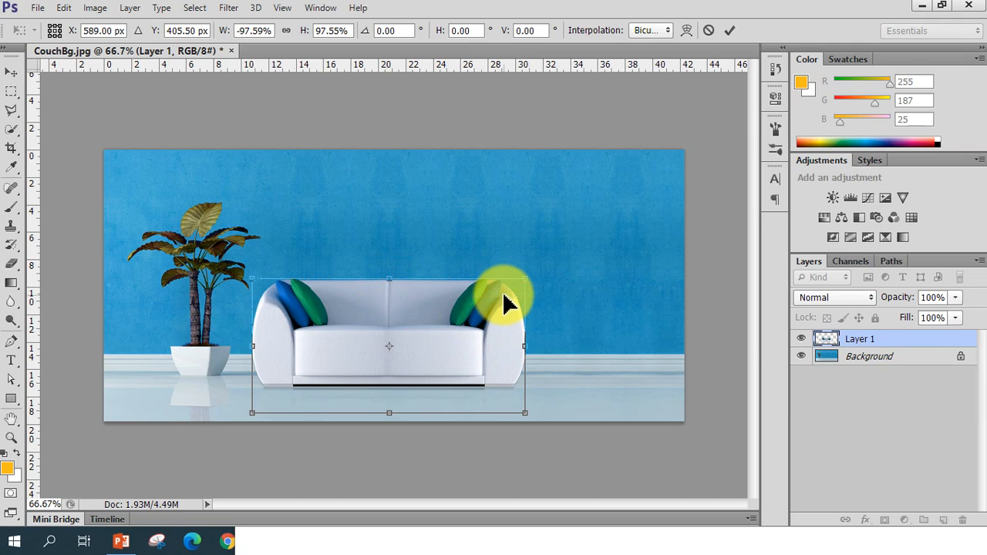
right_click(496, 305)
click(515, 279)
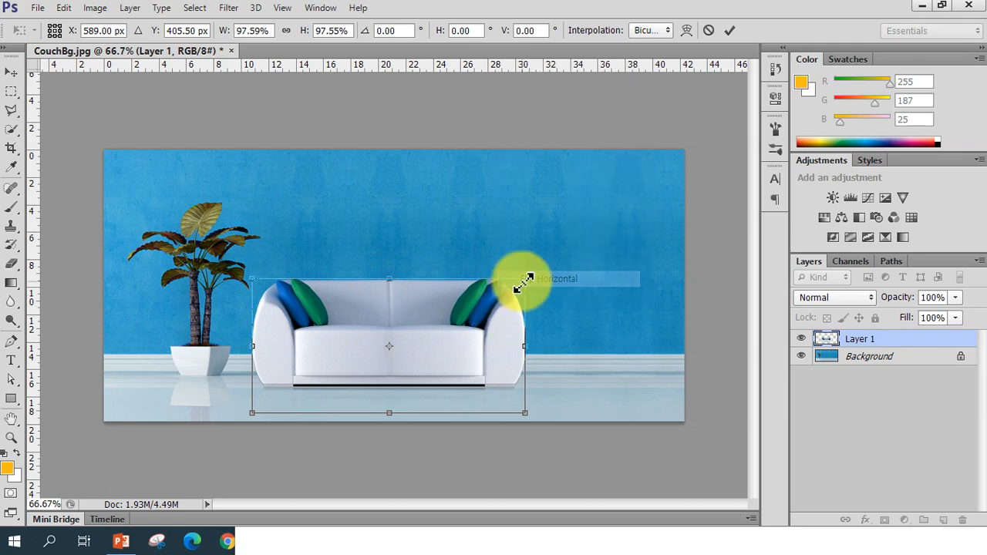
Flip the couch vertically and then flip it vertically again
right_click(495, 301)
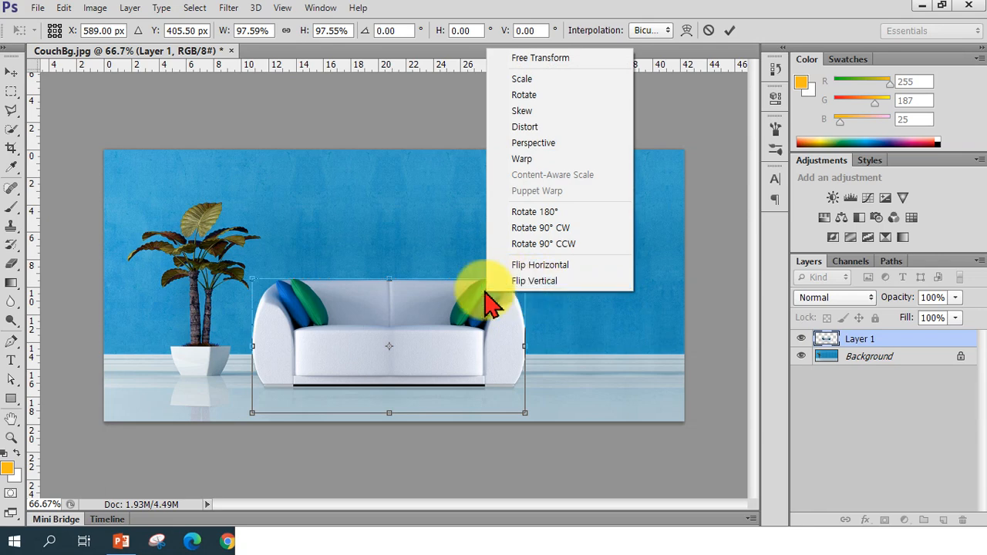
click(532, 280)
right_click(457, 376)
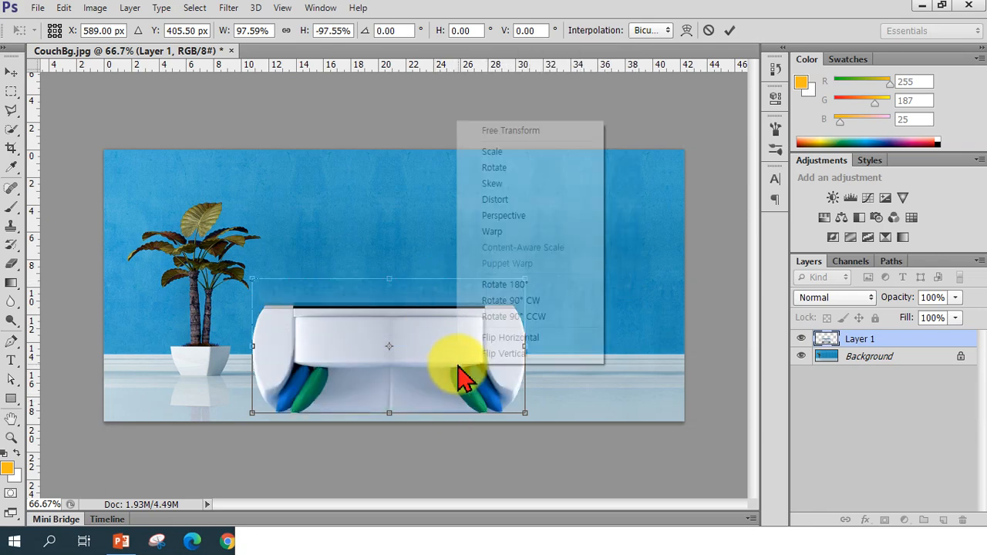
click(503, 367)
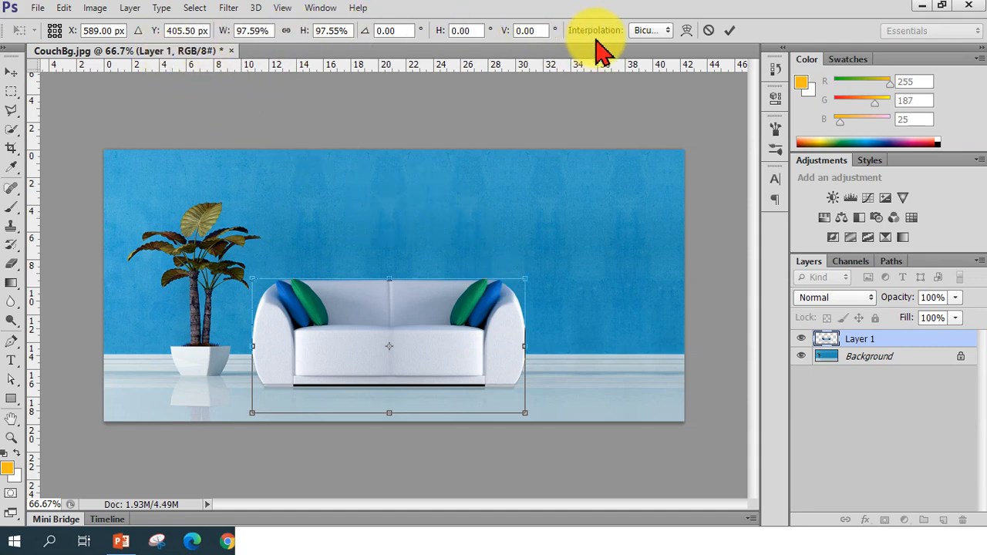
Commit the transform and nudge the couch slightly to the left
click(733, 30)
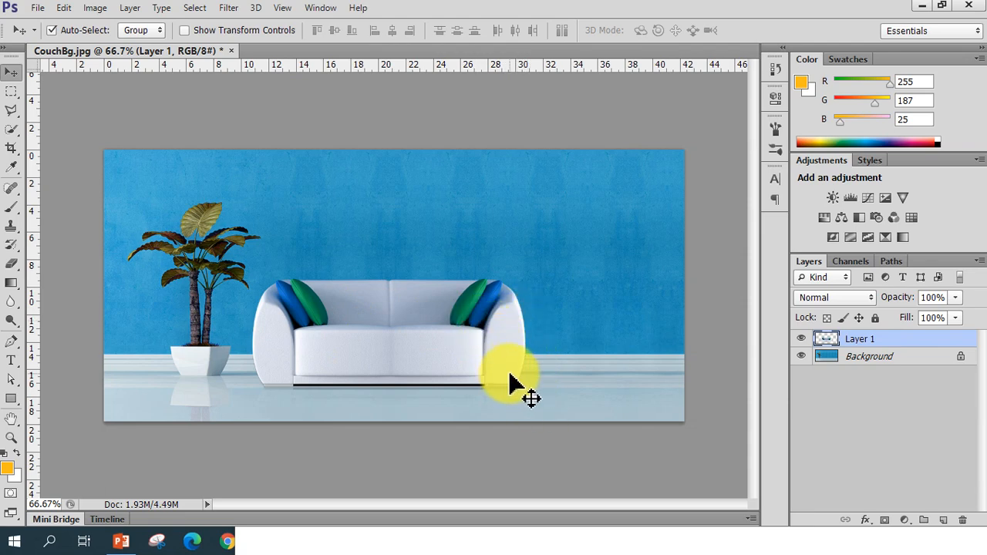
drag(456, 363, 439, 353)
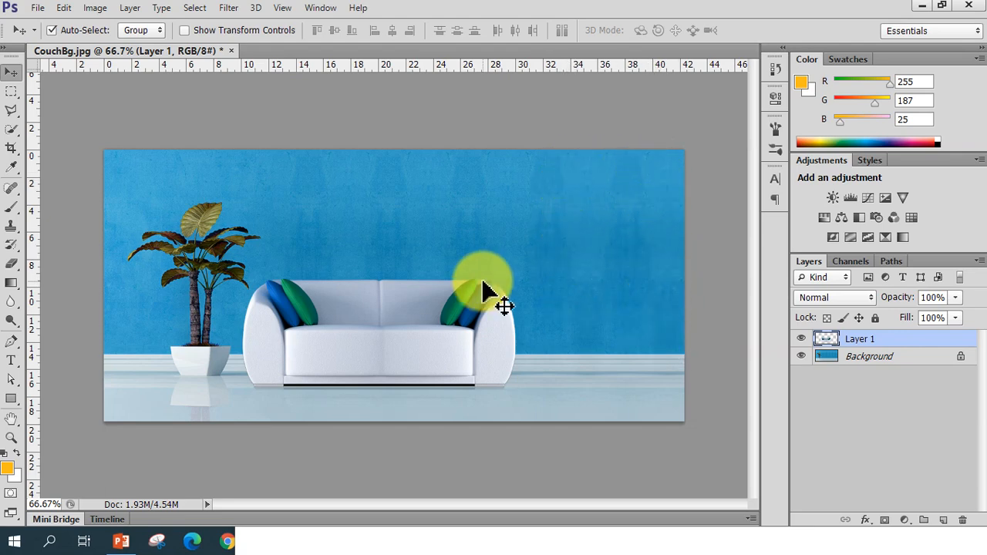
Open the image 1209_라네즈.jpg and float its document window over the workspace
click(39, 9)
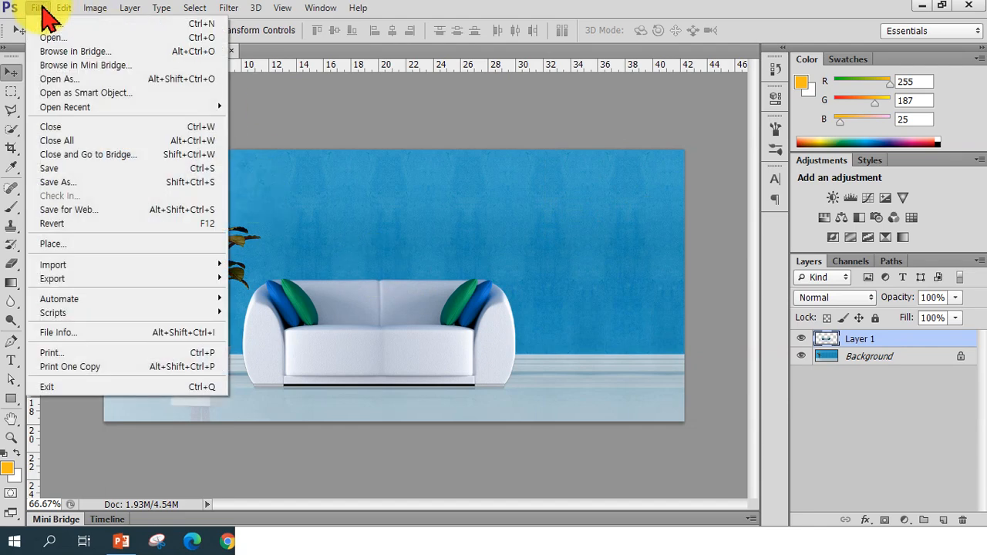
click(48, 51)
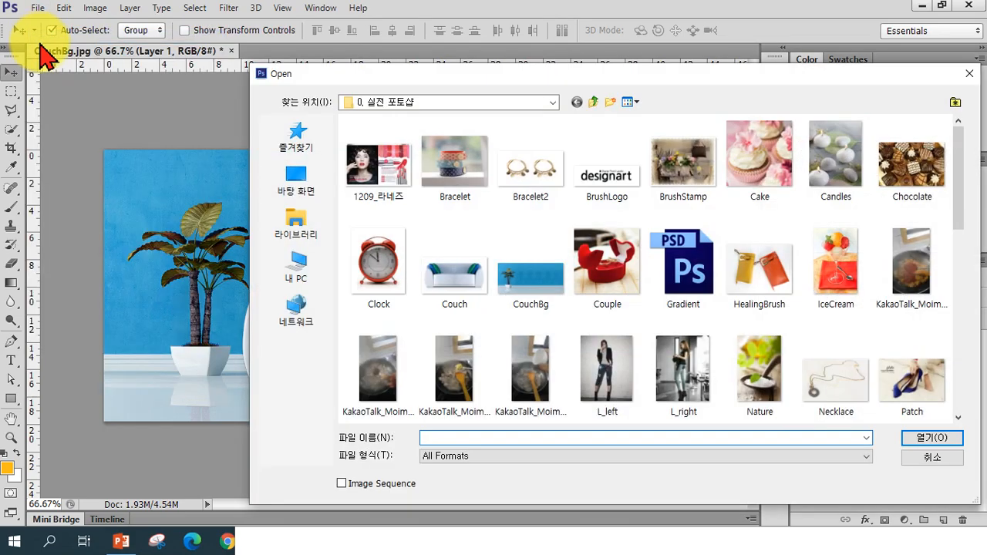
click(385, 166)
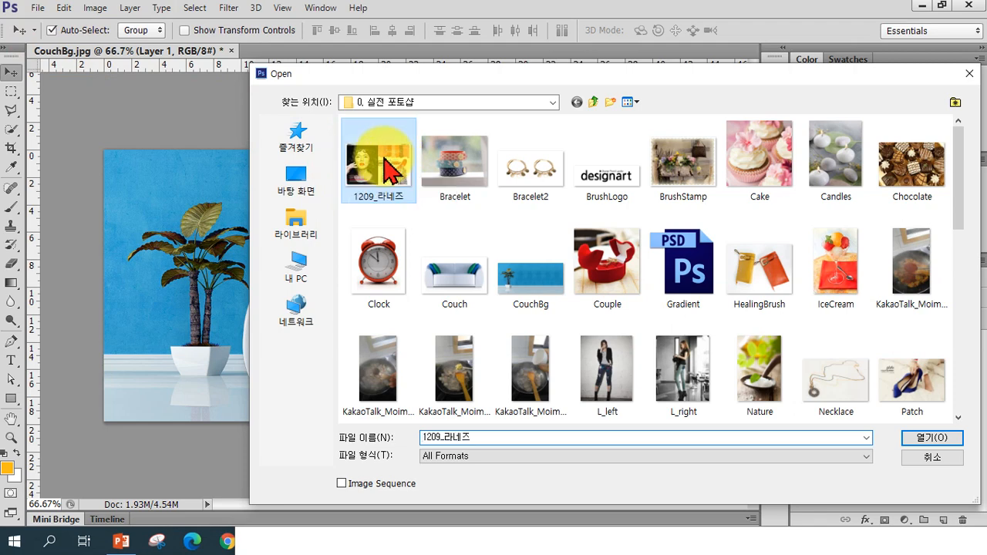
click(913, 440)
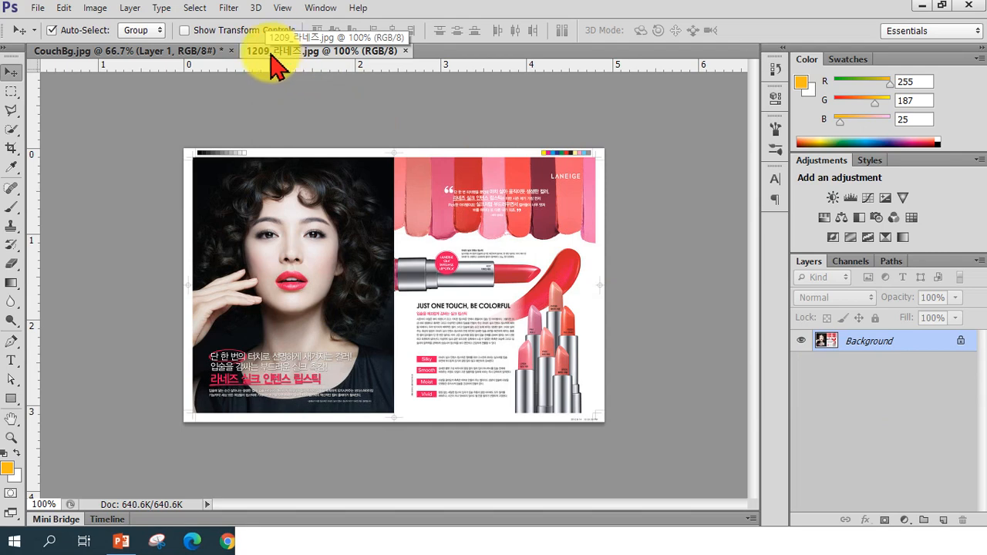
drag(271, 54, 553, 200)
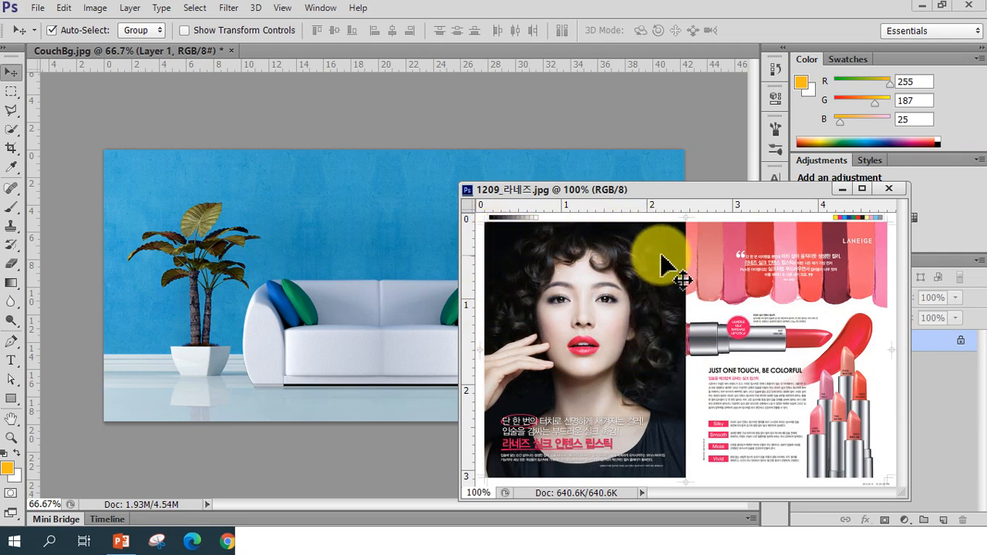
drag(390, 214, 389, 213)
Drag the lipstick ad image into the CouchBg document and undo the copy
drag(533, 189, 638, 242)
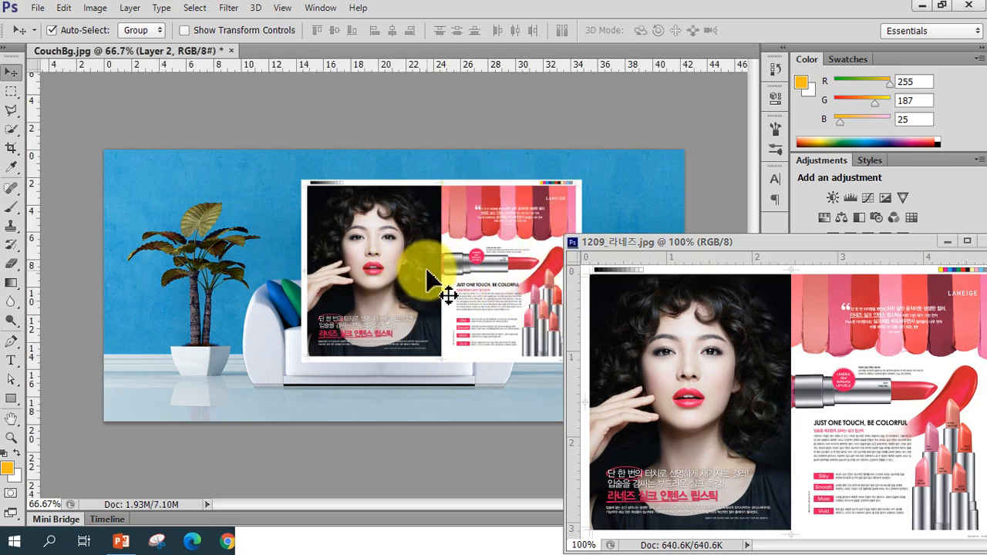
key(ctrl+z)
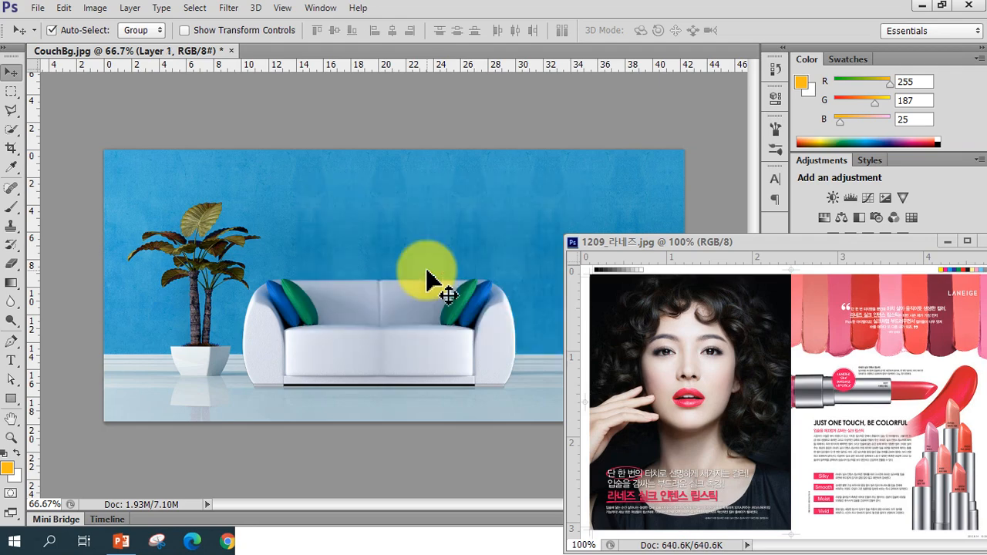
Copy a rectangular selection of the model's face from the ad into CouchBg, then delete the copy and deselect
drag(720, 247, 628, 160)
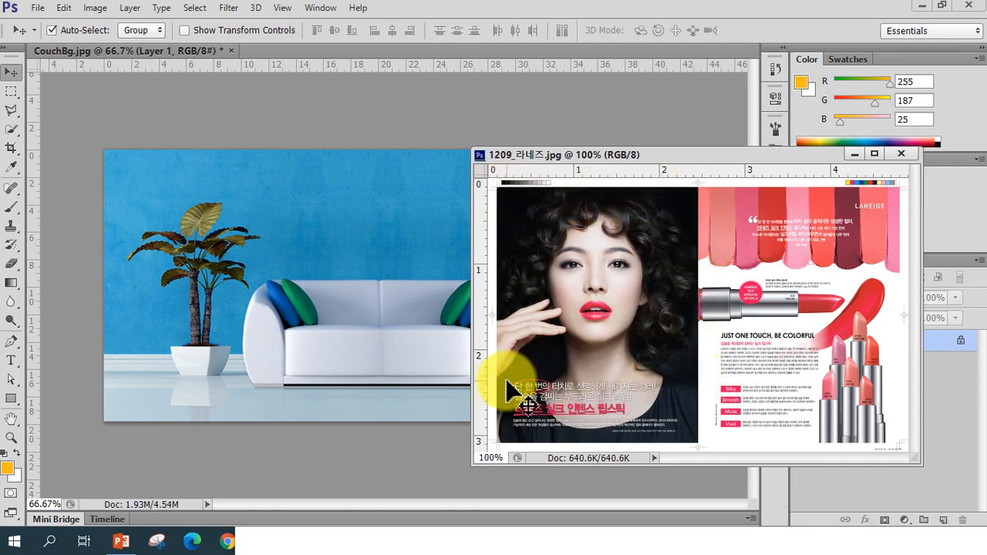
click(12, 96)
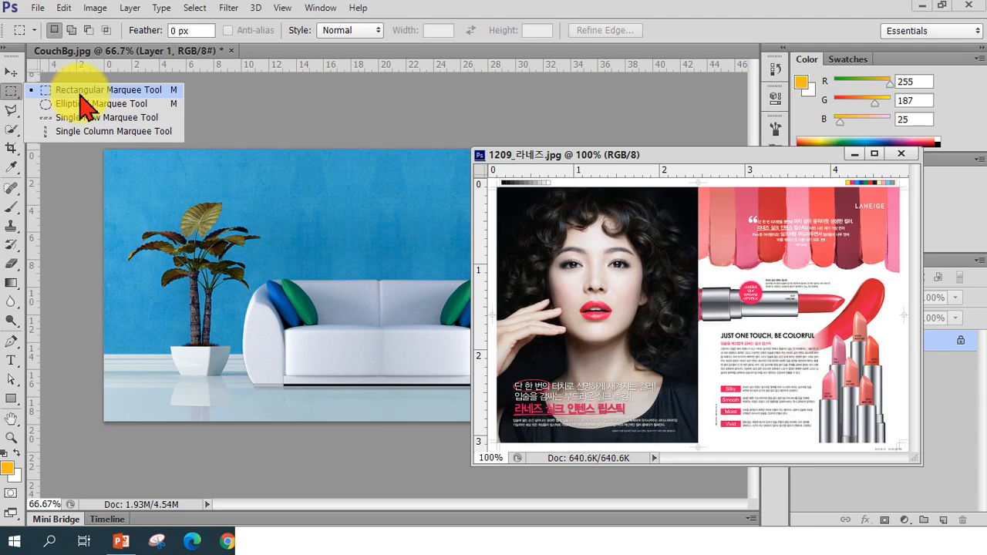
click(80, 93)
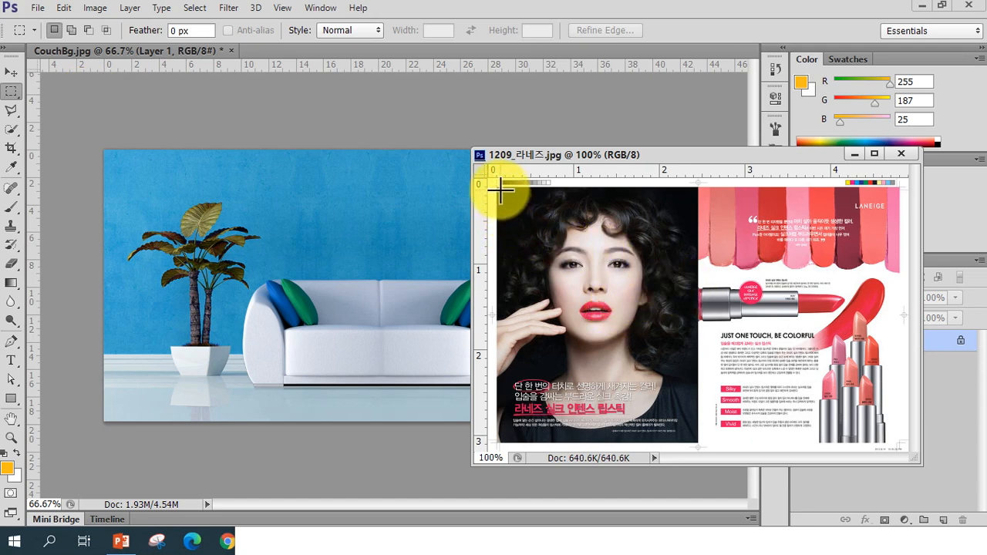
drag(499, 190, 692, 378)
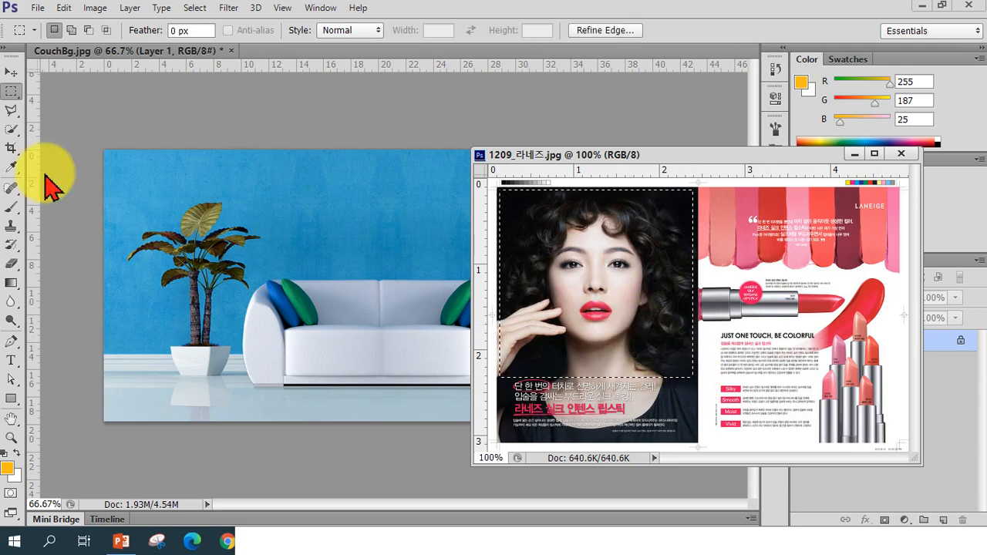
click(12, 75)
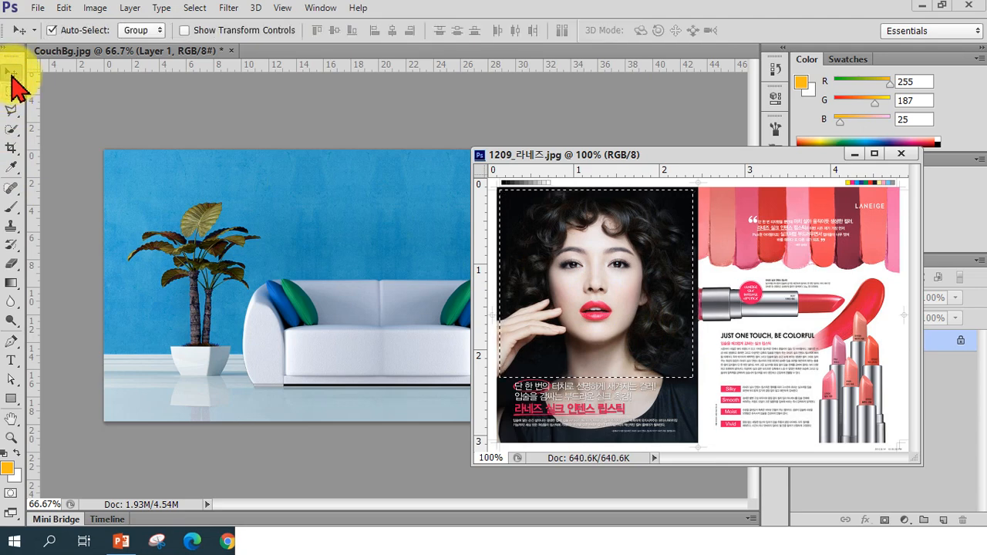
drag(583, 282, 359, 232)
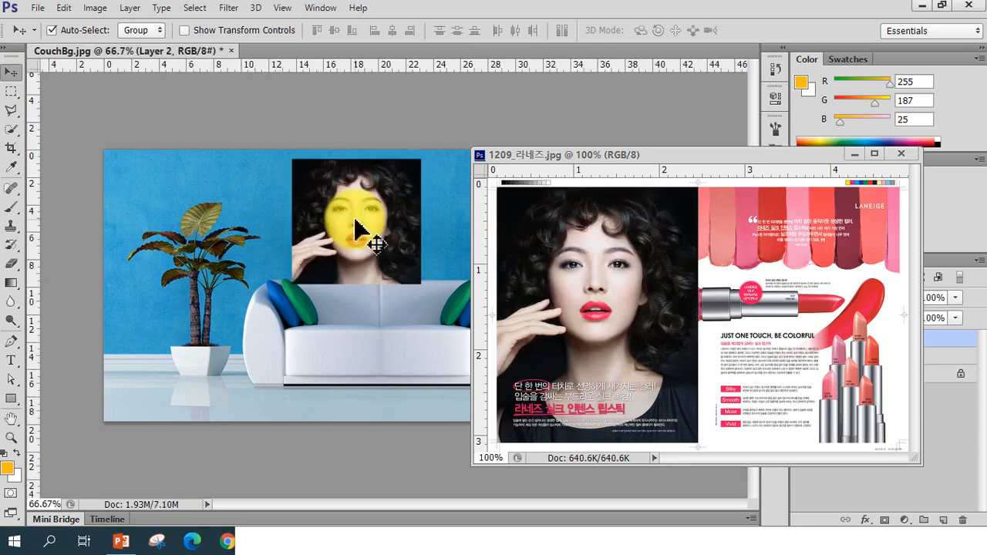
drag(351, 239, 378, 239)
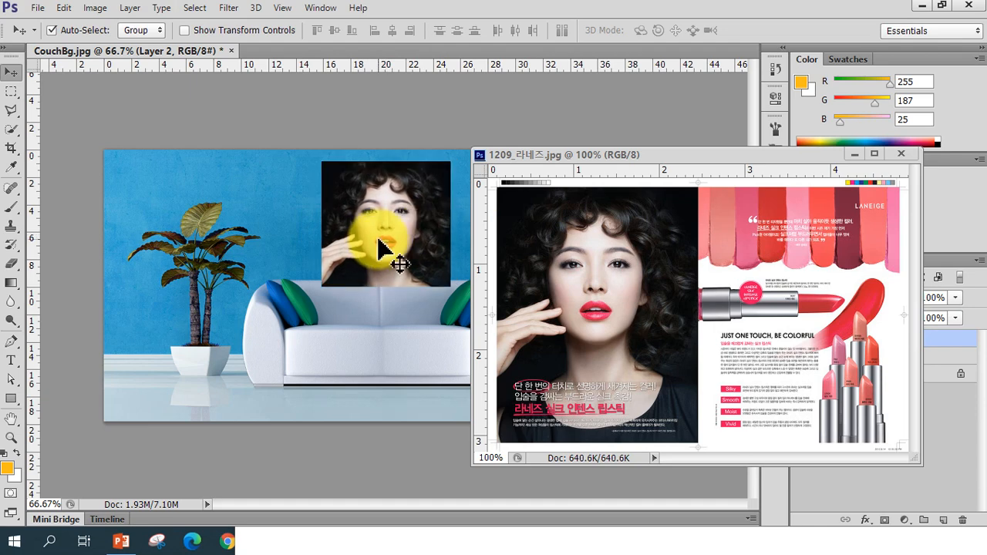
key(Delete)
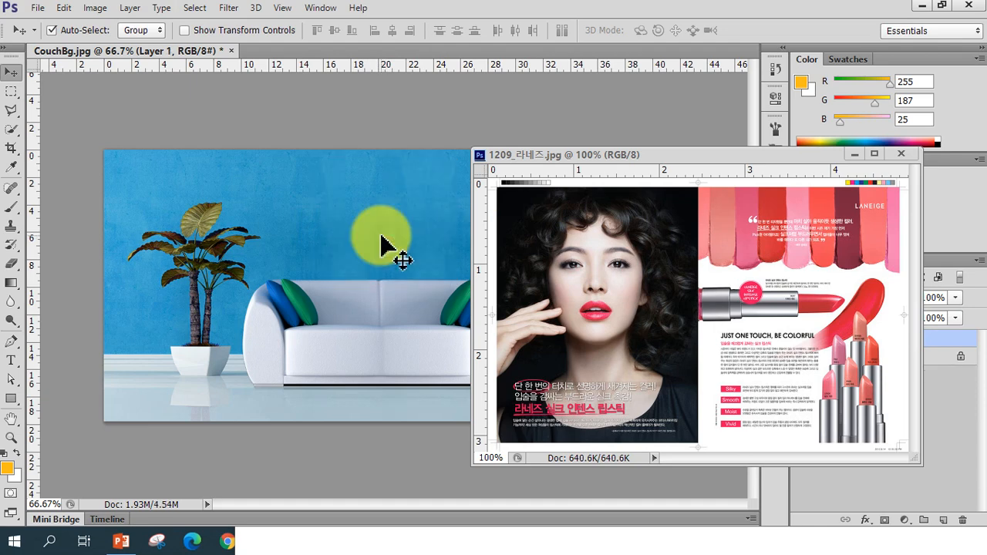
click(661, 238)
key(ctrl+shift+d)
key(ctrl+d)
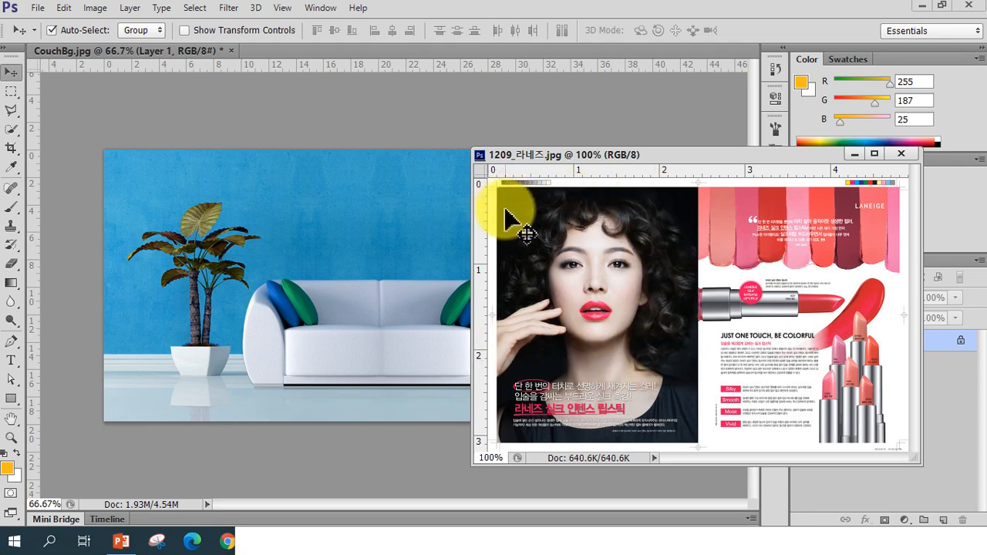
Select the model's portrait area in the ad, about 2.28 × 2.20 cm, and drag it into CouchBg
right_click(13, 95)
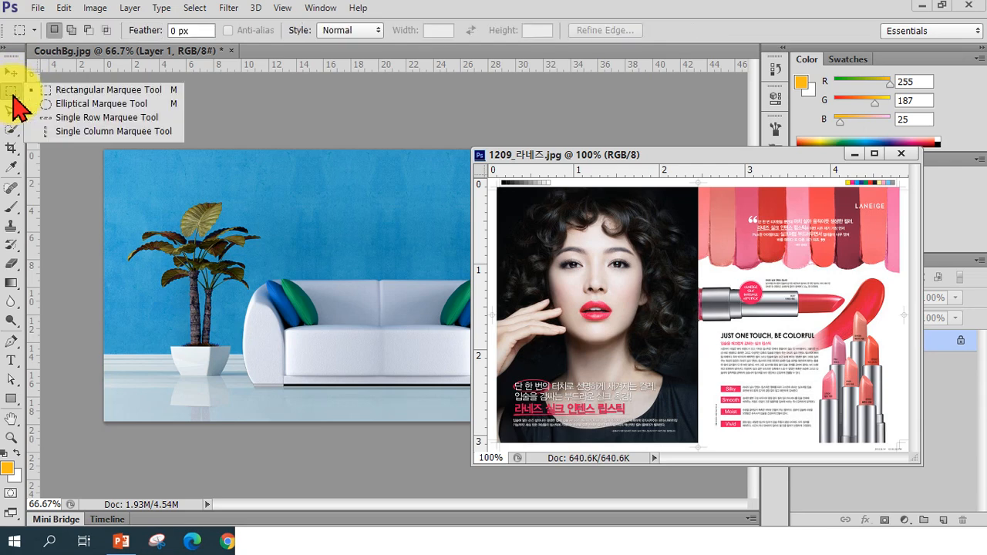
click(66, 90)
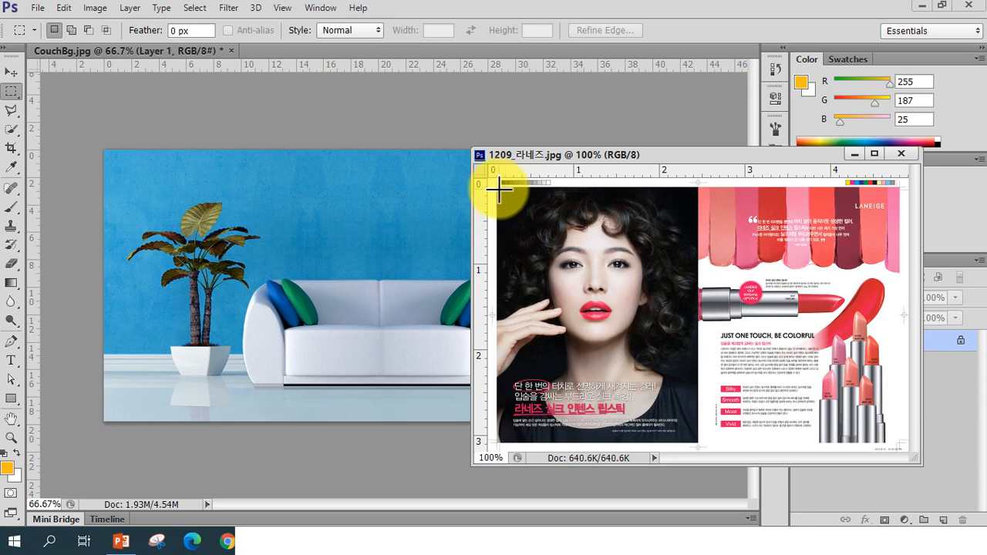
drag(524, 217, 687, 370)
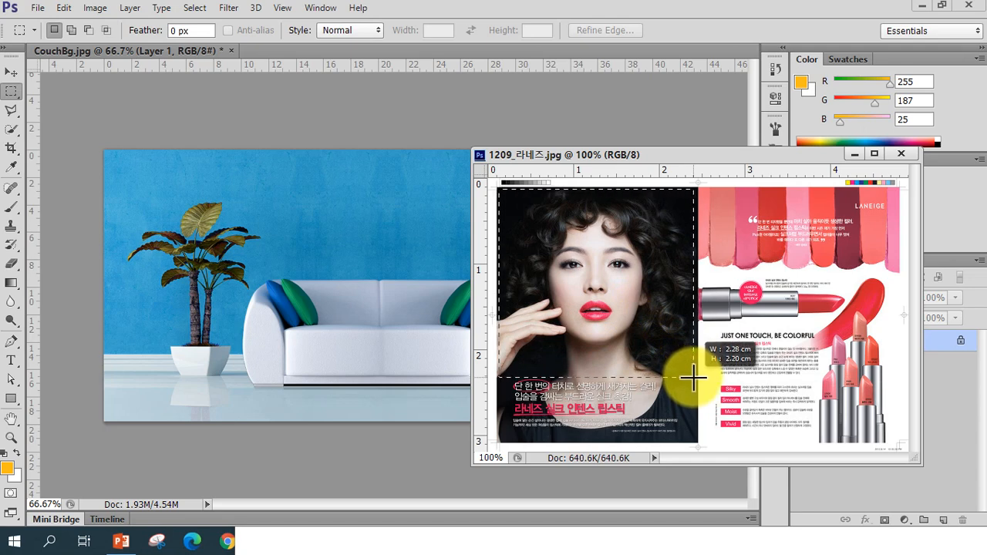
drag(693, 378, 695, 379)
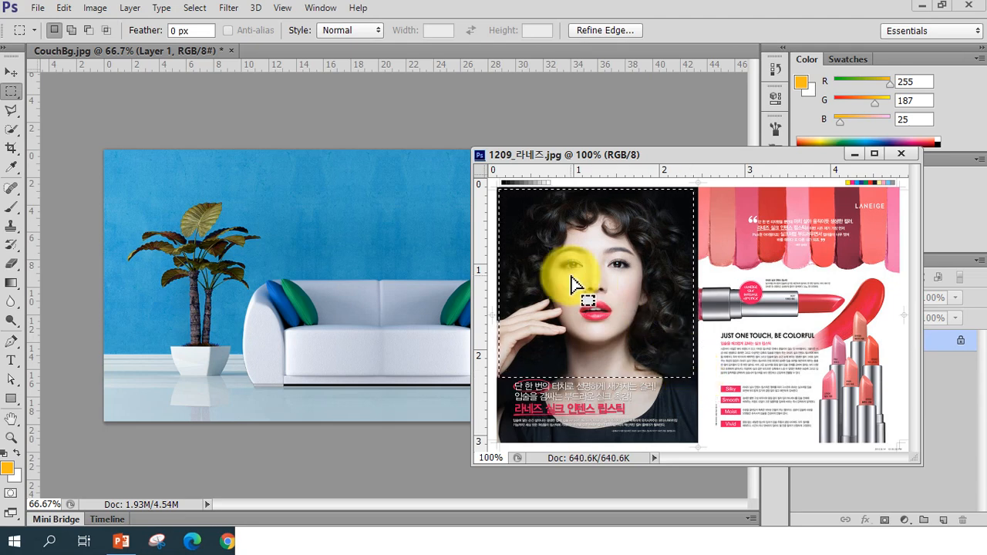
click(11, 73)
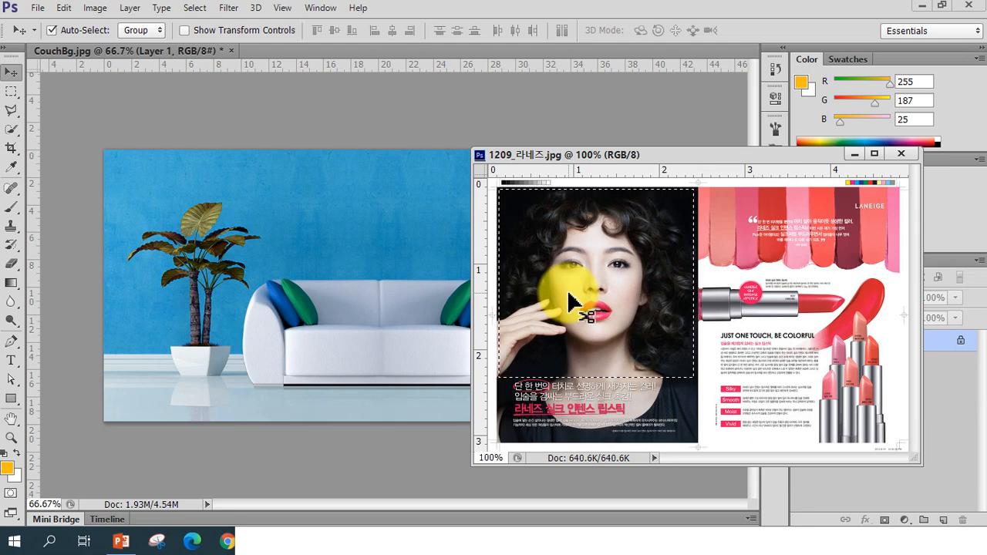
drag(502, 274, 391, 245)
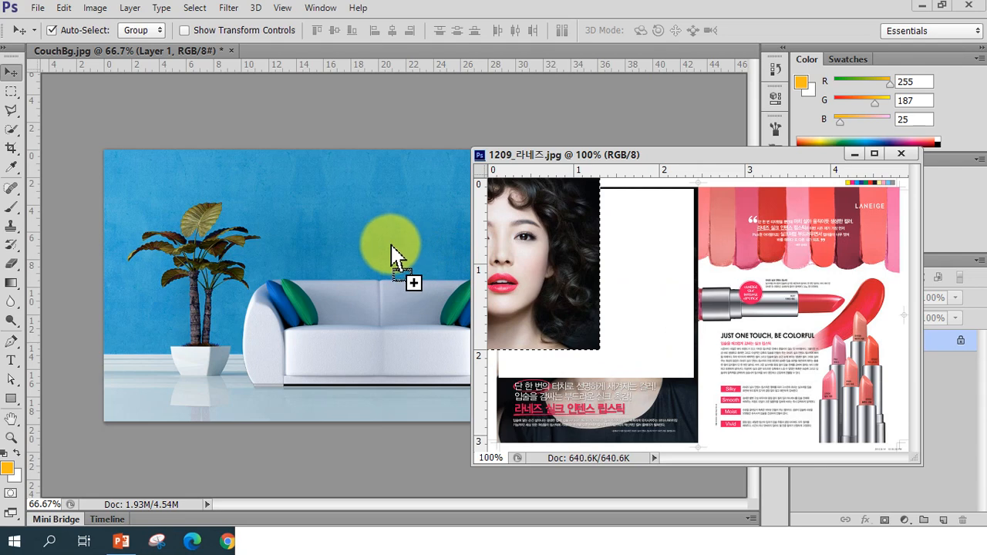
drag(391, 245, 395, 247)
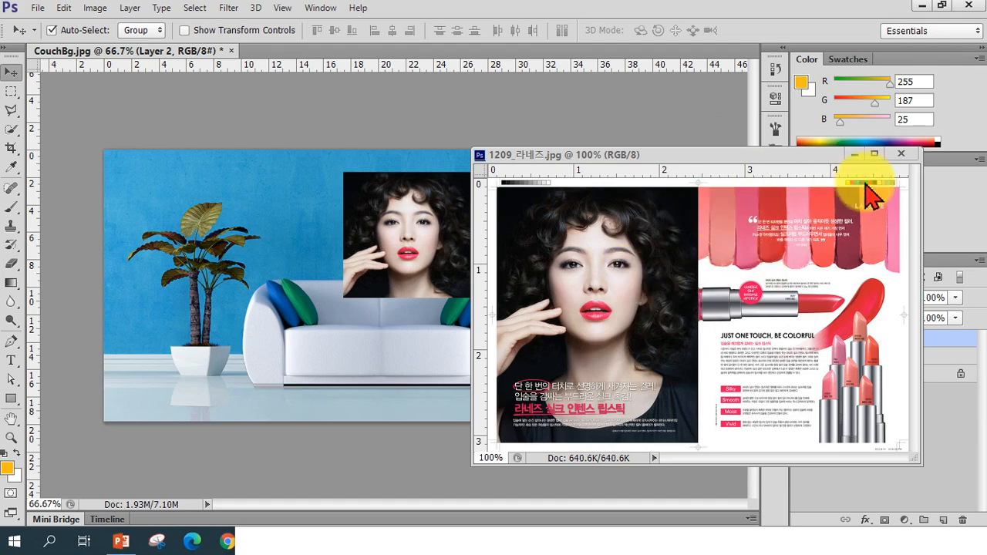
Close the ad image window and reopen 1209_라네즈.jpg as a tabbed document
click(901, 155)
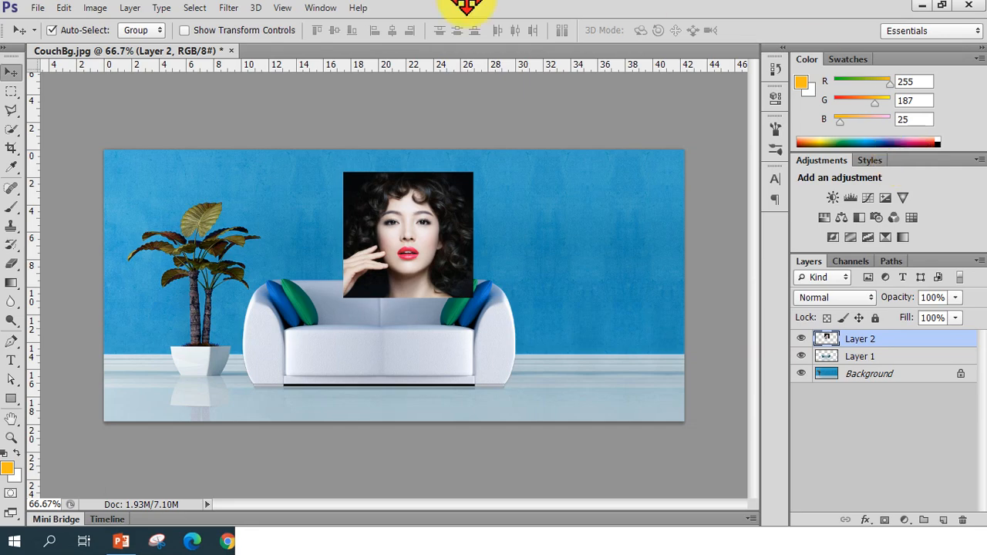
click(37, 8)
click(44, 37)
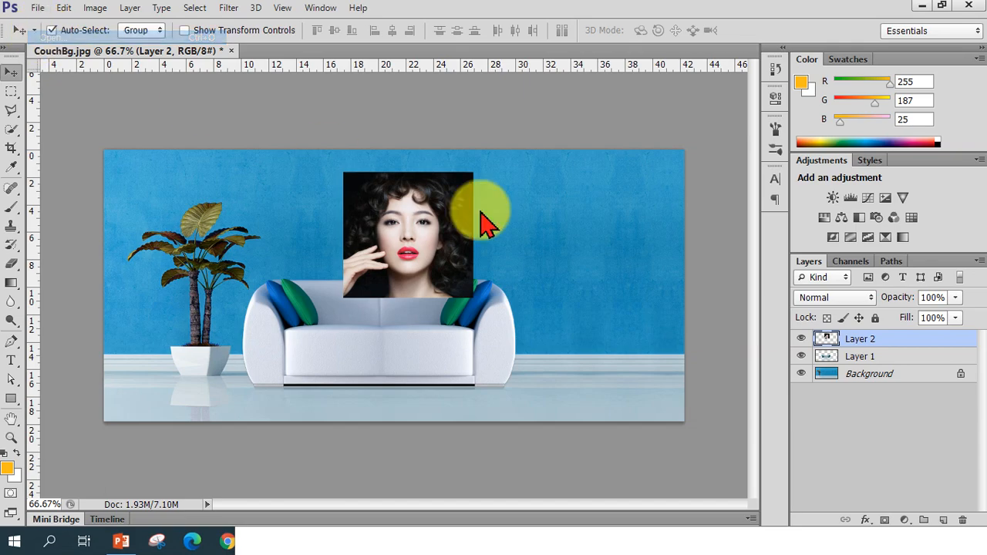
click(403, 185)
double_click(403, 185)
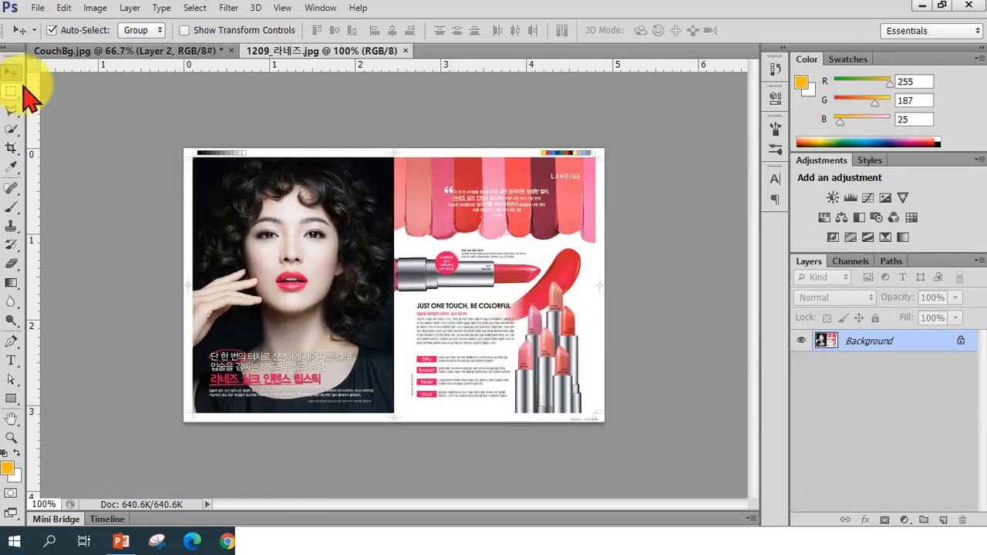
Select and shift the ad's left page, then close the ad image without saving
click(12, 93)
drag(196, 161, 386, 407)
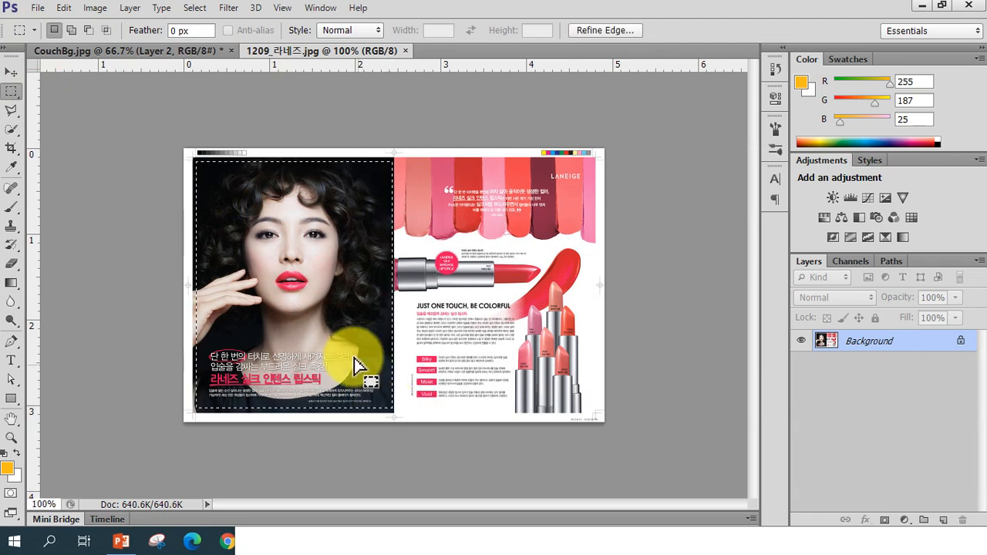
click(11, 72)
drag(329, 285, 331, 284)
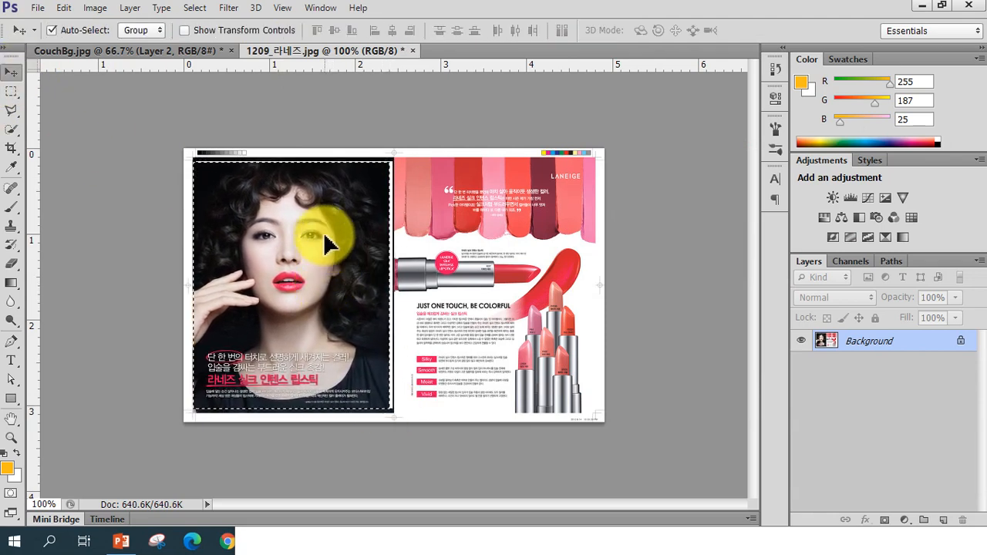
drag(319, 50, 509, 154)
drag(633, 352, 600, 378)
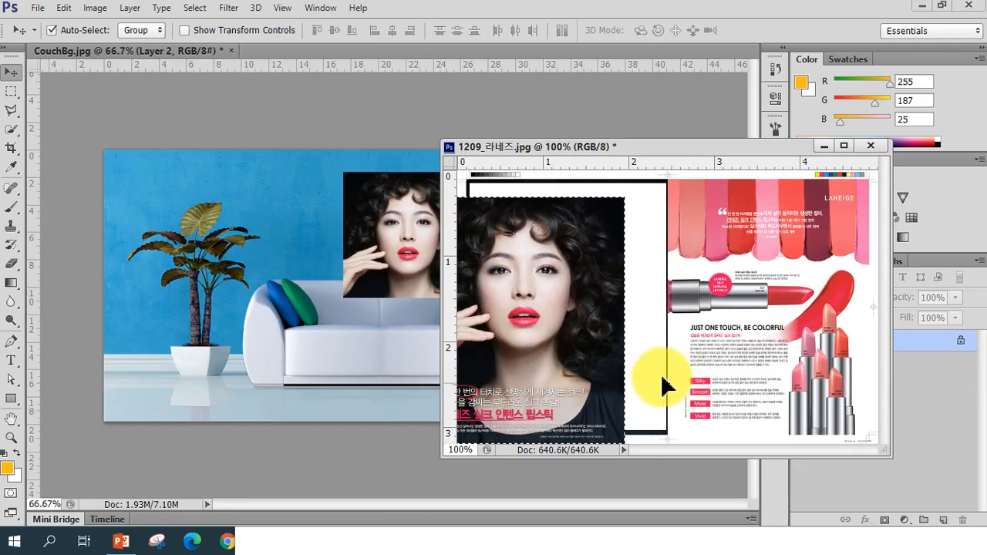
click(871, 145)
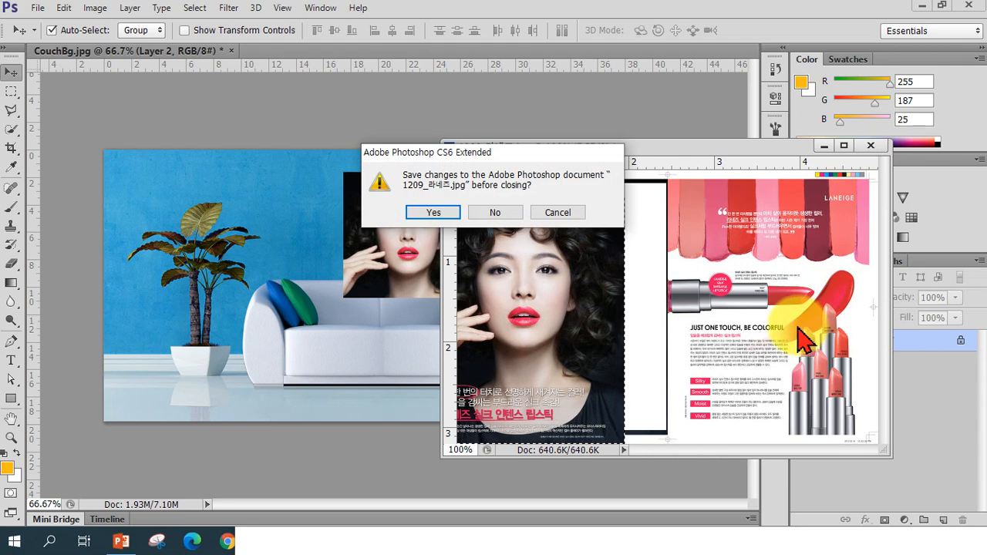
drag(590, 152, 588, 210)
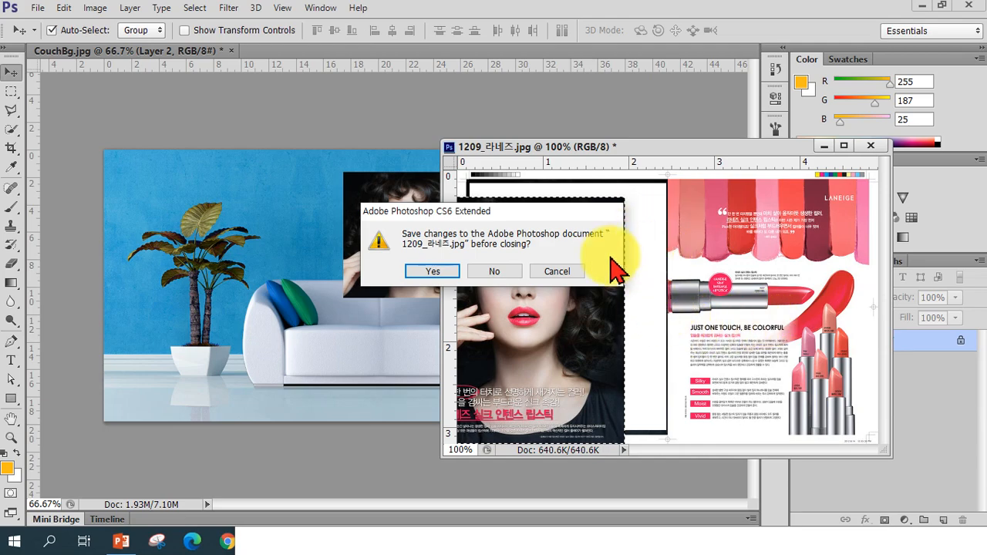
click(503, 276)
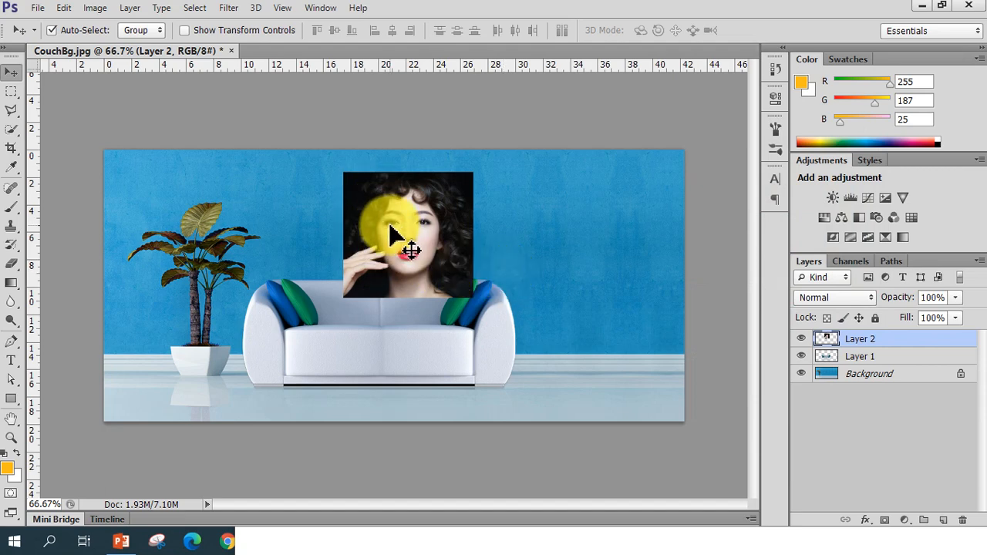
Move the portrait to the wall's upper right and scale it to 80% with Free Transform
drag(406, 238, 610, 224)
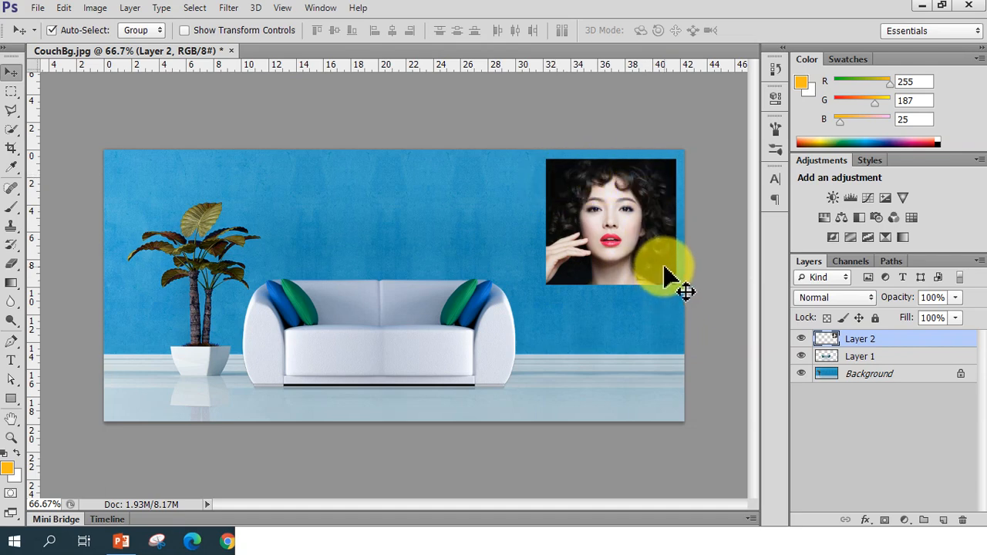
key(ctrl+t)
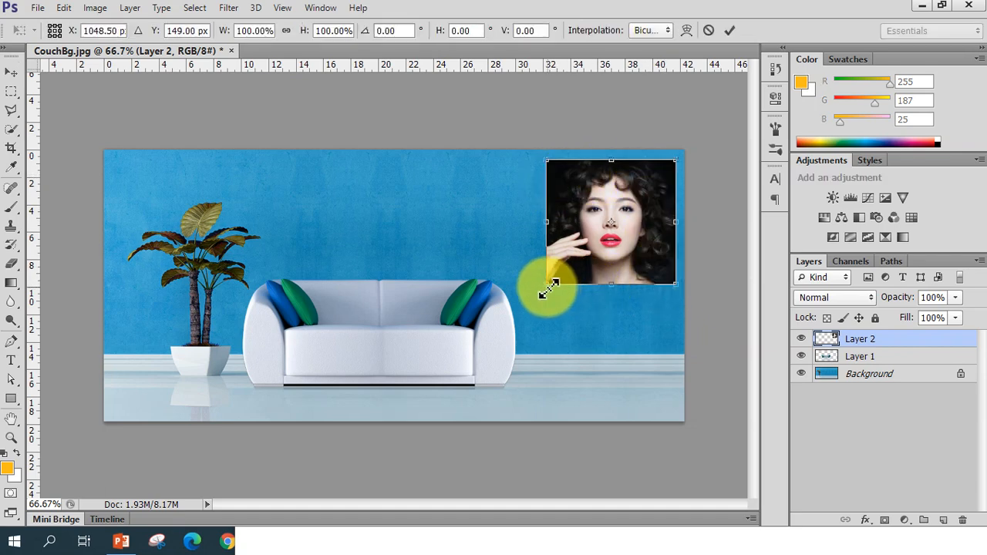
drag(550, 287, 574, 263)
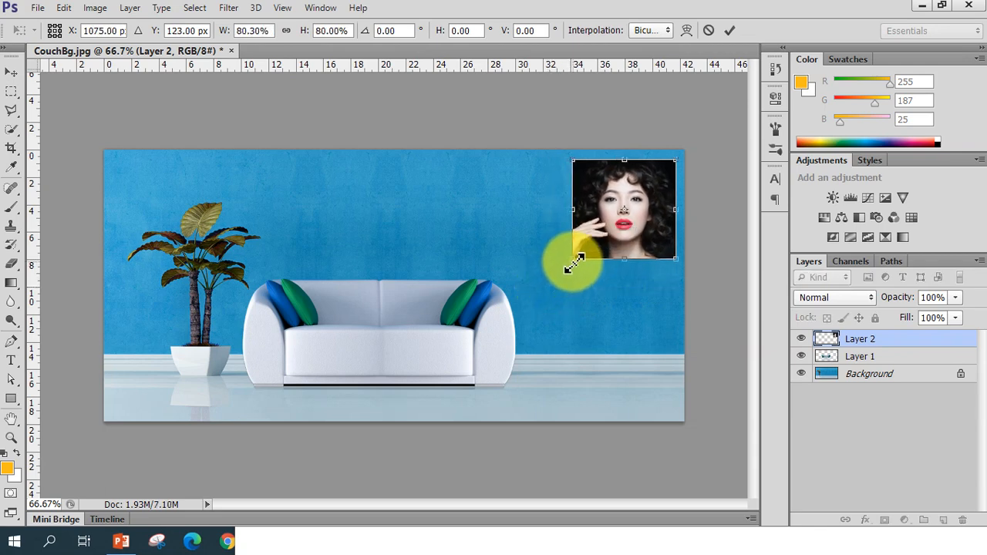
key(Return)
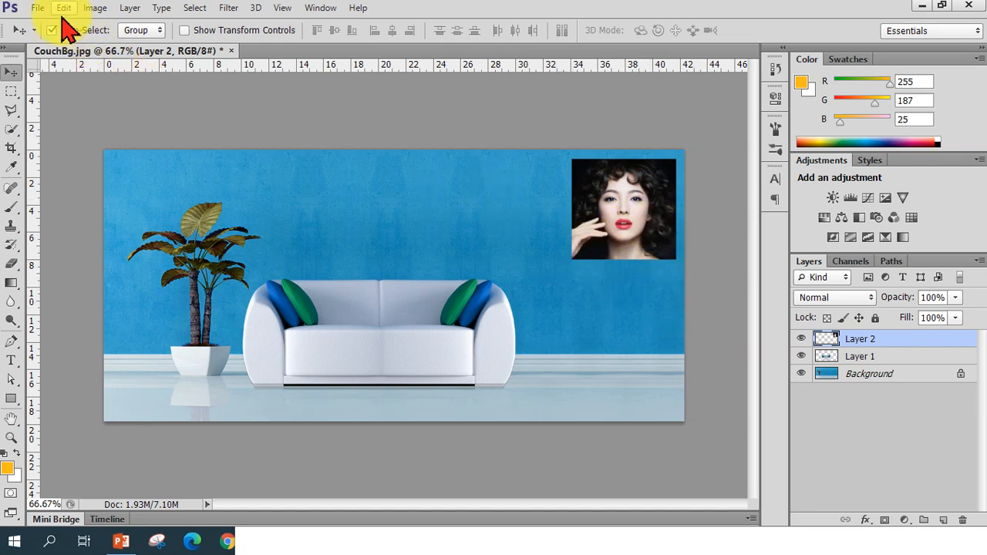
Reopen 1209_라네즈.jpg and draw a rectangular selection around the model's face
click(39, 8)
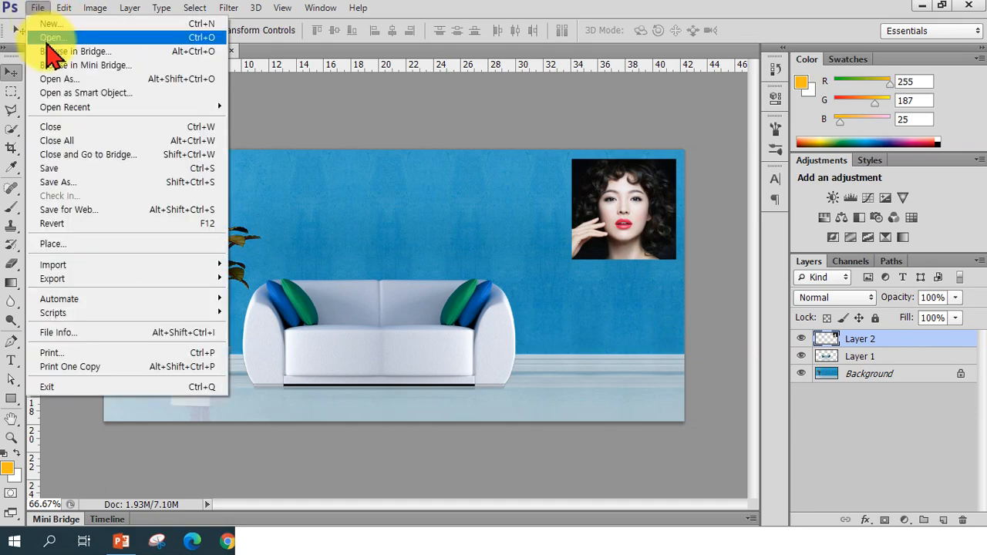
click(49, 40)
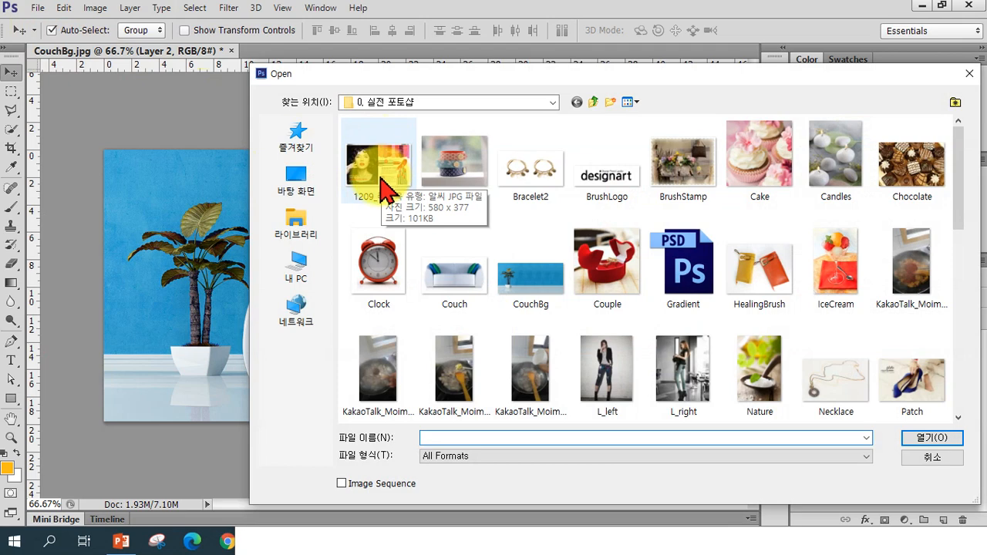
click(384, 189)
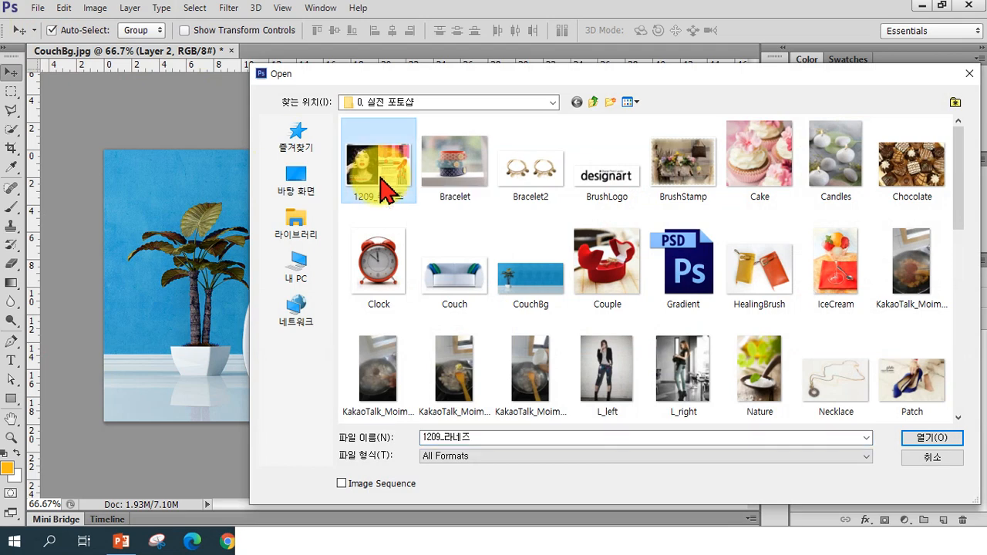
click(954, 438)
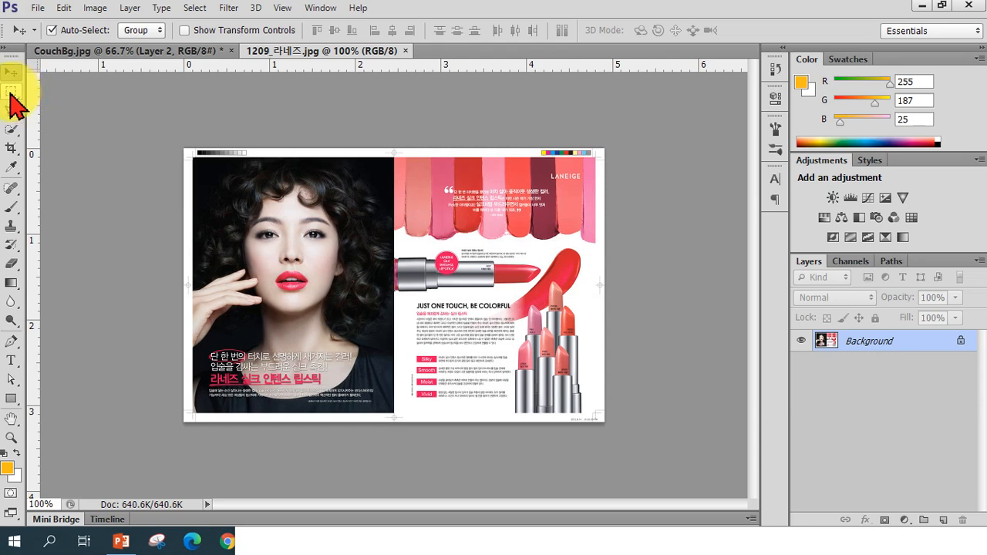
click(11, 91)
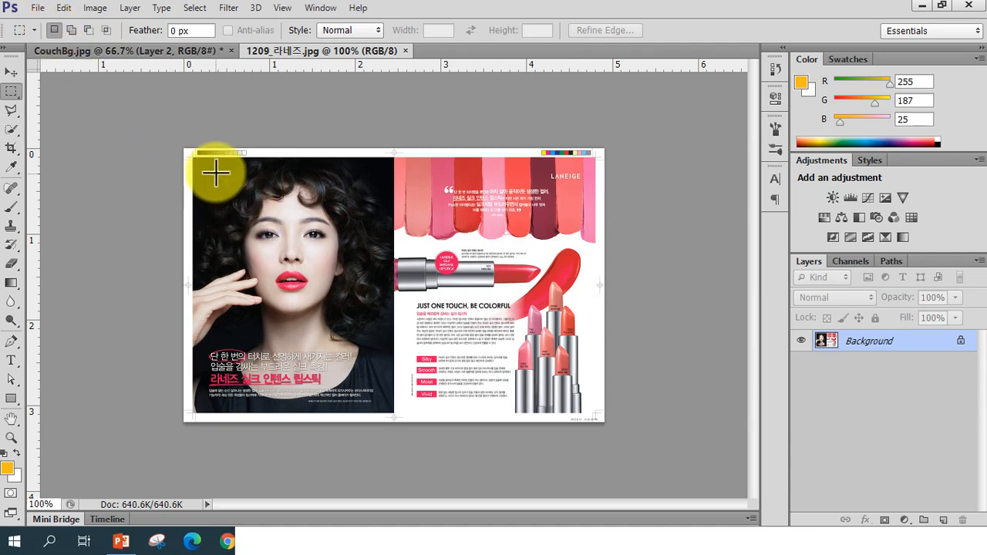
drag(207, 174, 378, 349)
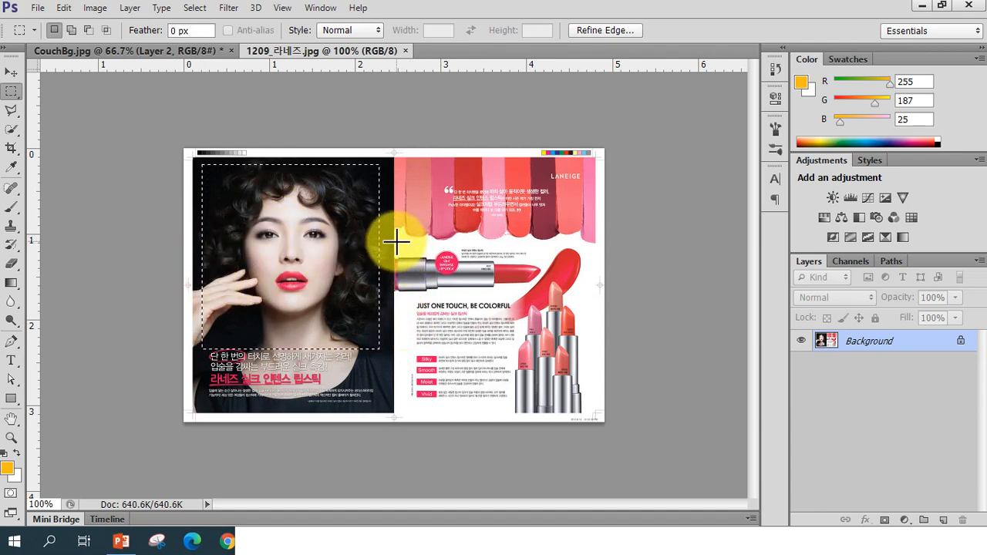
Replace the lipstick selection with a rectangular selection over the model's portrait on the ad's left page, nudging it slightly
drag(395, 242, 550, 300)
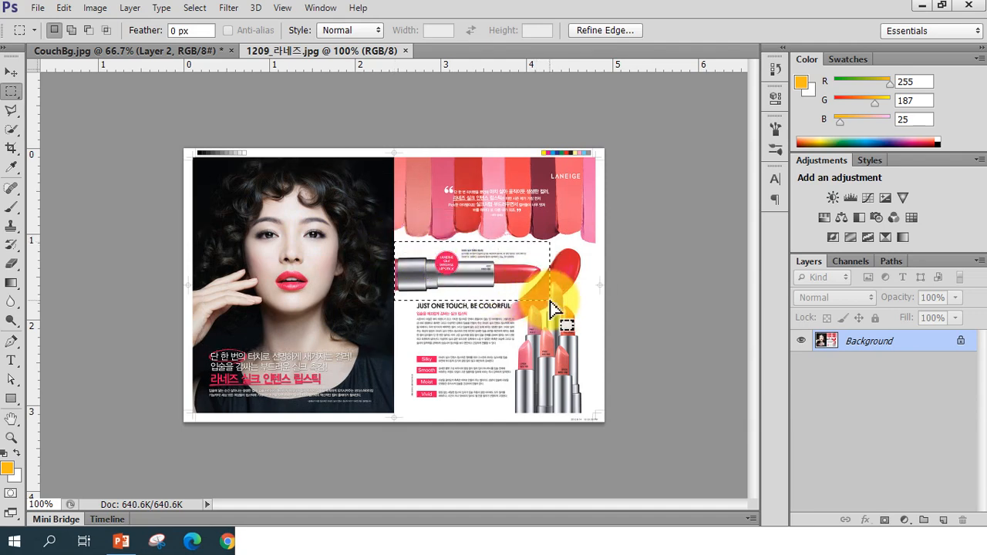
click(510, 313)
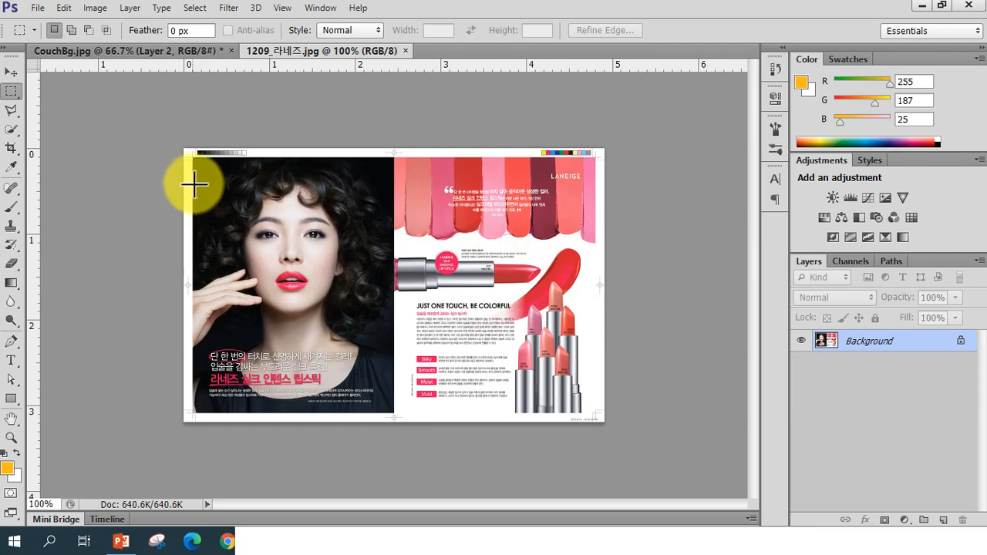
drag(195, 162, 392, 348)
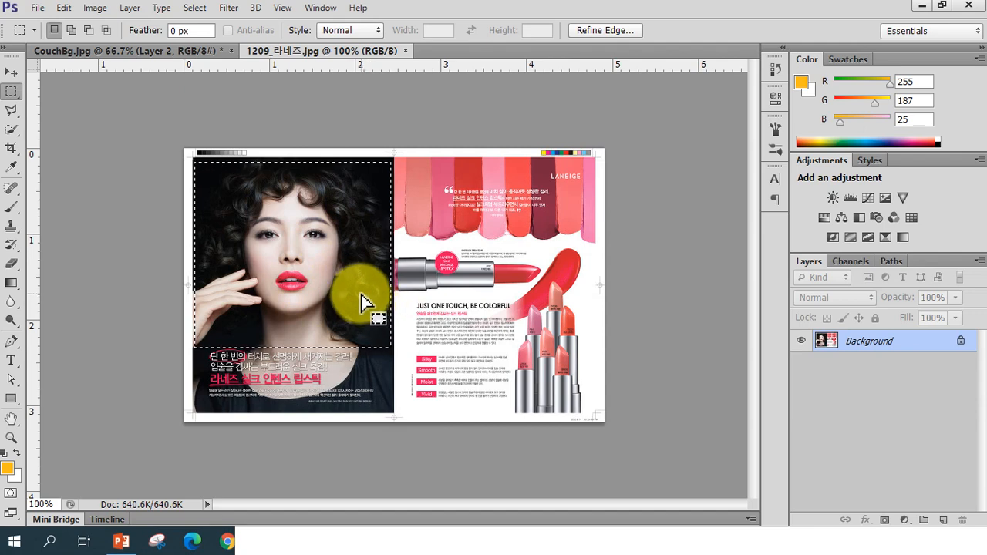
mouse_move(362, 295)
mouse_down()
mouse_move(563, 315)
mouse_move(419, 315)
mouse_move(347, 298)
mouse_move(352, 309)
mouse_up()
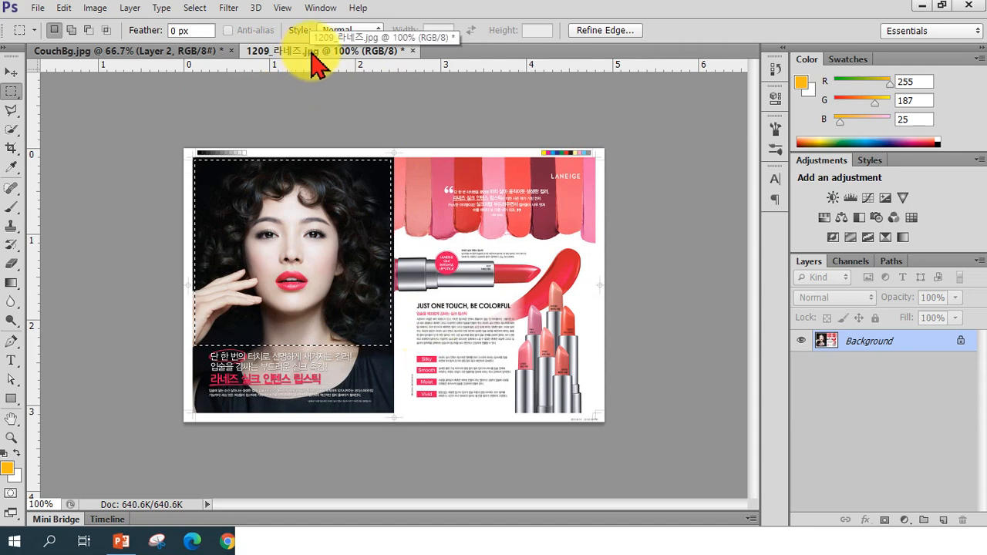
Float the ad window, drag the selection outline onto the CouchBg image, then dock the ad window back as a tab
drag(319, 62, 512, 137)
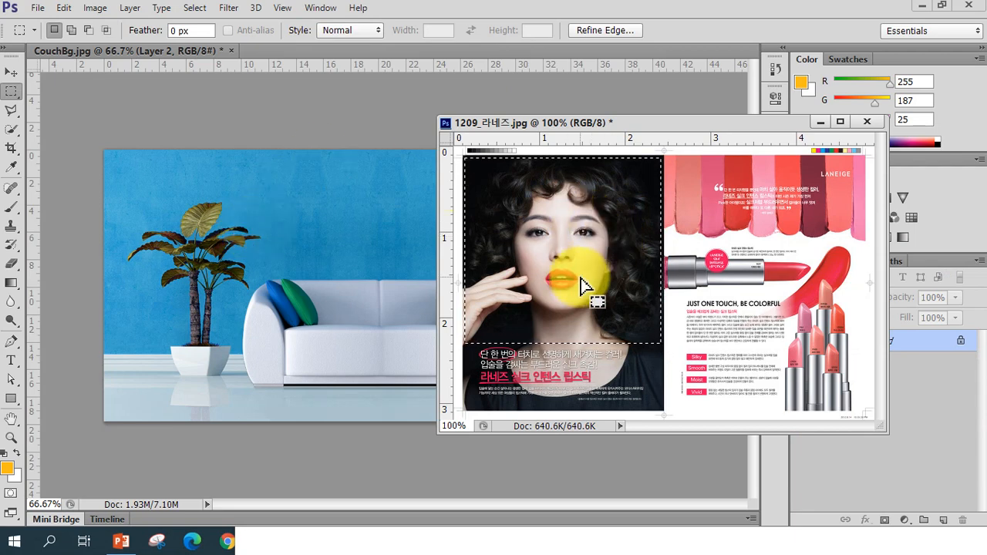
drag(577, 249, 352, 270)
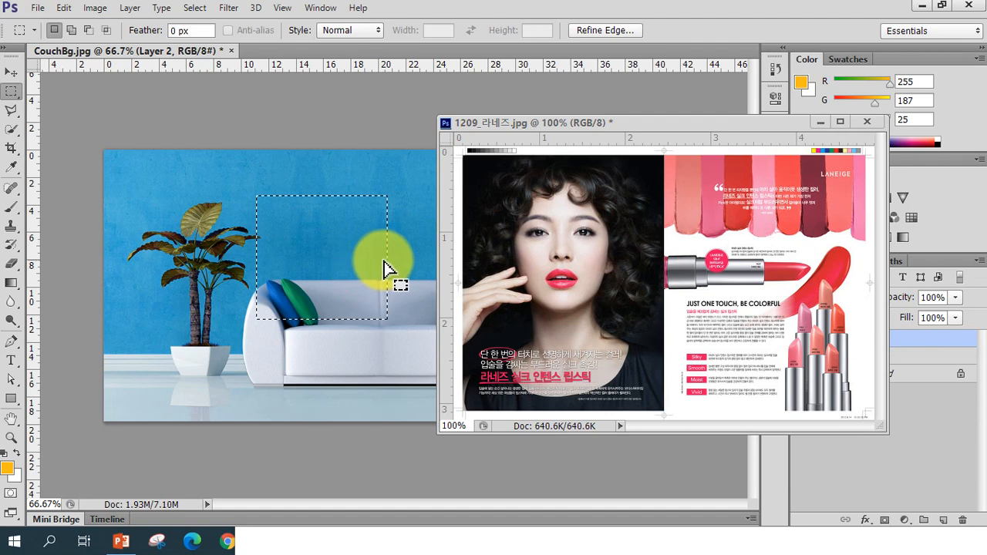
click(516, 289)
drag(544, 297, 578, 276)
drag(615, 123, 334, 77)
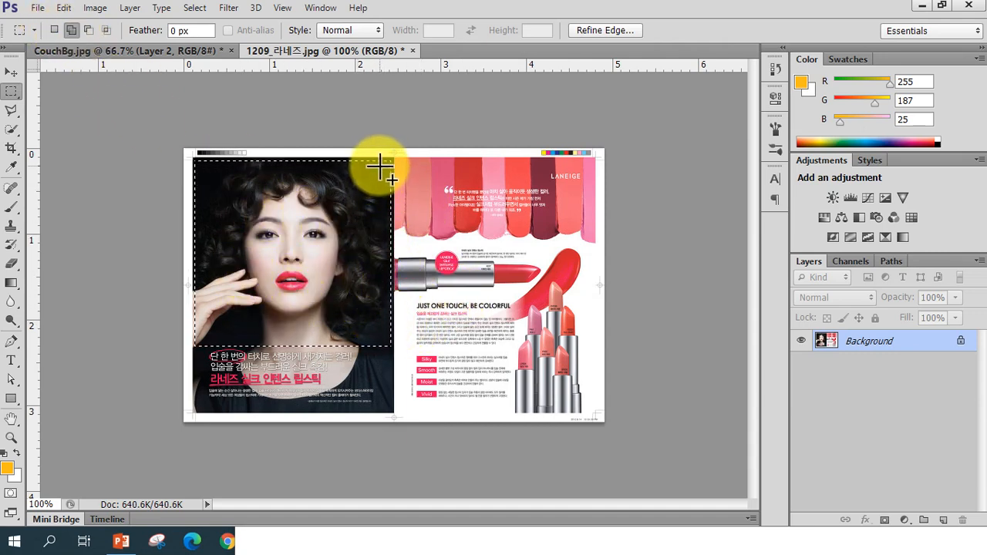
In Add to selection mode, extend the portrait selection with rectangles around the lipstick and the right page's upper area
drag(383, 162, 394, 348)
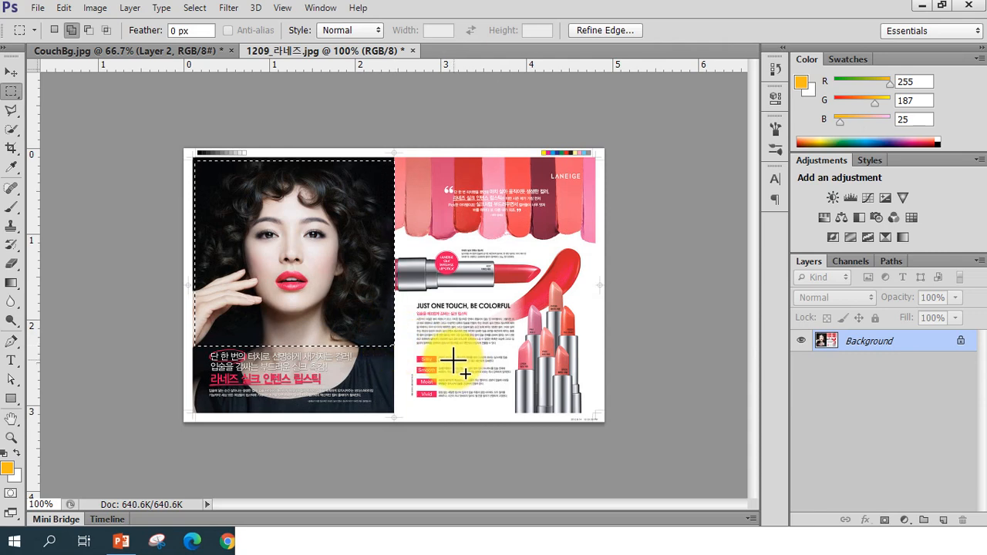
drag(388, 245, 549, 297)
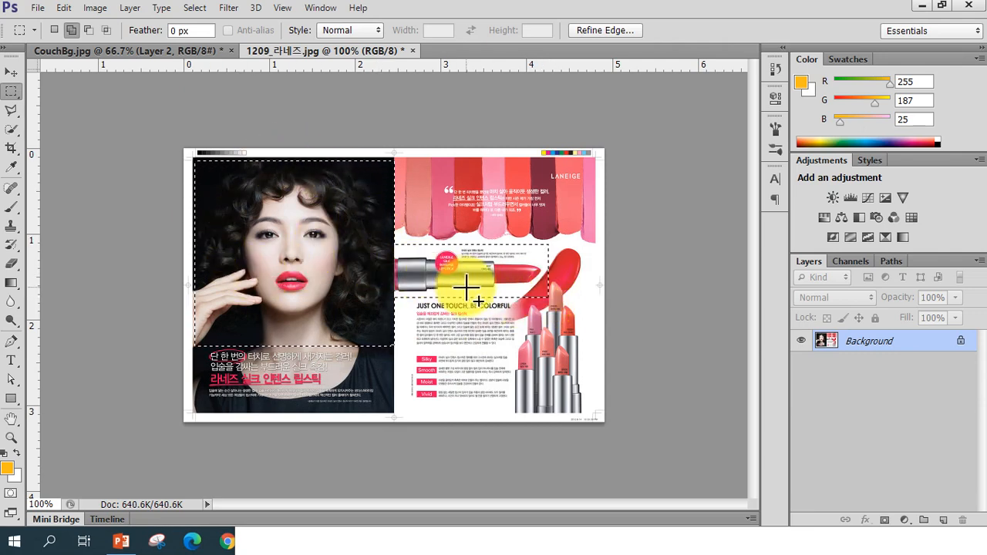
drag(419, 181, 583, 306)
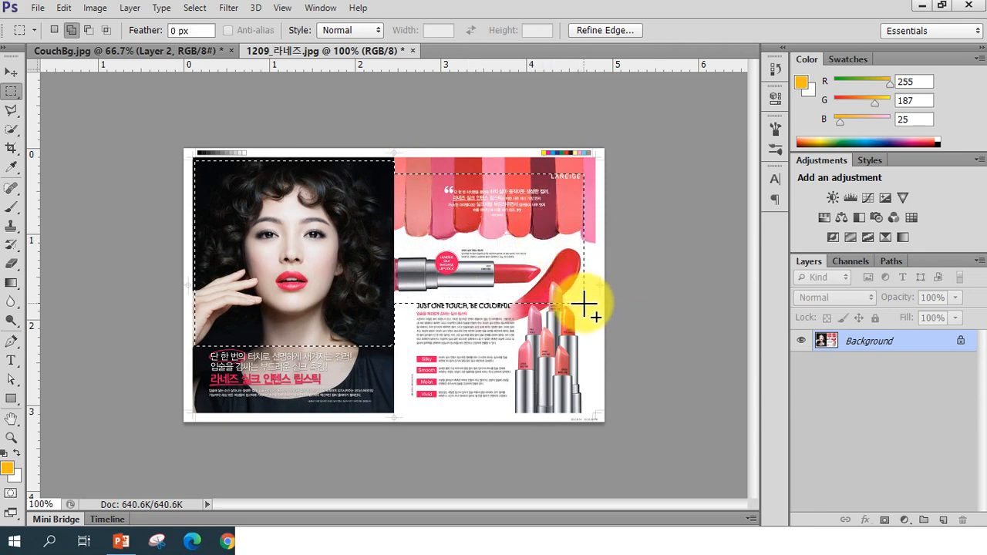
In Subtract from selection mode, remove the right page area and thin strips on both sides of the portrait selection
click(87, 33)
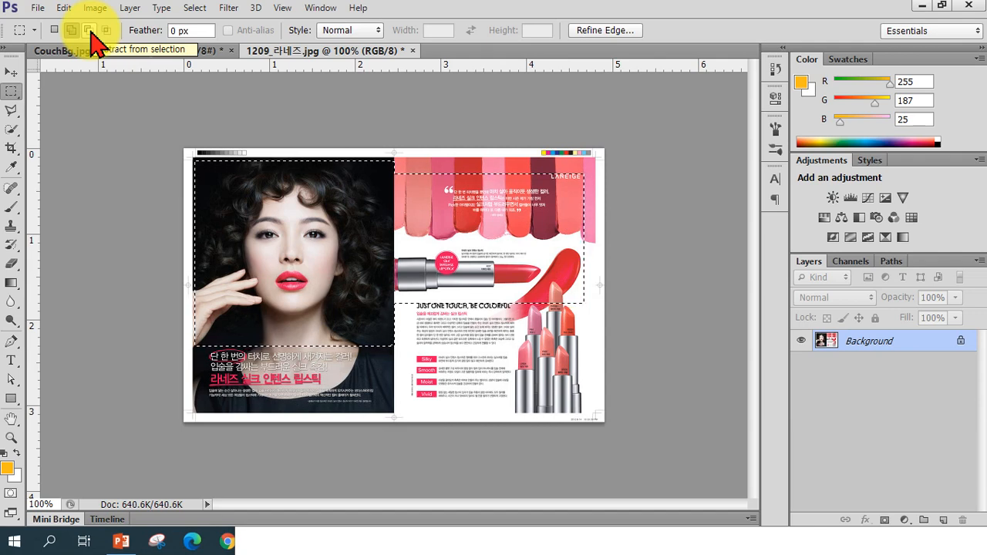
click(89, 32)
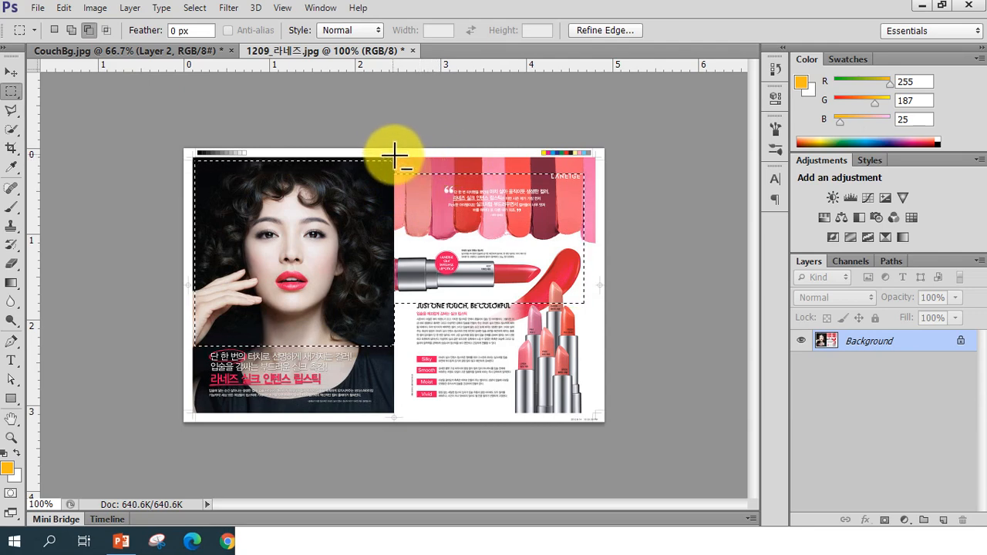
drag(390, 151, 600, 368)
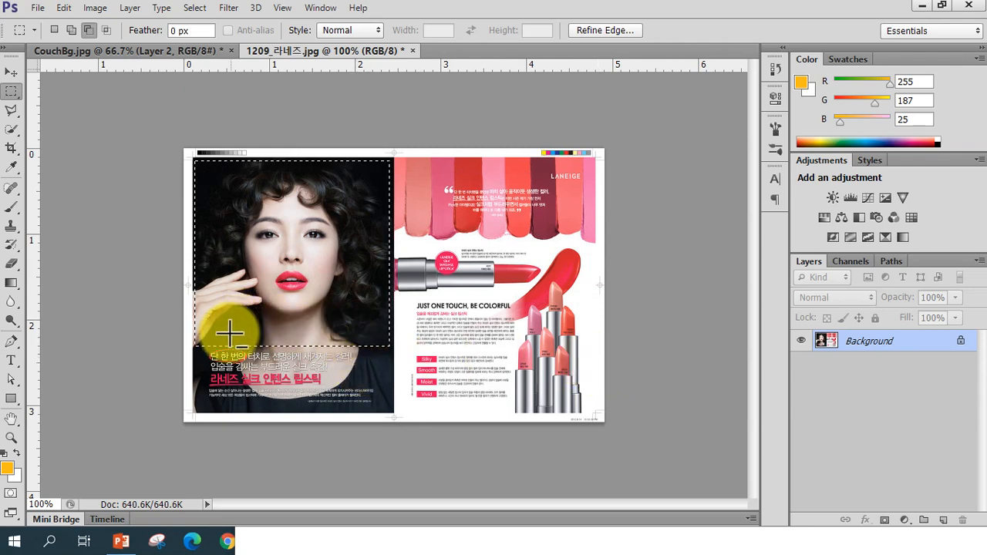
drag(186, 154, 205, 376)
drag(378, 153, 414, 383)
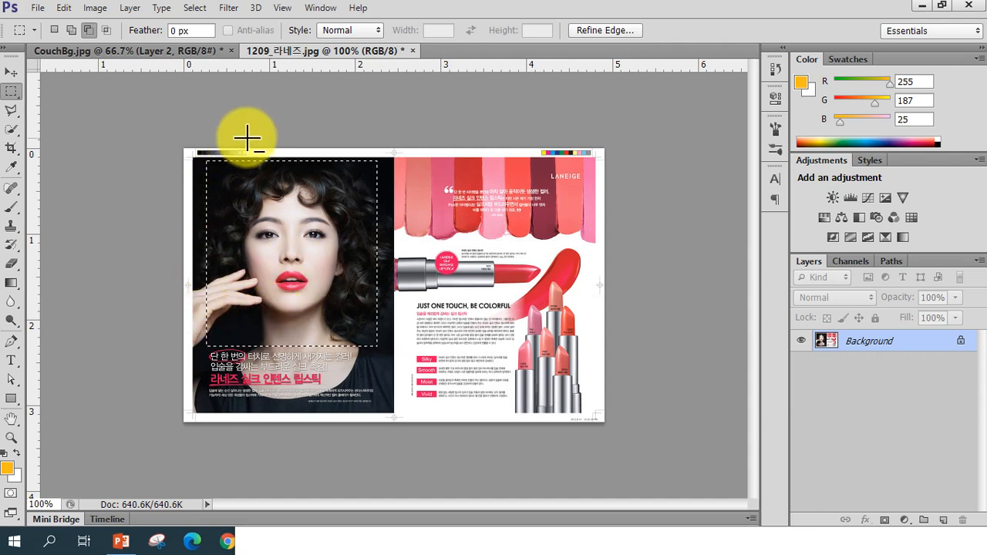
Intersect the selection with a rectangle over the face, then return to New selection mode and deselect
click(110, 30)
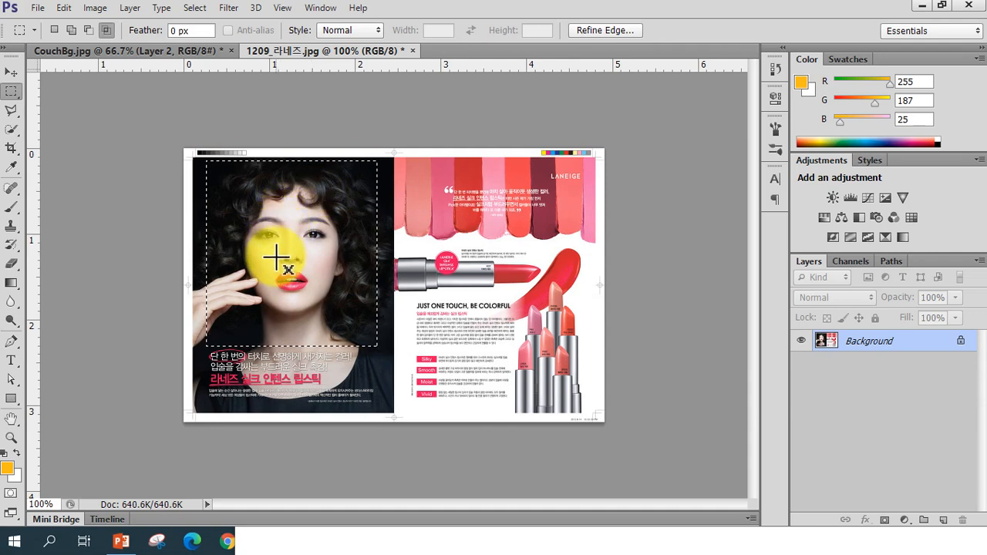
drag(269, 229, 468, 408)
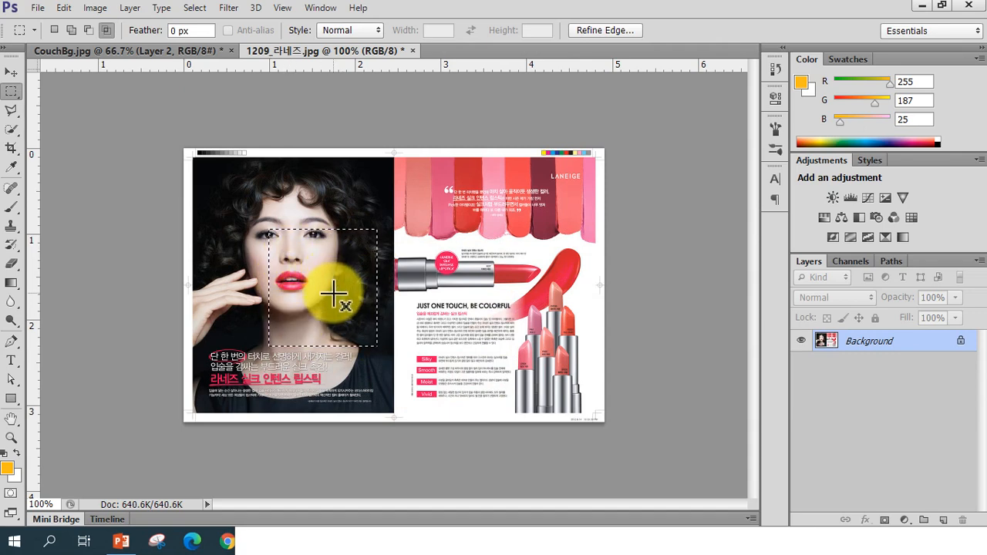
click(55, 32)
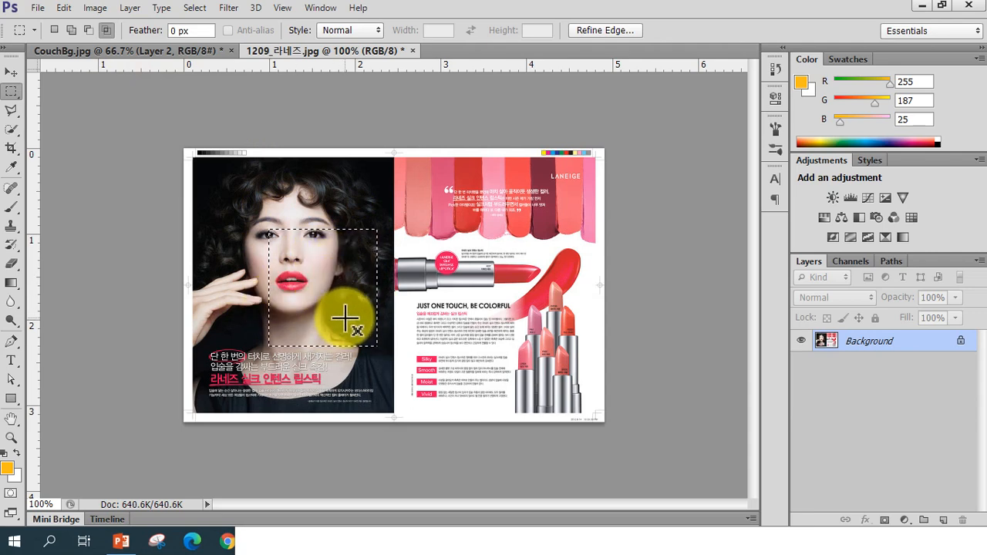
click(414, 225)
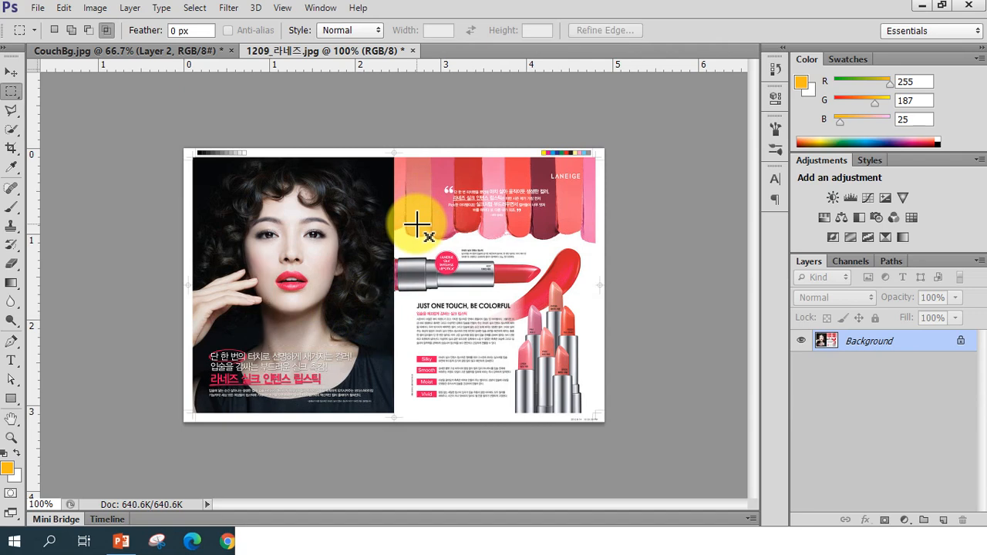
Draw a new rectangular selection around the model's face and deselect it
drag(251, 199, 377, 339)
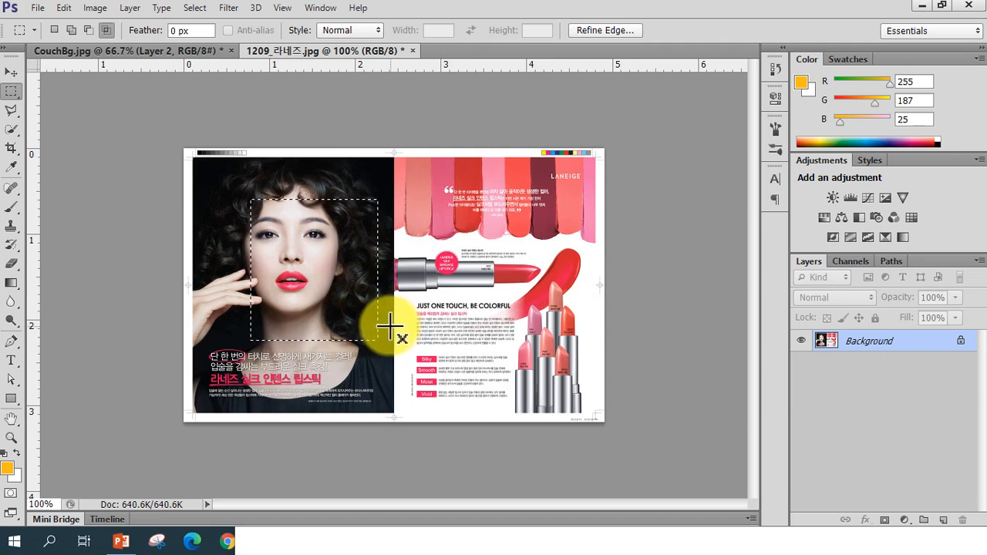
click(395, 341)
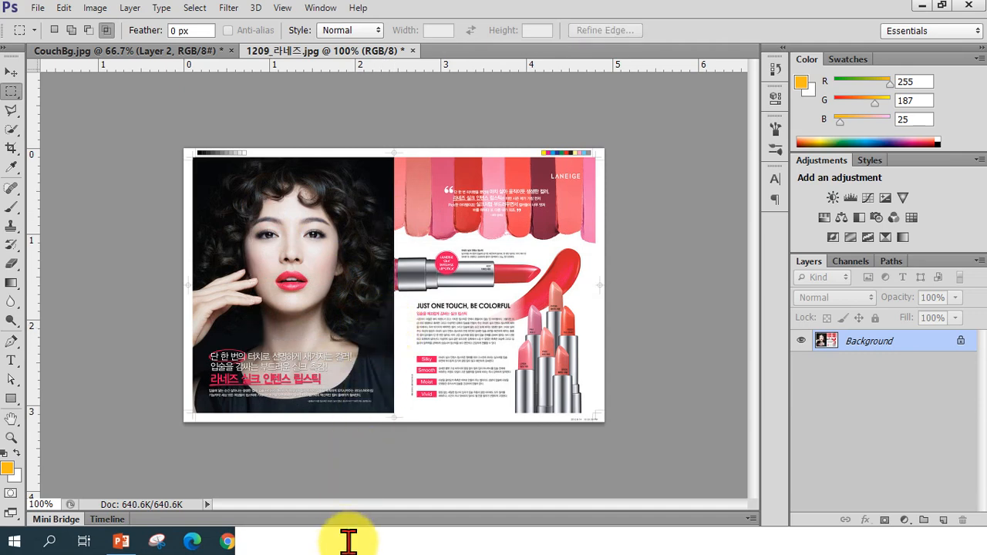
Switch to Notepad, add the note "CTRL + D 선택영역 해제" on a new line, and move the window aside
drag(345, 543, 472, 324)
click(878, 341)
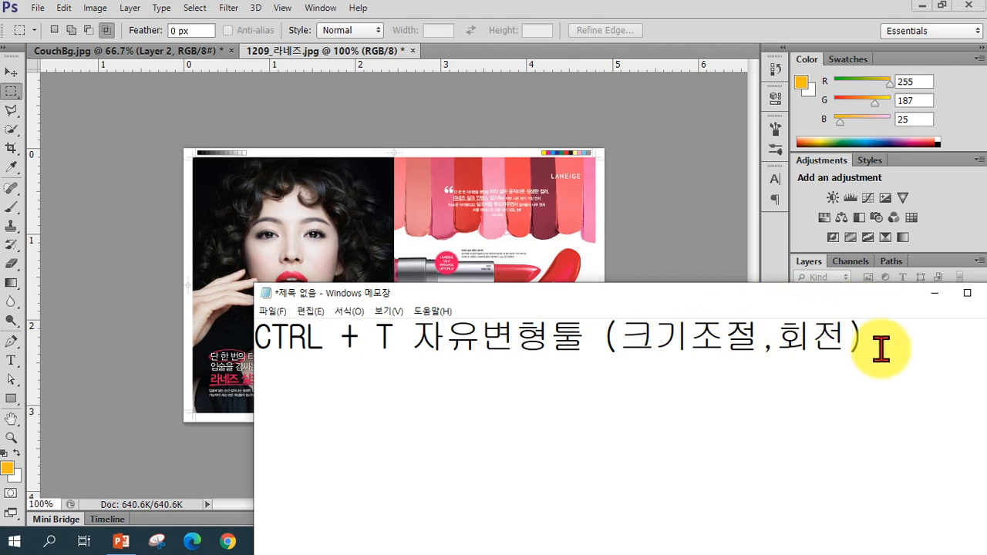
key(Return)
key(Return)
text(ㅊ)
key(BackSpace)
text(C)
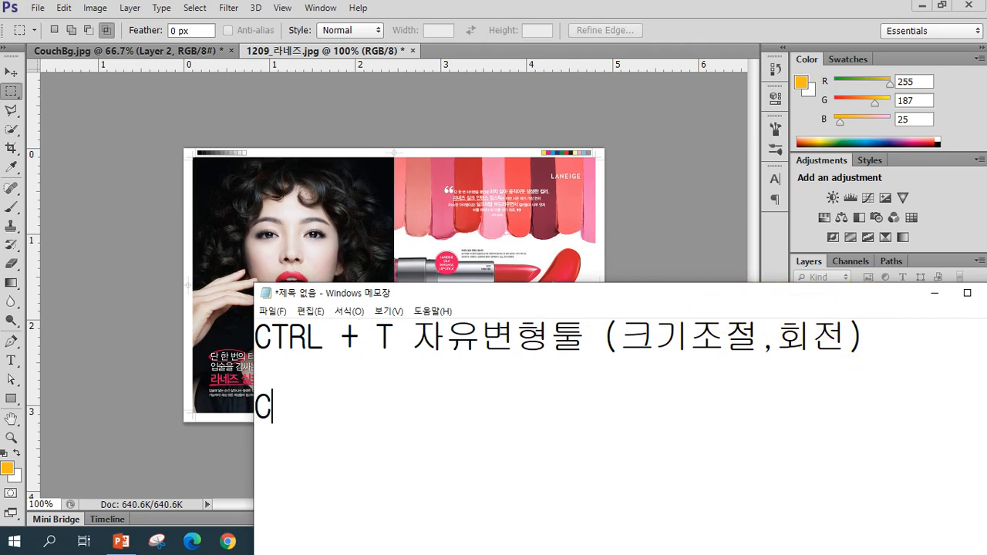
text(TRL + )
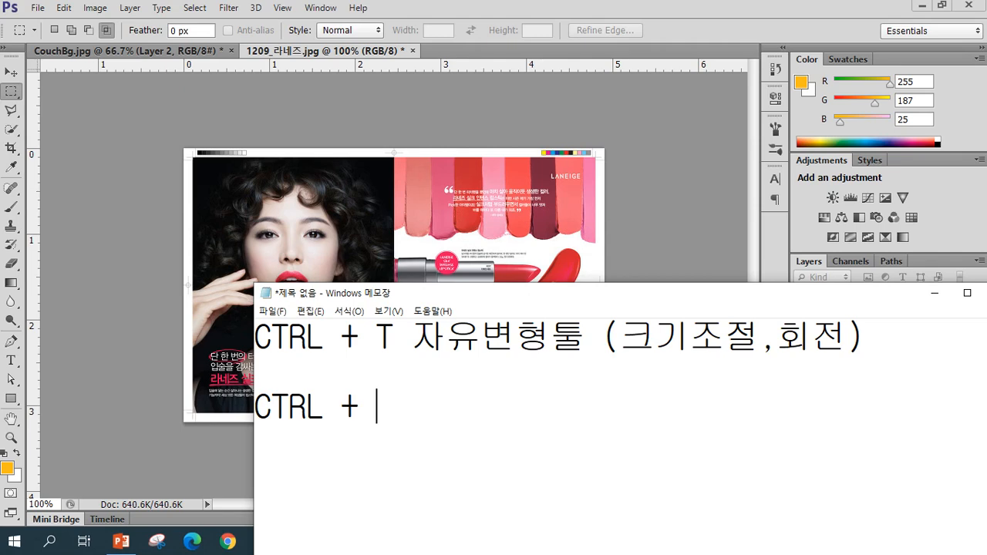
text(D 선택영)
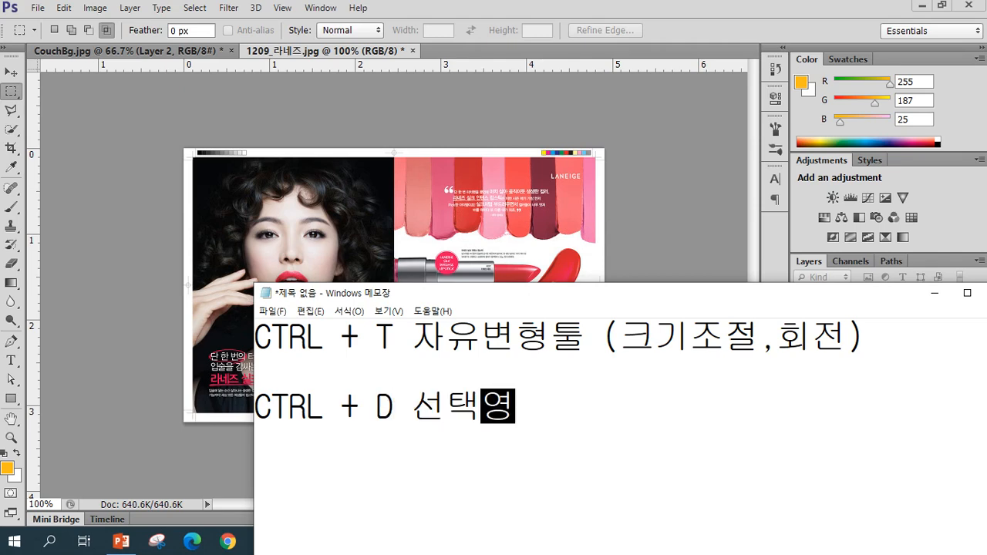
text(역 해제)
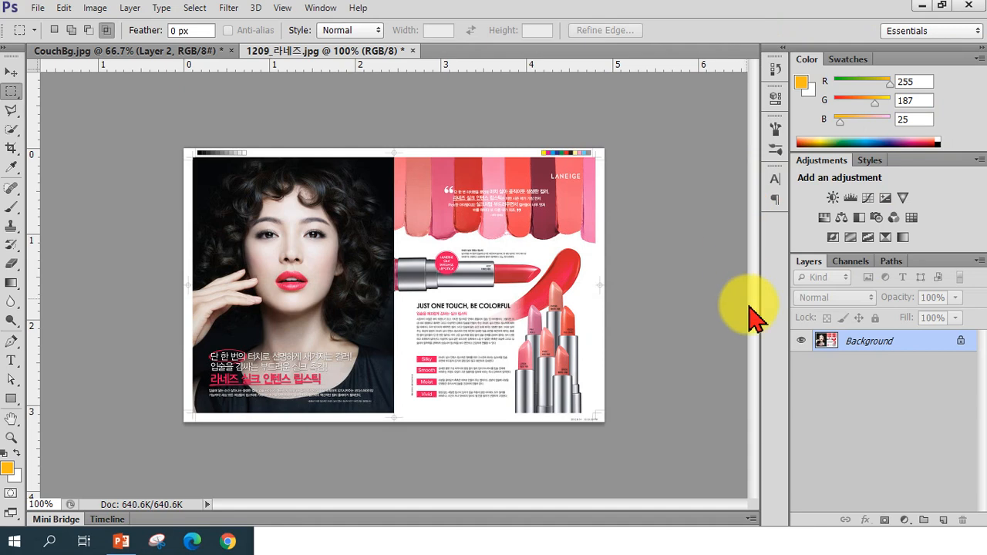
click(609, 544)
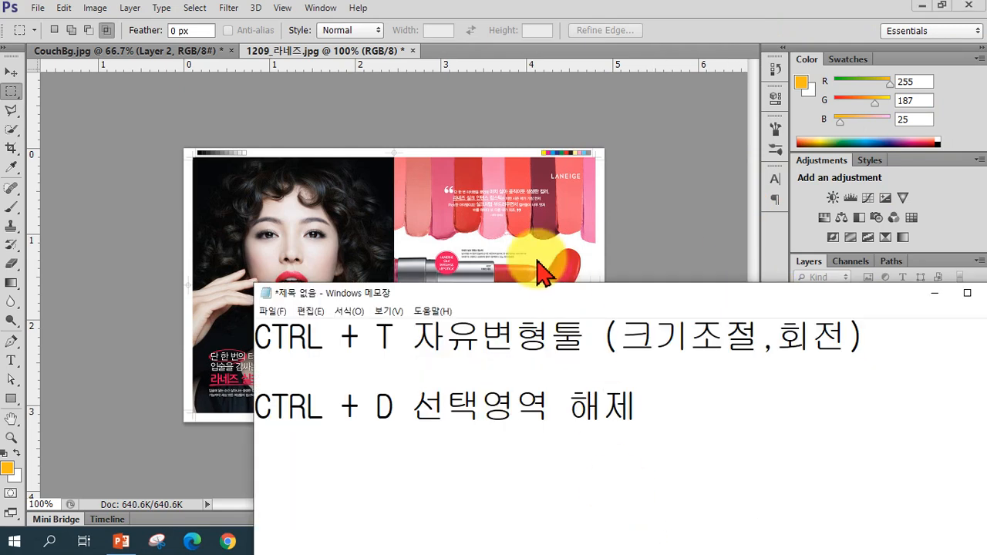
drag(509, 297, 650, 379)
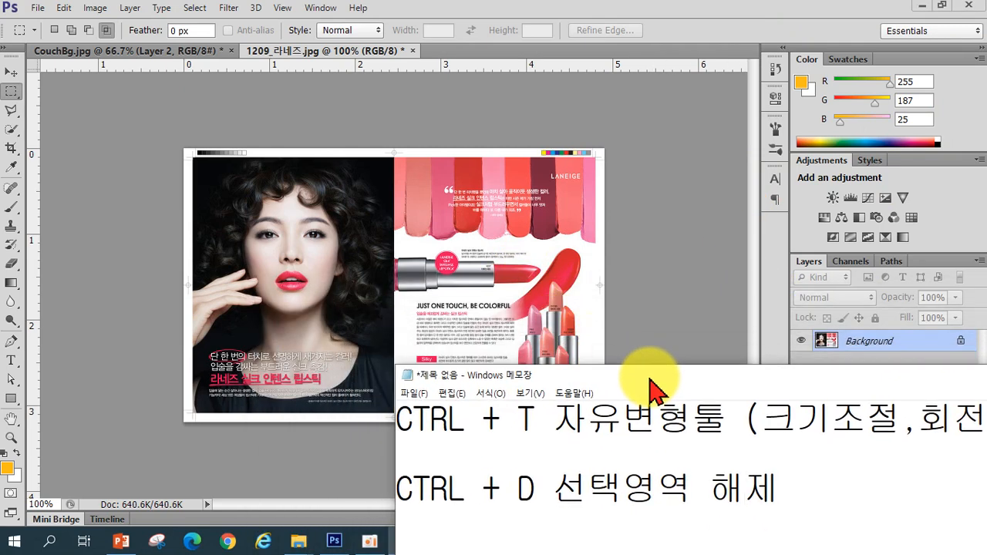
Close 1209_라네즈.jpg without saving changes
click(415, 49)
click(415, 50)
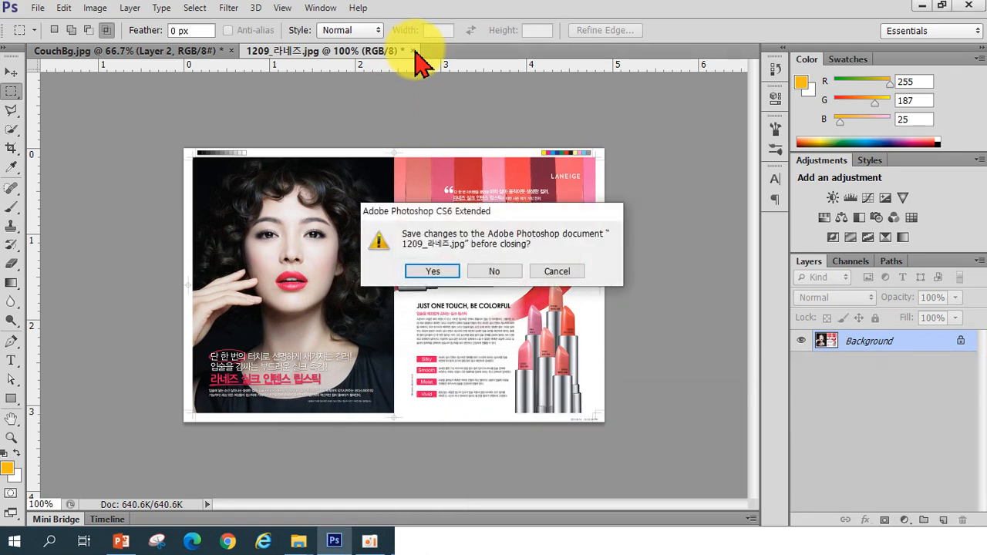
click(494, 271)
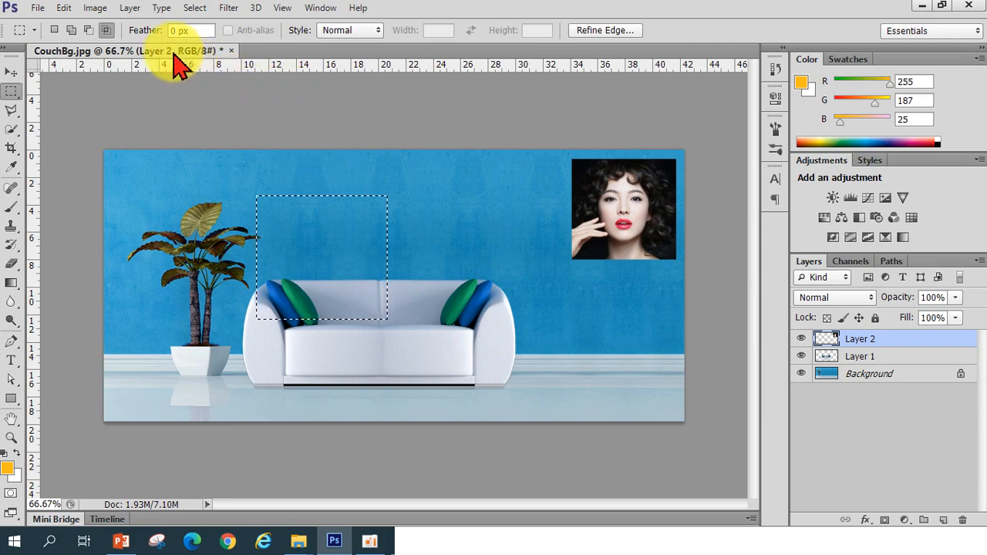
Reopen 1209_라네즈.jpg and draw a rectangular selection around the model's face
click(37, 8)
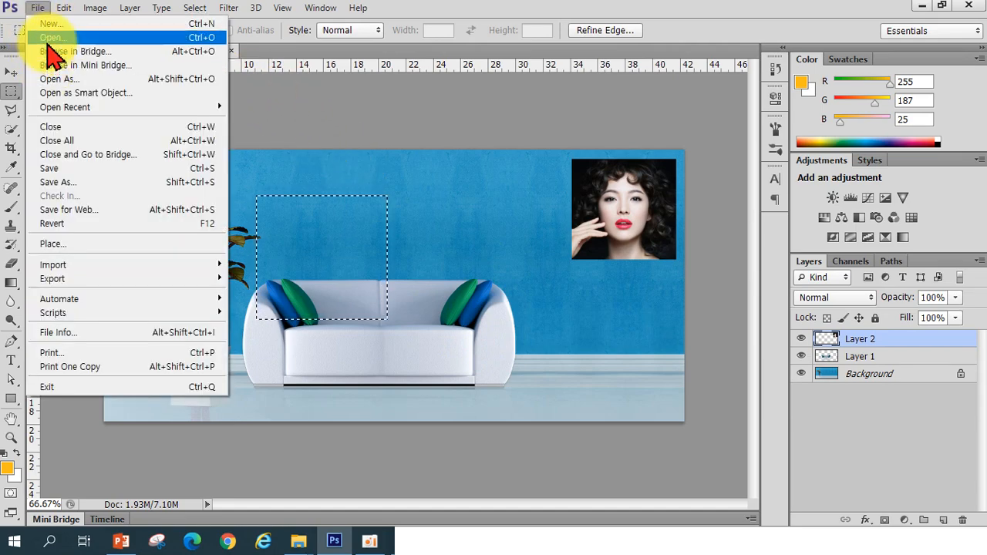
click(48, 39)
click(370, 194)
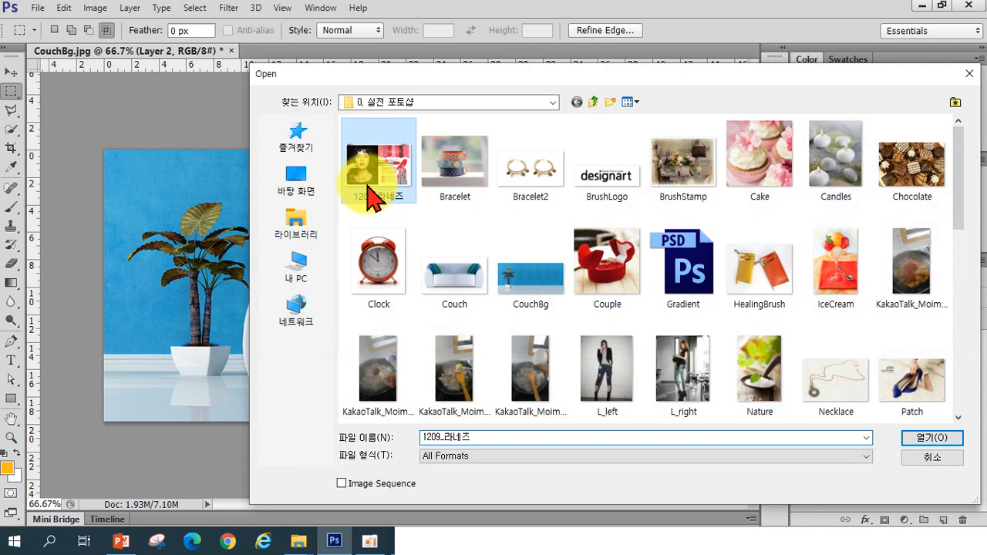
double_click(370, 194)
drag(236, 195, 393, 343)
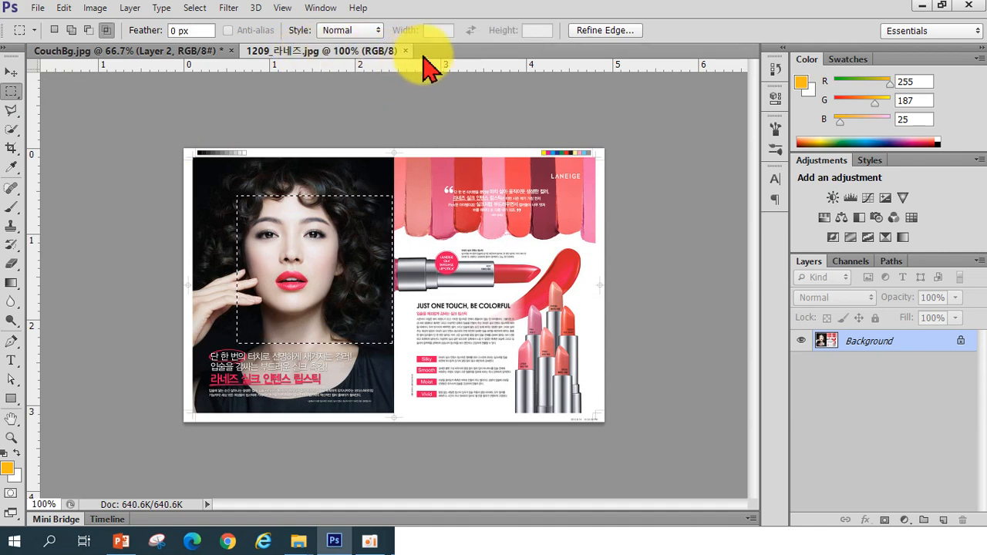
Close the ad image and deselect the leftover marquee in CouchBg
click(405, 50)
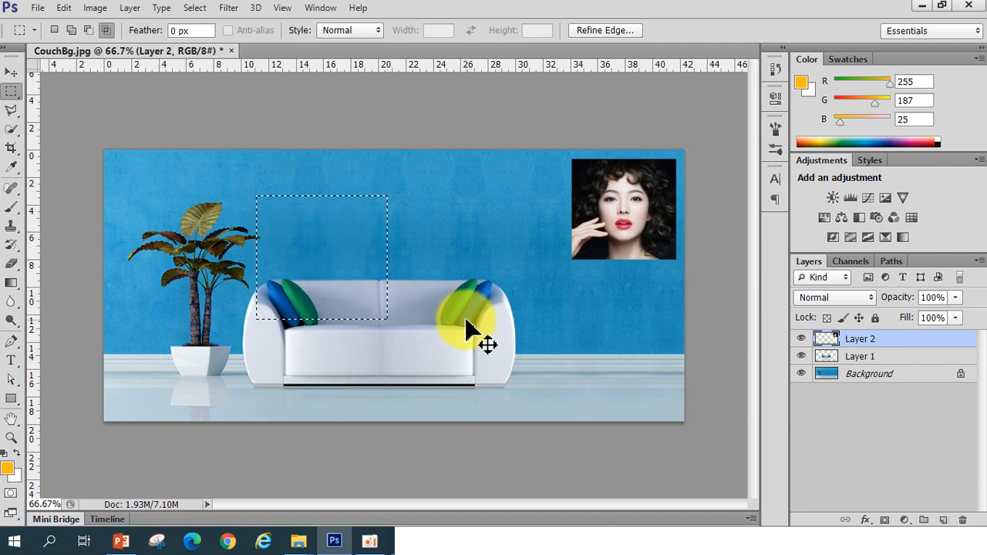
key(ctrl+d)
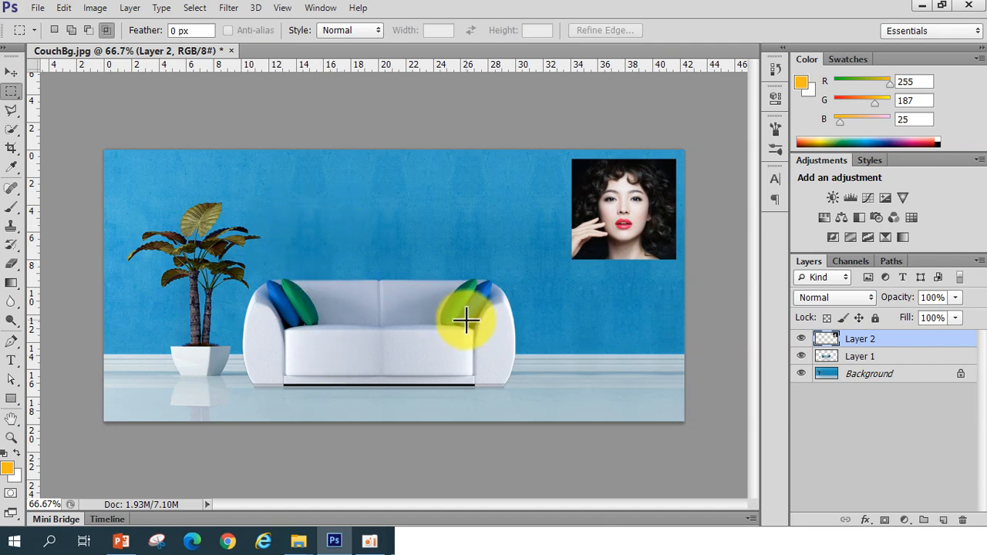
Open Chocolate.jpg from the 0. 실전 포토샵 folder
click(14, 92)
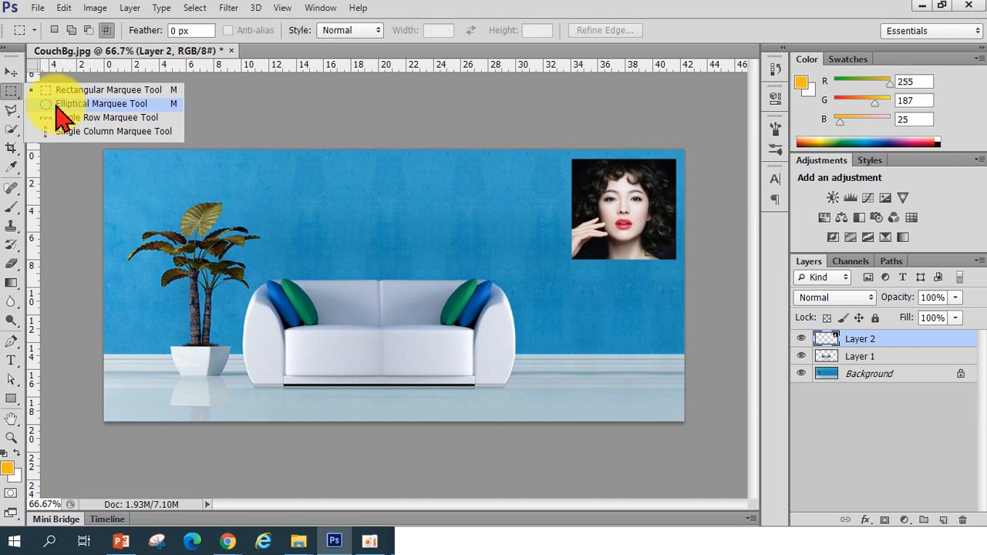
click(385, 6)
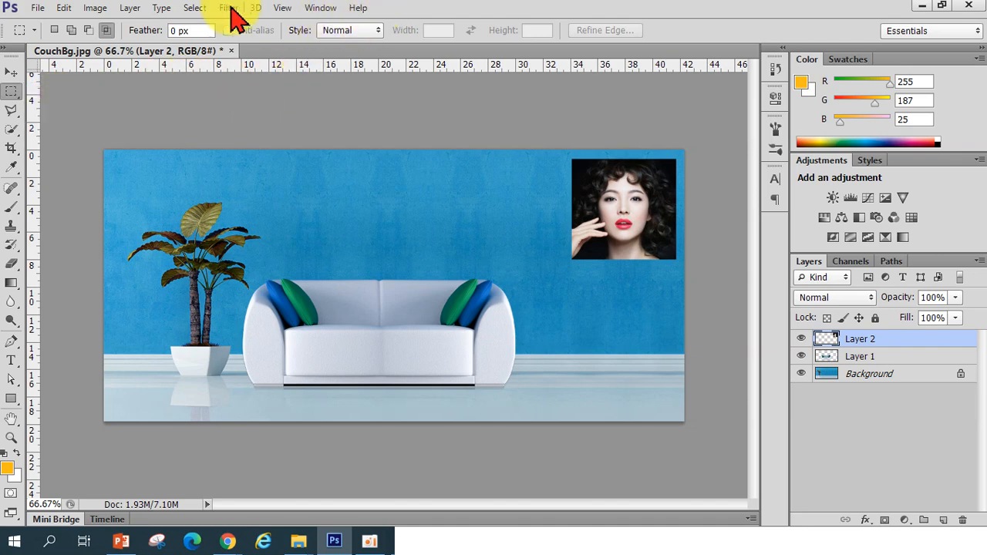
click(37, 7)
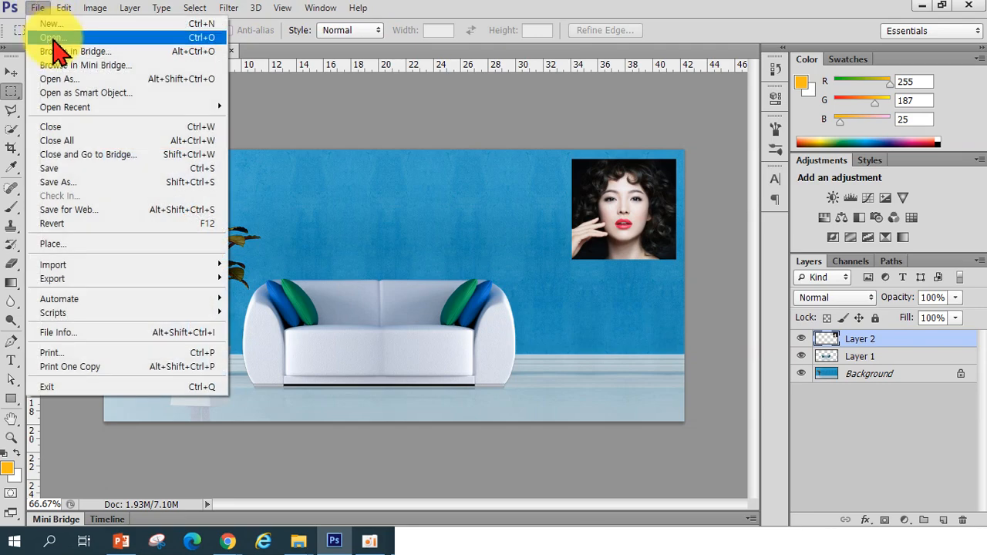
click(56, 38)
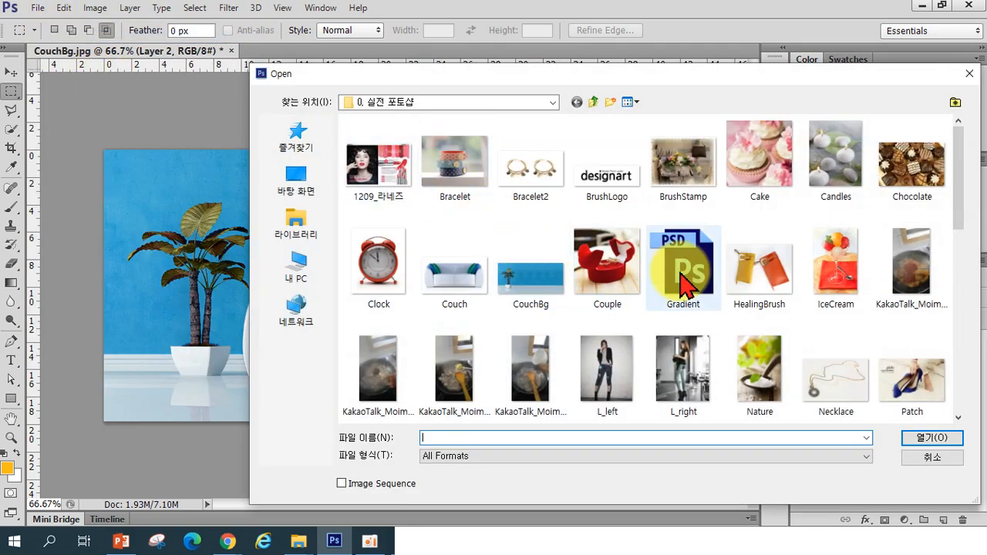
scroll(679, 247, down, 3)
scroll(717, 220, up, 3)
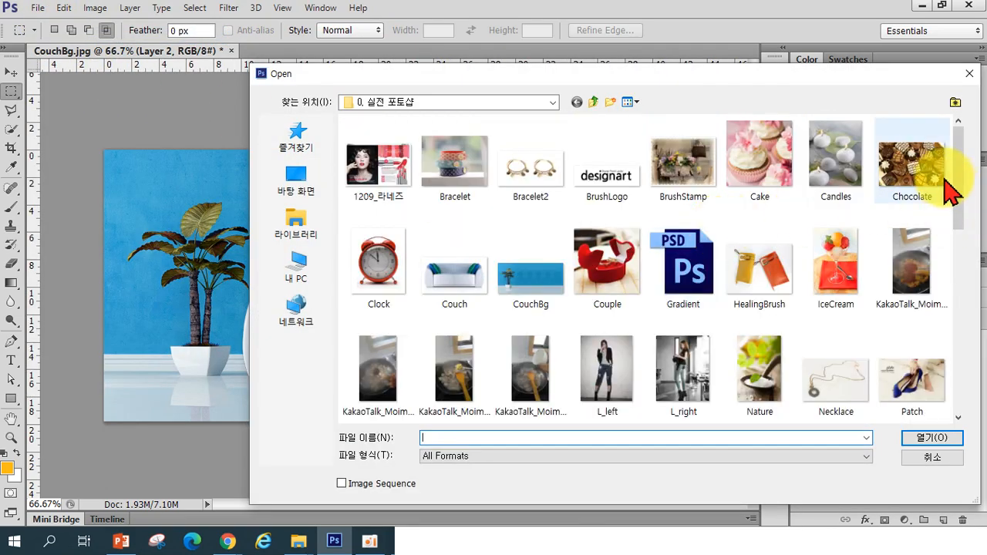
click(911, 173)
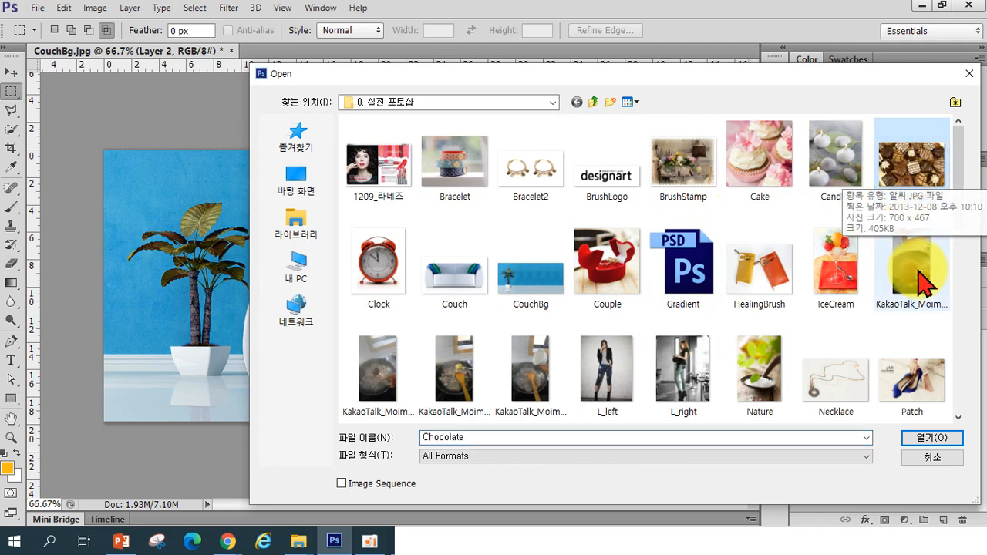
click(932, 439)
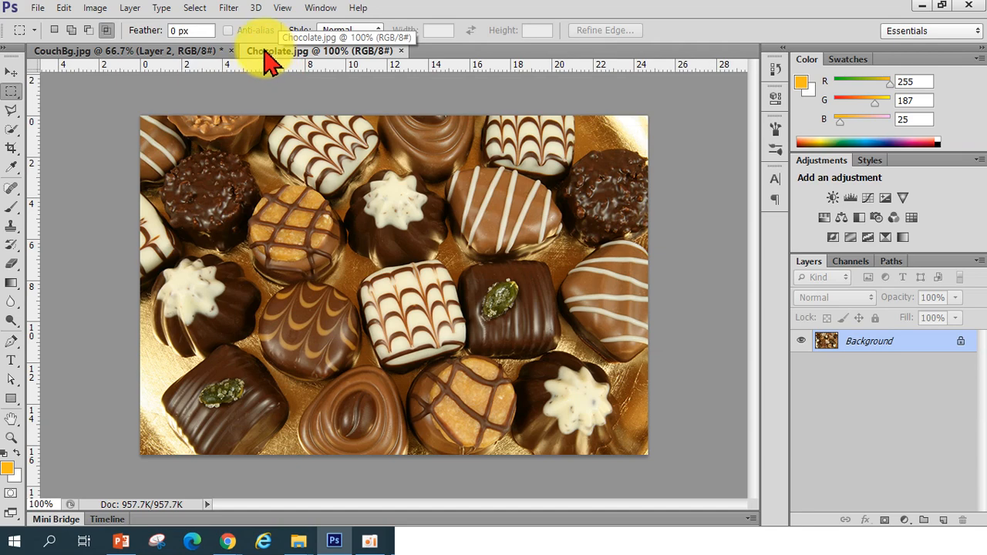
Float the Chocolate.jpg window over CouchBg and switch to the Elliptical Marquee Tool
drag(261, 53, 313, 161)
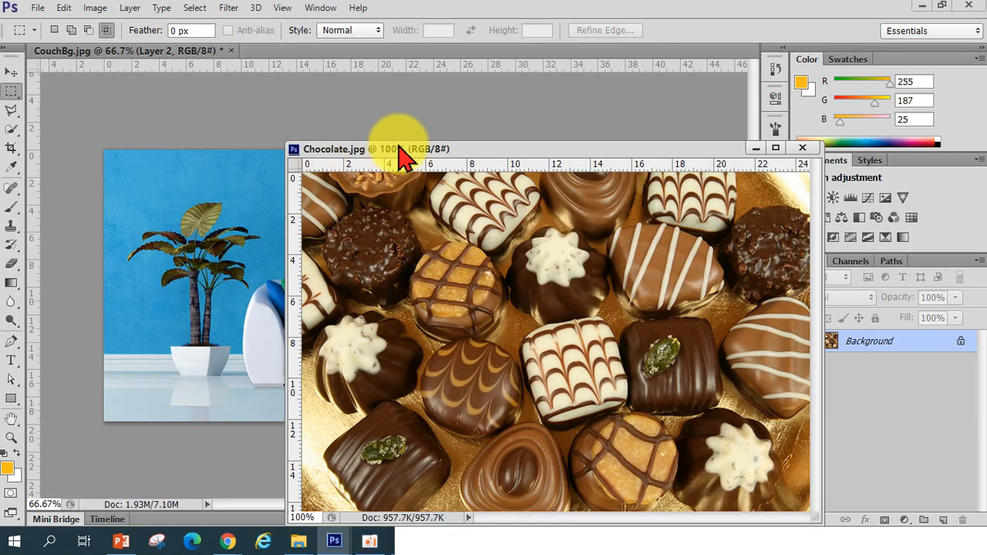
drag(408, 148, 375, 121)
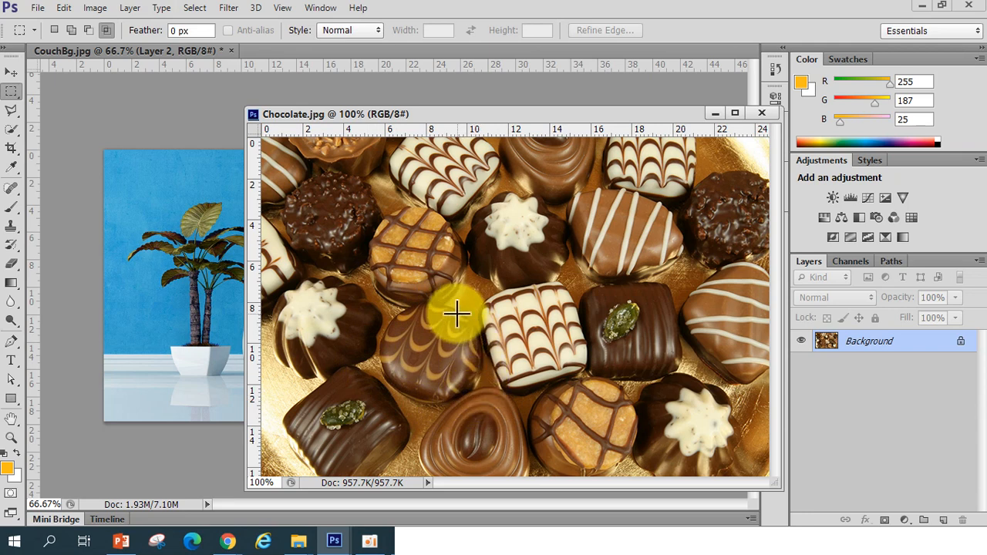
click(11, 93)
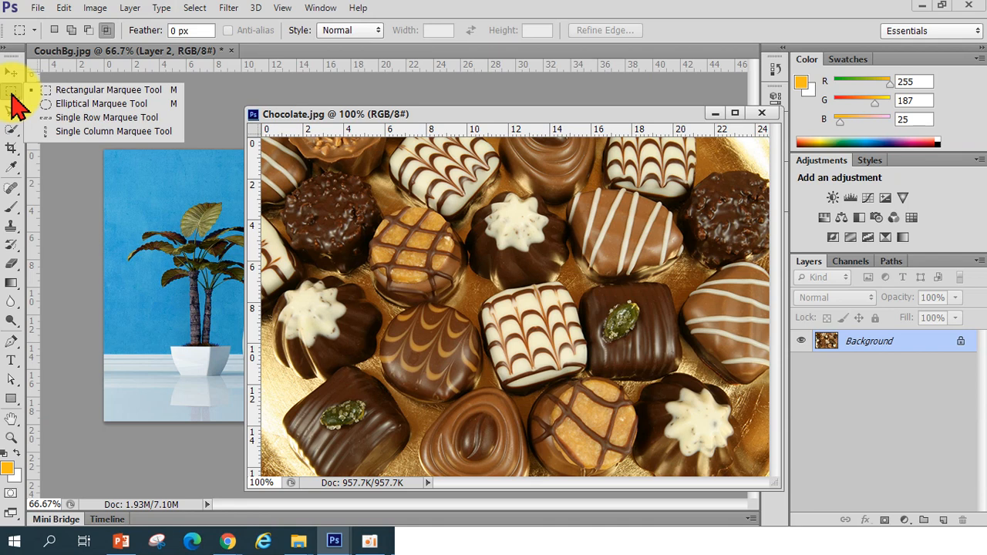
click(70, 105)
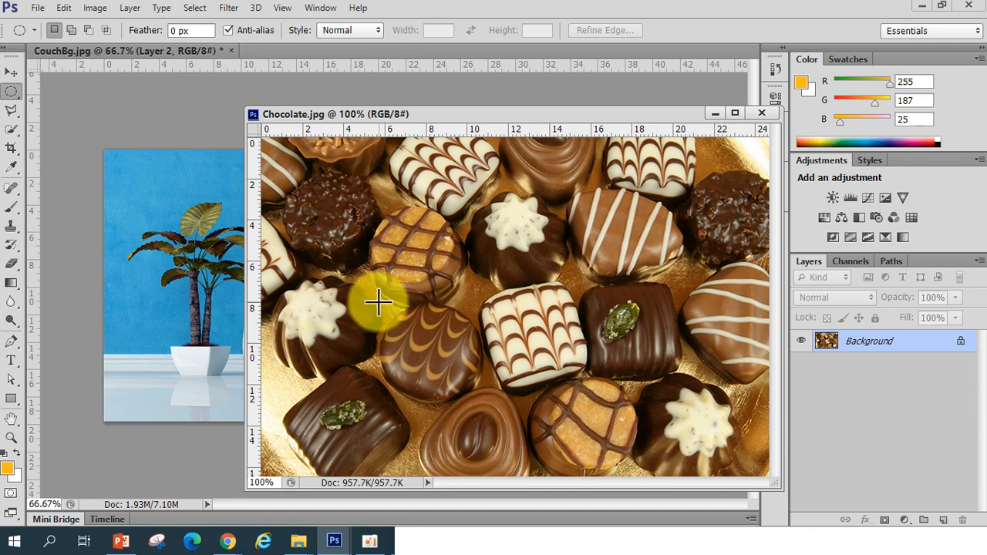
Practise drawing elliptical selections around the swirl-topped chocolate, deselecting each attempt
drag(376, 302, 484, 398)
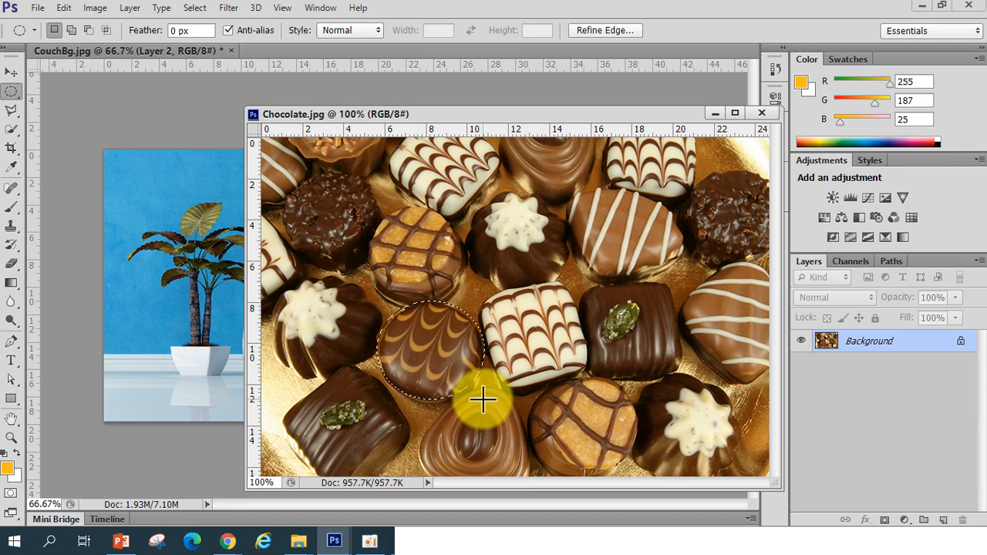
click(482, 399)
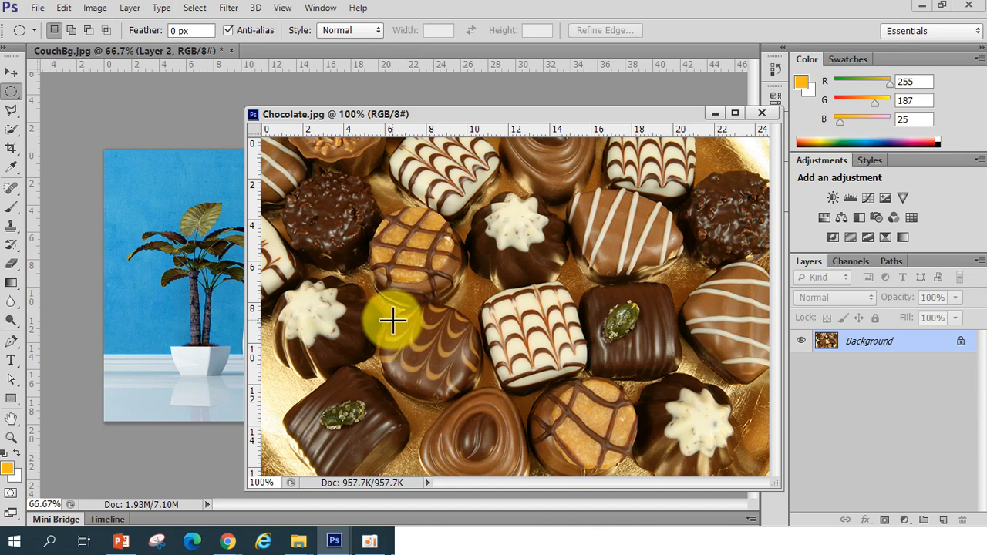
drag(392, 319, 482, 401)
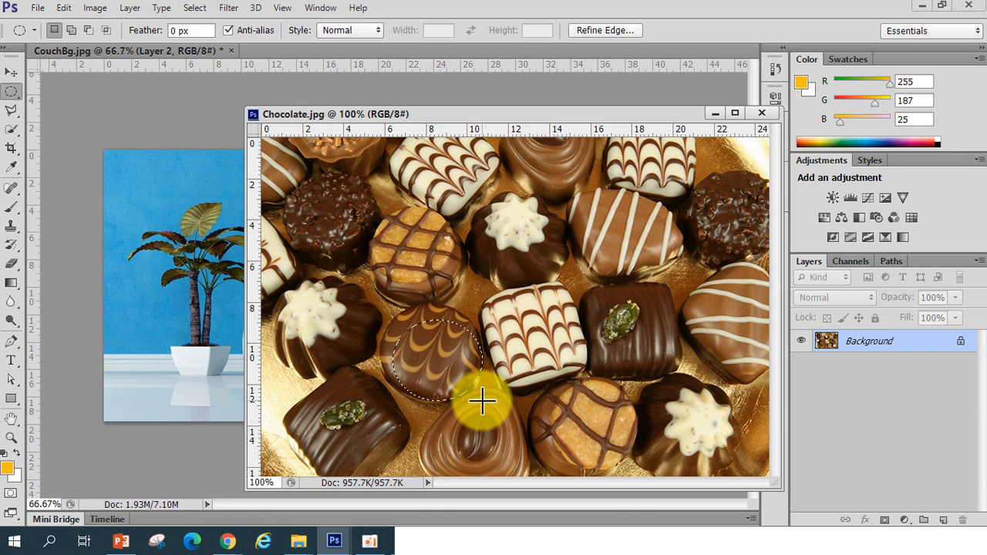
click(482, 401)
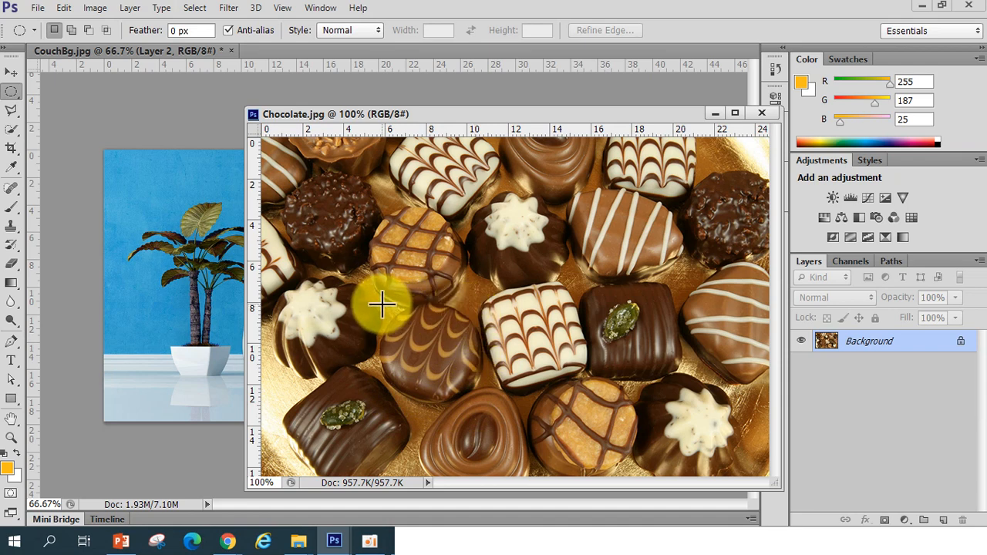
drag(382, 304, 483, 402)
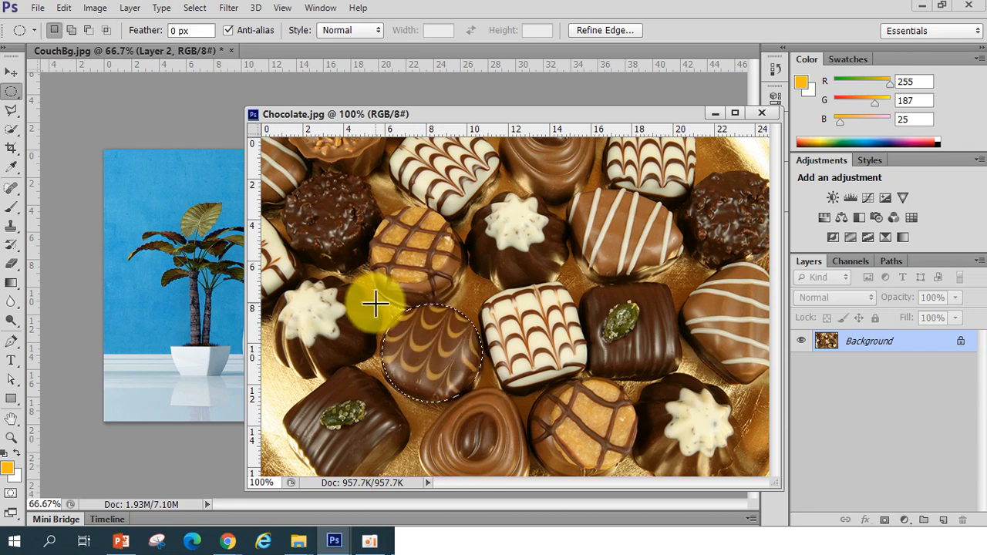
click(439, 366)
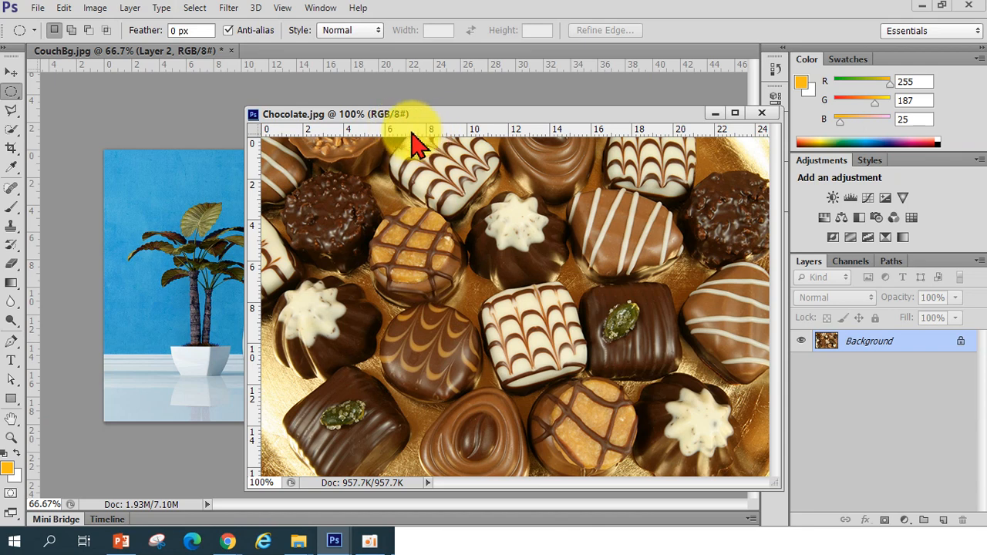
Turn off Snap after dragging out and removing a trial horizontal guide
drag(411, 132, 413, 302)
drag(414, 303, 374, 104)
click(284, 16)
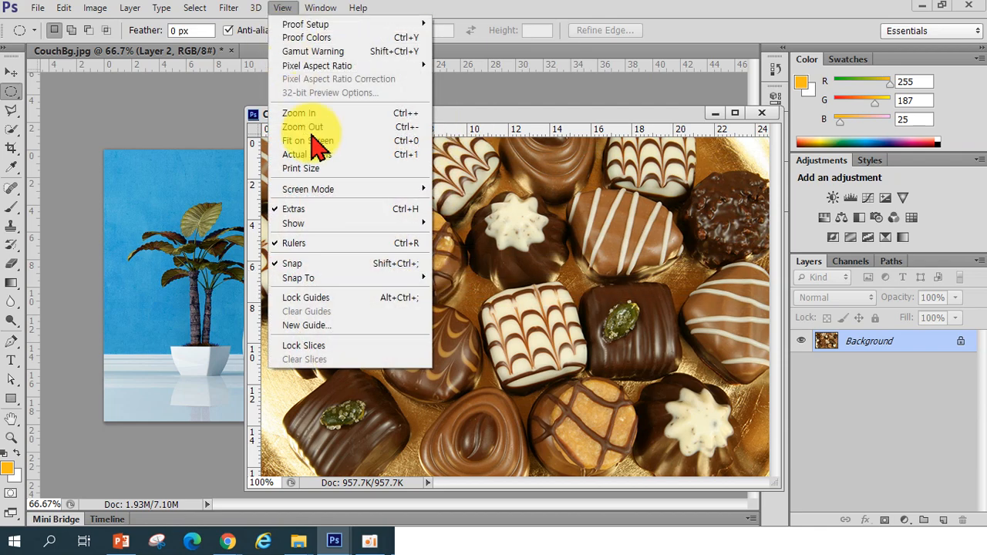
click(312, 290)
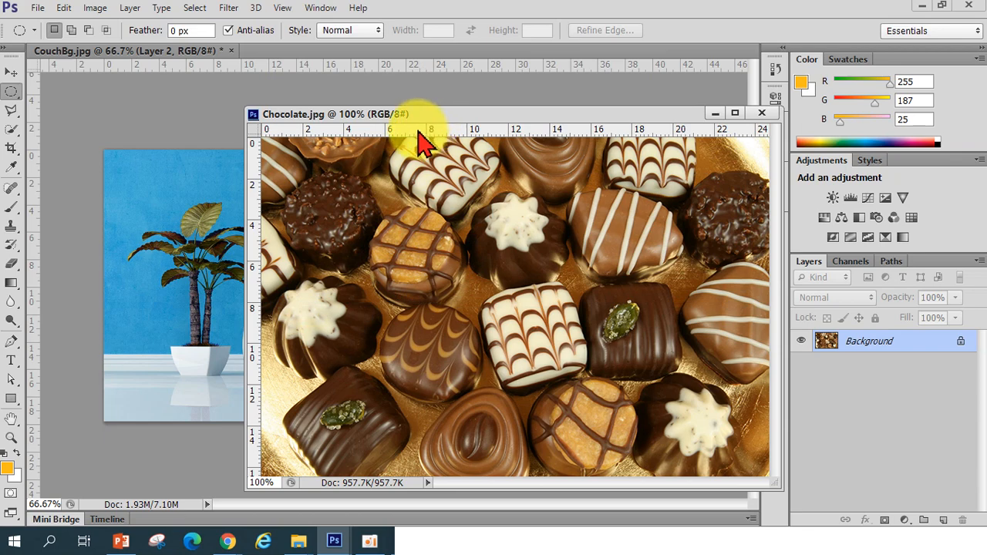
click(284, 10)
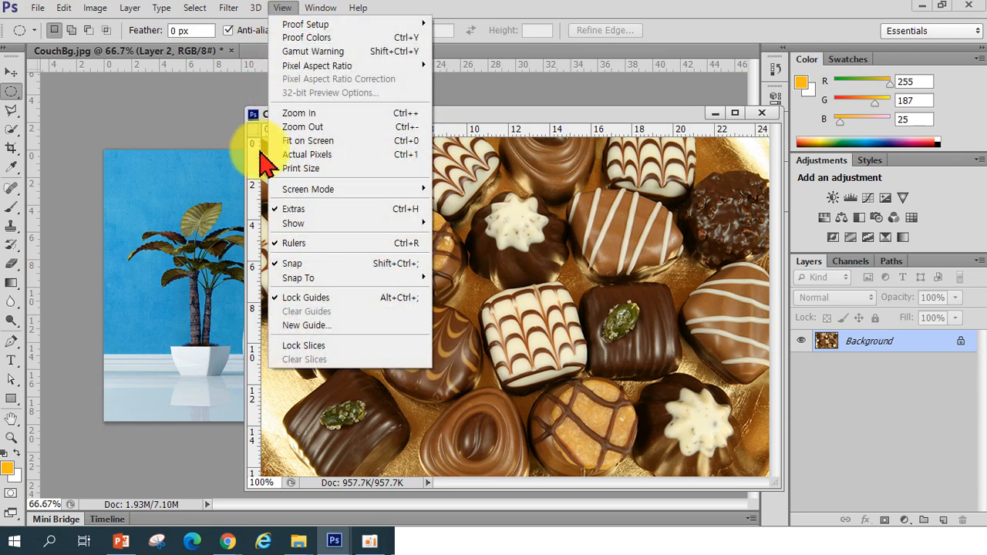
click(287, 264)
Place horizontal and vertical guides at the swirl chocolate's top-left edges and draw a circular selection from their corner
drag(397, 131, 382, 303)
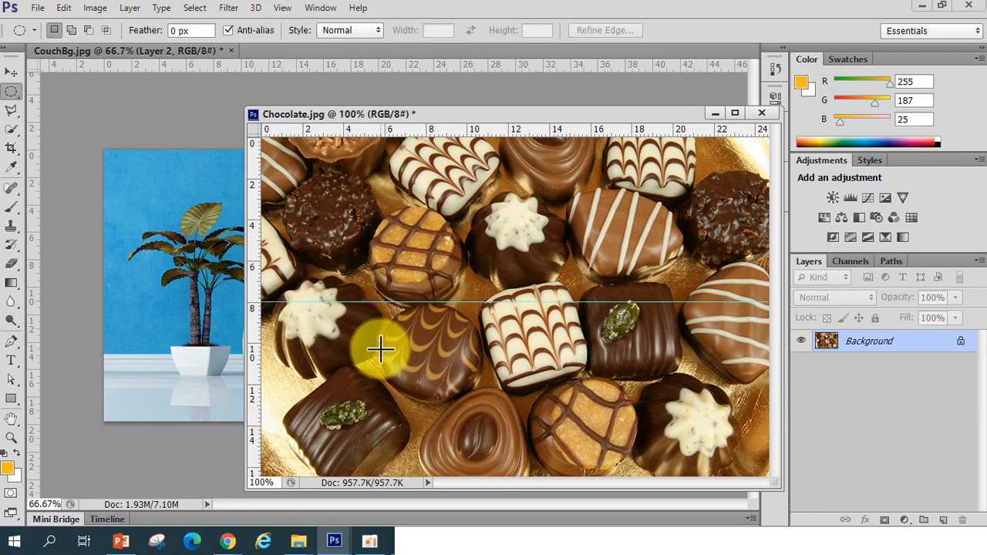
drag(253, 341, 379, 358)
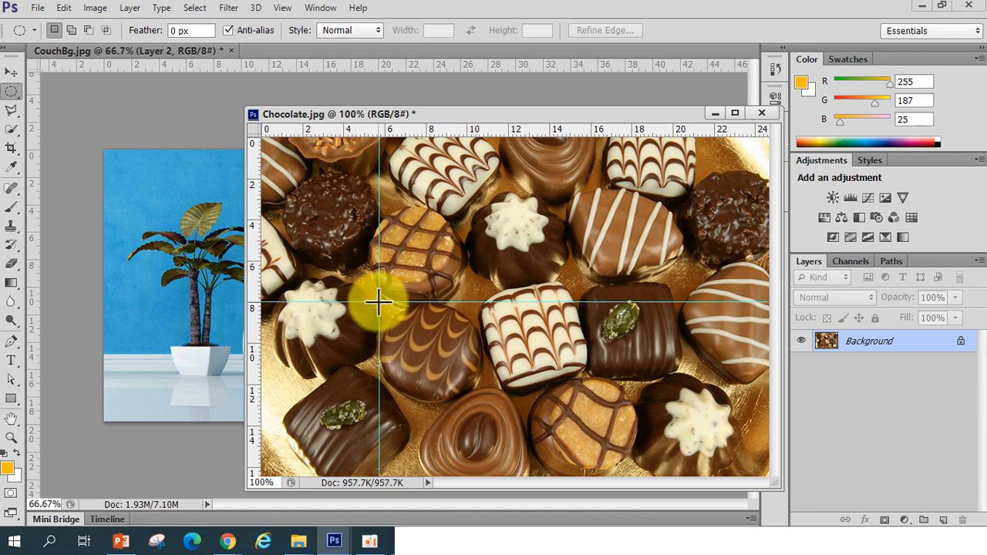
drag(379, 301, 480, 401)
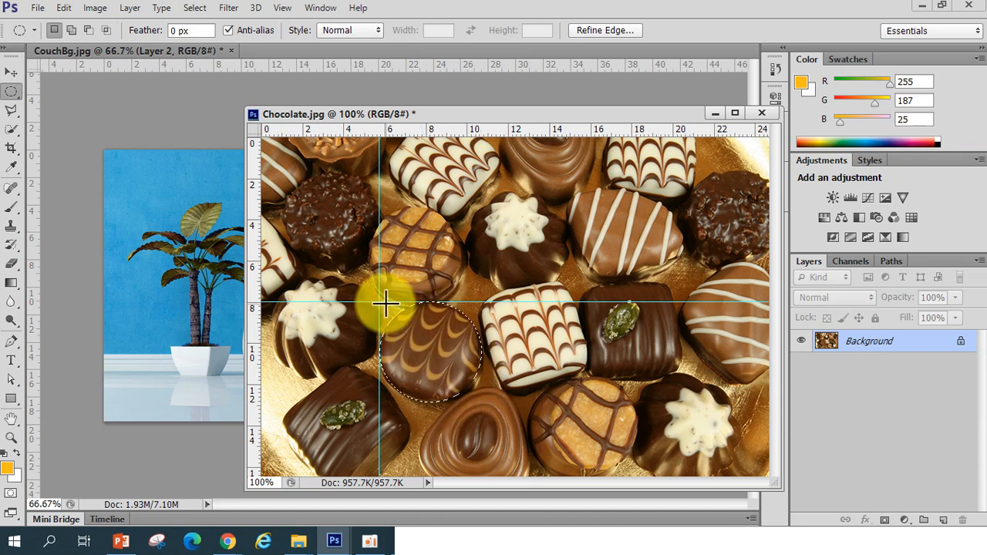
Unlock the guides and drag both guides back off the canvas with the Move tool
click(10, 72)
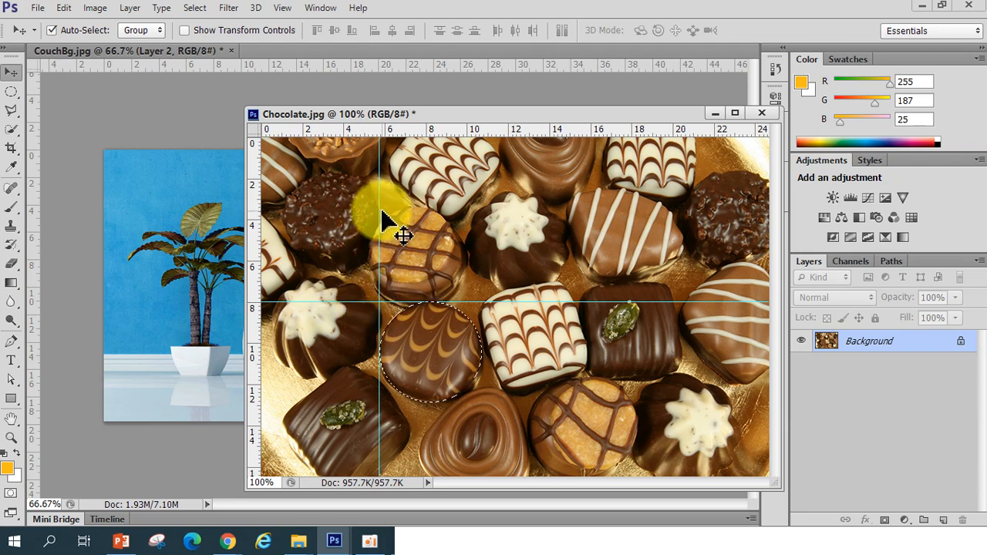
click(282, 14)
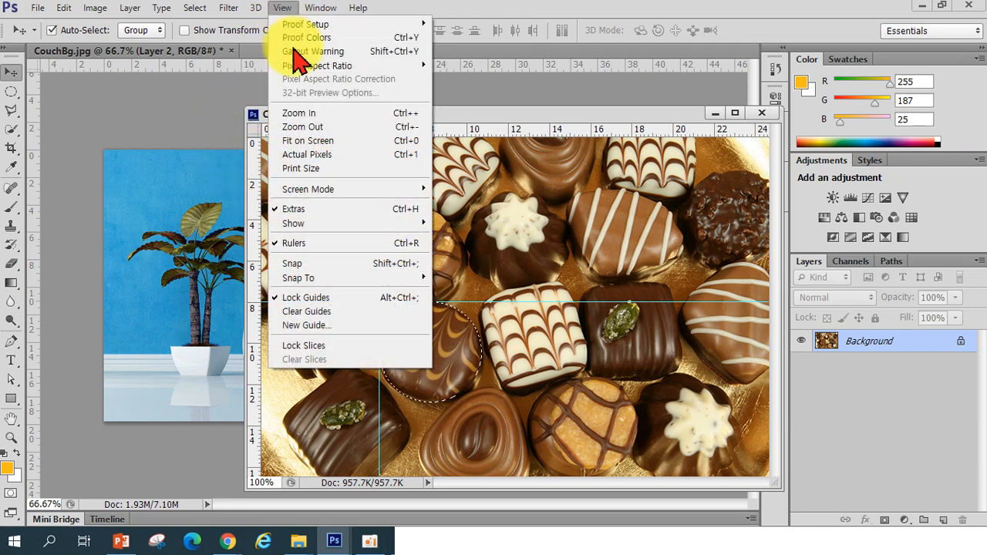
click(339, 297)
drag(377, 303, 388, 87)
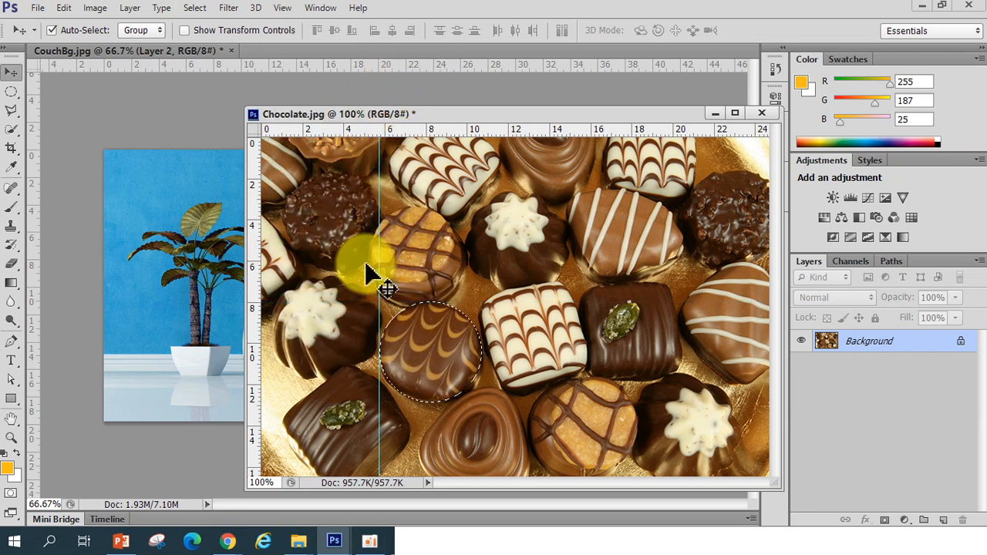
drag(381, 273, 198, 231)
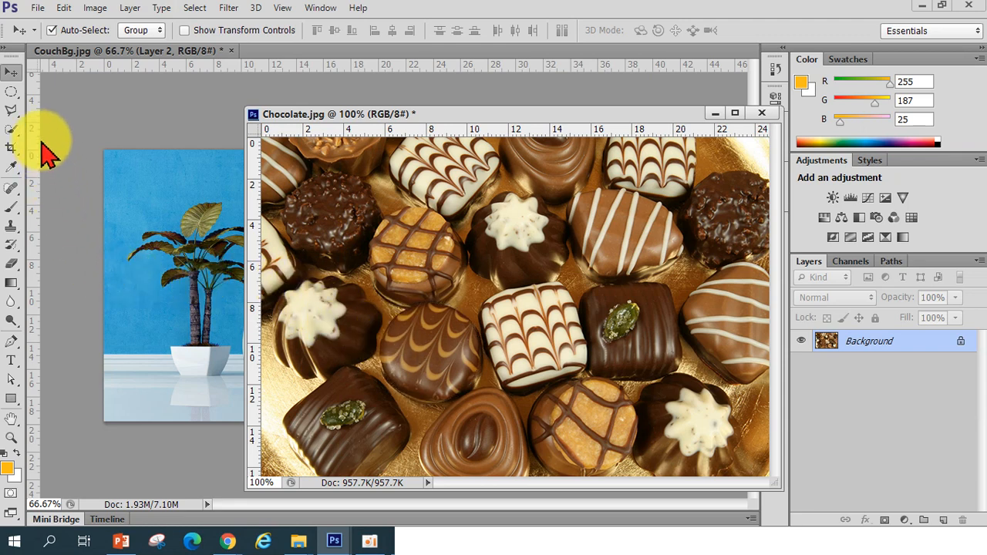
Draw a circular selection around the swirl-topped chocolate and fine-tune its fit with Transform Selection
click(12, 92)
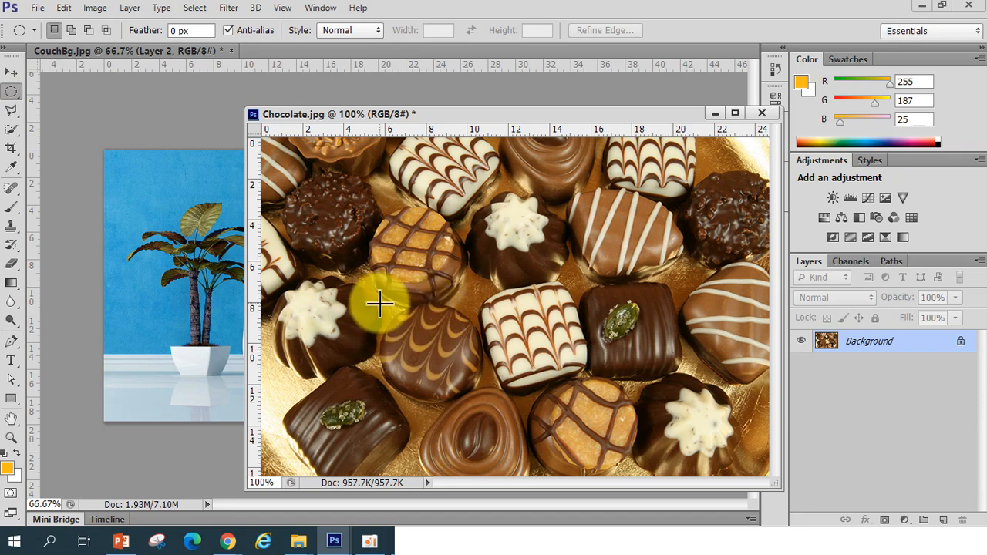
drag(379, 304, 483, 407)
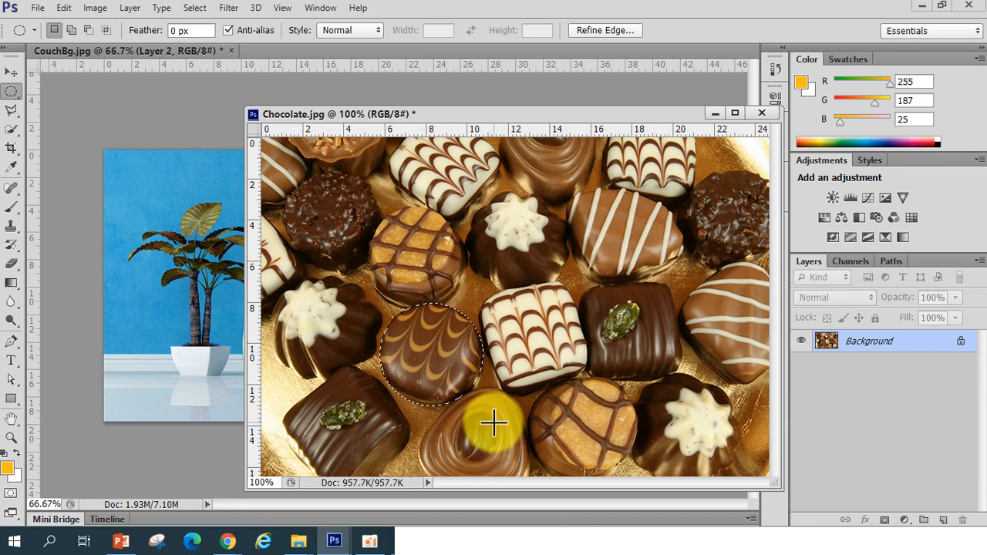
right_click(446, 356)
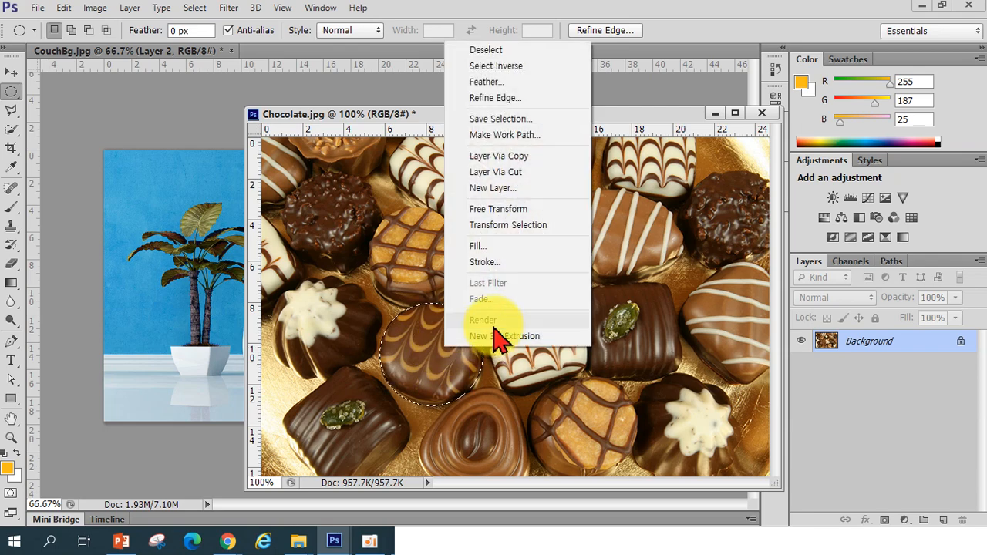
click(506, 228)
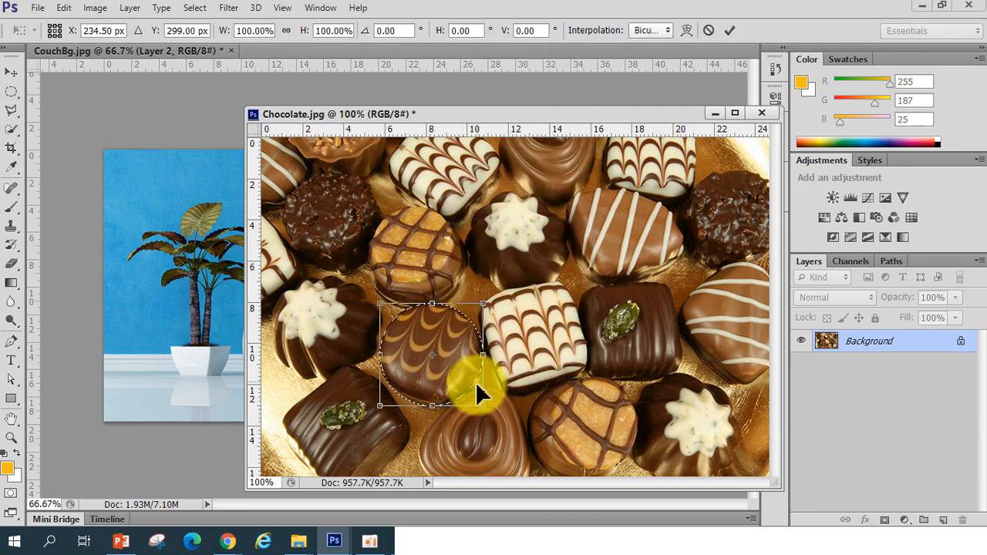
drag(435, 408, 433, 406)
drag(378, 354, 377, 354)
drag(485, 353, 485, 353)
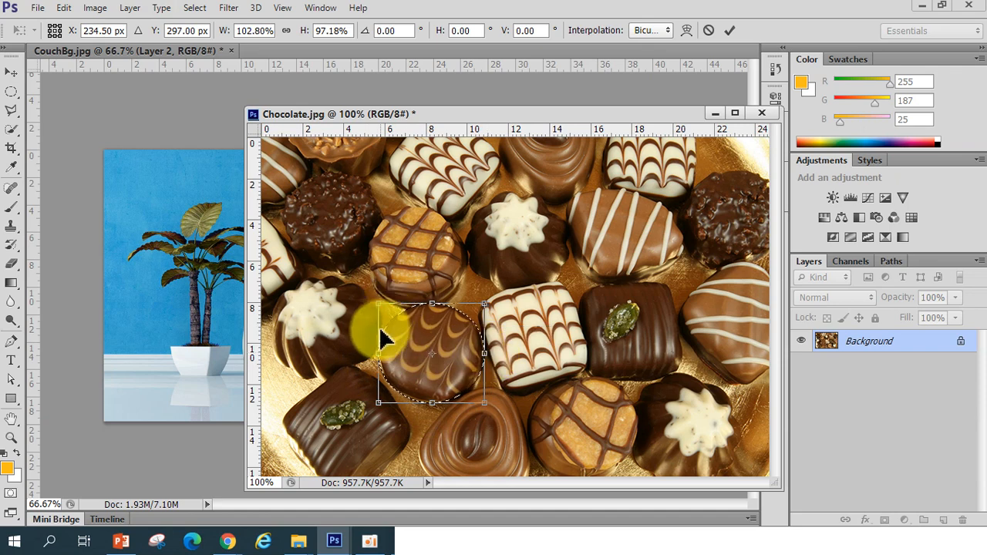
drag(379, 358, 380, 358)
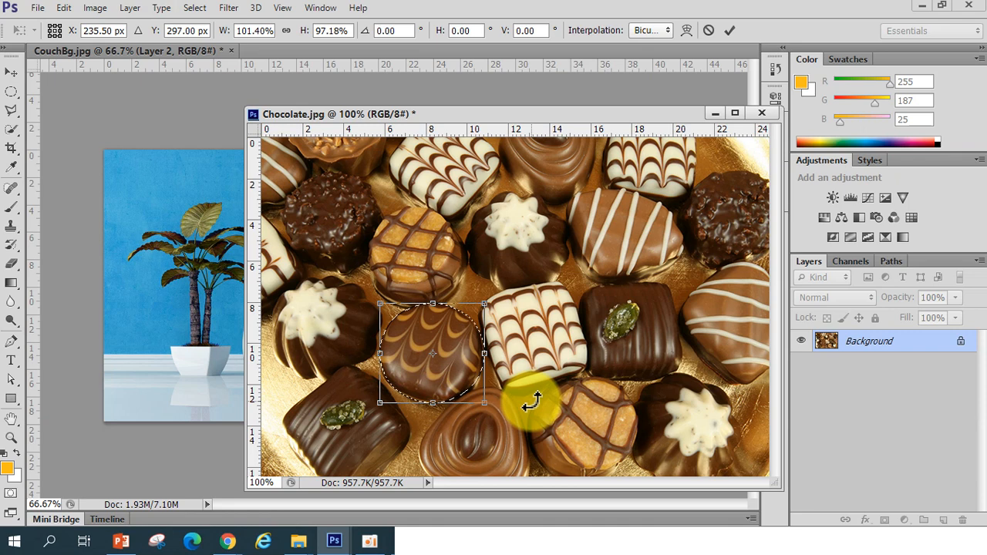
key(Return)
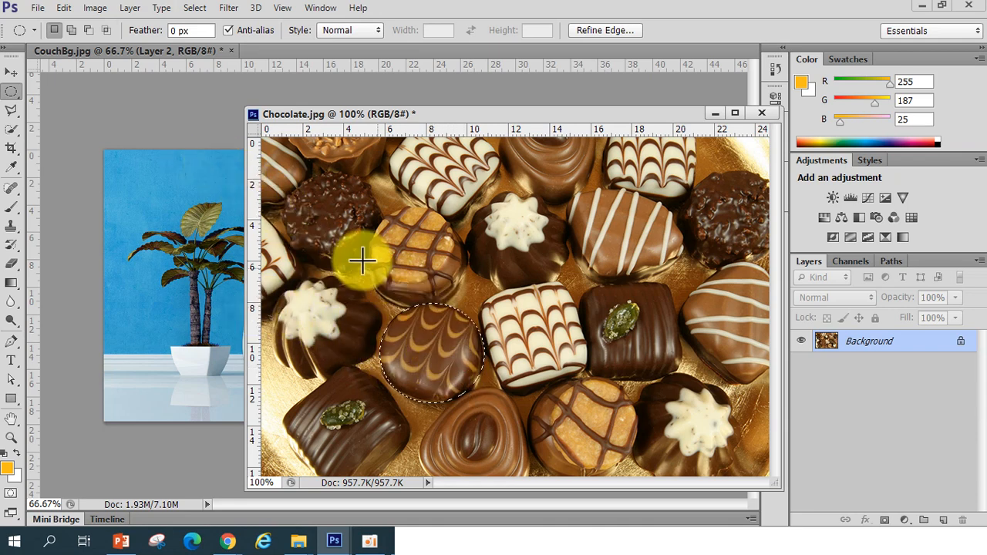
Move the circular chocolate selection into CouchBg with the Move tool and position it high on the blue wall
click(12, 73)
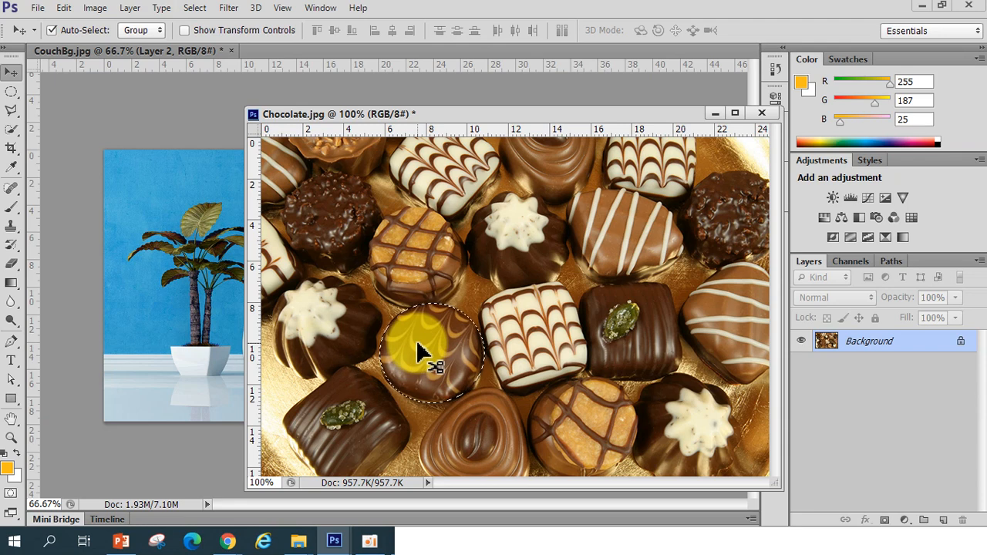
drag(417, 353, 210, 253)
drag(355, 114, 455, 122)
click(209, 254)
drag(209, 253, 257, 210)
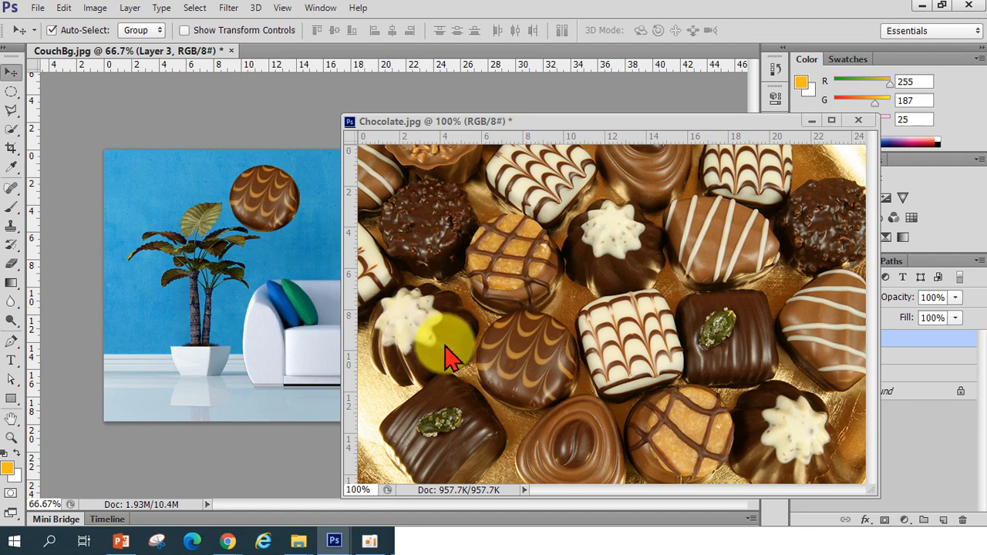
Set the Elliptical Marquee feather to 10 px and select the swirl-topped chocolate again with a circular selection
click(511, 362)
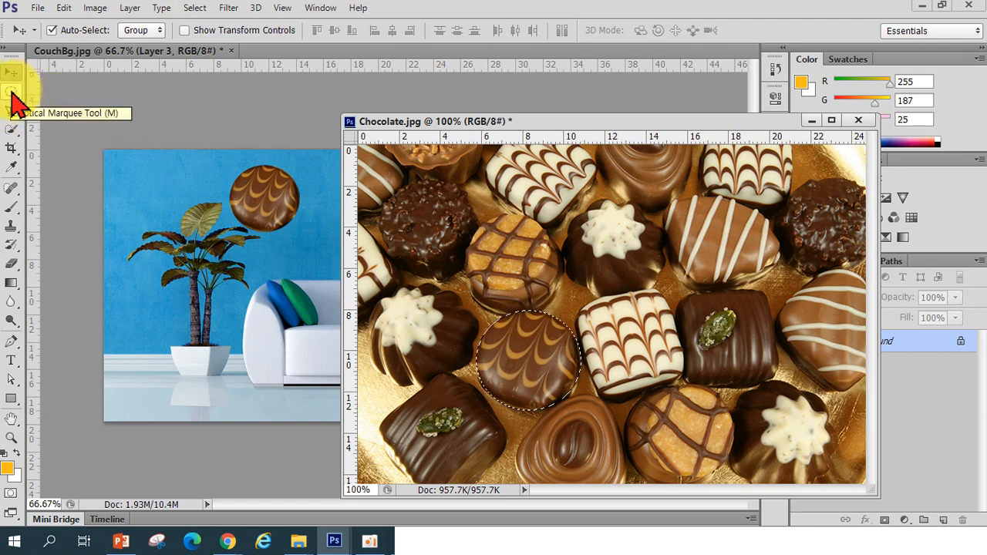
click(11, 89)
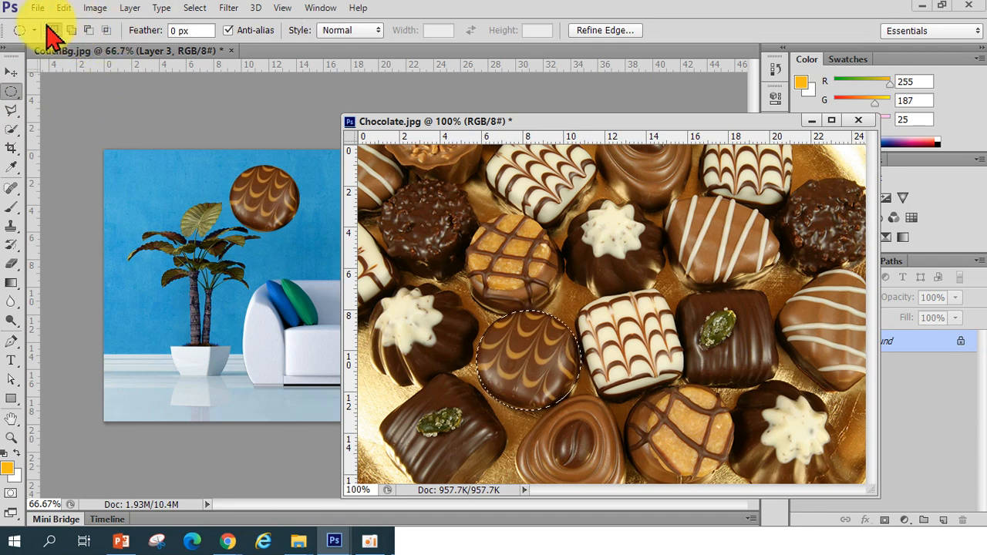
click(176, 33)
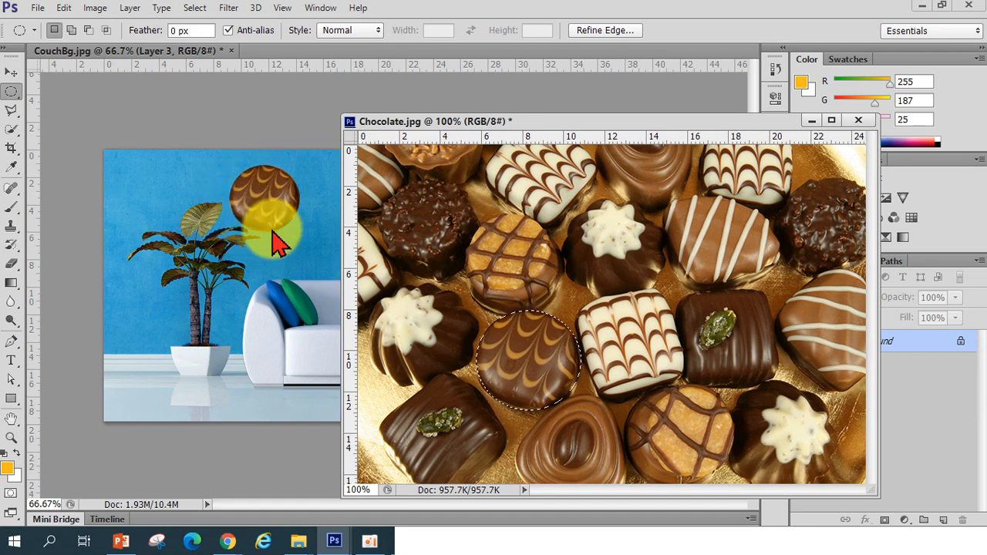
click(532, 353)
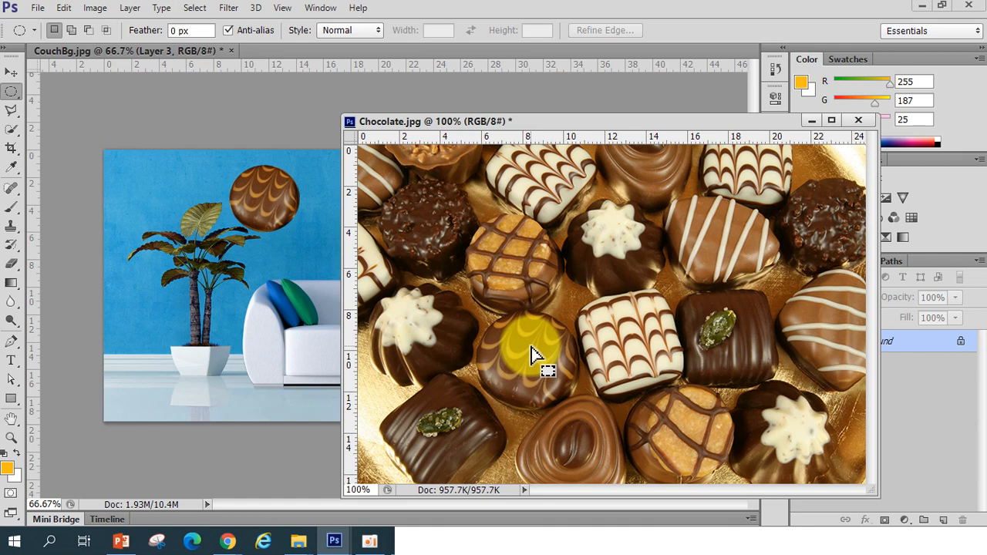
click(192, 30)
text(10)
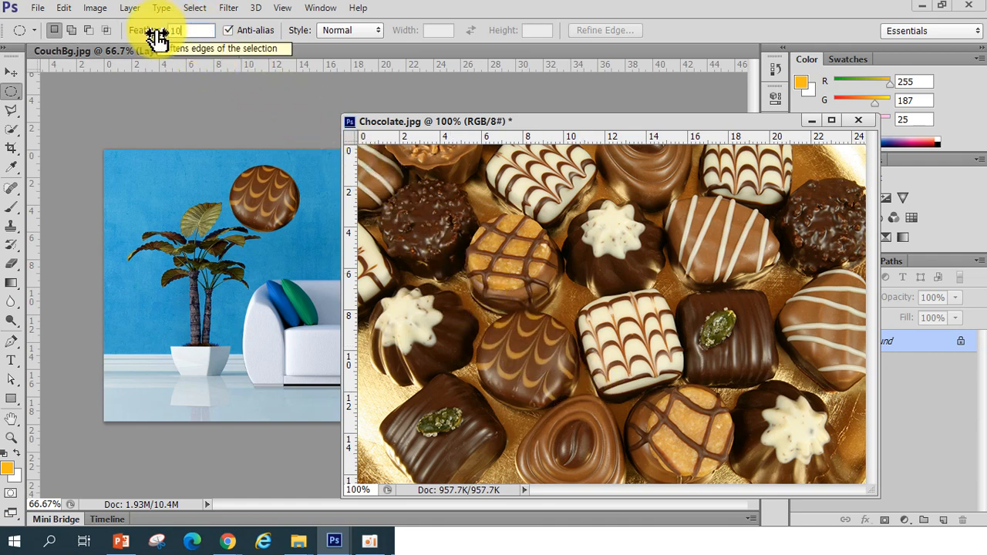
key(Return)
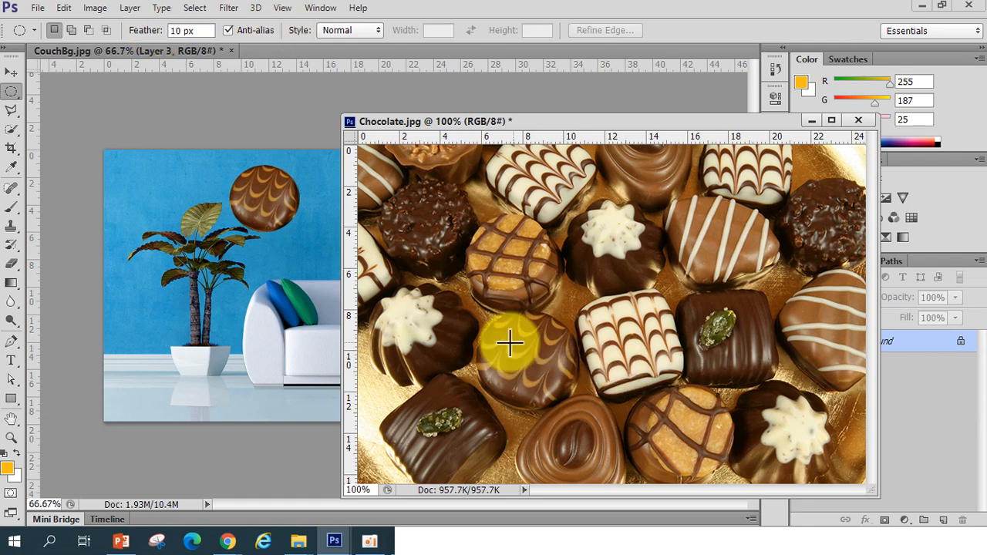
drag(478, 313, 483, 318)
drag(544, 363, 578, 409)
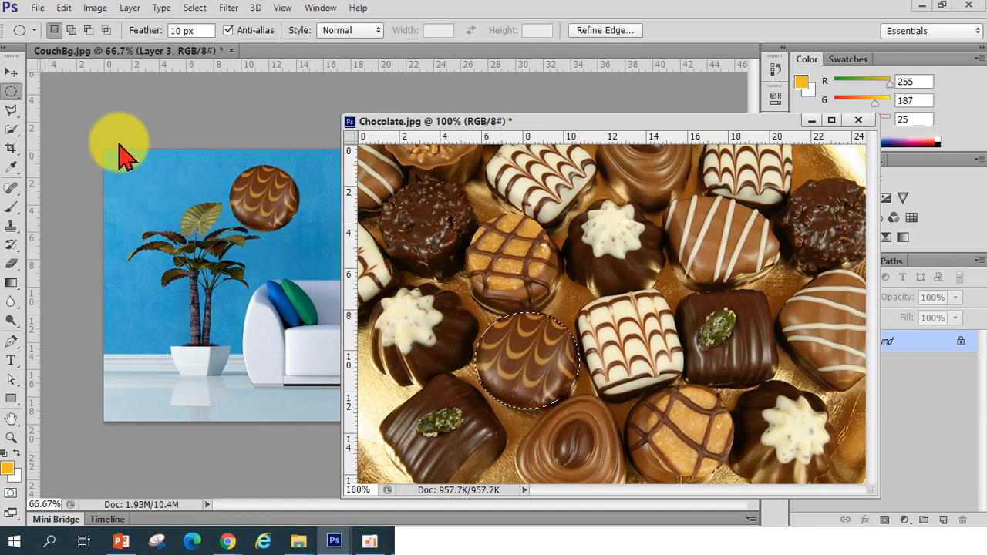
Move the feathered chocolate selection into CouchBg and place it beside the first chocolate on the wall
click(11, 74)
drag(552, 375, 313, 283)
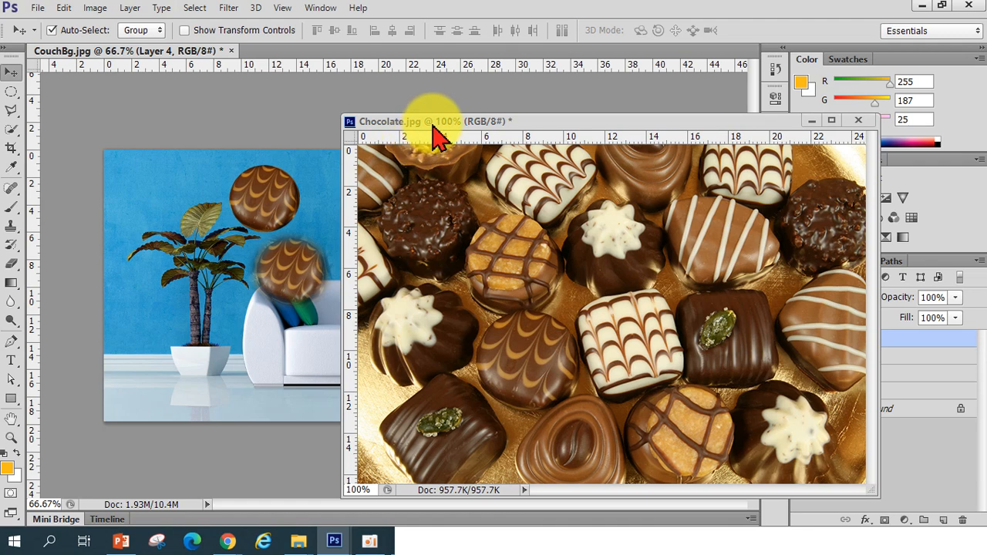
drag(432, 124, 556, 142)
drag(291, 278, 341, 219)
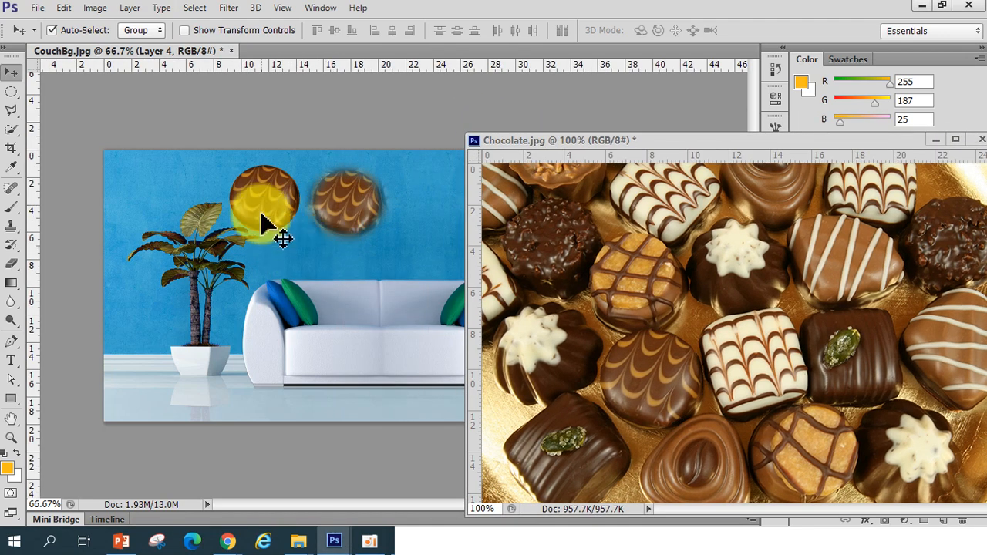
drag(264, 231, 393, 215)
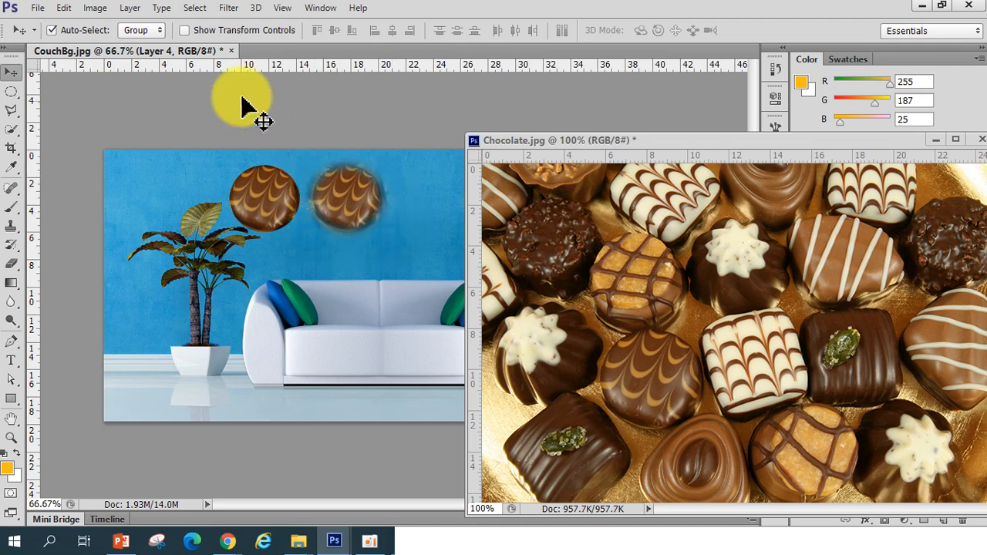
Reset the Elliptical Marquee feather to 0 px
click(11, 91)
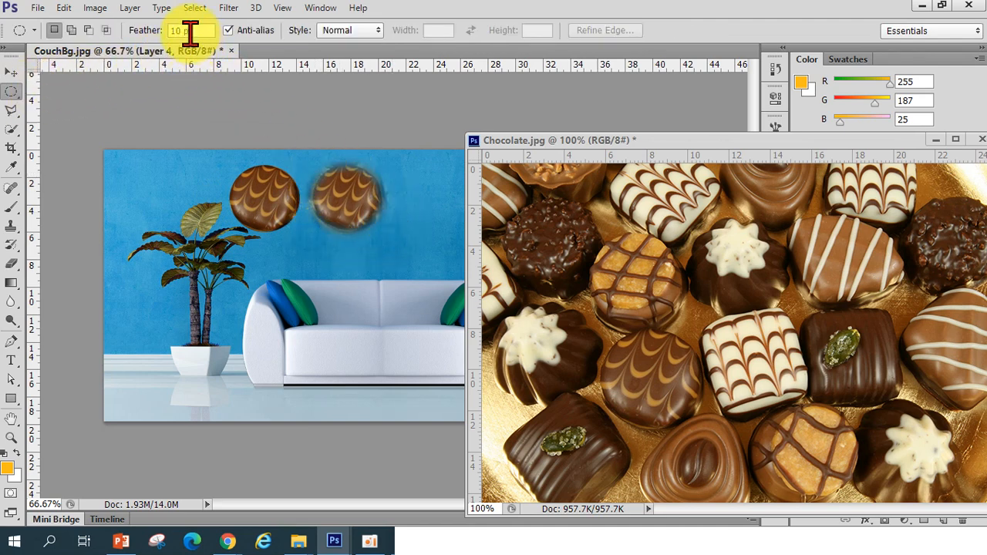
drag(187, 31, 161, 36)
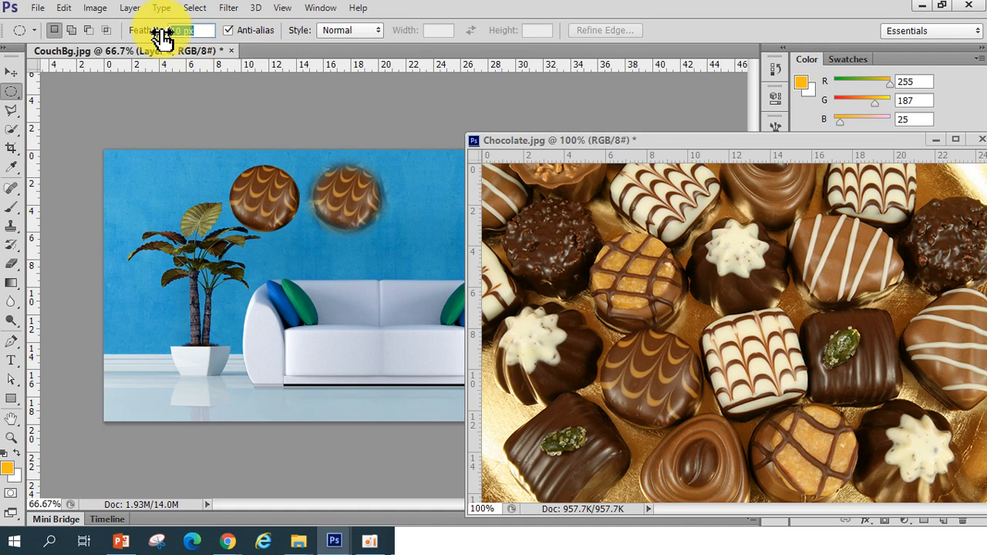
text(0)
key(Return)
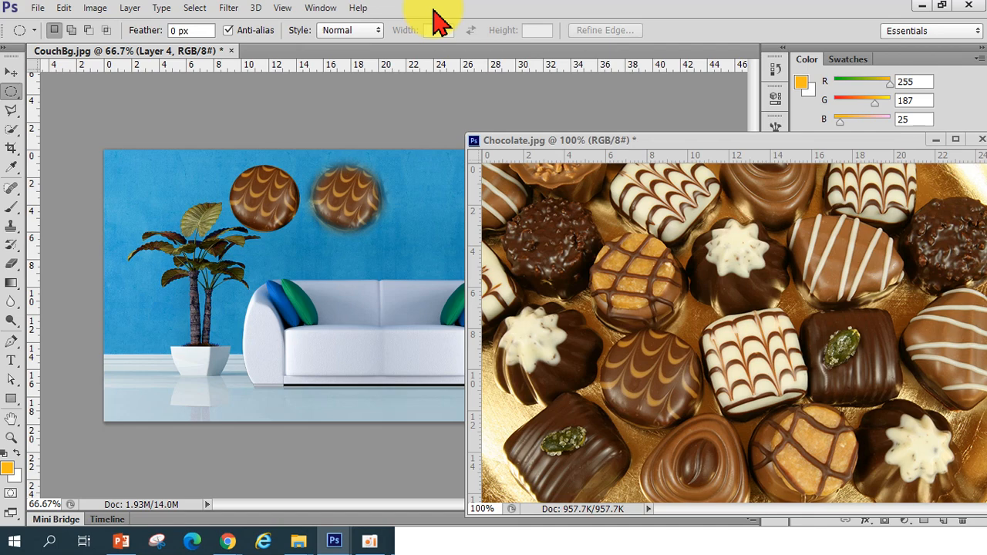
Close Chocolate.jpg without saving its changes
drag(883, 141, 688, 166)
click(789, 155)
click(496, 271)
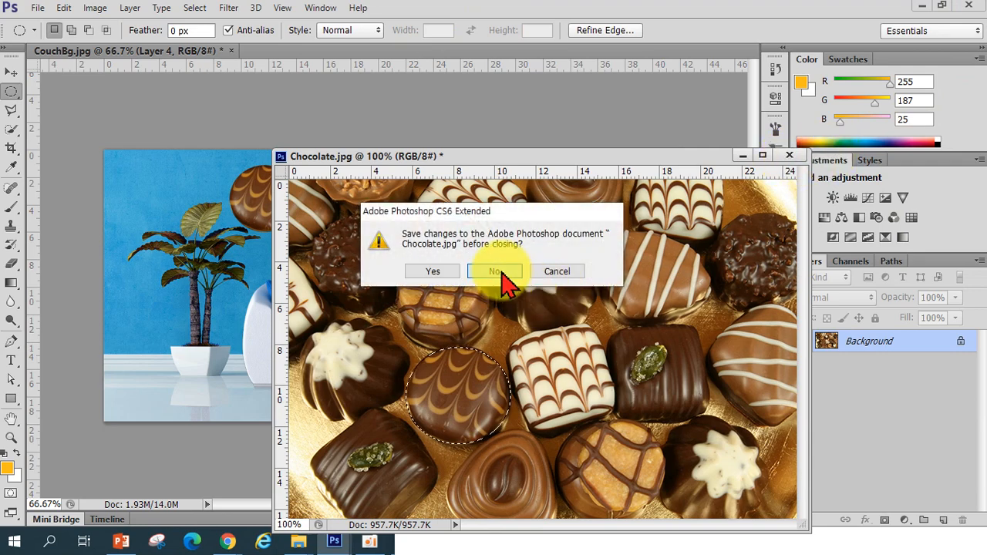
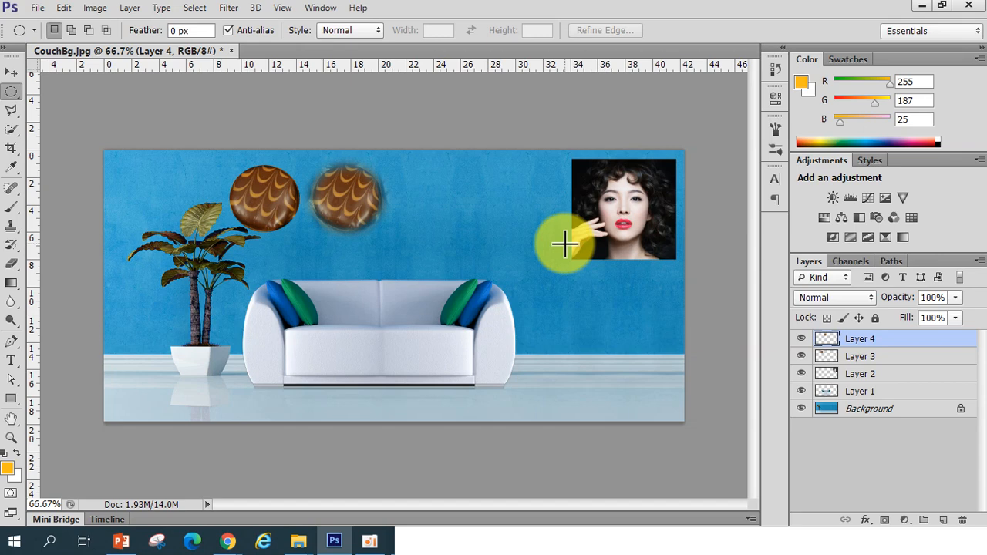
Open Candles.jpg and float its document window beside CouchBg
click(15, 113)
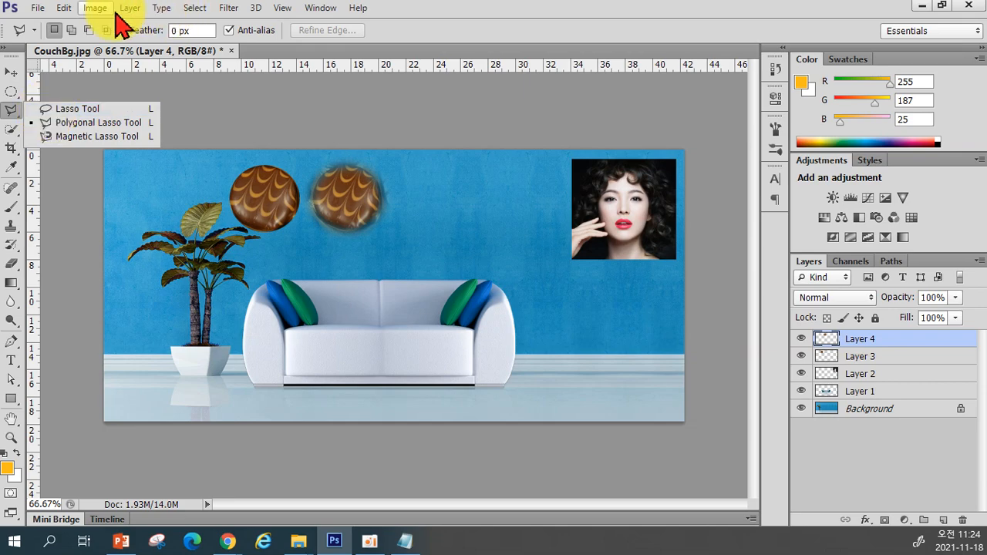
click(37, 8)
click(51, 38)
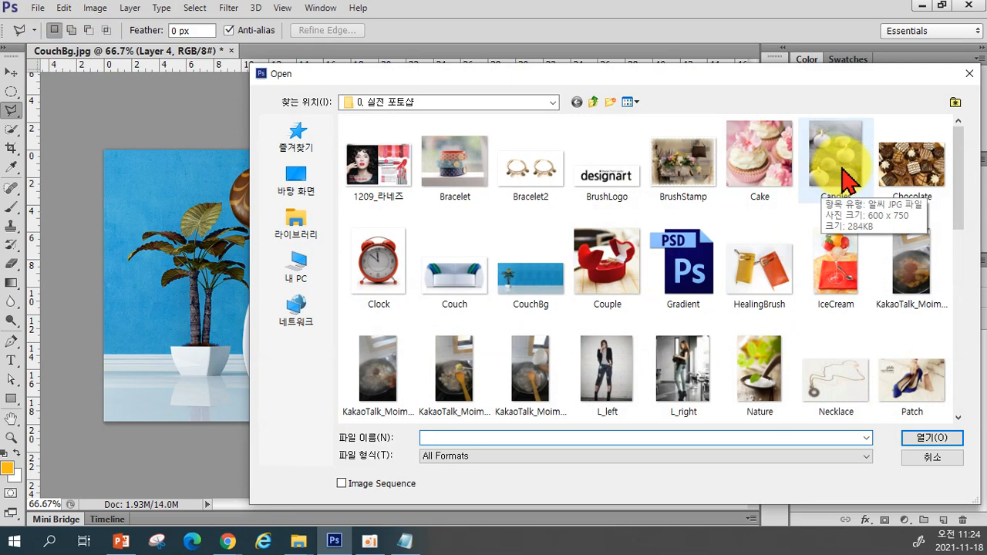
click(847, 179)
click(941, 440)
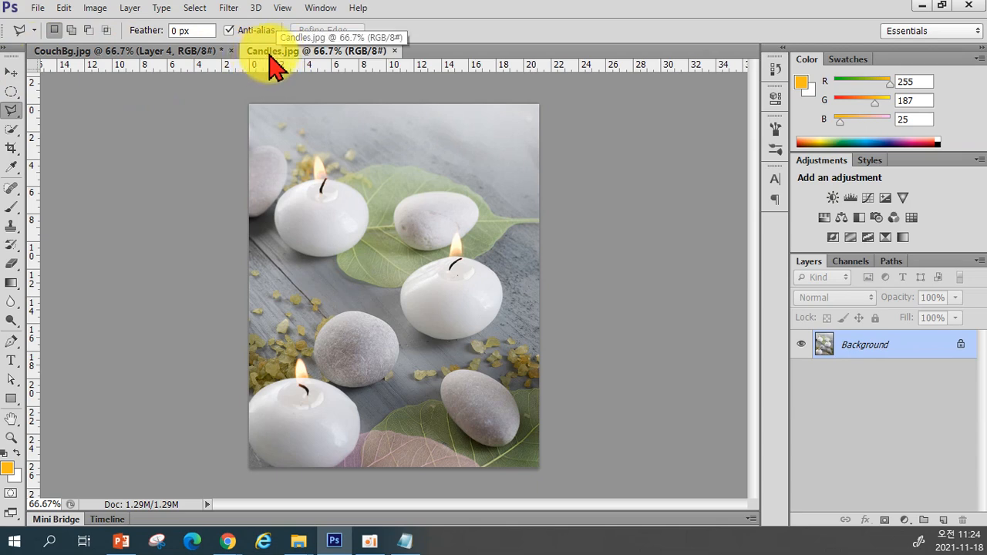
drag(270, 54, 503, 139)
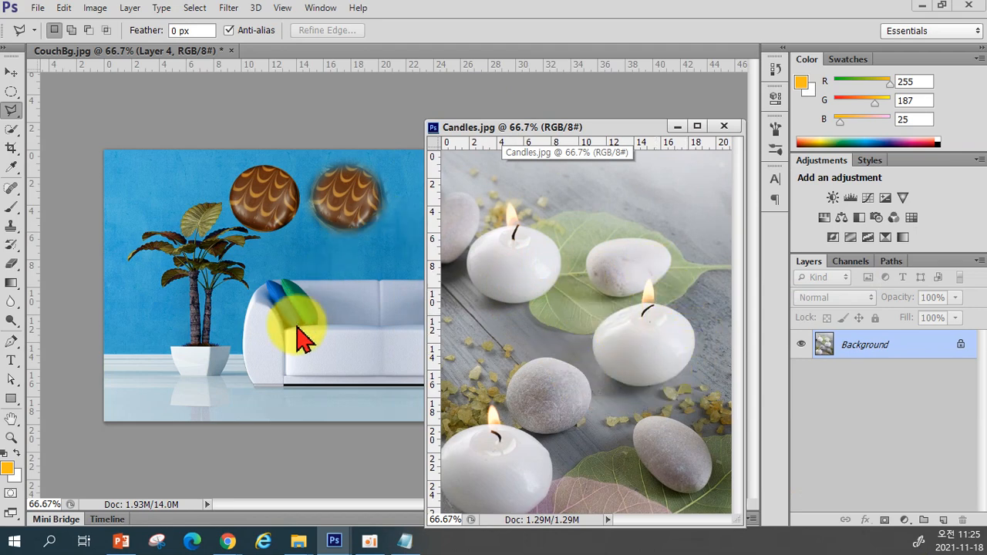
Select the middle lit candle in Candles.jpg with the freehand Lasso tool
click(14, 114)
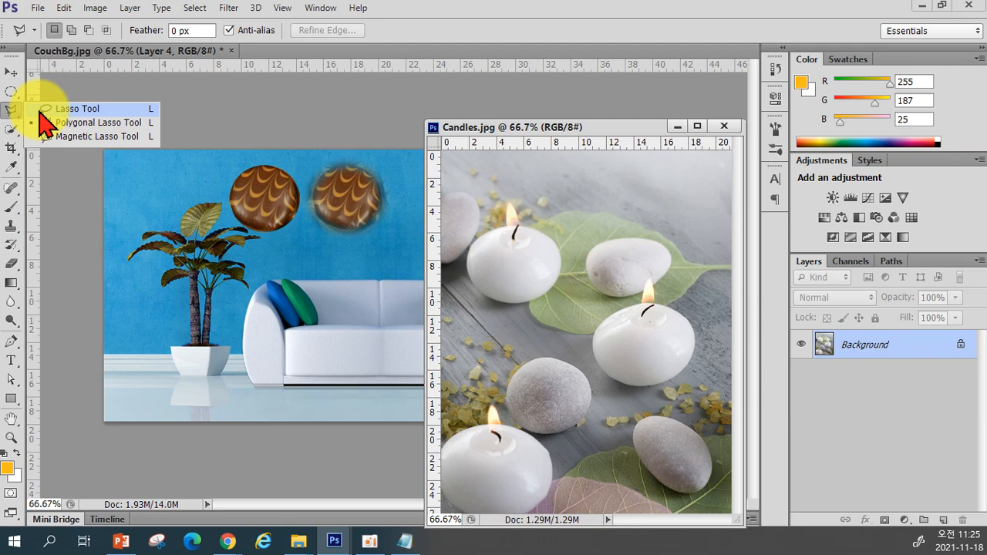
click(46, 109)
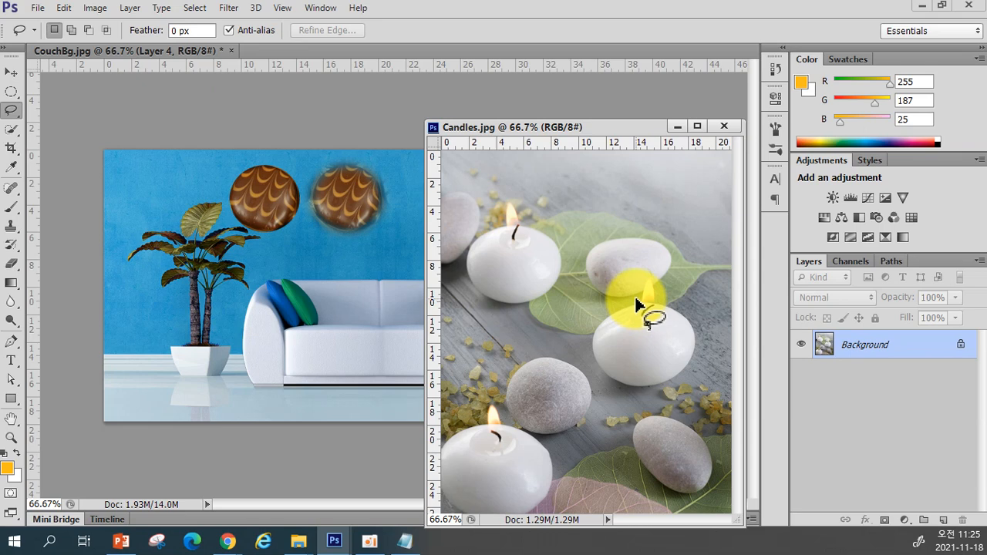
mouse_move(623, 304)
mouse_down()
mouse_move(591, 333)
mouse_move(597, 373)
mouse_move(620, 390)
mouse_move(659, 392)
mouse_move(692, 360)
mouse_move(699, 328)
mouse_move(654, 278)
mouse_move(634, 289)
mouse_move(636, 303)
mouse_up()
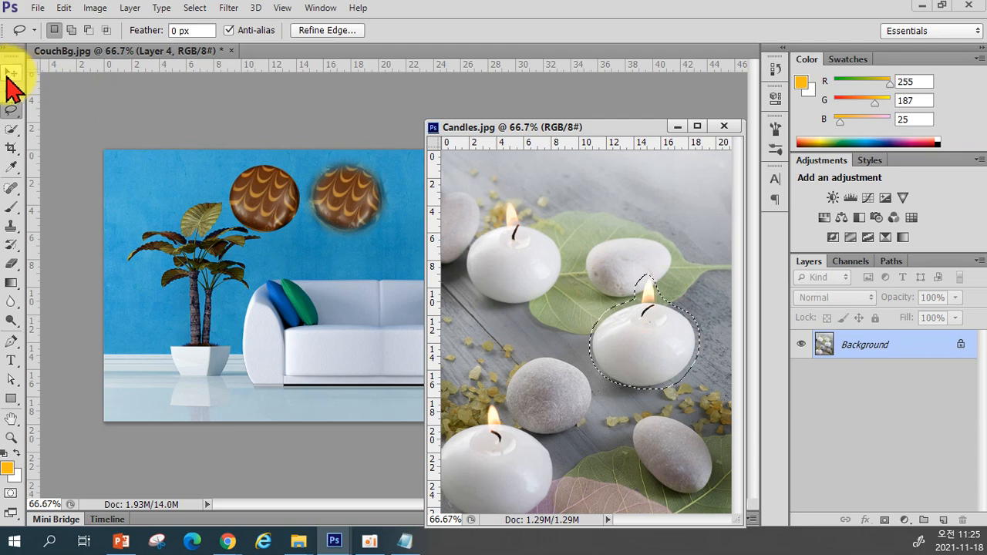
Drag the candle selection into CouchBg and place it in front of the plant pot
click(11, 74)
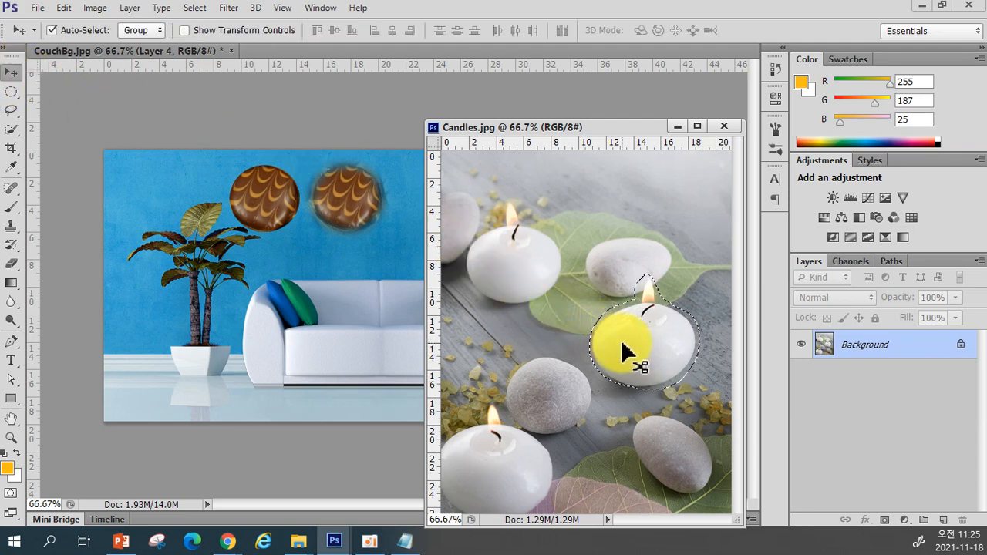
drag(621, 344, 166, 362)
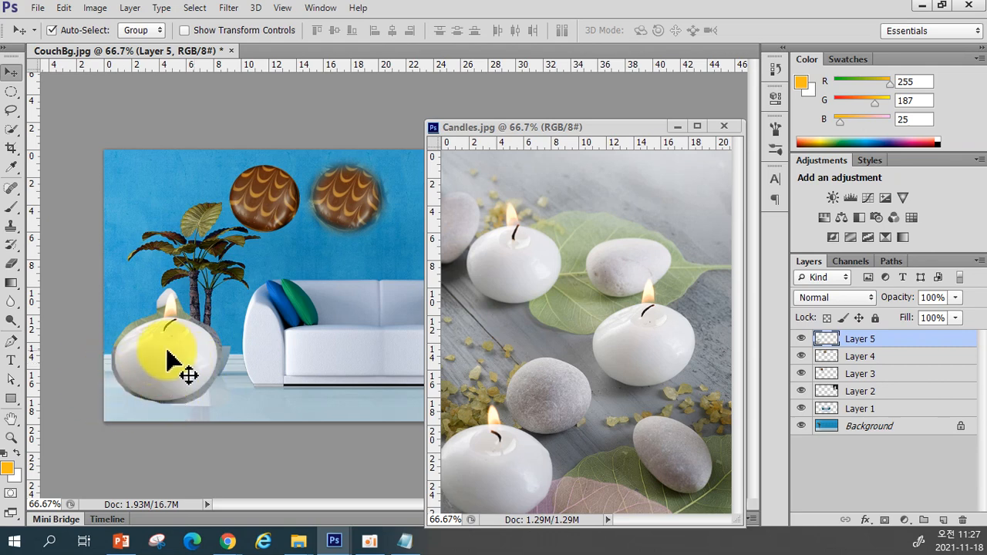
mouse_move(170, 367)
mouse_down()
mouse_move(185, 364)
mouse_move(172, 378)
mouse_up()
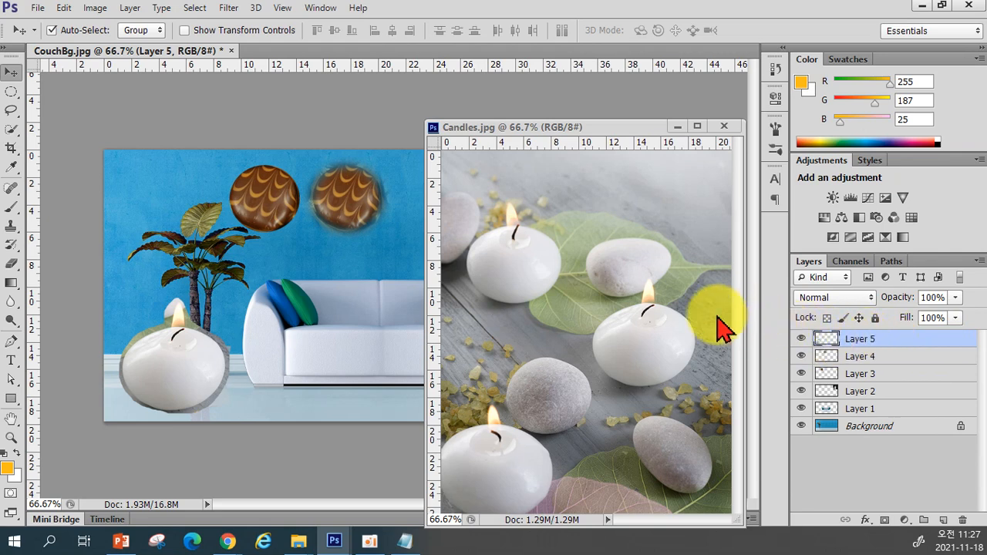
Undo the candle placement and deselect the candle in Candles.jpg
key(ctrl+z)
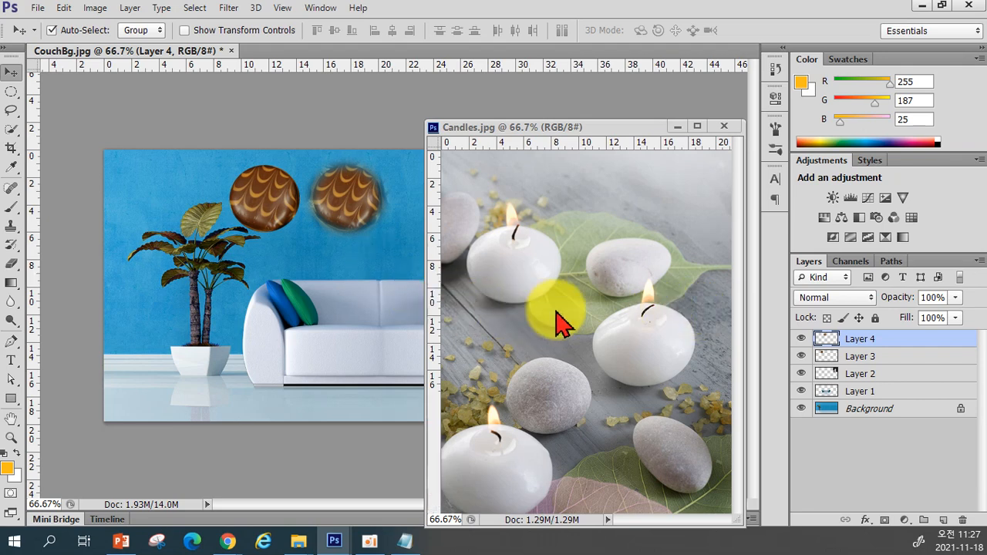
click(602, 343)
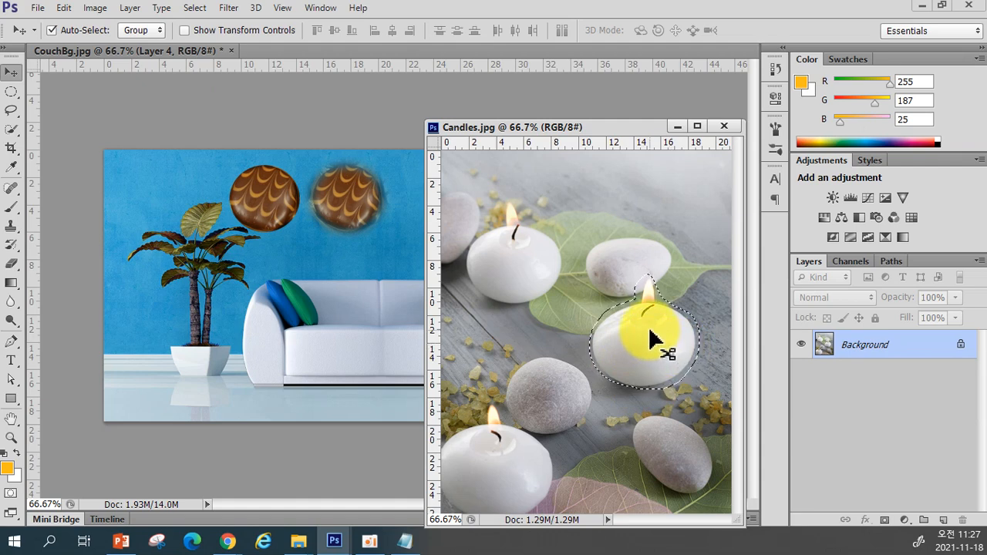
key(ctrl+d)
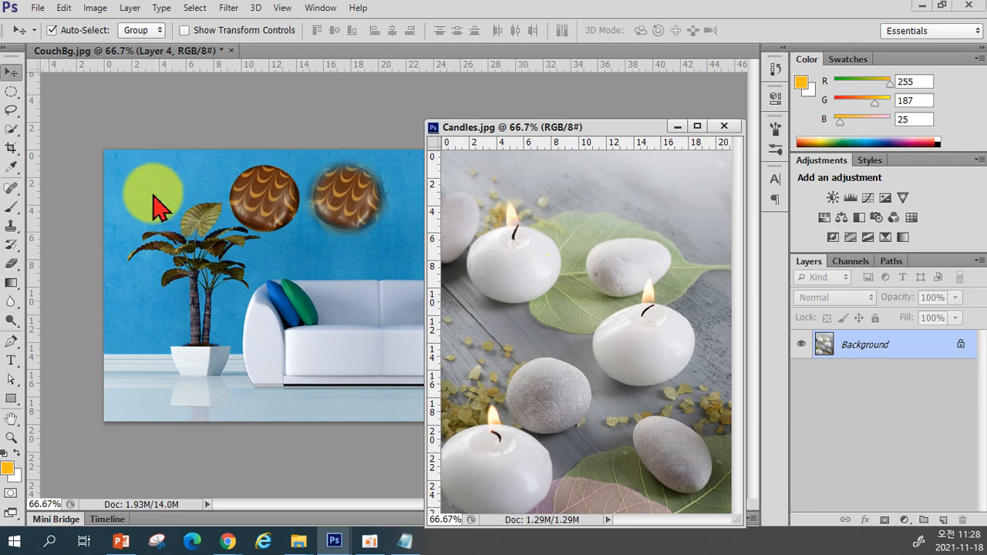
Switch to the Magnetic Lasso tool and set its Frequency to 100
click(13, 113)
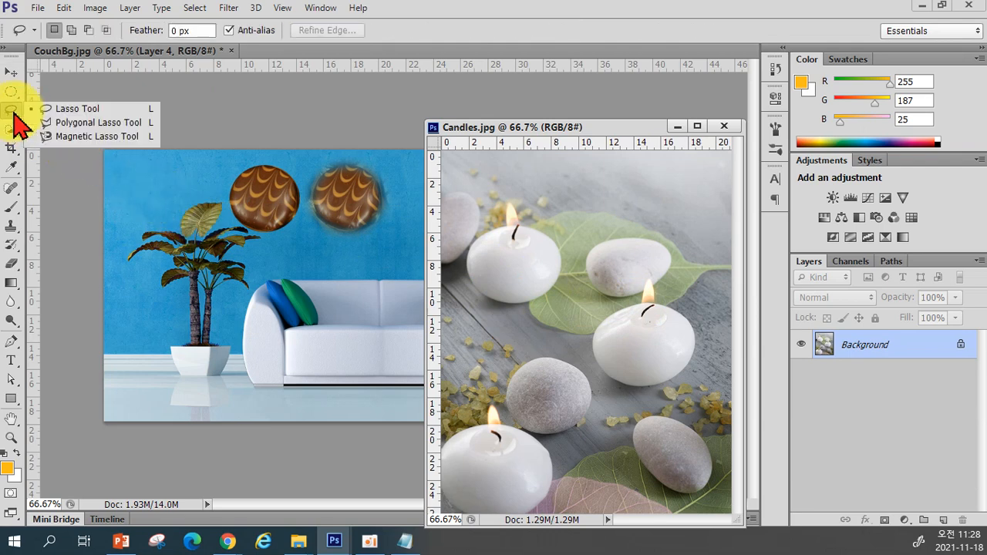
click(76, 139)
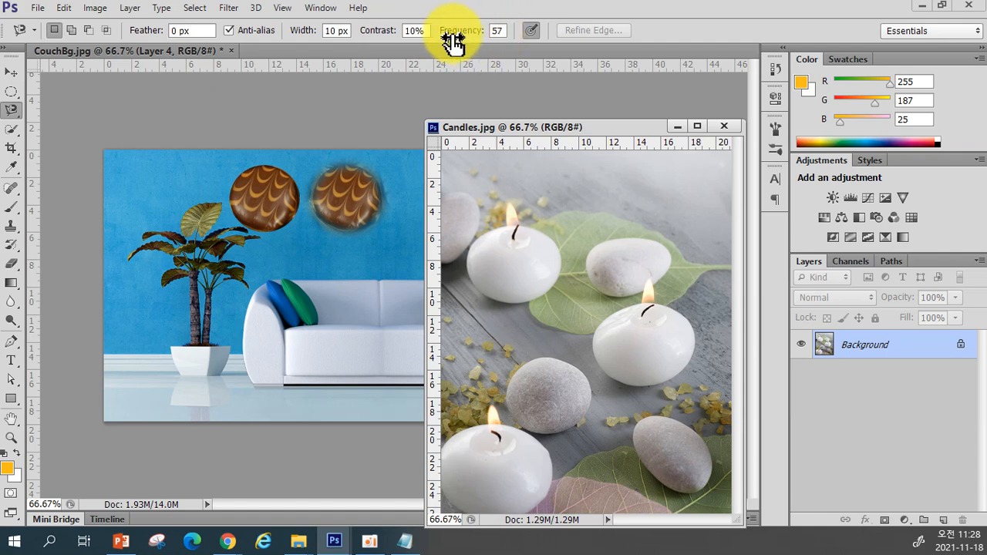
click(637, 309)
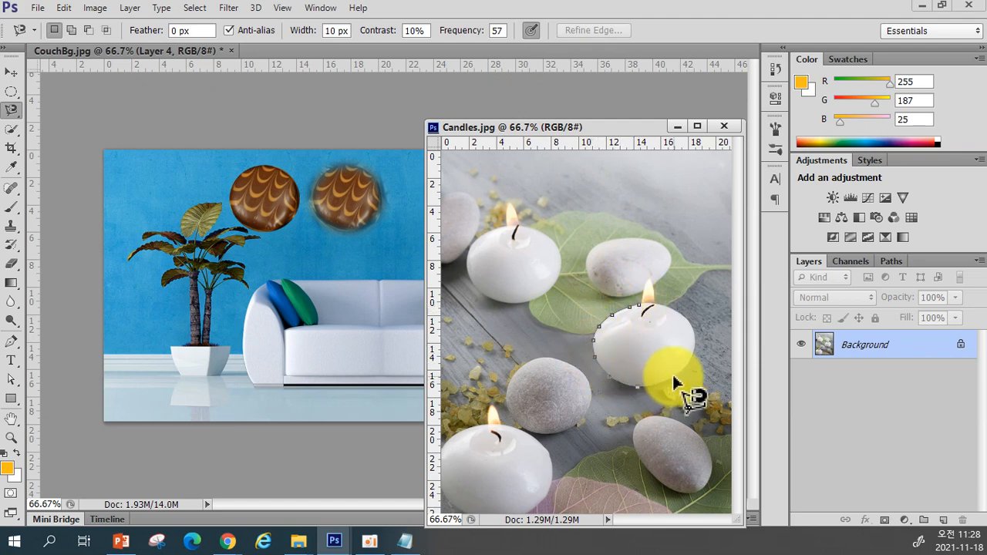
key(Escape)
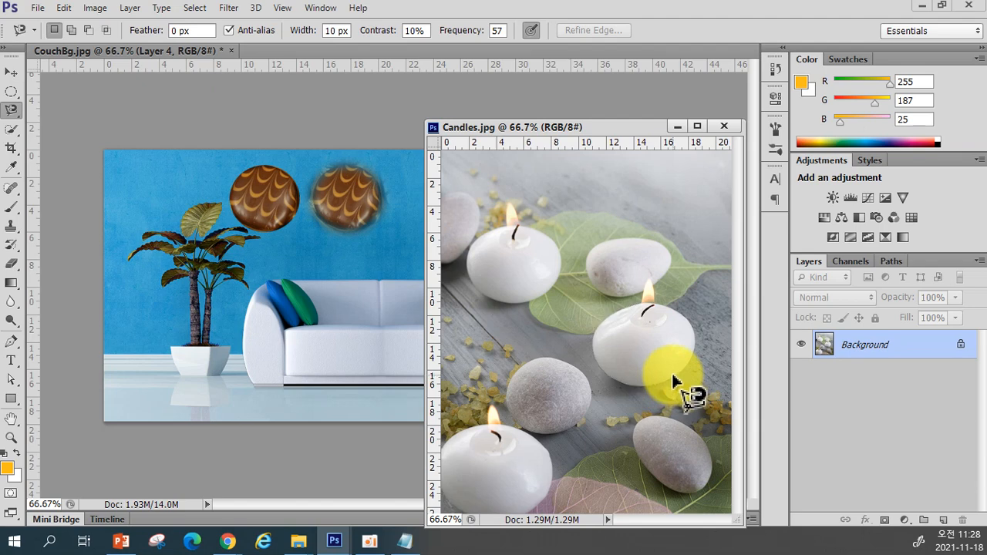
click(500, 30)
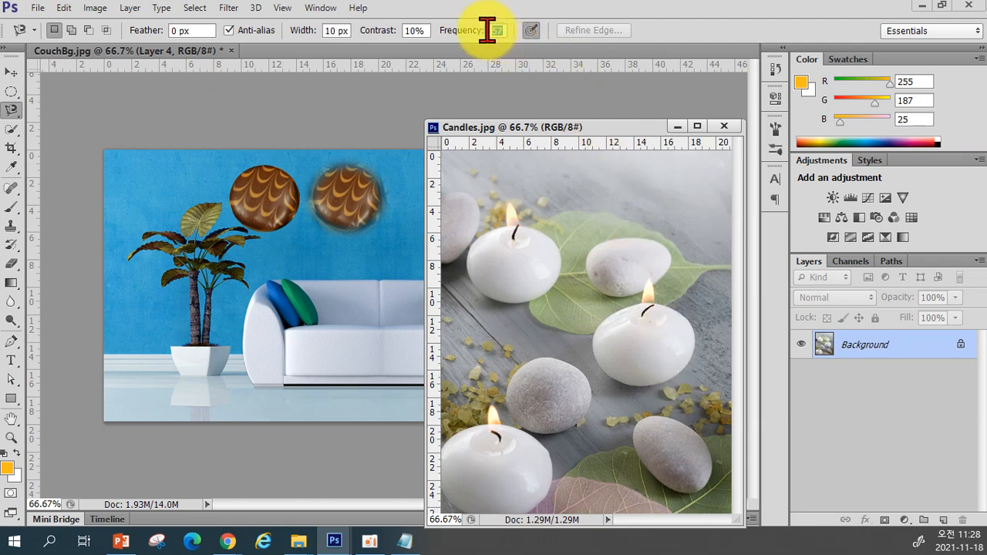
text(100)
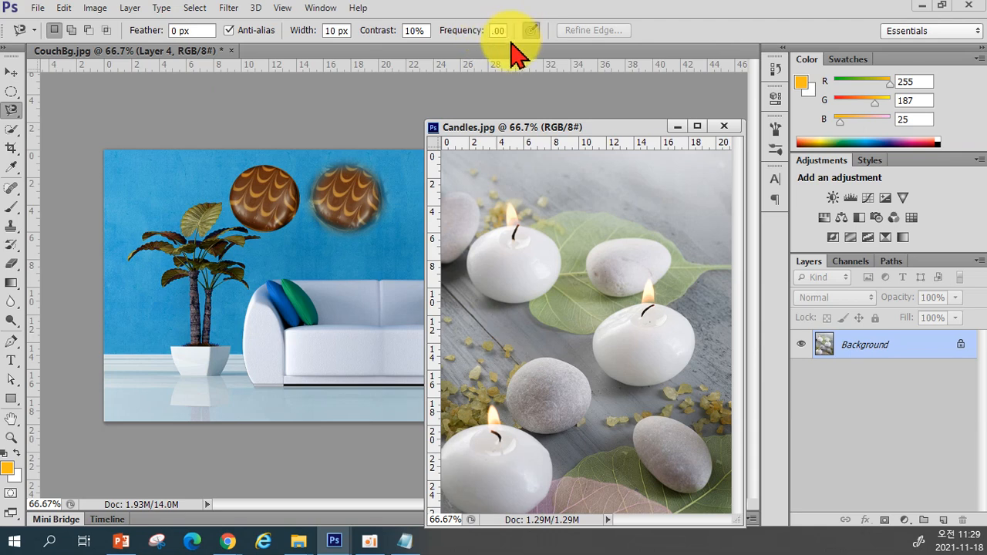
Trace a magnetic lasso selection around the middle candle, then deselect it
click(641, 308)
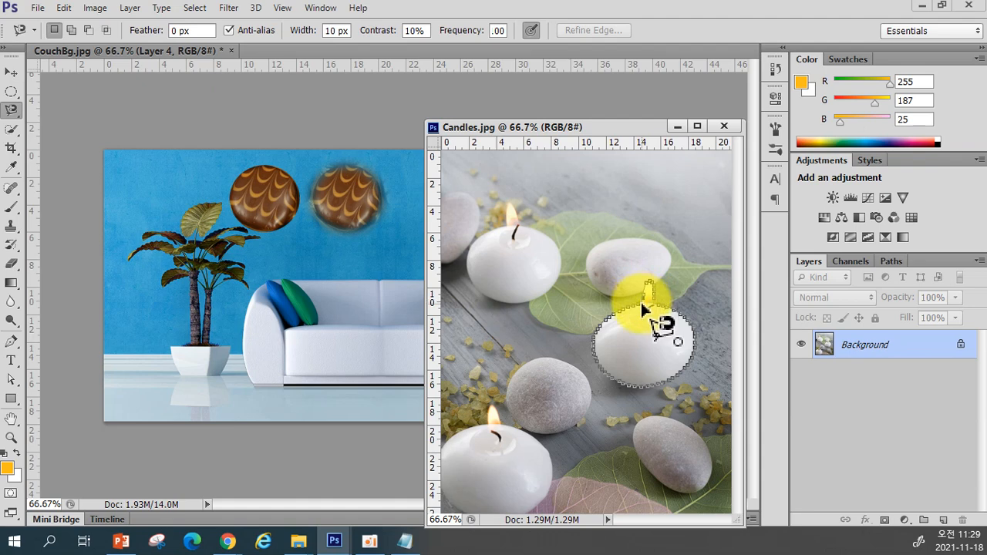
click(643, 310)
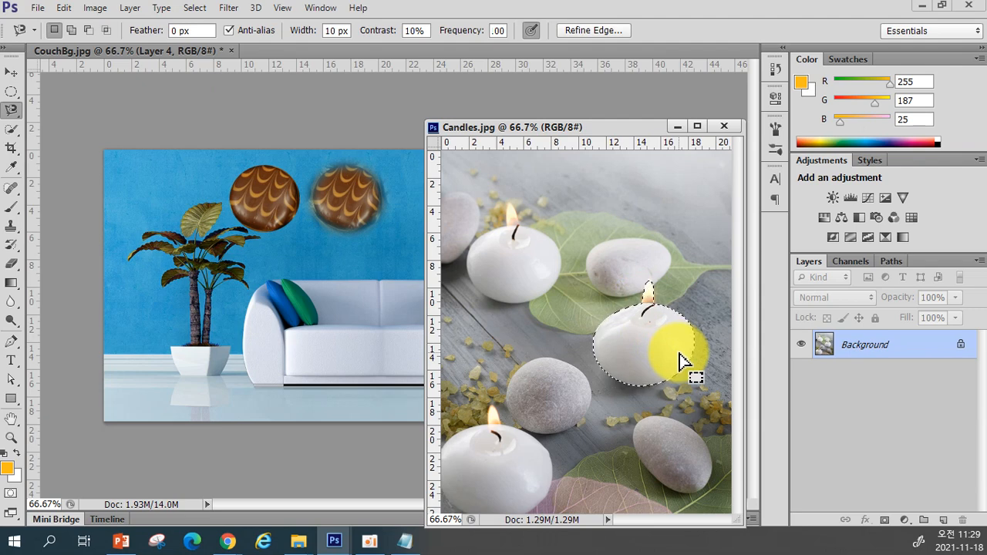
key(ctrl+d)
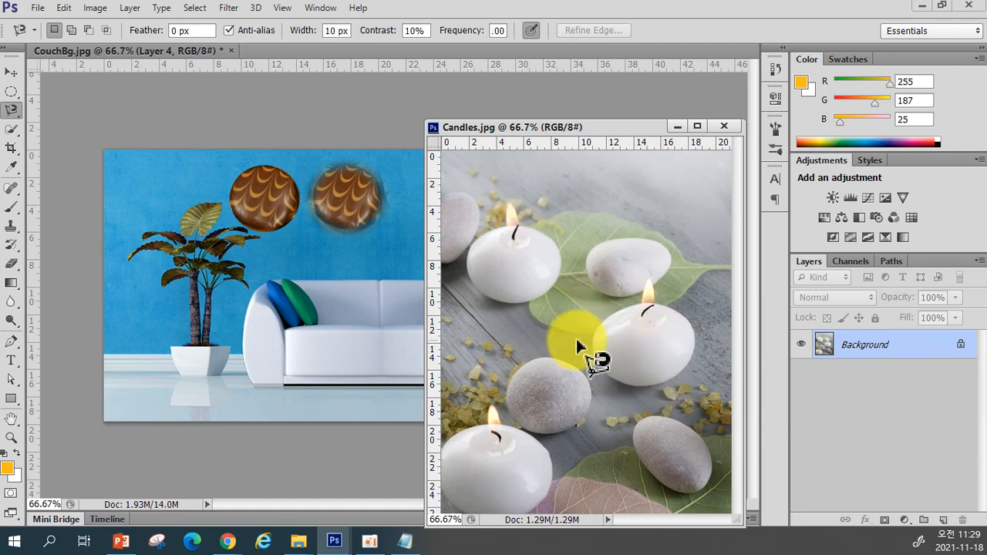
Trace a magnetic lasso selection around the middle candle, including its flame
click(642, 310)
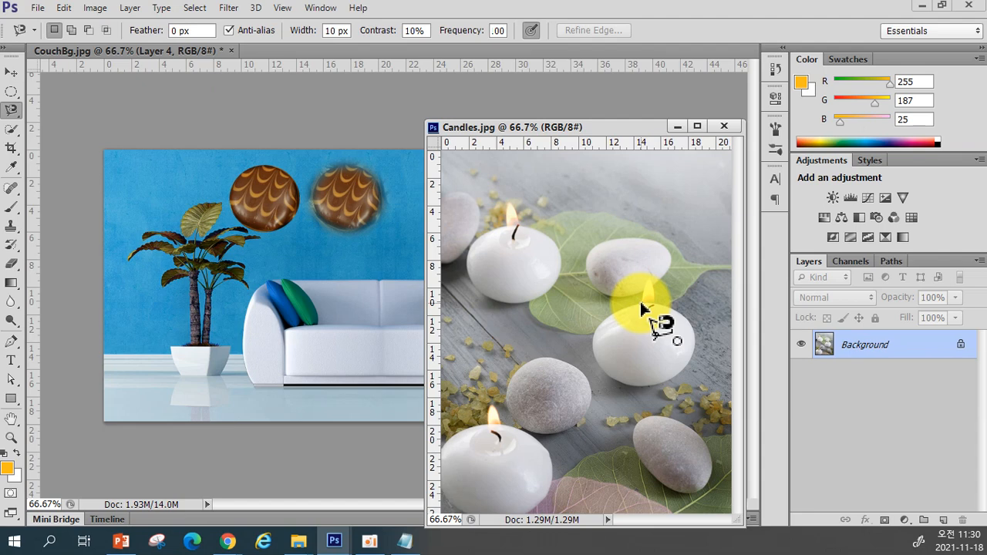
click(639, 305)
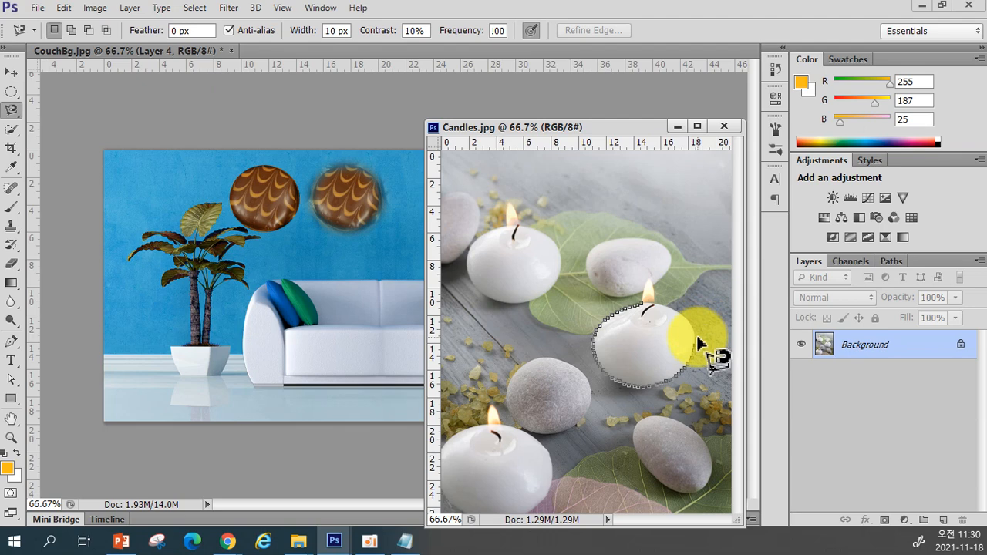
click(652, 278)
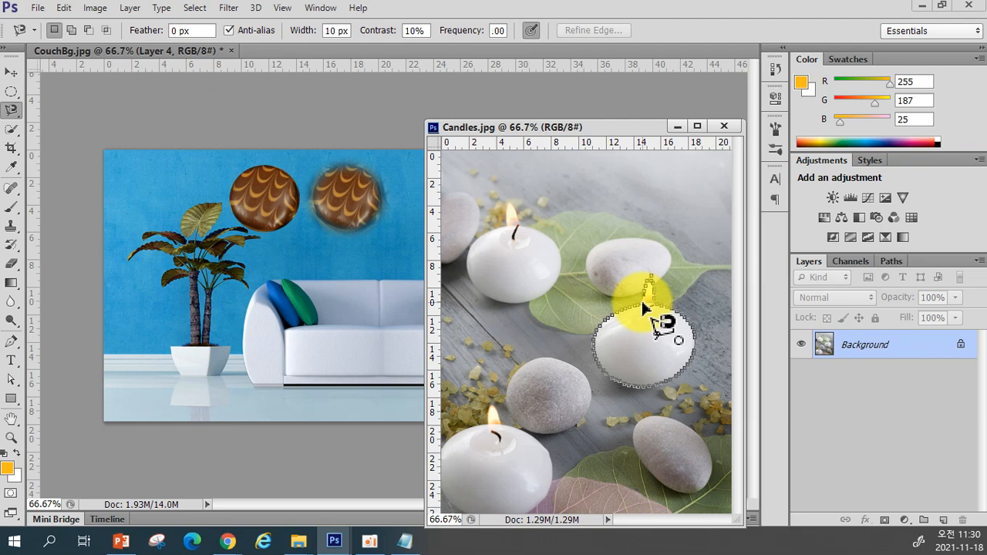
click(645, 307)
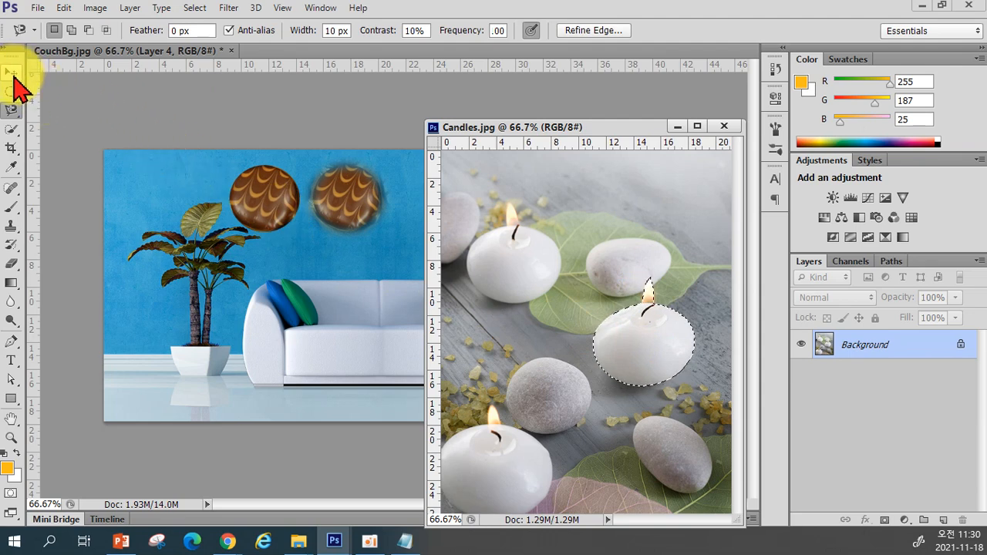
Move the candle selection into CouchBg and drop it in front of the plant pot
click(12, 73)
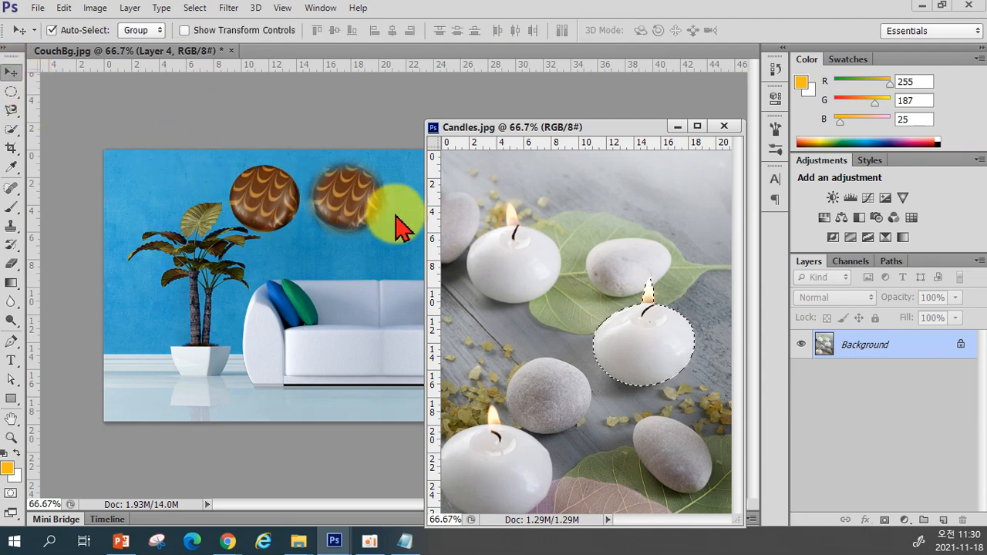
drag(617, 349, 172, 385)
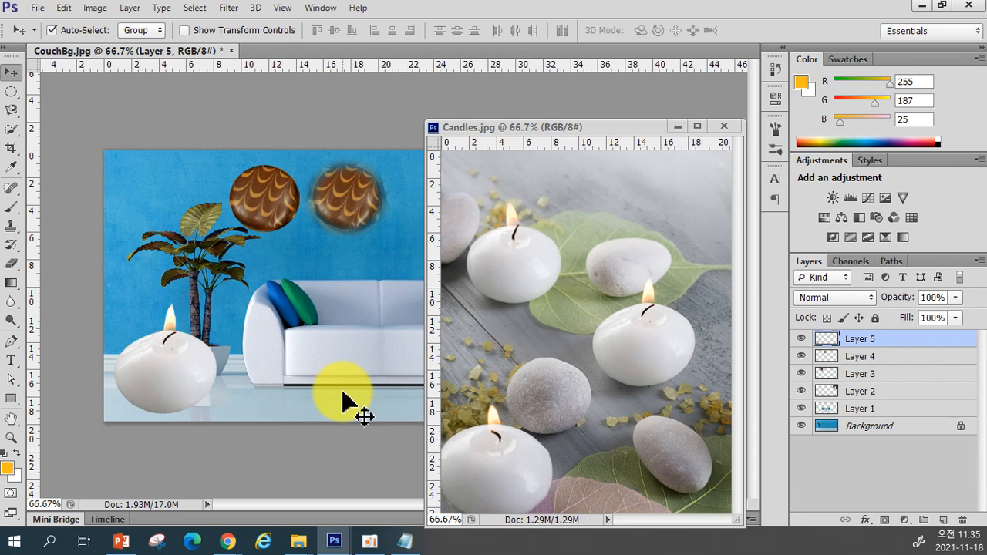
Step backward through several recent edits in CouchBg
key(ctrl+alt+z)
key(ctrl+alt+z)
key(ctrl+z)
key(ctrl+z)
key(ctrl+z)
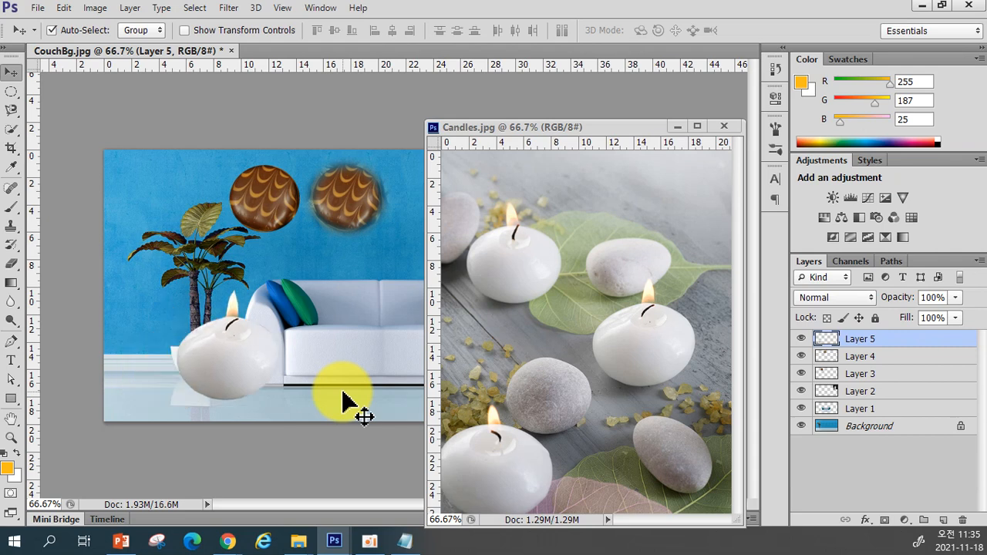
key(ctrl+z)
key(ctrl+z)
key(ctrl+z)
key(ctrl+z)
key(ctrl+alt+z)
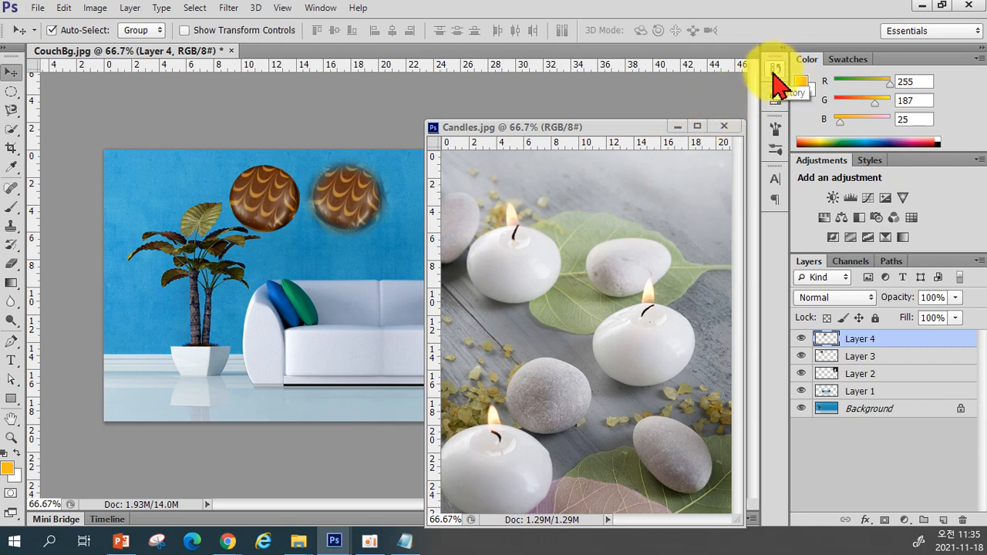
Open the History panel and enlarge it to show all states
click(334, 9)
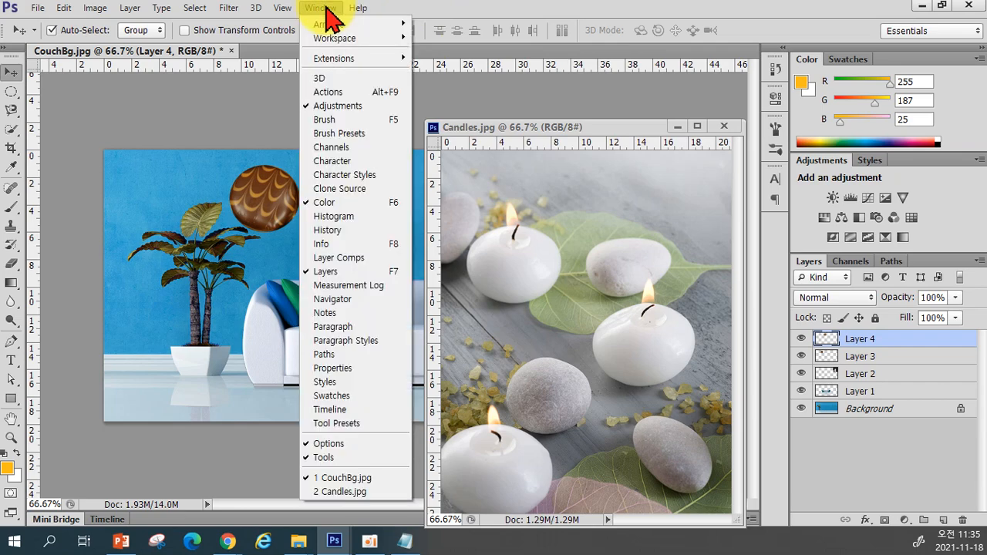
click(336, 231)
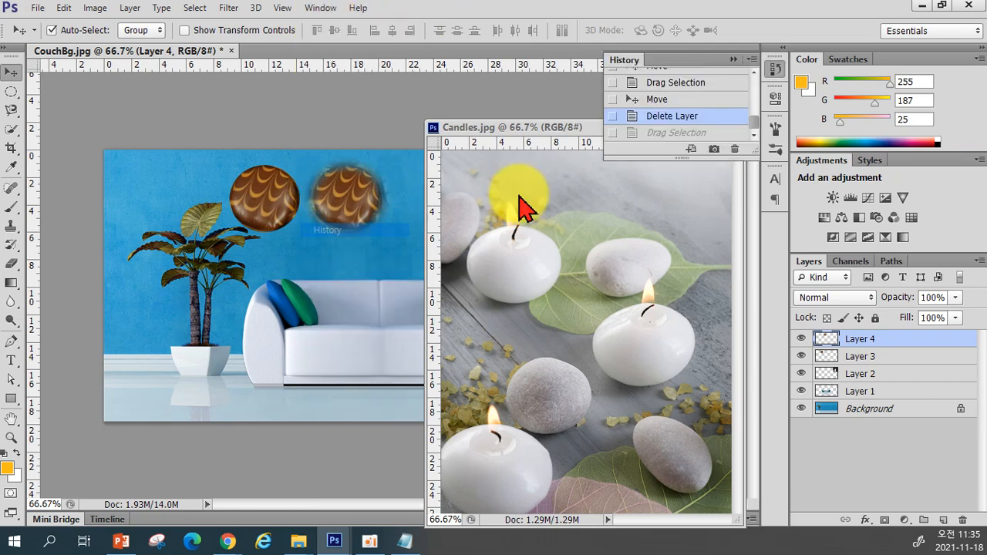
drag(679, 160, 659, 461)
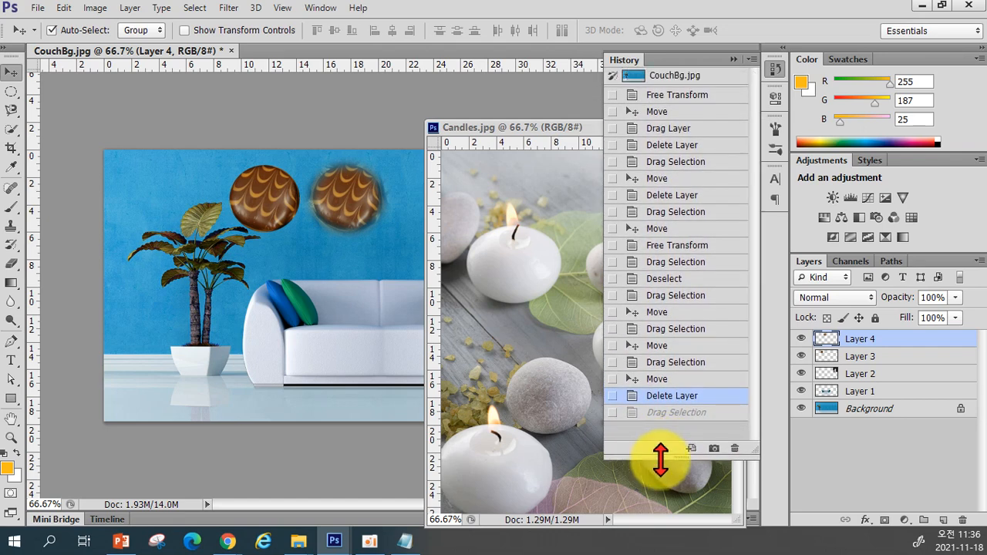
Browse earlier History states, then restore the latest Drag Selection state with the candle
click(682, 379)
click(688, 362)
click(683, 346)
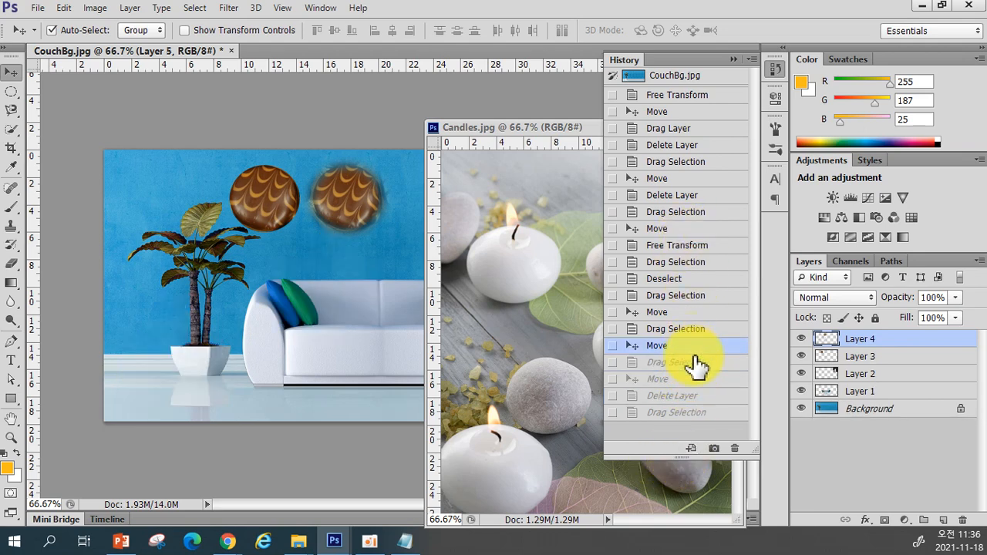
click(698, 413)
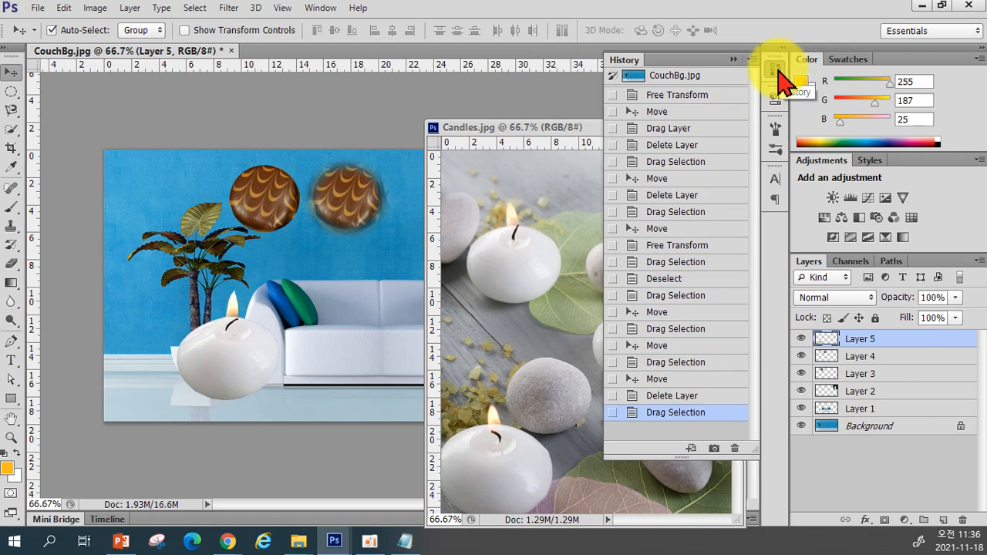
Collapse the History panel and close the Candles document
click(734, 60)
drag(635, 129, 631, 103)
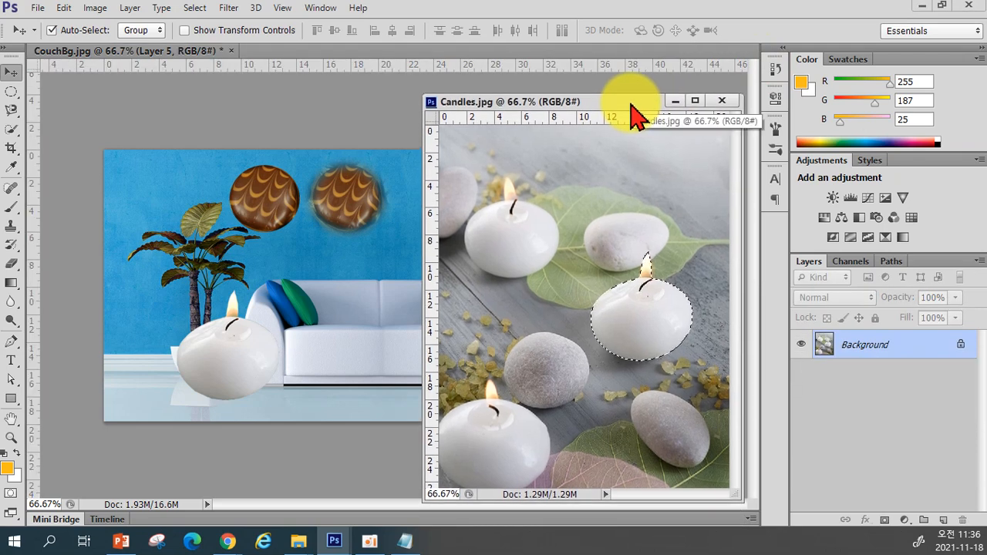
click(722, 101)
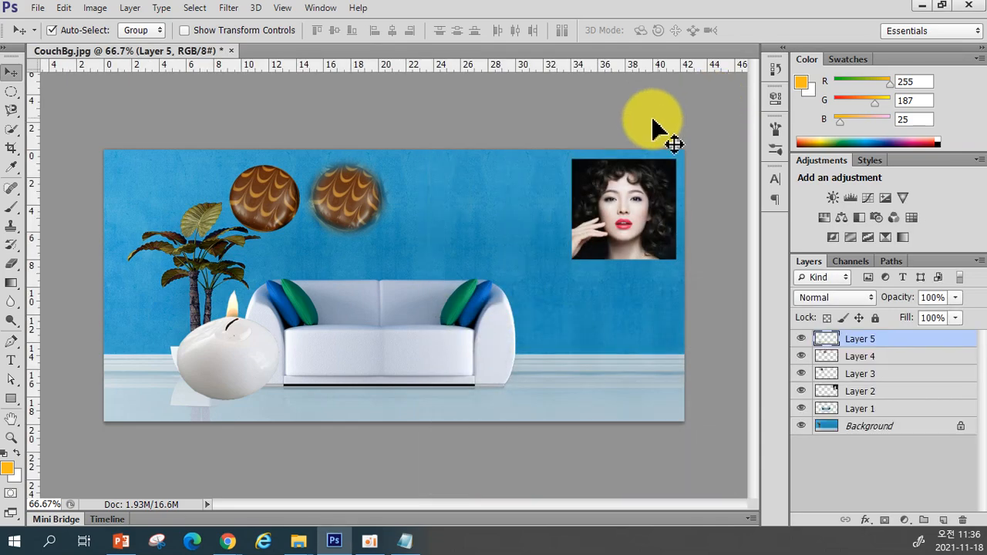
Shrink the candle with Free Transform and place it on the floor beside the plant pot
drag(247, 398, 180, 391)
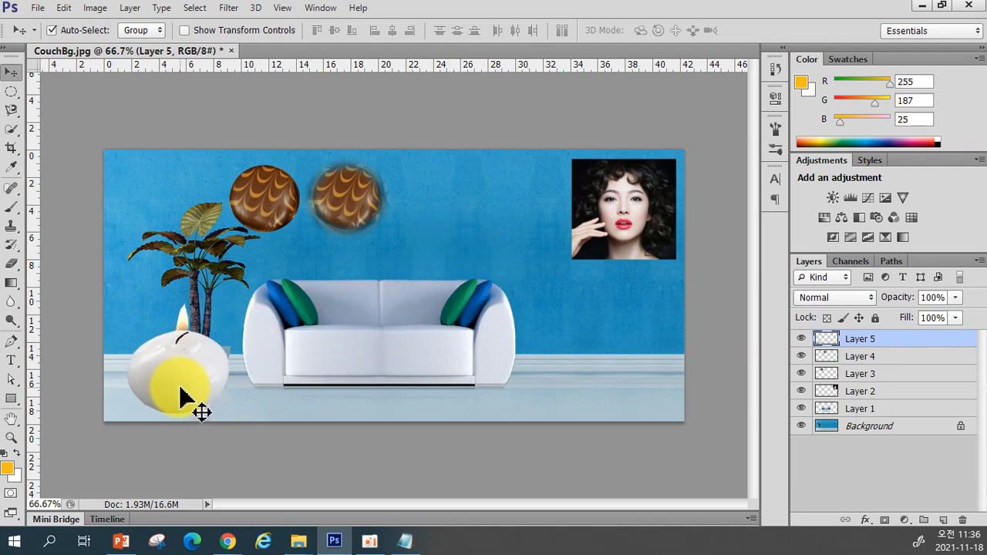
key(ctrl+t)
drag(225, 309, 155, 353)
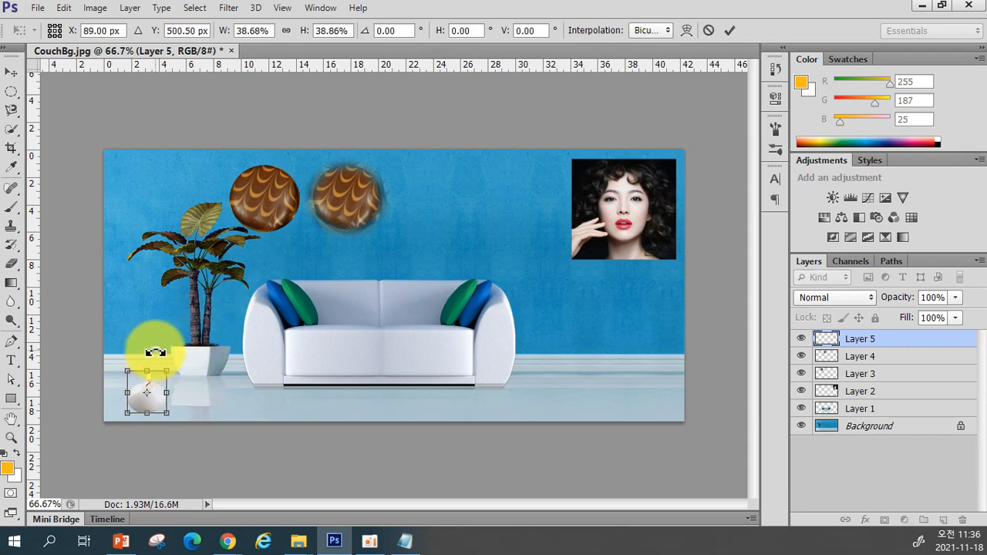
key(Return)
drag(155, 401, 142, 390)
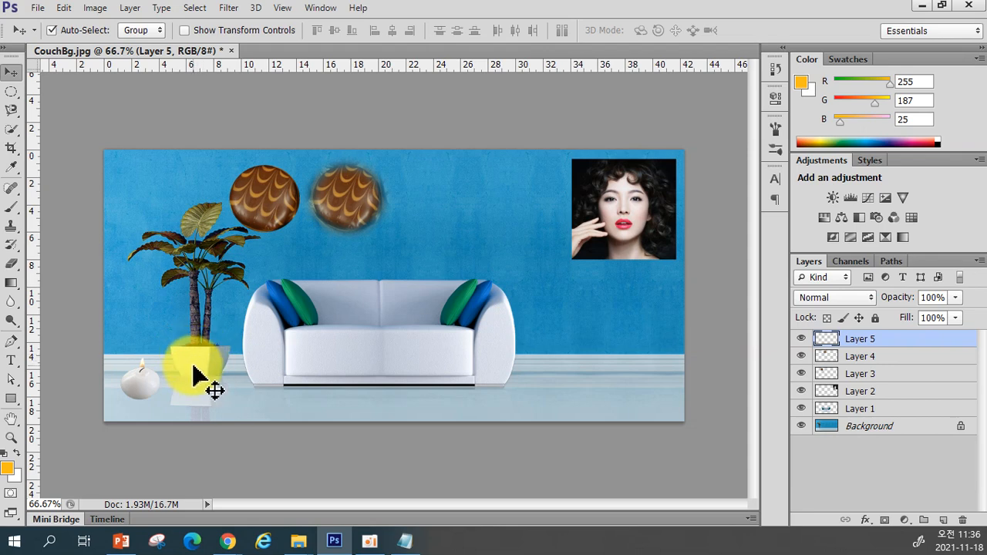
click(37, 9)
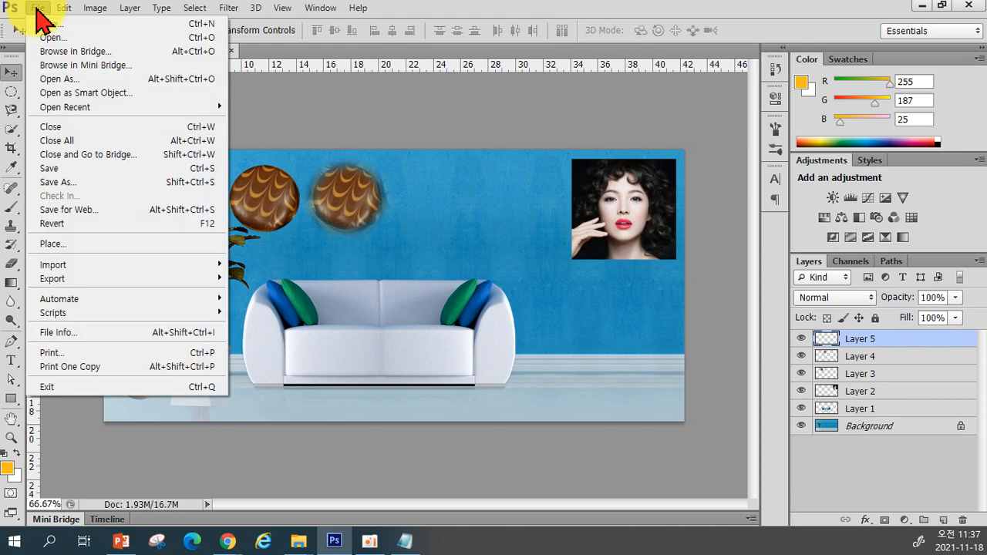
click(63, 38)
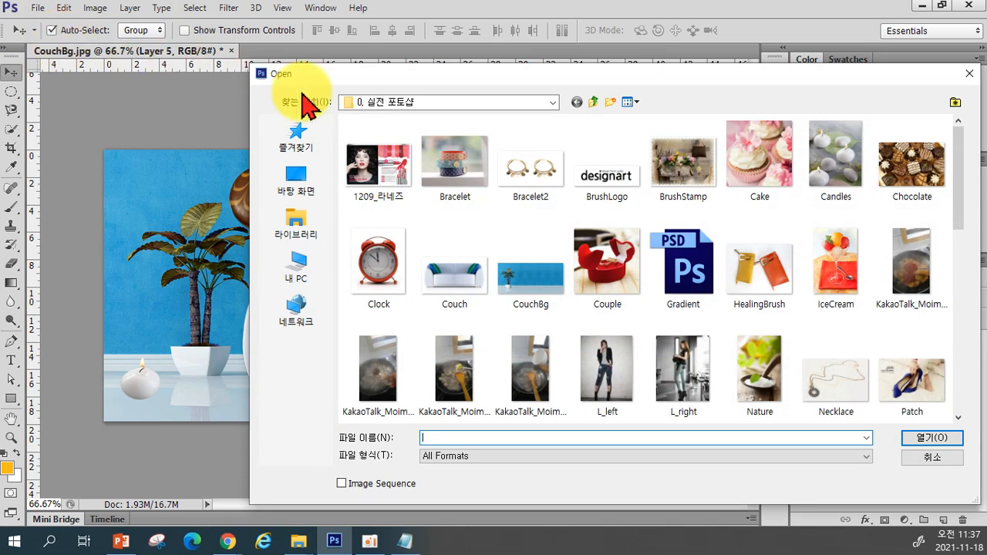
scroll(698, 274, down, 1)
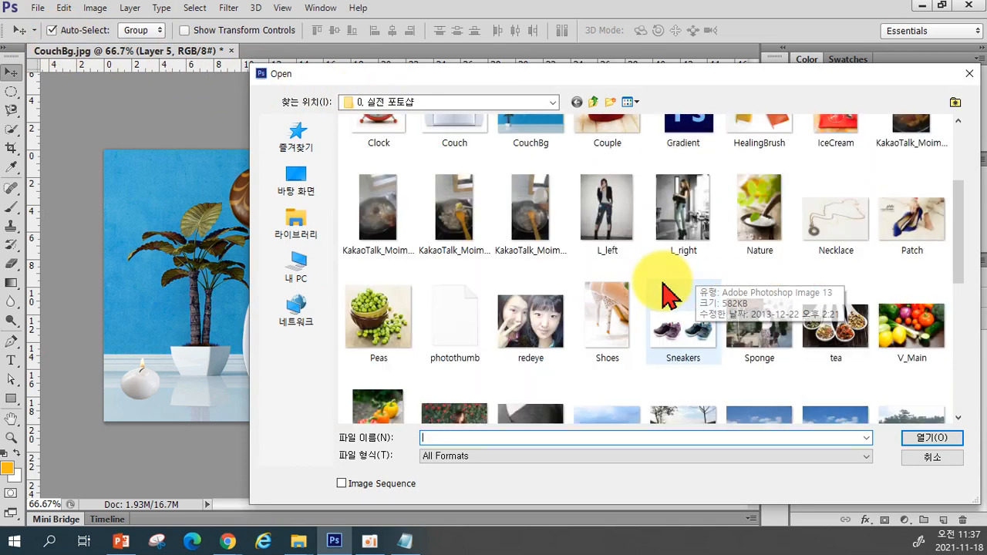
scroll(658, 278, up, 1)
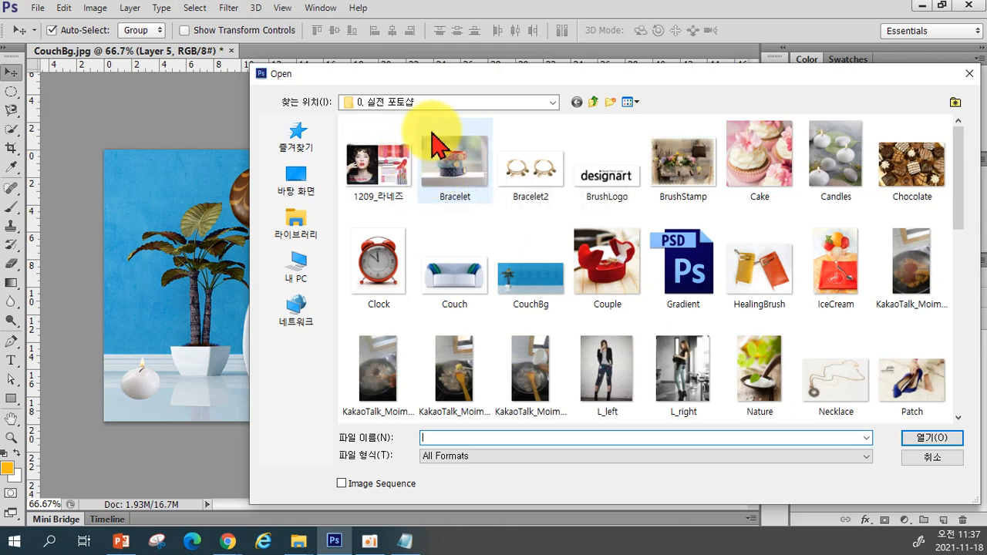
click(449, 168)
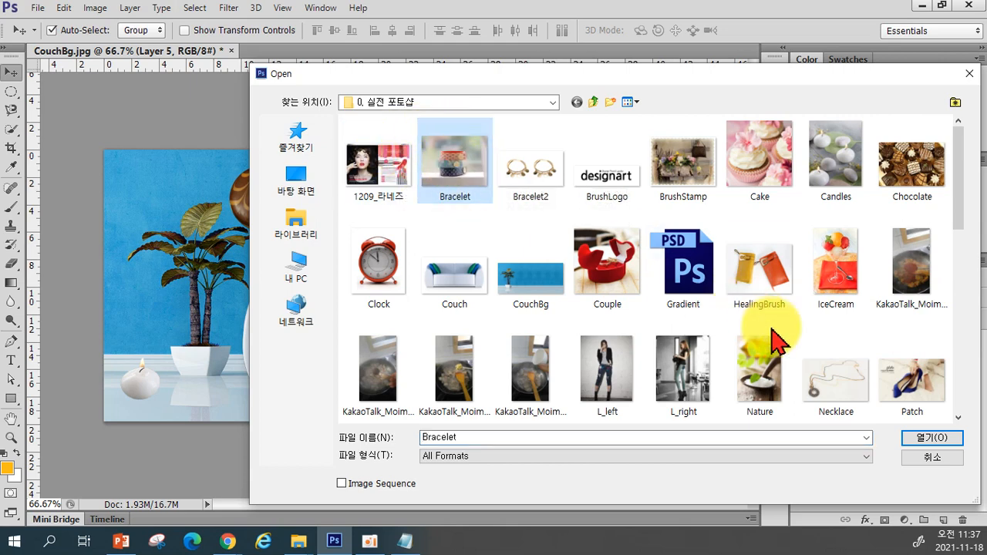
click(907, 437)
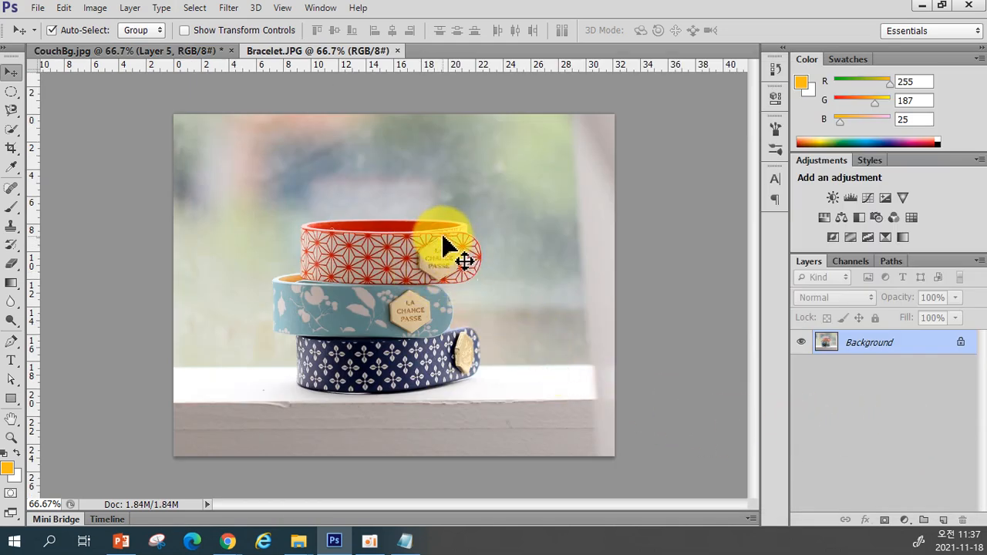
drag(280, 51, 324, 110)
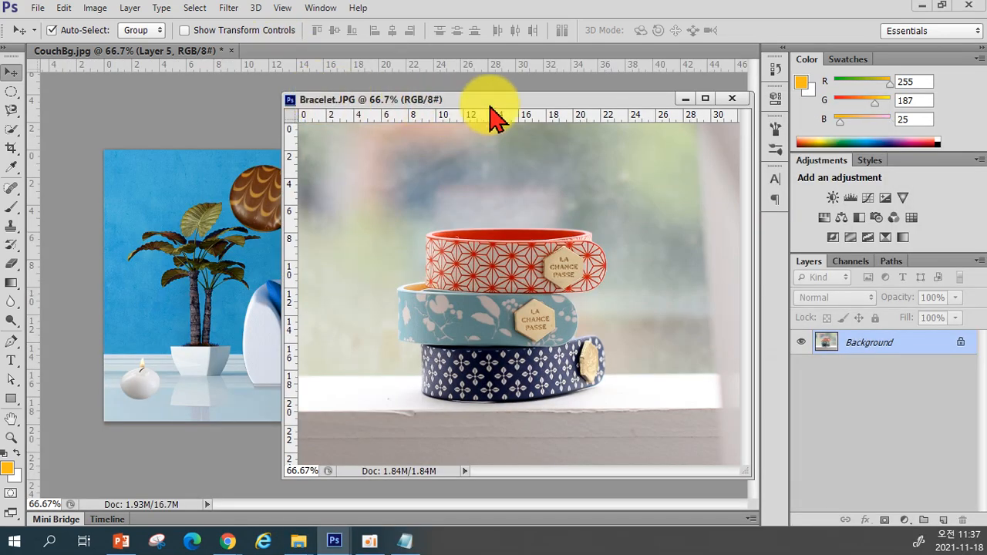
click(732, 99)
Open the Bracelet image and float its document window over CouchBg
click(42, 13)
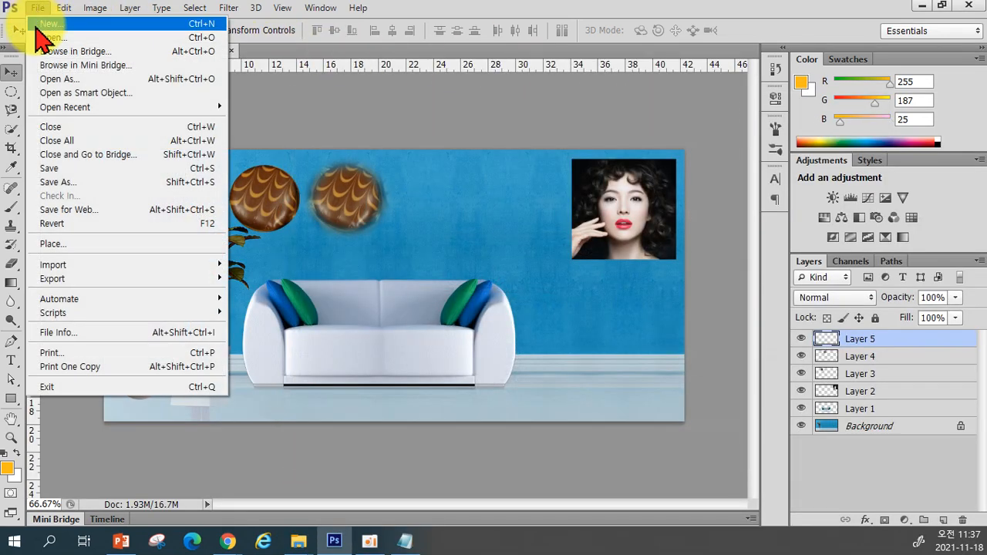
click(58, 37)
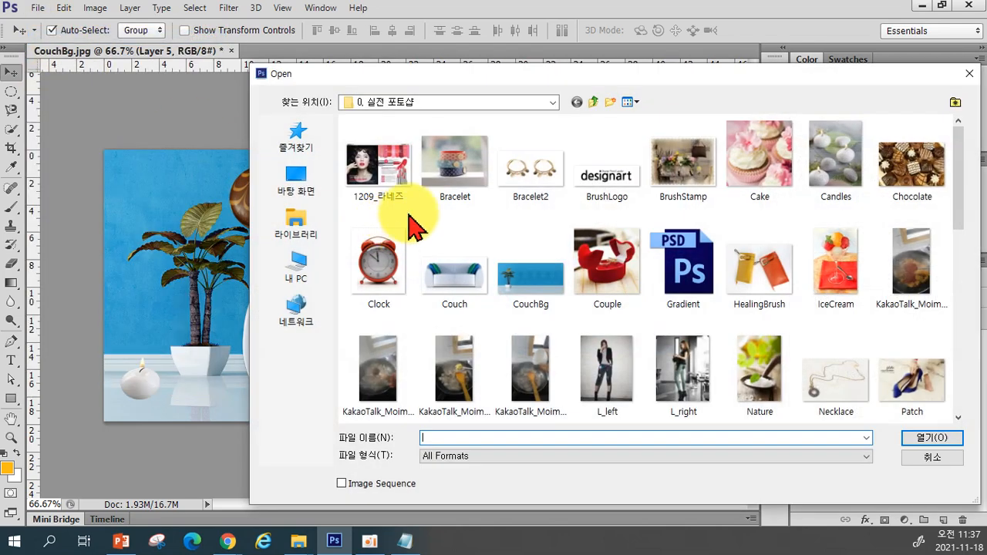
click(447, 168)
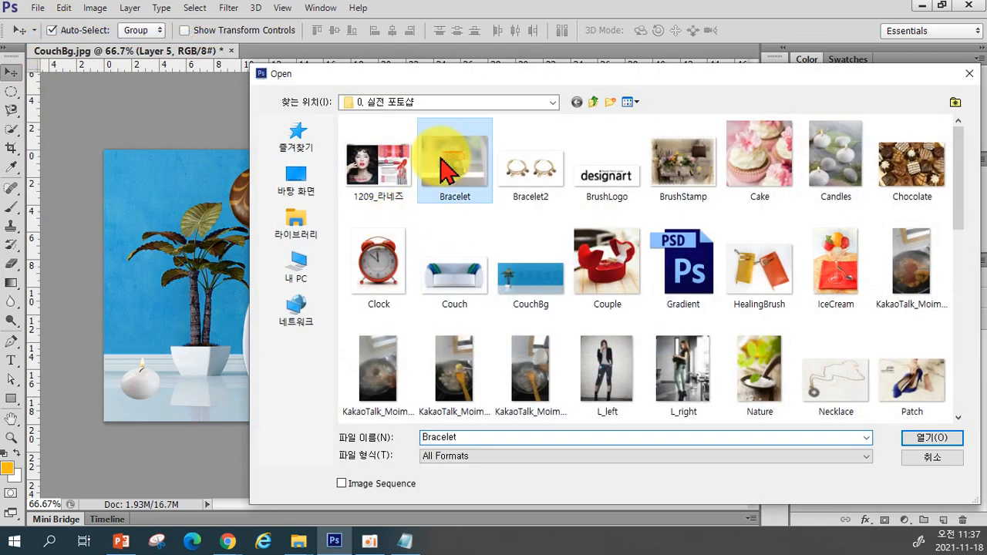
click(934, 441)
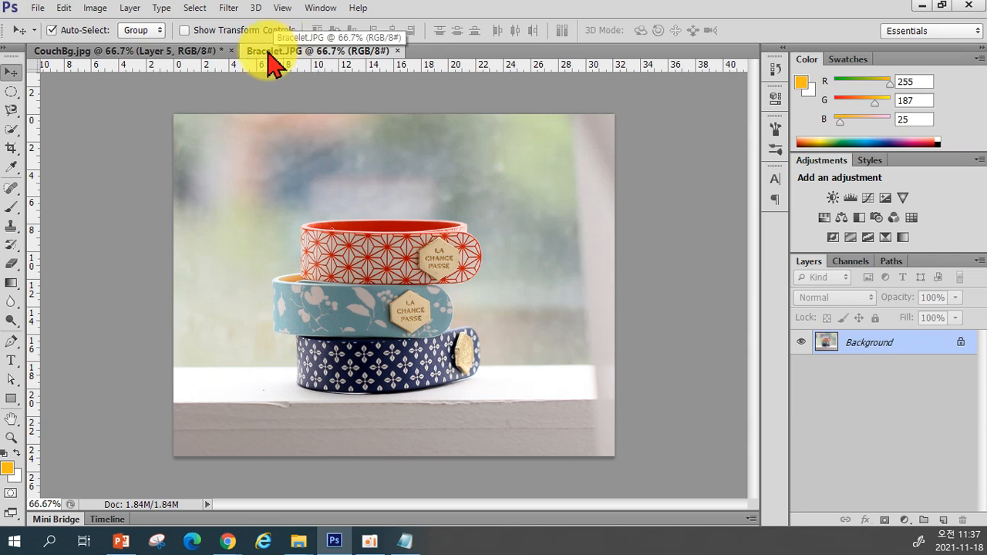
drag(279, 54, 307, 96)
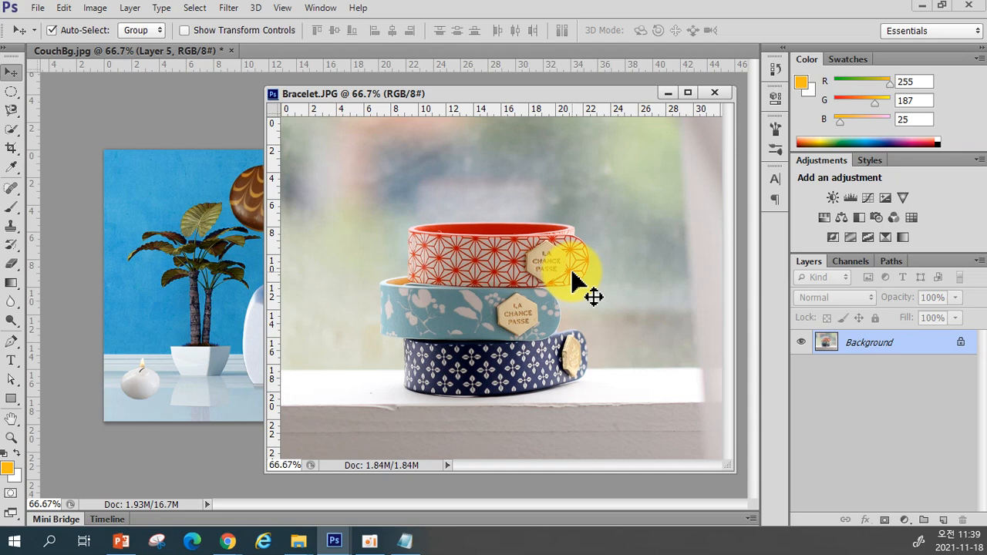
Select the hexagonal badge on the top bracelet with the Polygonal Lasso tool
click(11, 110)
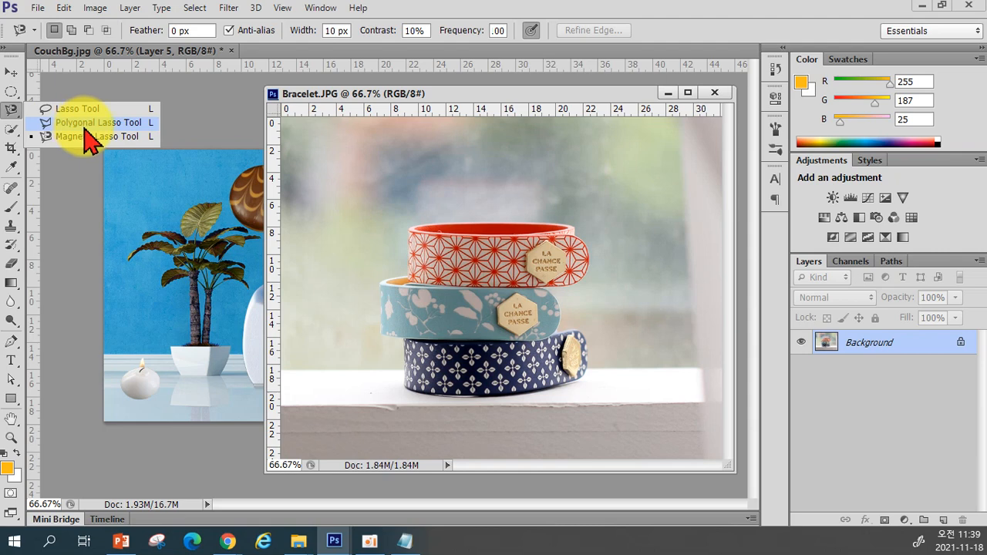
click(85, 123)
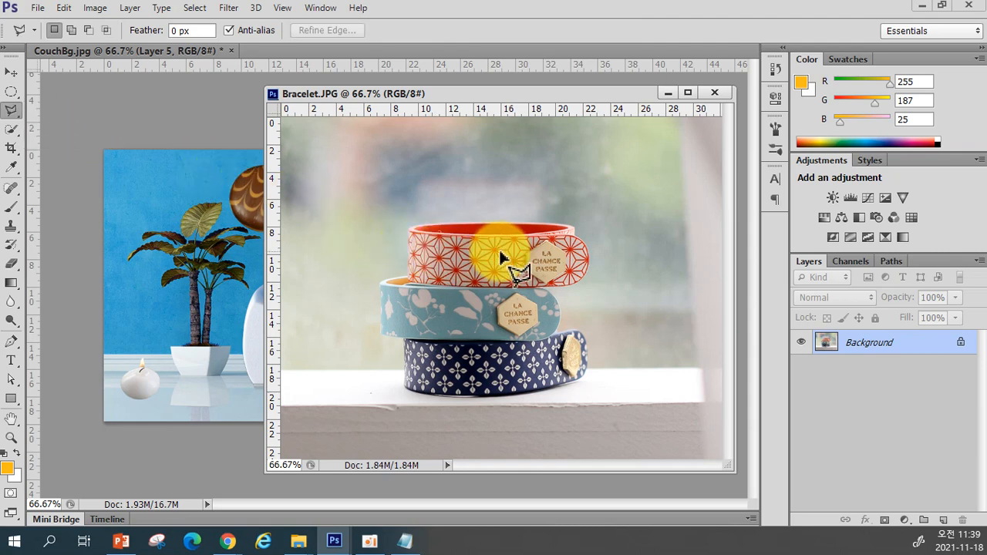
click(548, 286)
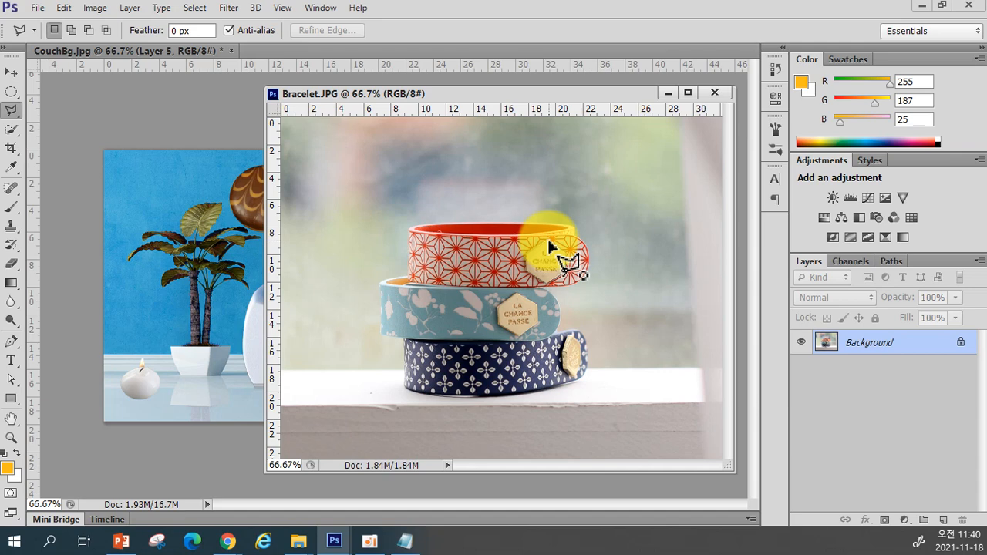
click(549, 246)
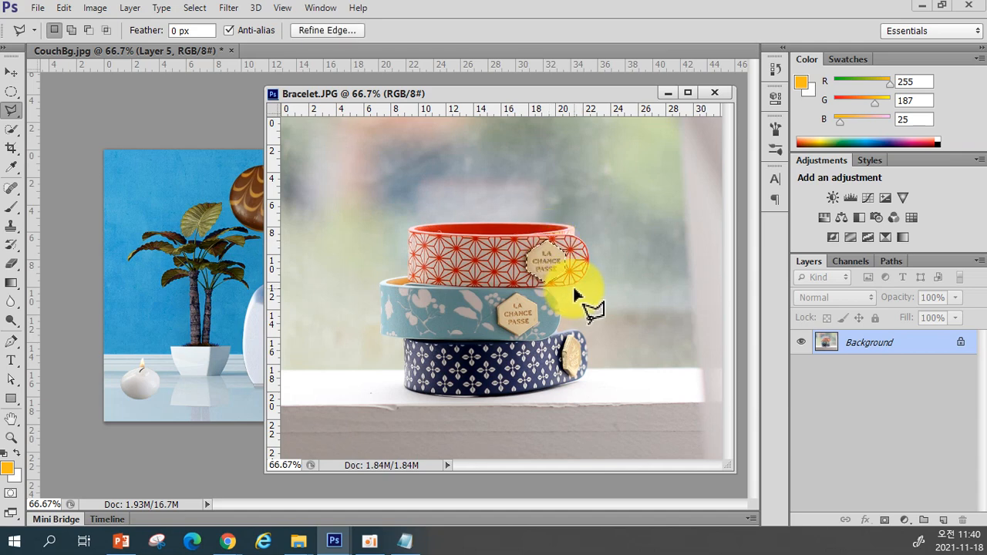
Drag the badge into CouchBg onto the plant pot and shrink it twice with Free Transform
click(12, 74)
drag(544, 270, 197, 359)
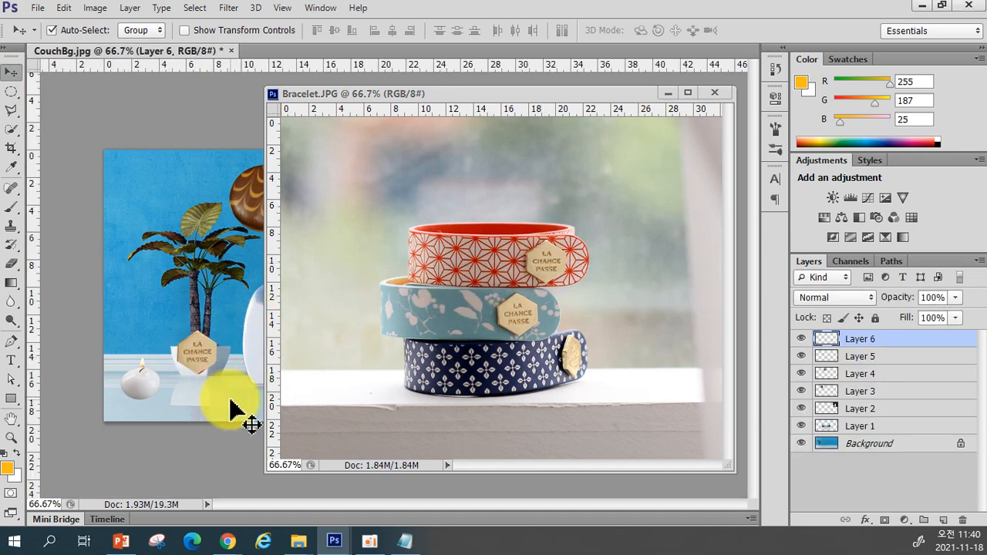
key(ctrl+t)
drag(214, 377, 194, 373)
key(Return)
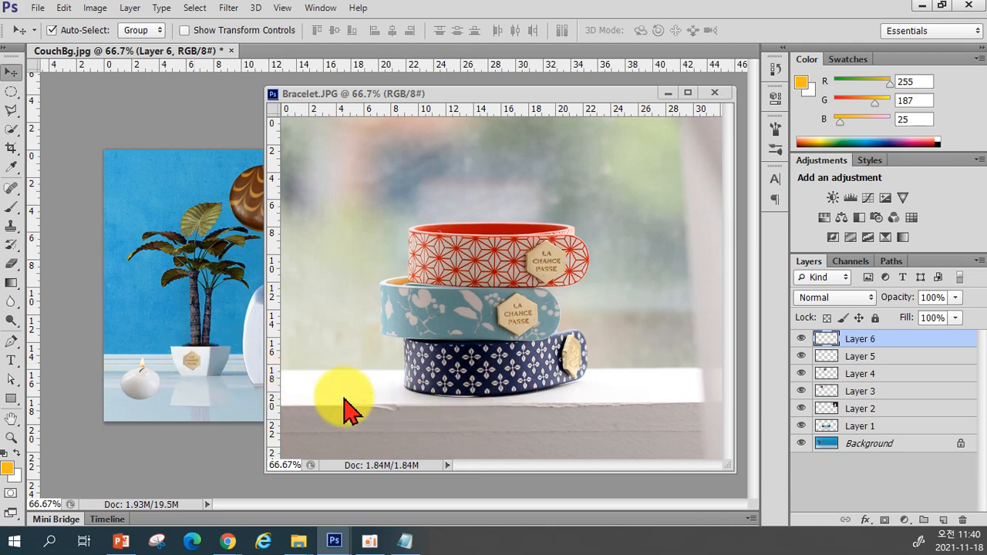
key(ctrl+t)
drag(201, 373, 194, 369)
key(Return)
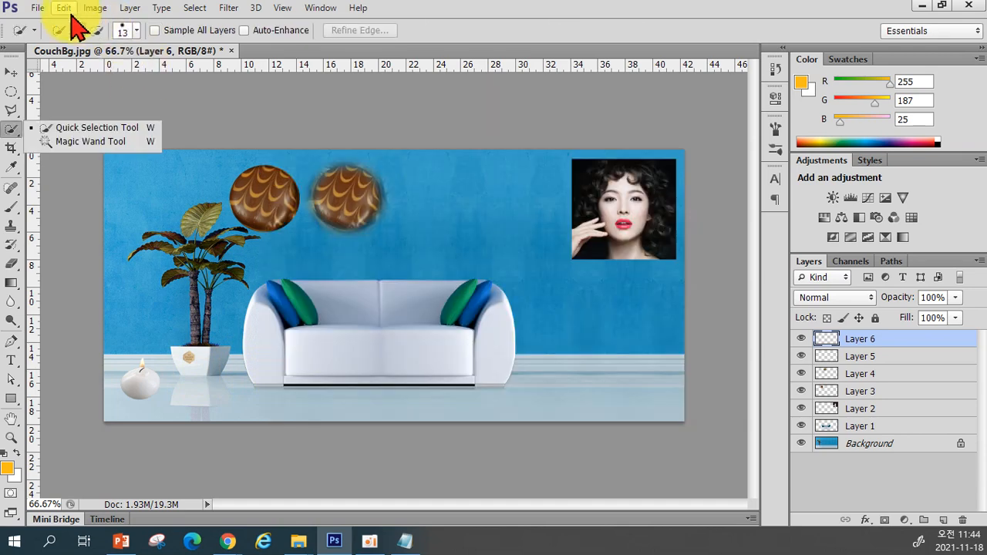
Open the V_Other2 pepper image and float its document window over CouchBg
click(37, 8)
click(69, 39)
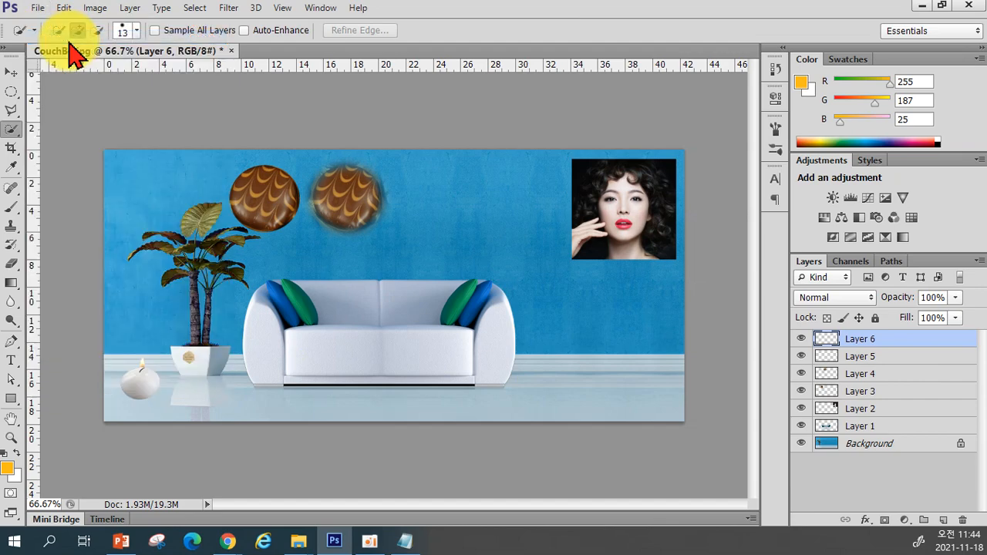
scroll(733, 331, down, 3)
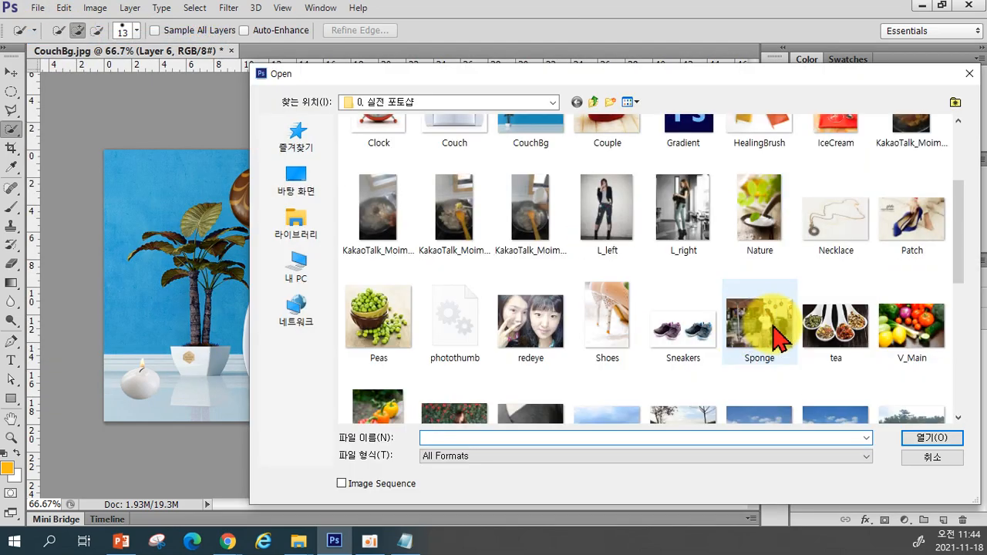
scroll(910, 370, down, 3)
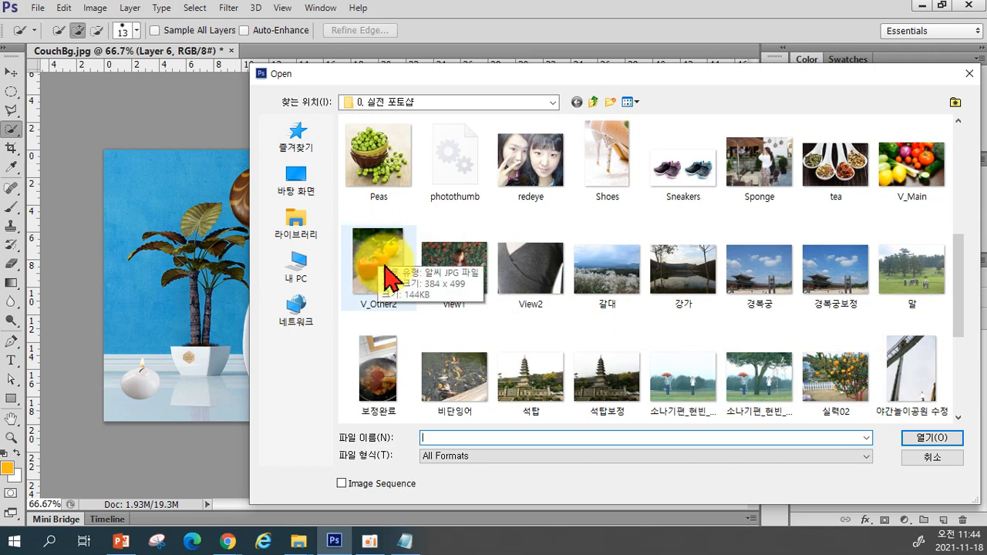
click(378, 291)
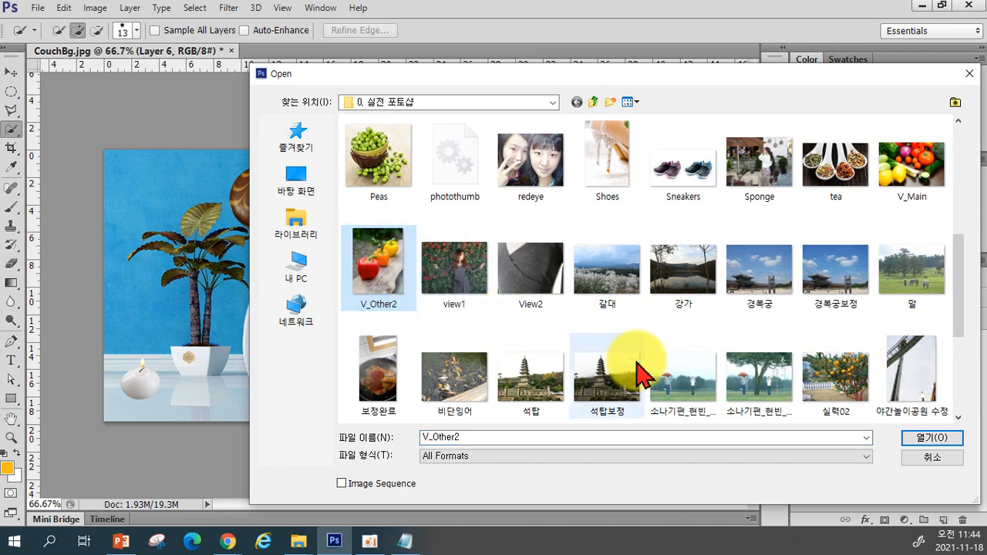
click(919, 437)
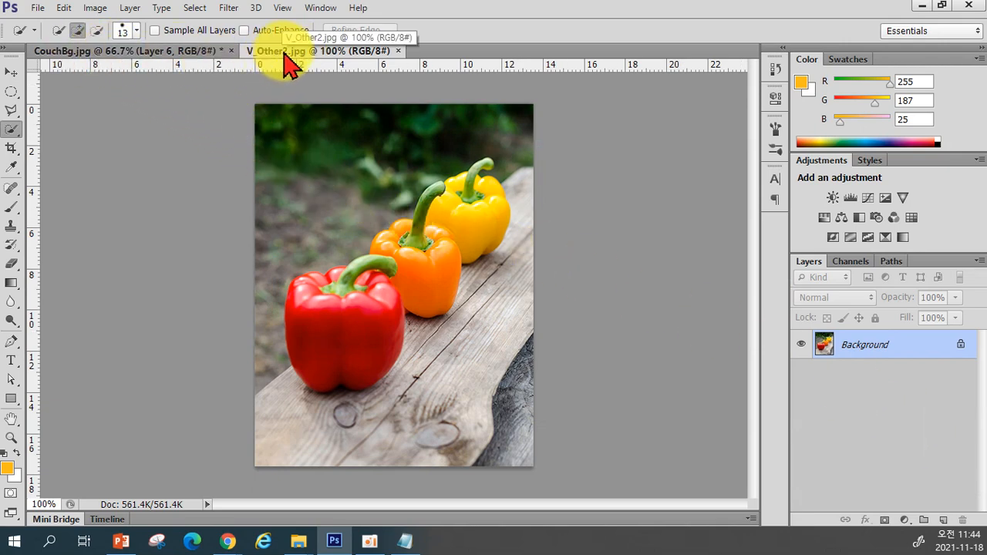
drag(284, 54, 488, 115)
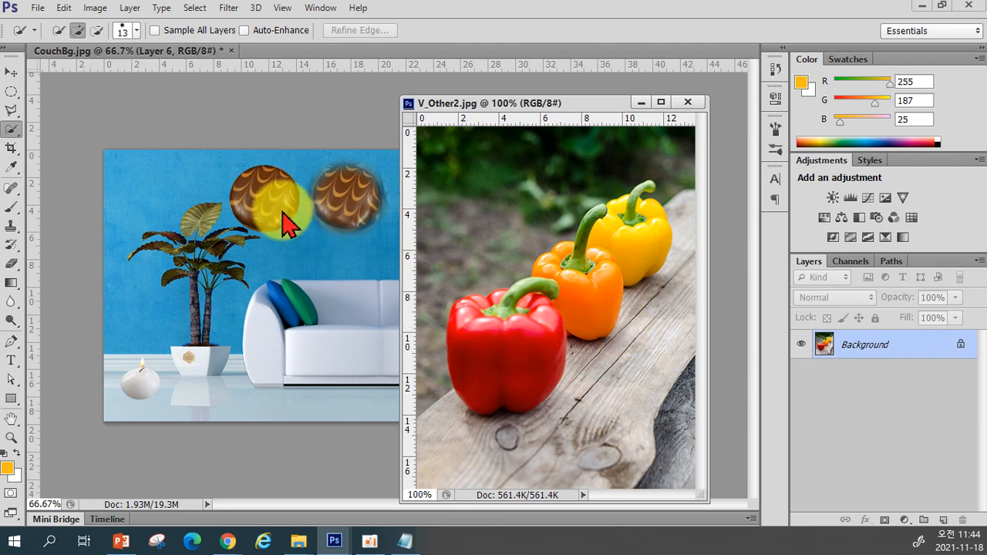
Switch to the Quick Selection tool and set its brush size to 14 px
right_click(10, 131)
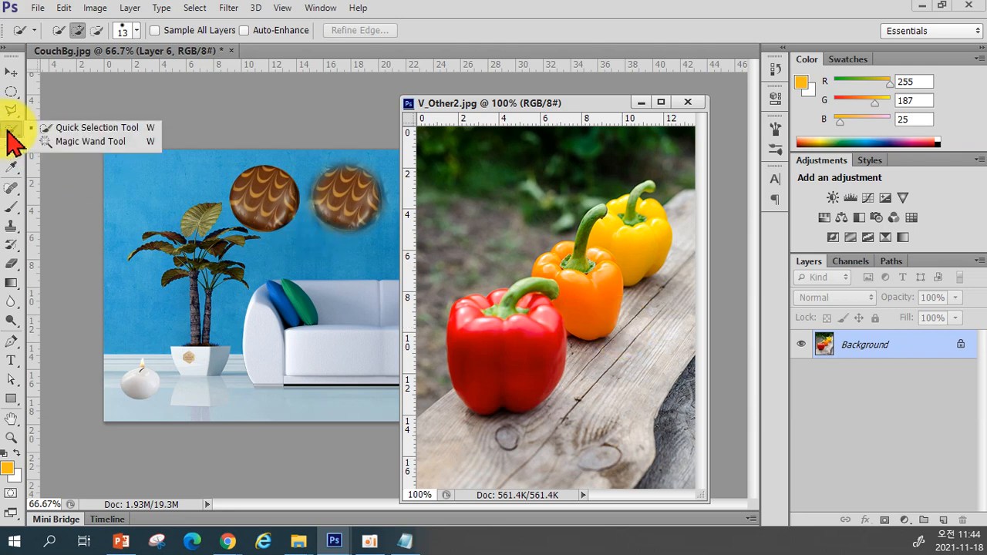
click(52, 128)
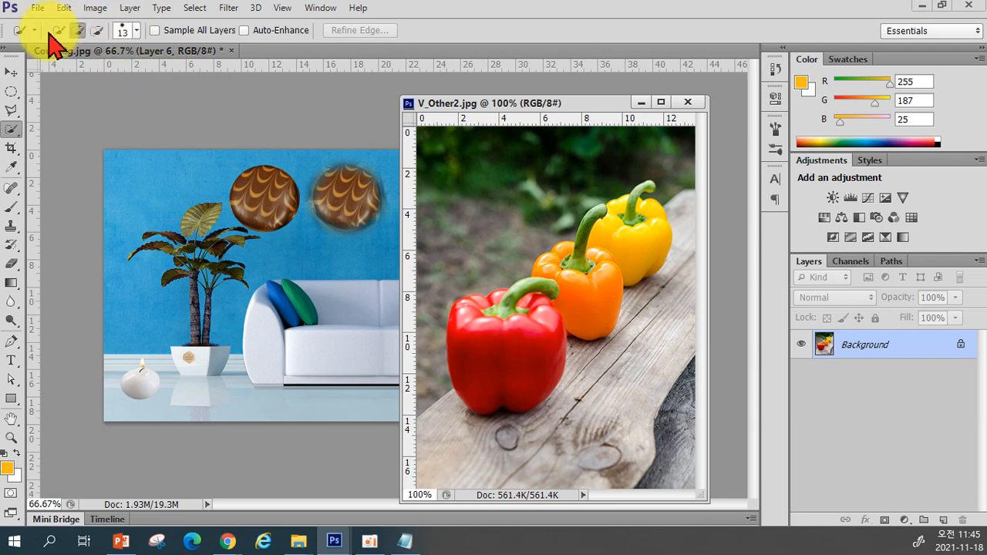
click(136, 31)
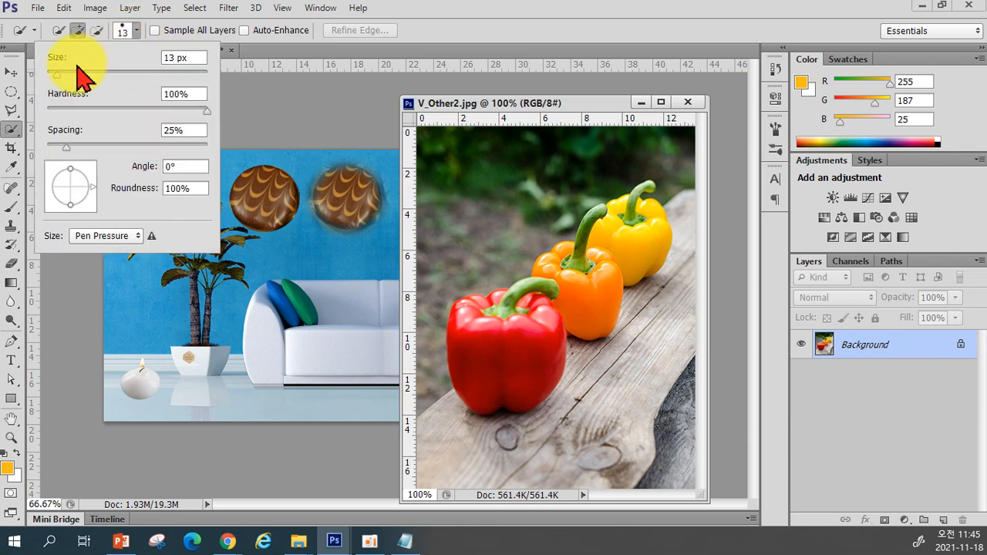
mouse_move(57, 75)
mouse_down()
mouse_move(62, 83)
mouse_move(85, 77)
mouse_move(57, 75)
mouse_up()
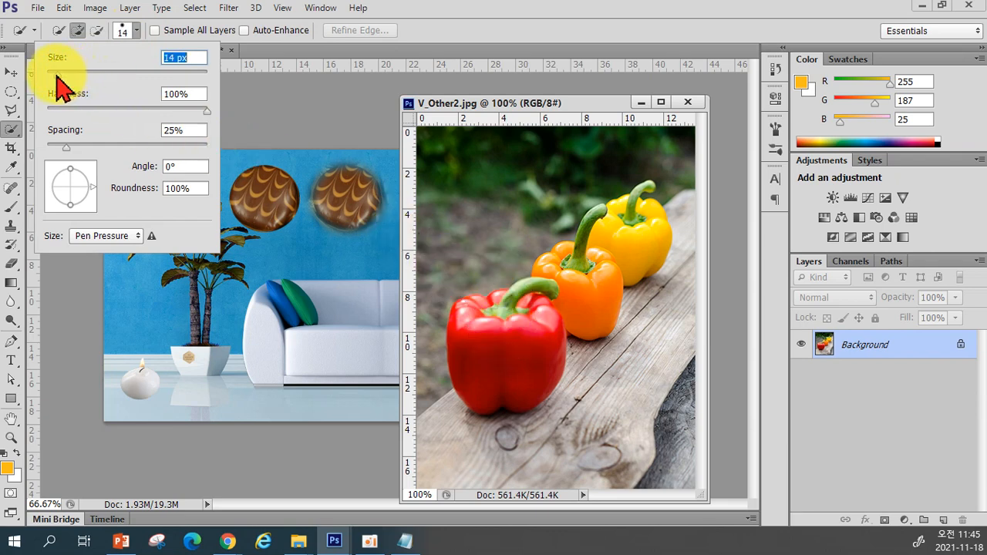
click(471, 105)
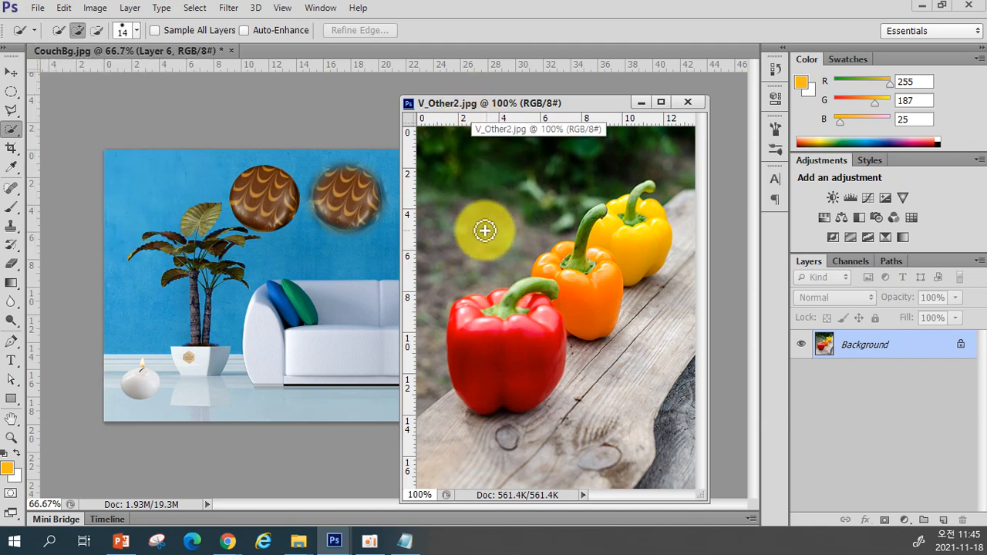
Adjust the Quick Selection brush size to 15 px
click(136, 30)
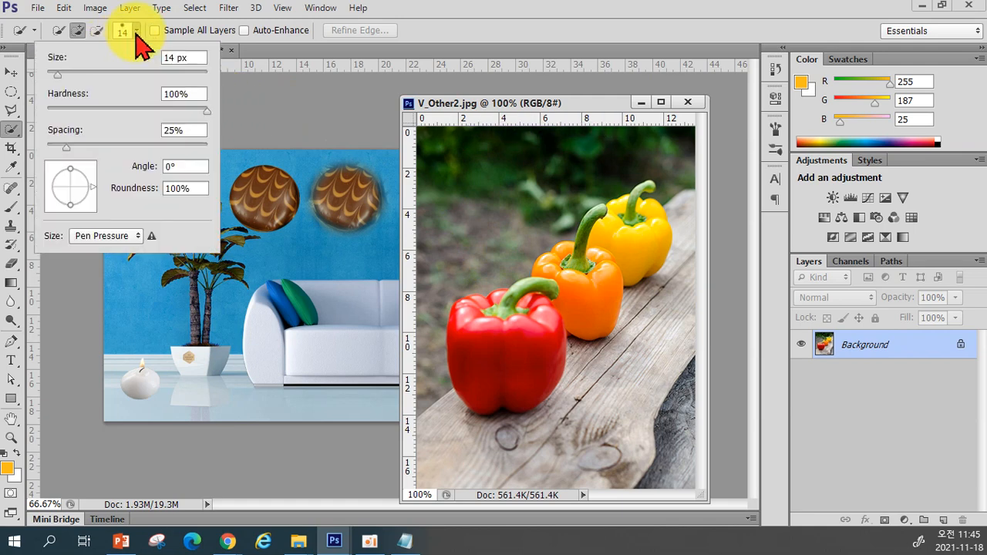
click(136, 32)
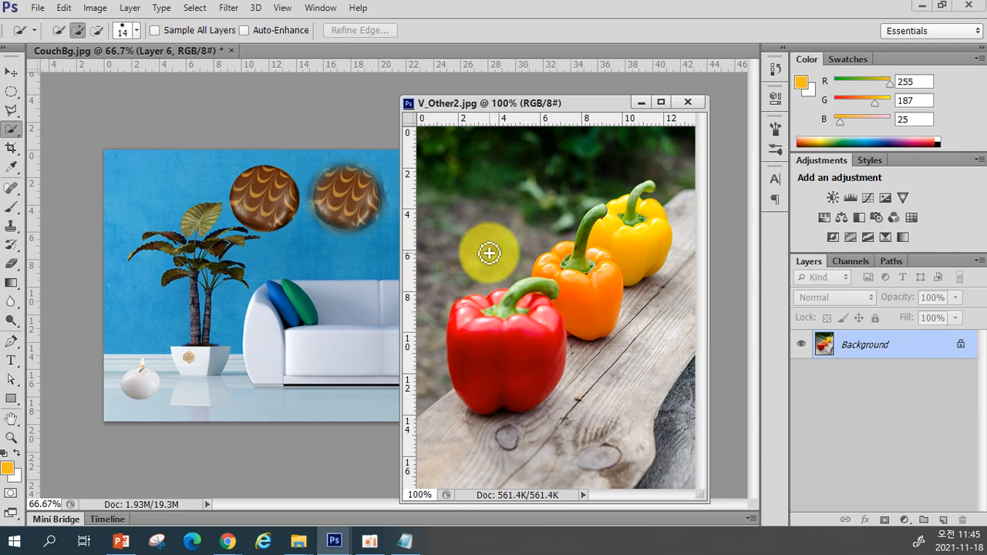
key(bracketleft)
key(bracketright)
key(bracketleft)
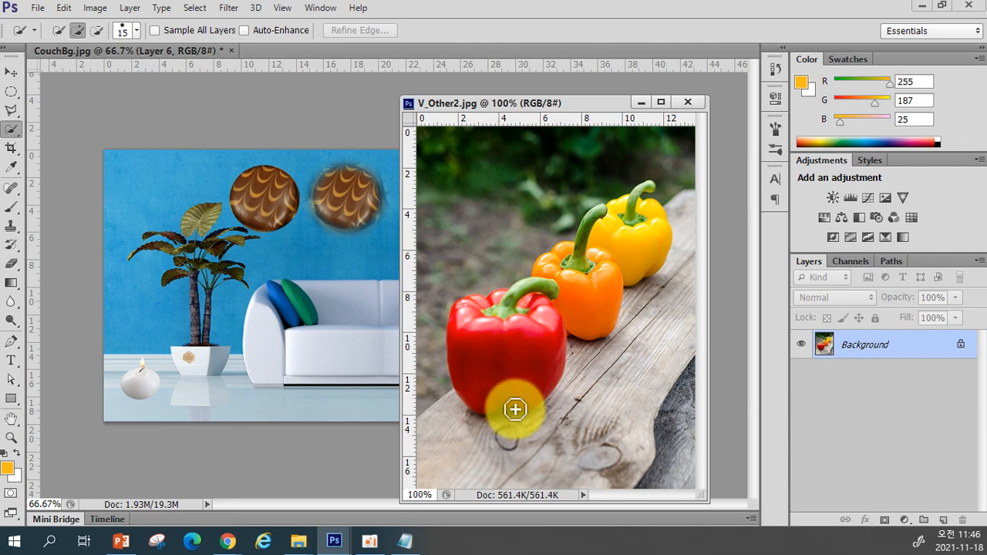
Switch to Notepad and write the shortcut notes '[ 브러쉬 크기 작게' and '] 브러쉬 크기 크게' on separate lines
click(405, 541)
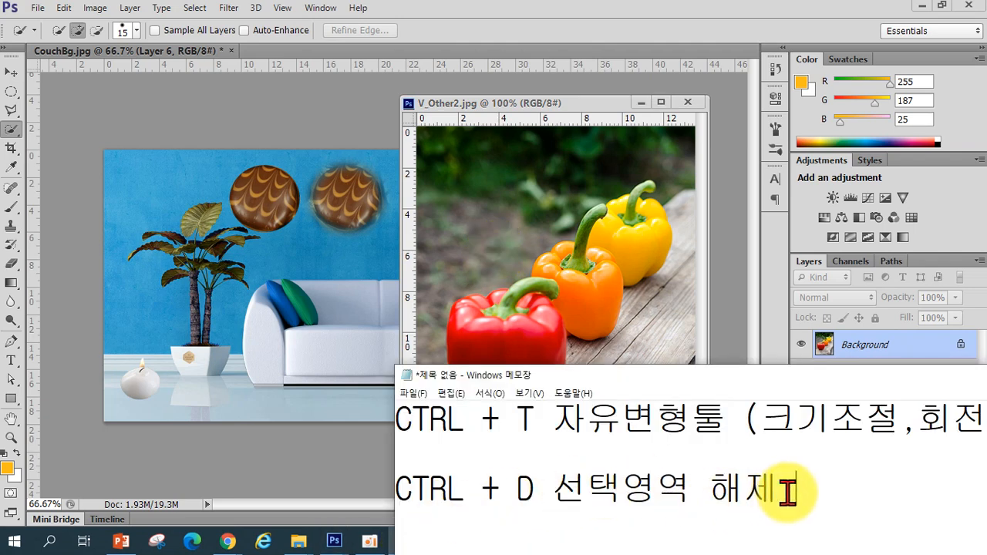
key(Return)
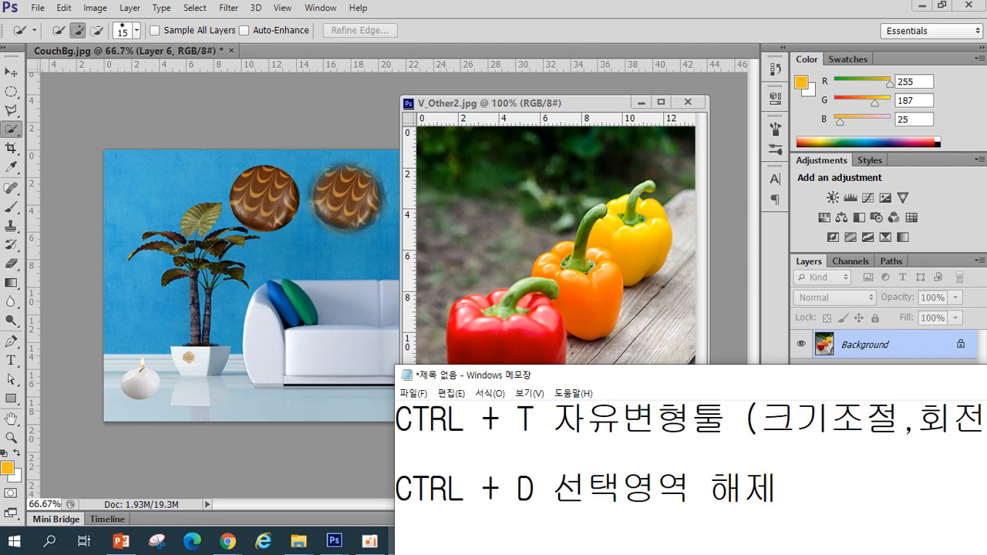
drag(691, 375, 698, 256)
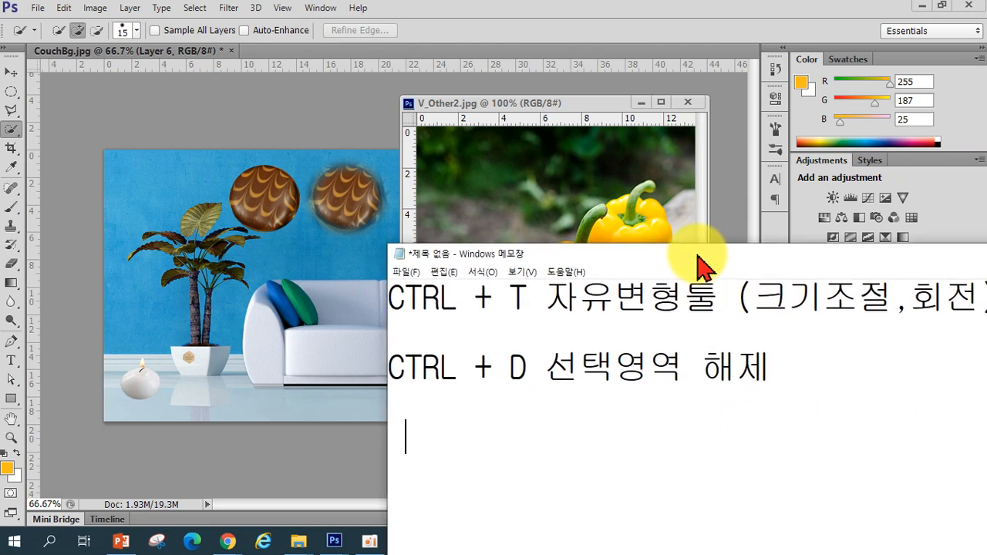
text([)
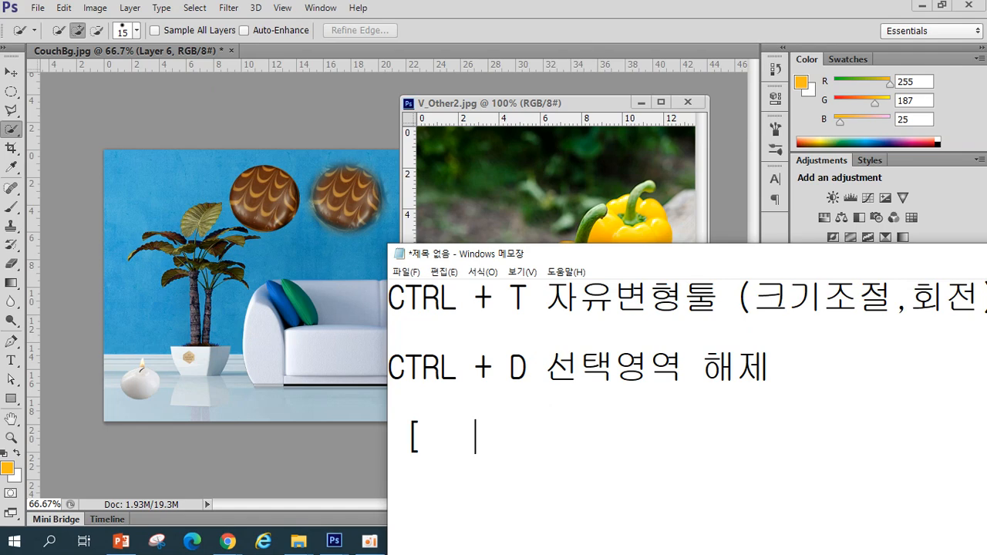
text(   qmfj)
key(BackSpace)
key(BackSpace)
key(BackSpace)
key(BackSpace)
text(브러쉬 크기 작게)
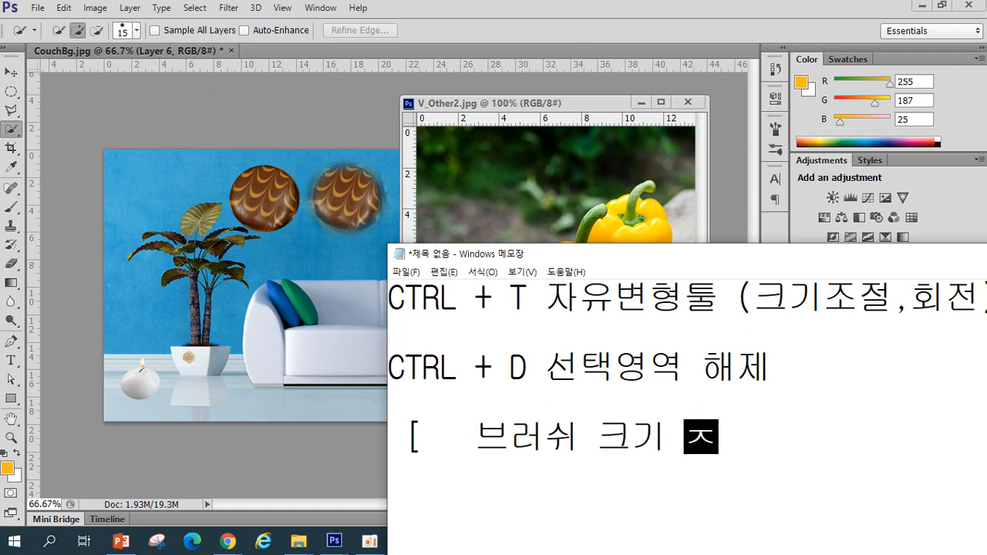
key(Return)
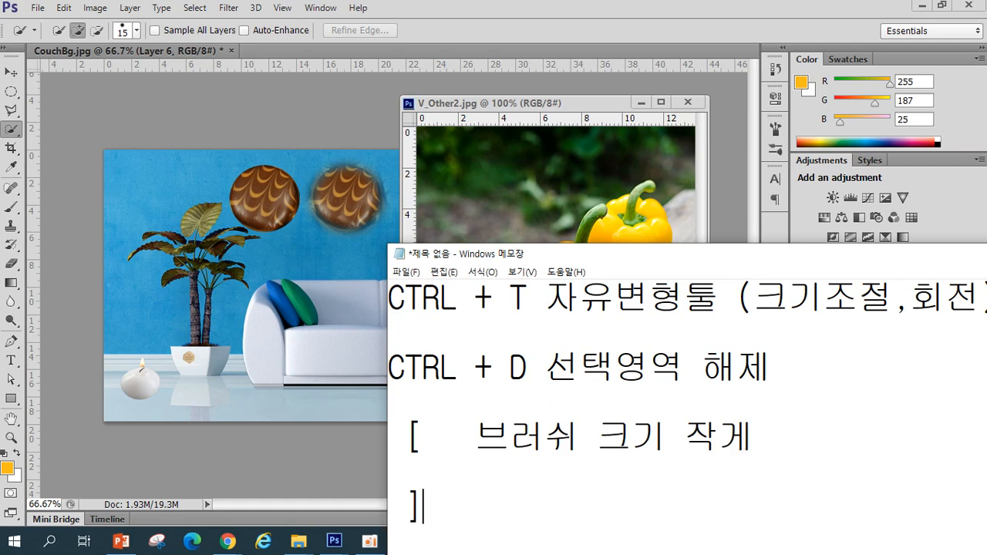
text(]   브러쉬 크기 )
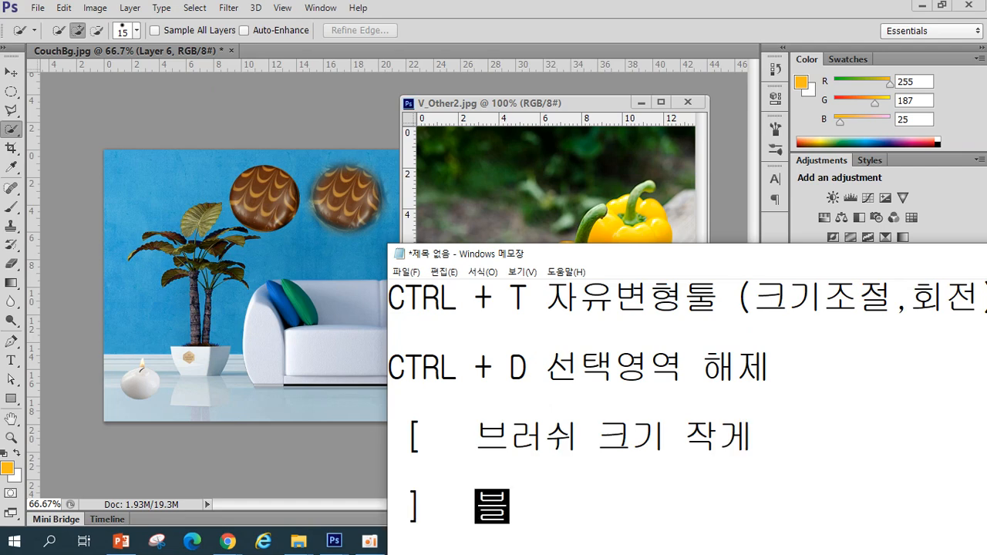
text(크게)
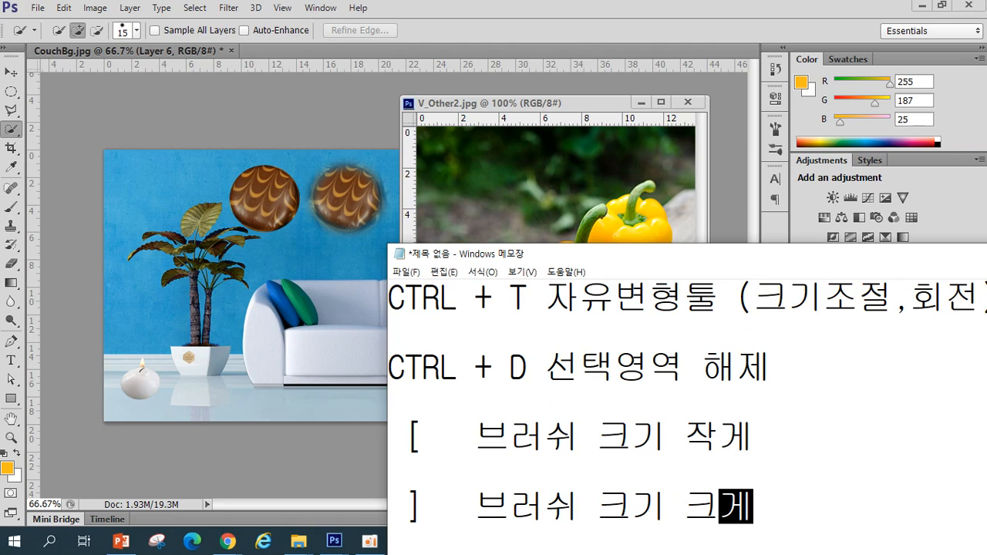
Return to the pepper image and select the red pepper with the Quick Selection tool
click(565, 116)
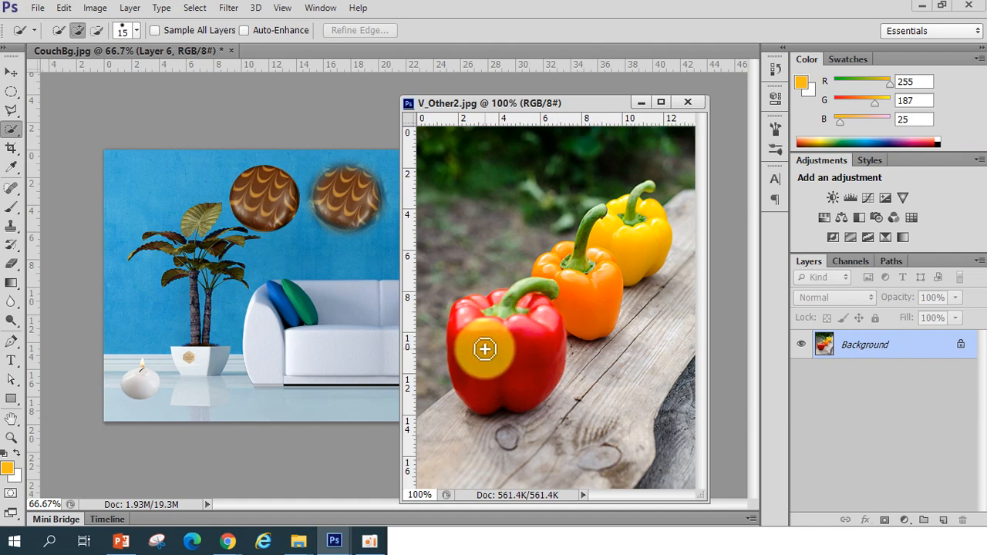
drag(485, 349, 480, 375)
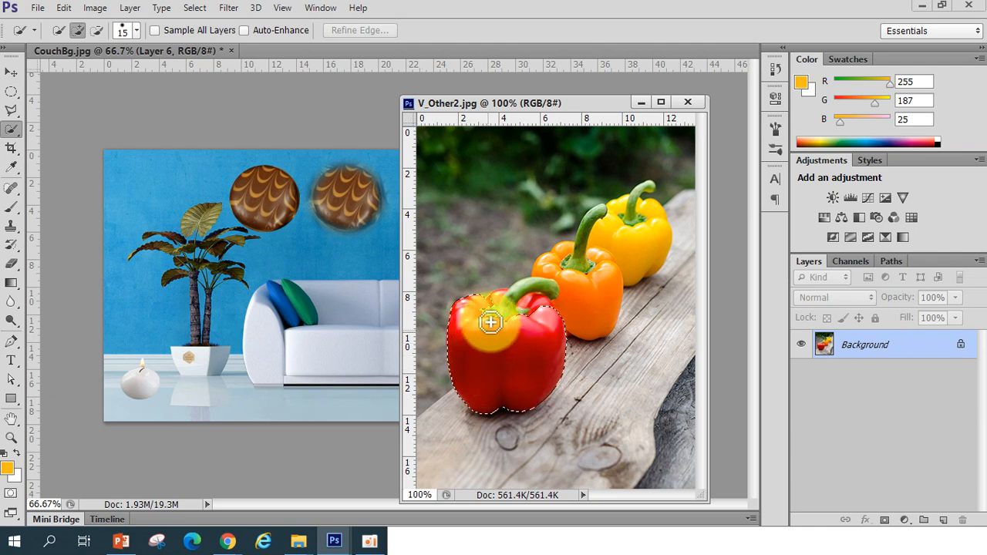
drag(490, 323, 529, 309)
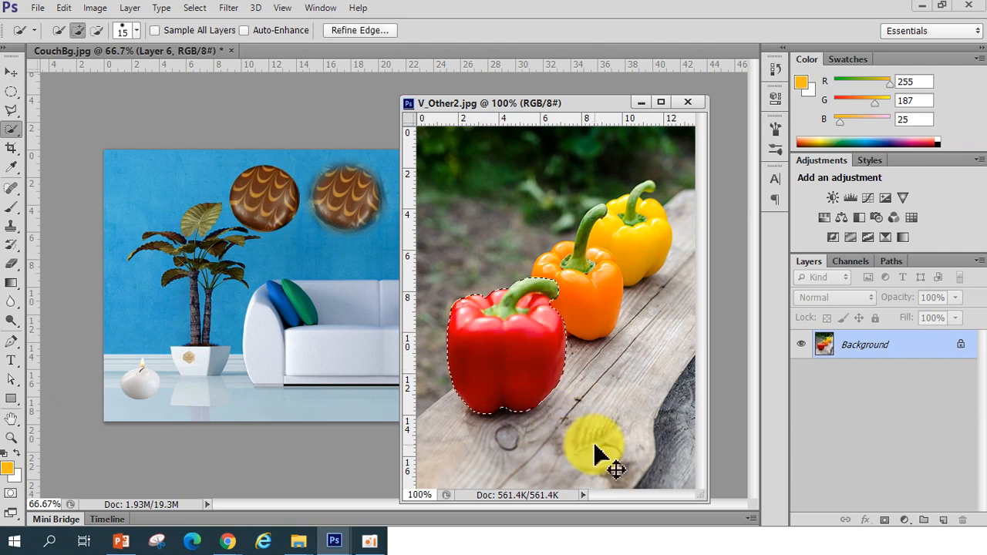
key(ctrl+d)
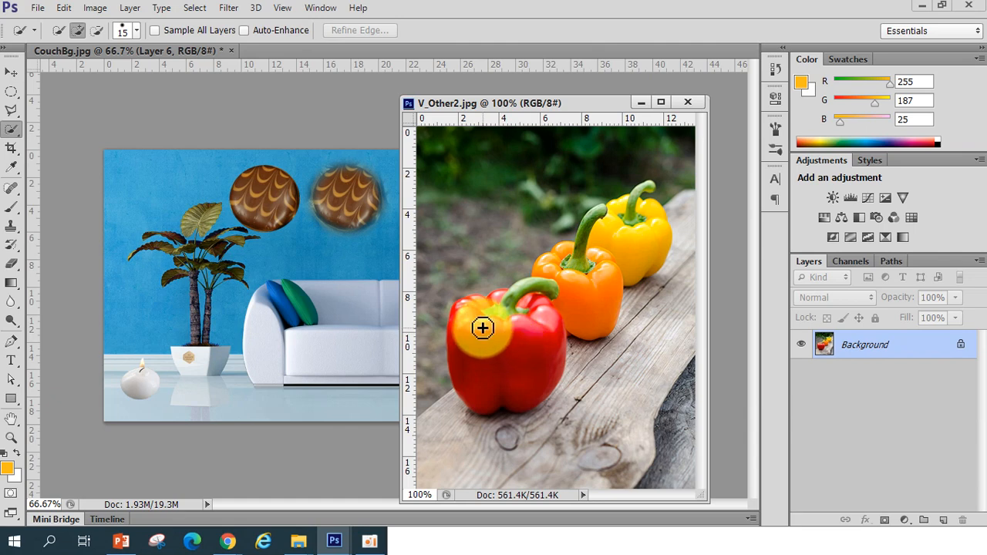
mouse_move(487, 340)
mouse_down()
mouse_move(484, 377)
mouse_move(512, 366)
mouse_move(495, 314)
mouse_move(527, 312)
mouse_up()
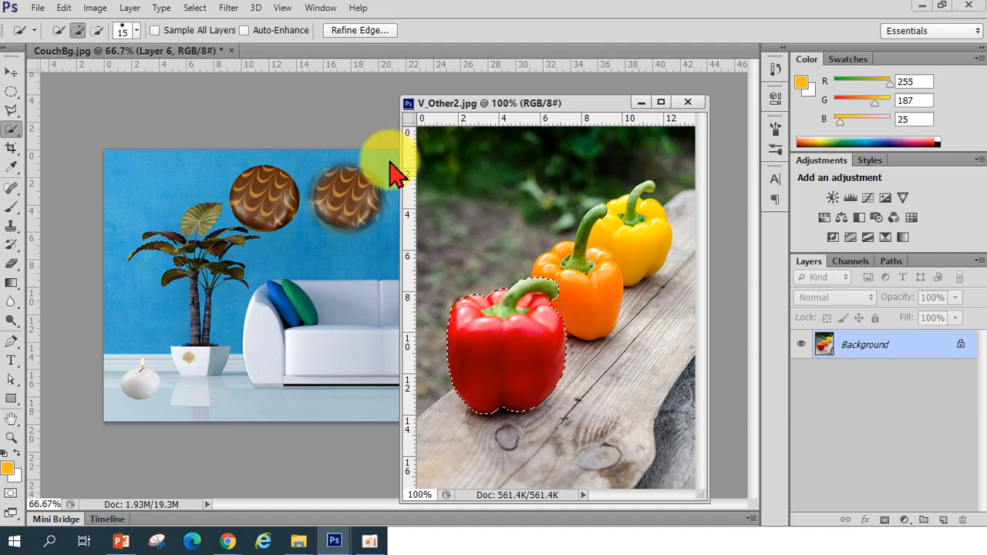
Move the red pepper into CouchBg beside the plant pot and scale it to about 37% with Free Transform
click(13, 72)
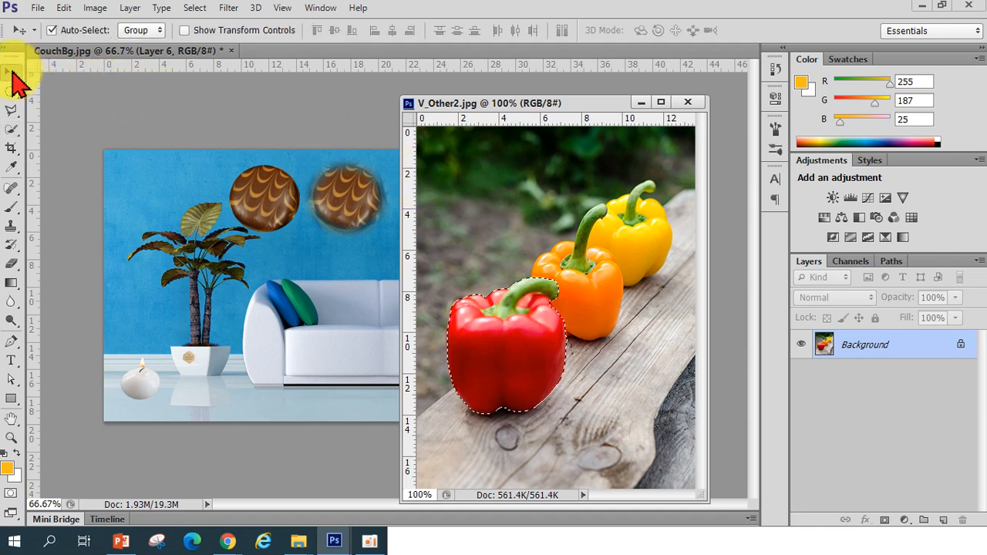
drag(501, 365, 264, 379)
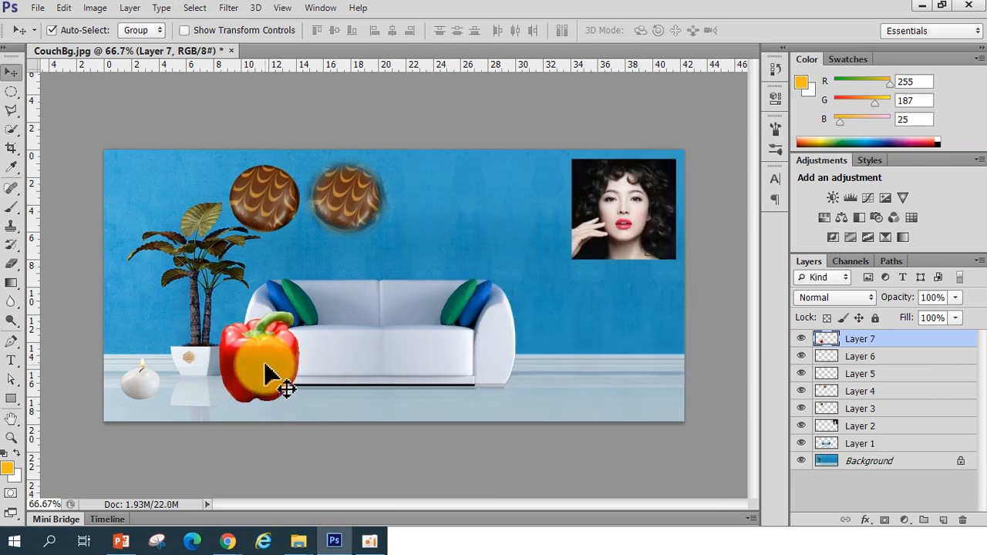
key(ctrl+t)
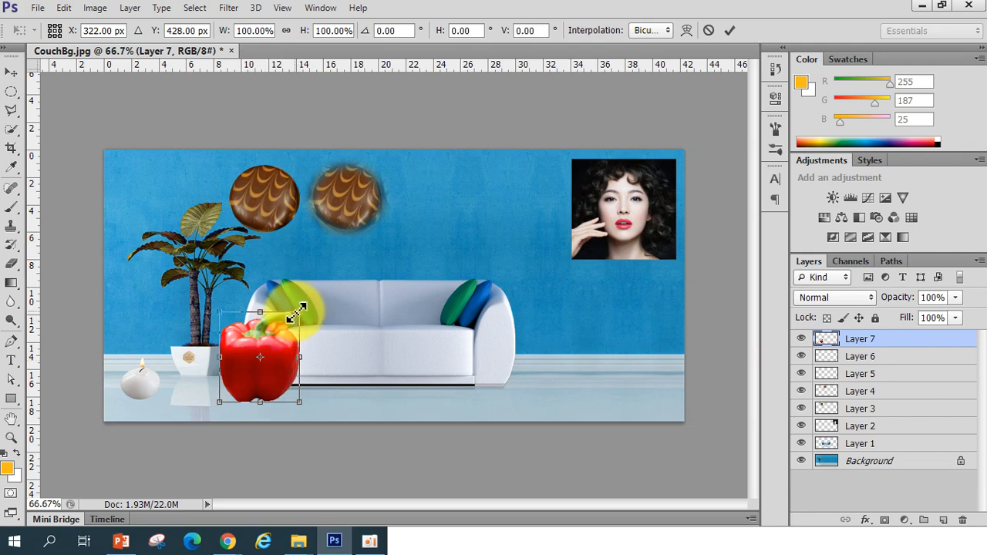
drag(302, 312, 257, 378)
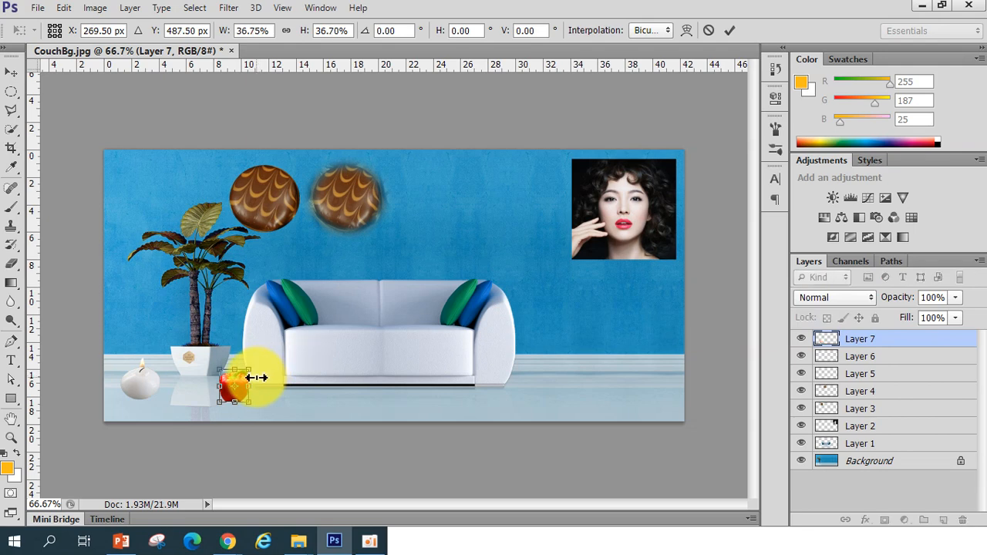
key(Return)
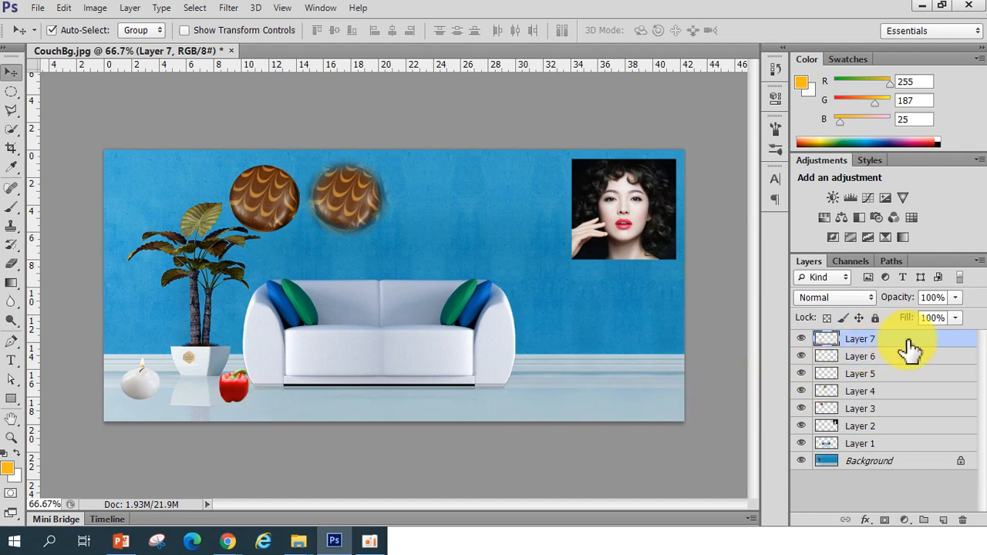
Drag the pepper a little to the right along the floor
drag(941, 337, 859, 355)
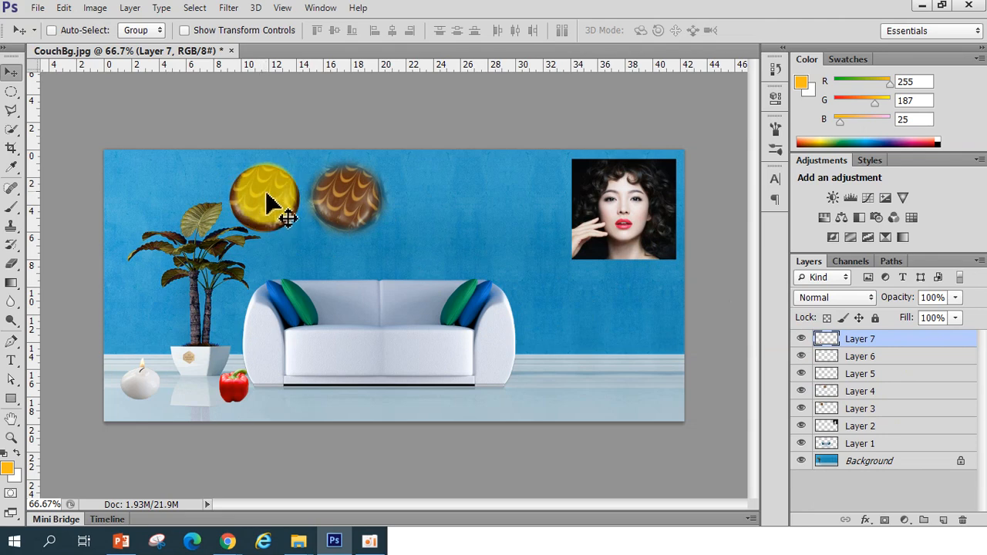
mouse_move(259, 197)
mouse_down()
mouse_move(277, 247)
mouse_move(270, 199)
mouse_up()
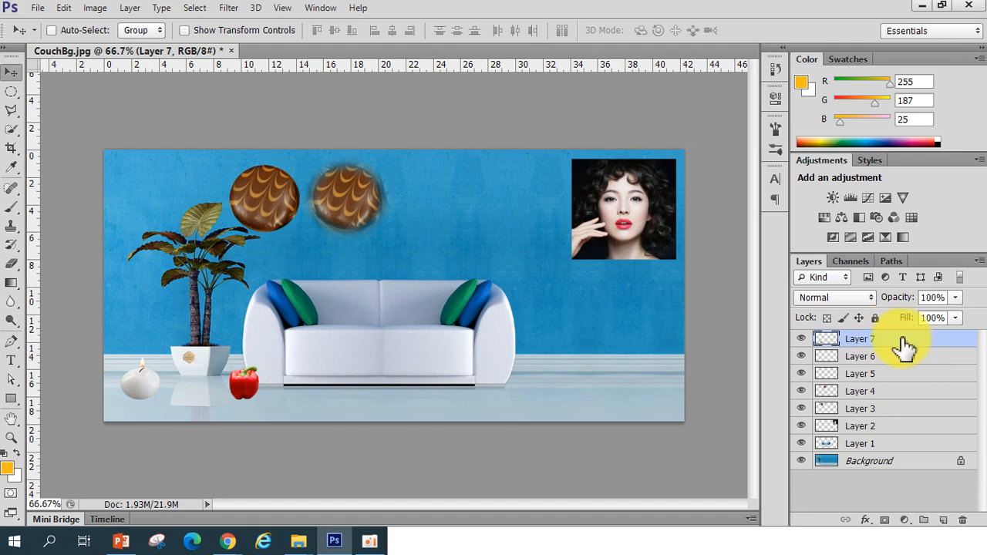
mouse_move(260, 212)
mouse_down()
mouse_move(275, 257)
mouse_move(269, 209)
mouse_up()
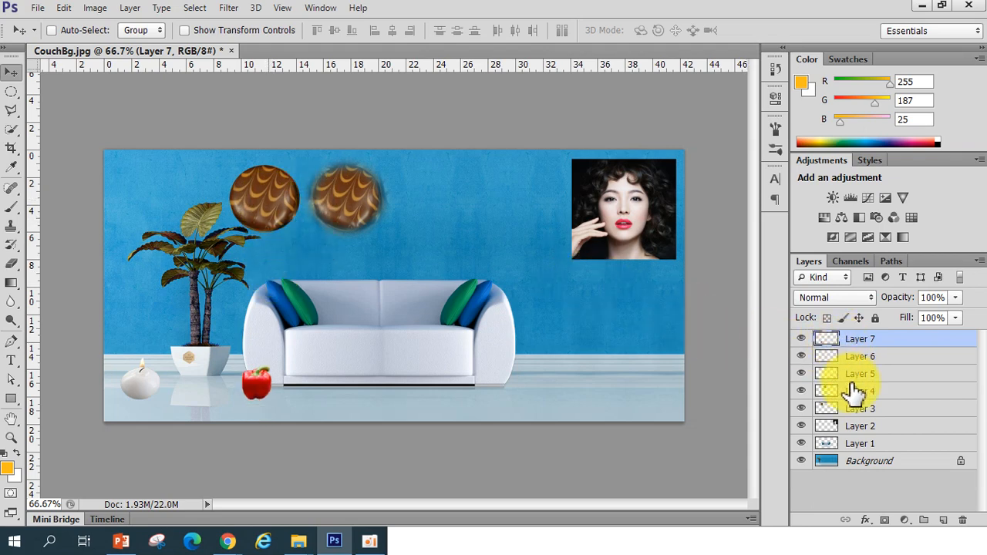
Toggle the visibility of the lower layers to identify which one holds the left chocolate
click(803, 391)
click(803, 391)
click(803, 409)
click(803, 410)
click(803, 410)
click(803, 410)
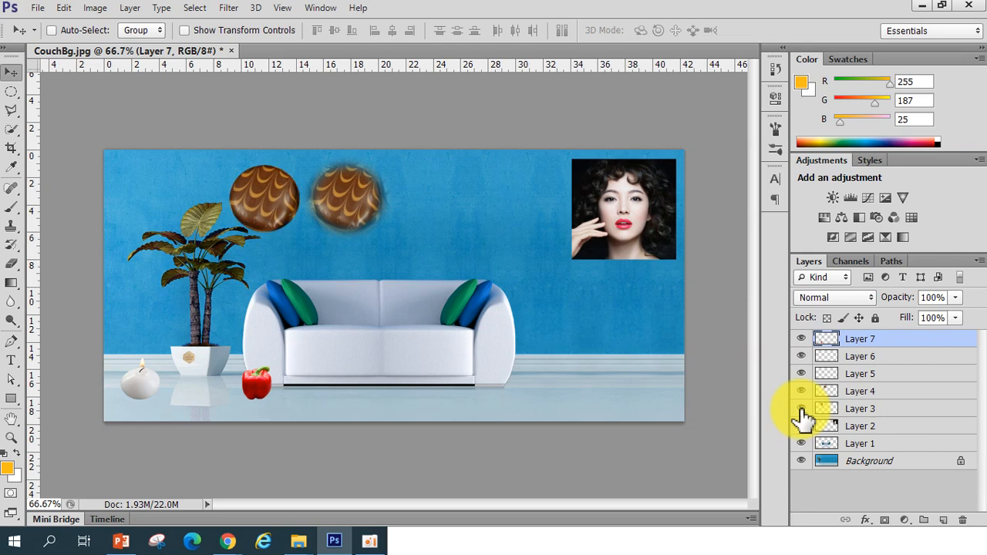
Nudge the left chocolate slightly up and left, and shift the pepper slightly left, with Auto-Select turned on
click(872, 410)
mouse_move(276, 205)
mouse_down()
mouse_move(286, 247)
mouse_move(274, 239)
mouse_move(270, 203)
mouse_up()
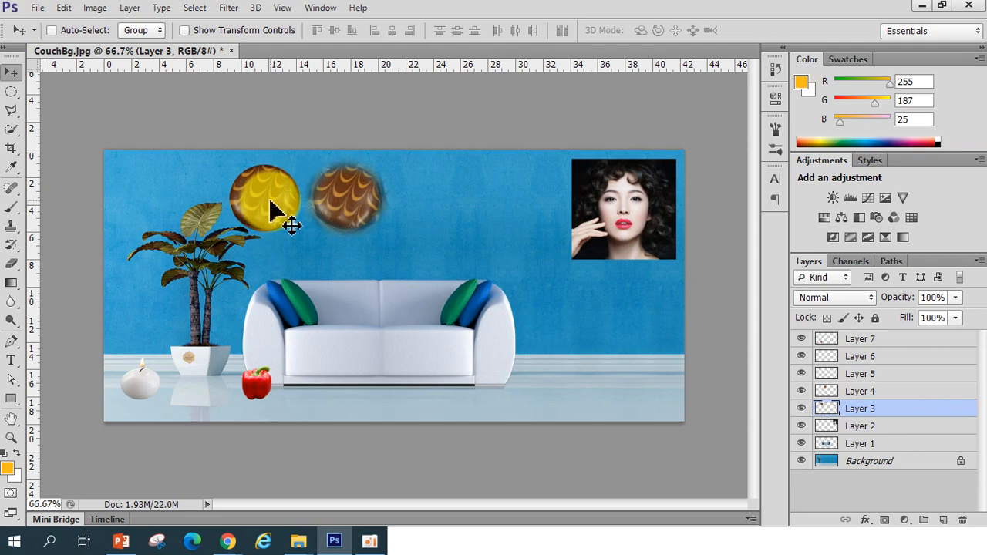
click(860, 341)
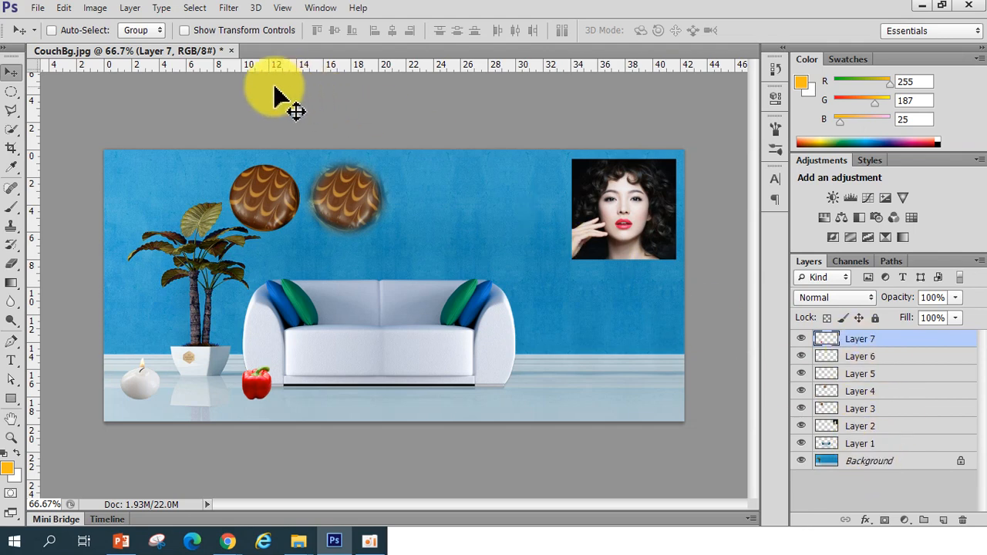
drag(258, 392, 242, 393)
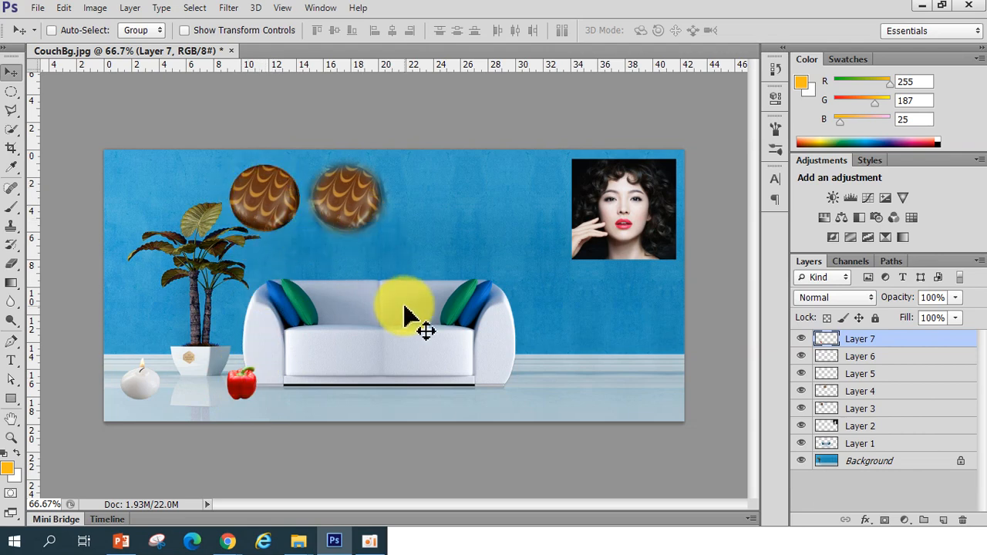
click(52, 30)
mouse_move(289, 218)
mouse_down()
mouse_move(286, 231)
mouse_move(324, 293)
mouse_move(281, 210)
mouse_up()
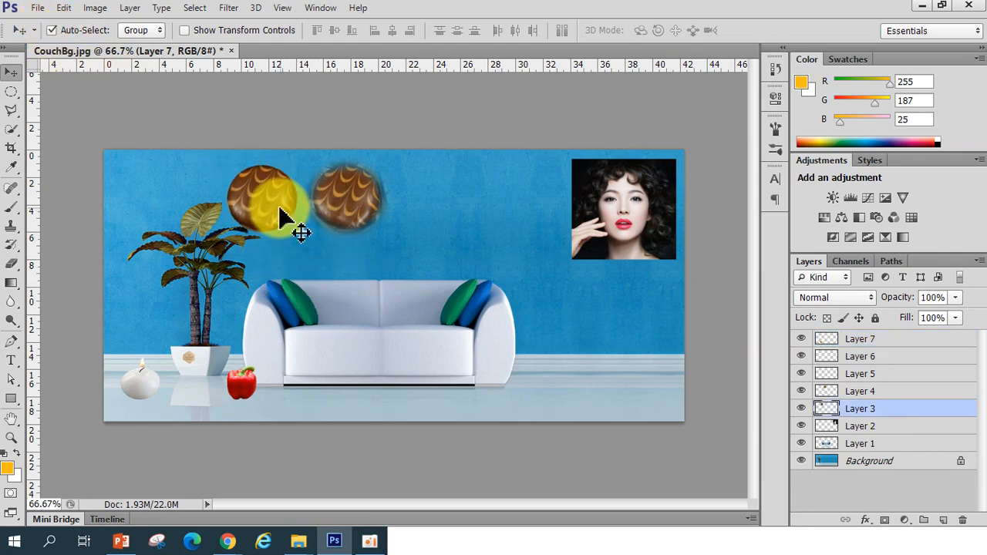
Reposition the pepper beside the plant pot and move the couch slightly to the right
click(246, 393)
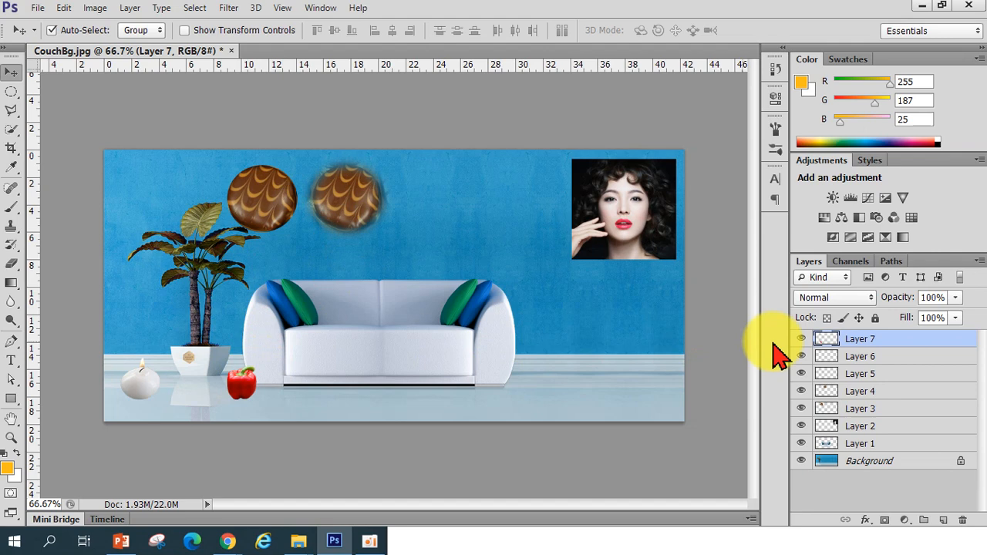
drag(254, 395, 231, 398)
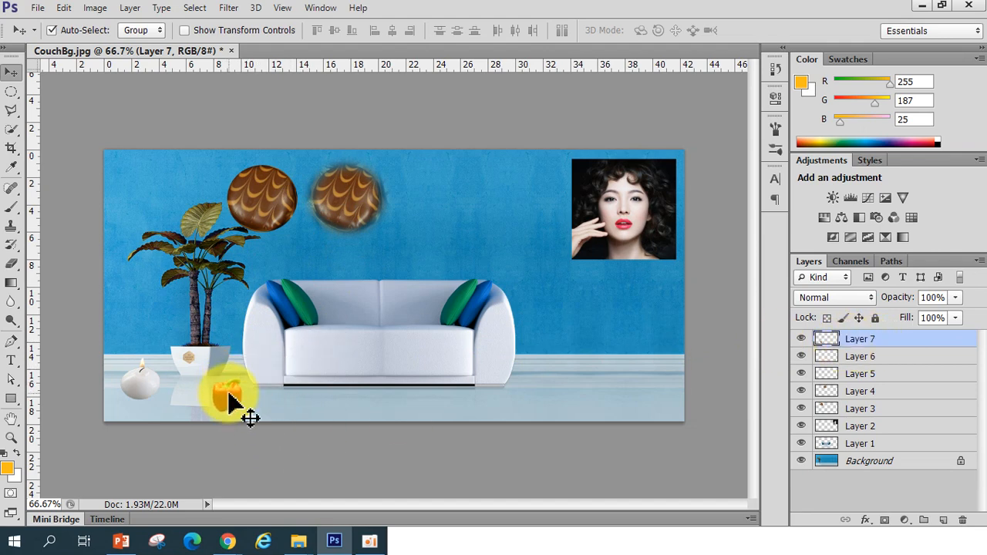
click(397, 340)
drag(448, 357, 467, 358)
drag(222, 401, 230, 390)
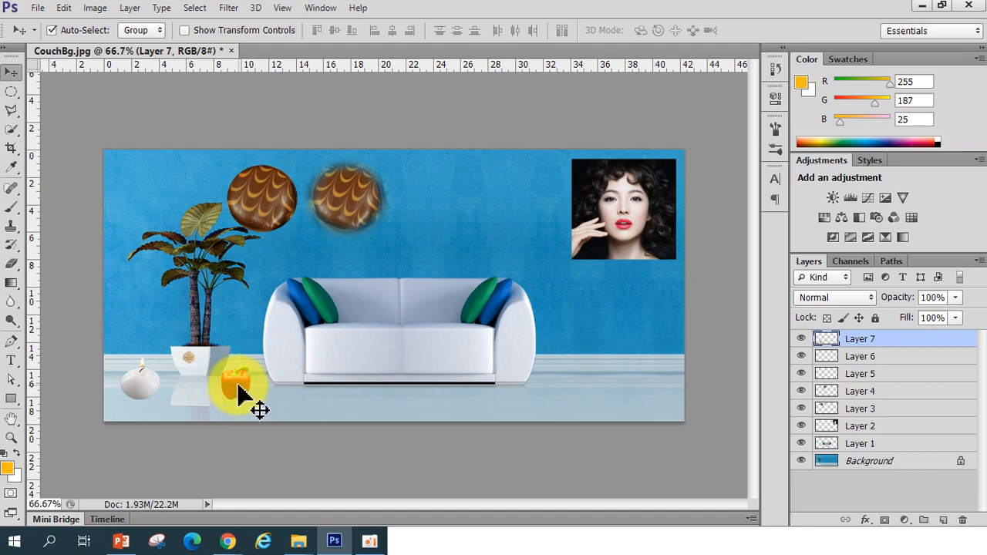
mouse_move(238, 384)
mouse_down()
mouse_move(269, 385)
mouse_move(236, 385)
mouse_up()
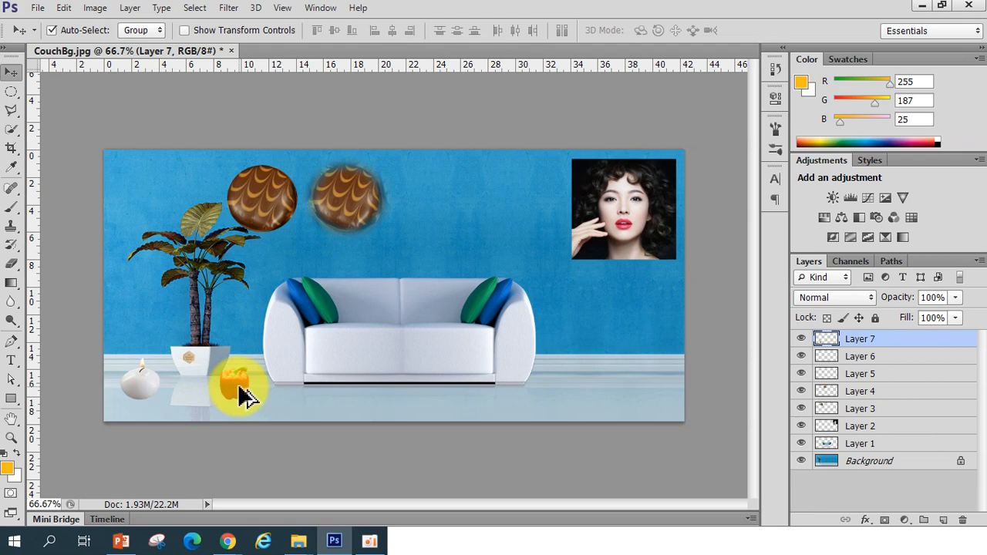
drag(241, 395, 297, 389)
key(Delete)
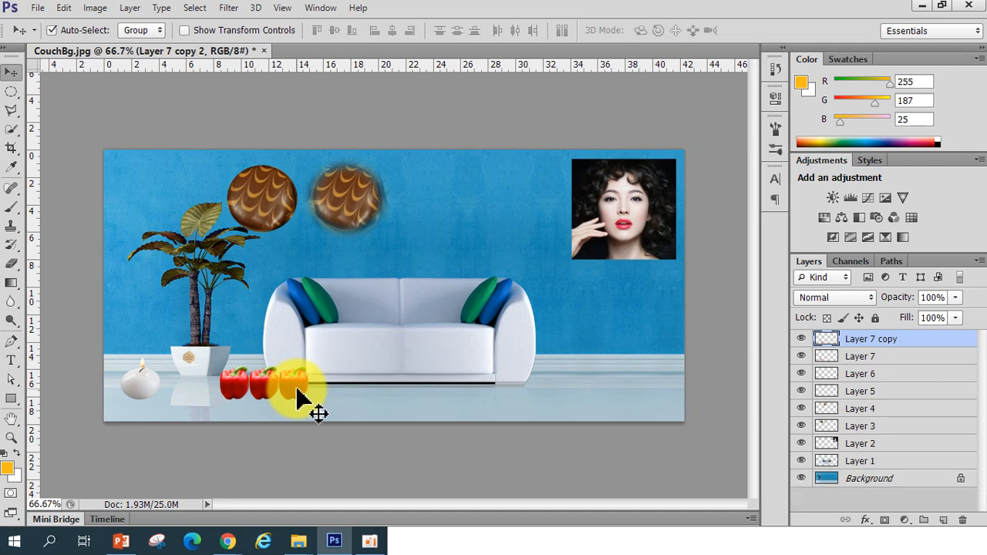
key(Delete)
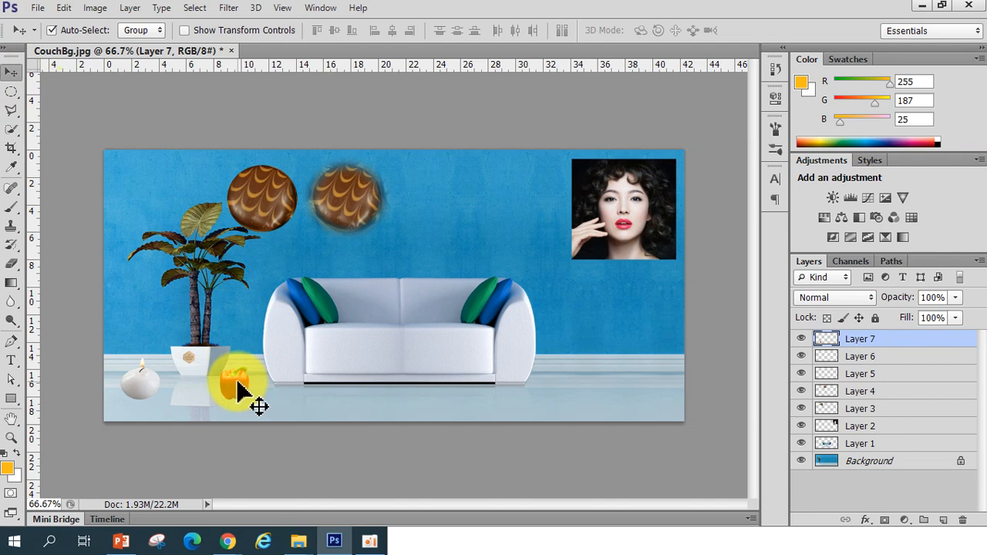
Shift the pepper slightly left and duplicate it into a cluster of three peppers beside the plant pot
mouse_move(238, 380)
mouse_down()
mouse_move(254, 383)
mouse_move(222, 382)
mouse_up()
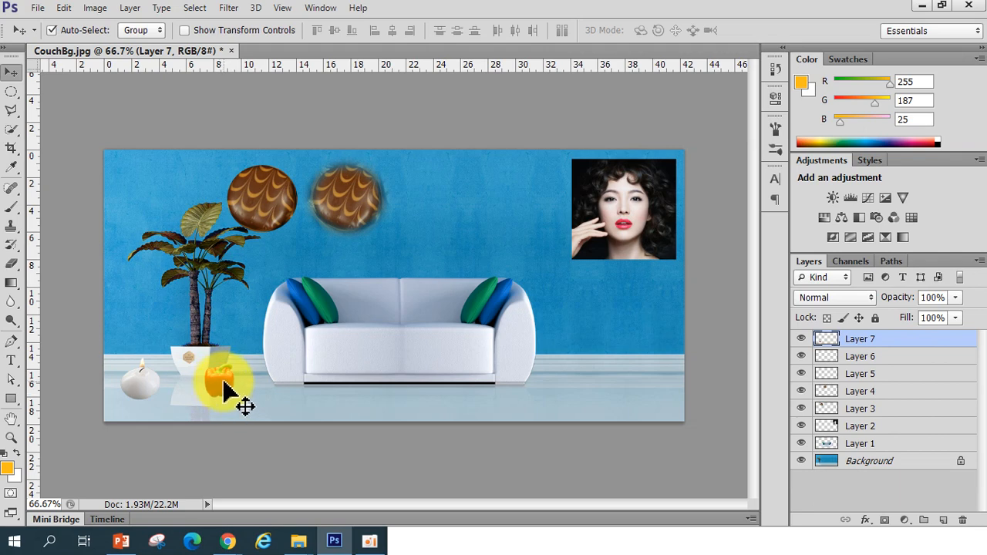
drag(220, 381, 227, 384)
key(ctrl+z)
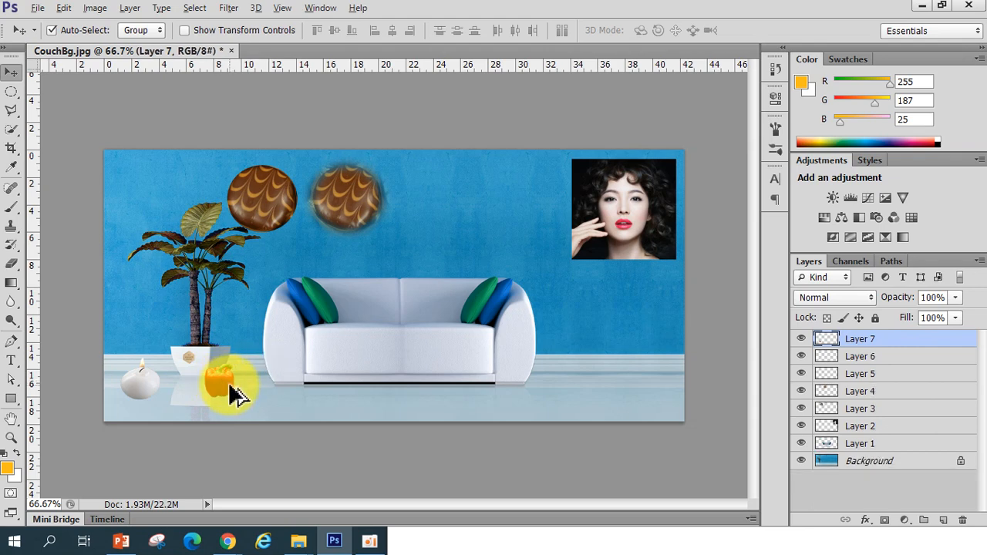
drag(220, 381, 238, 405)
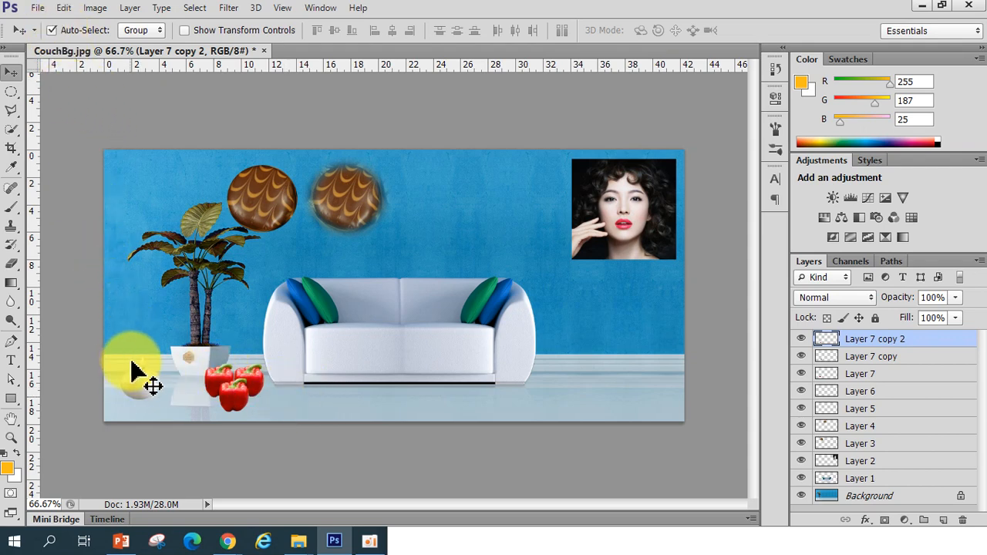
Duplicate the candle and place the copy beside the original candle on the floor
click(142, 388)
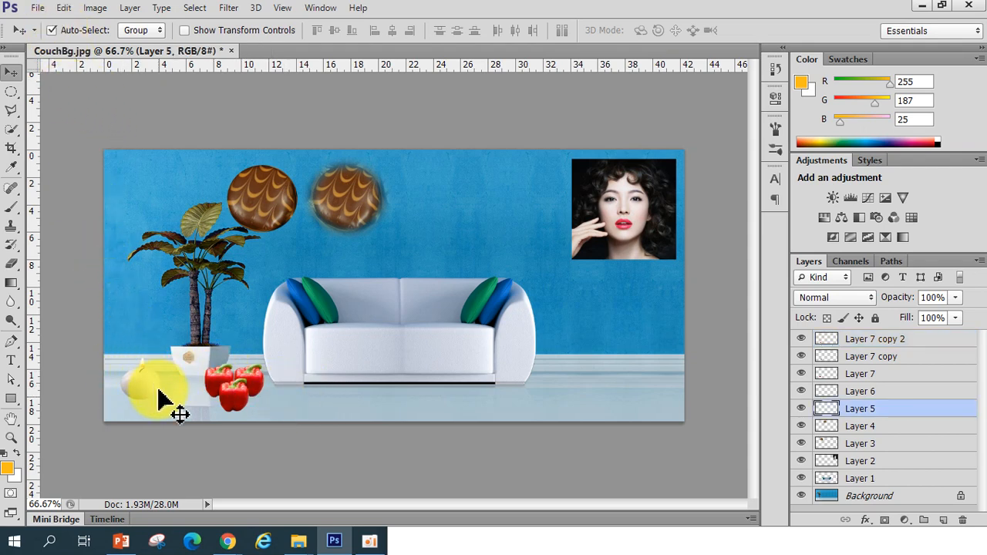
drag(140, 389, 162, 401)
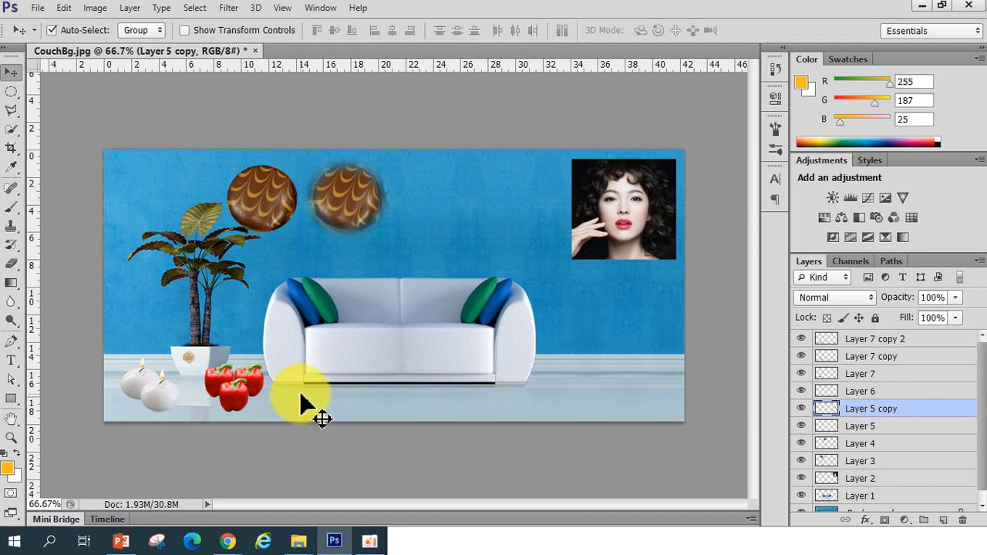
drag(301, 395, 218, 377)
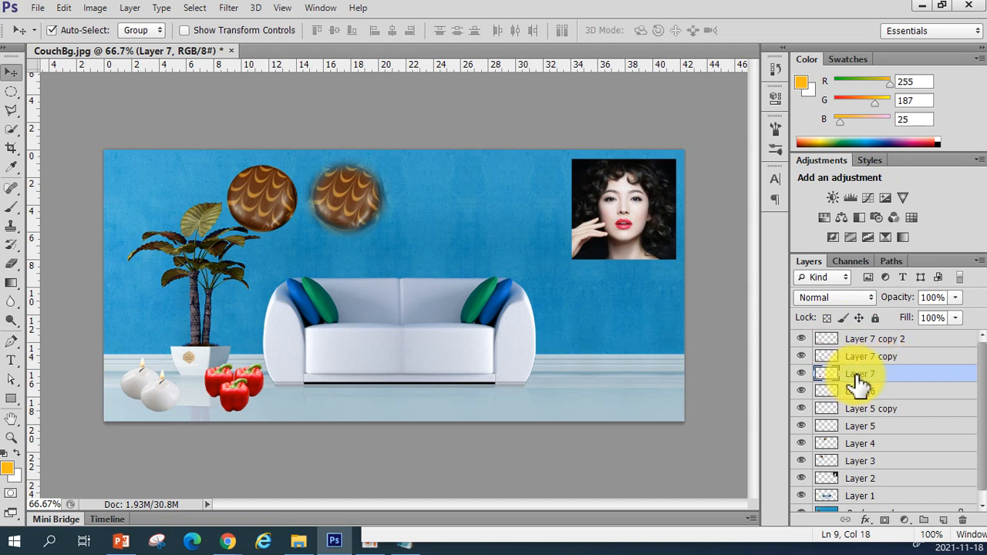
shift+click(899, 340)
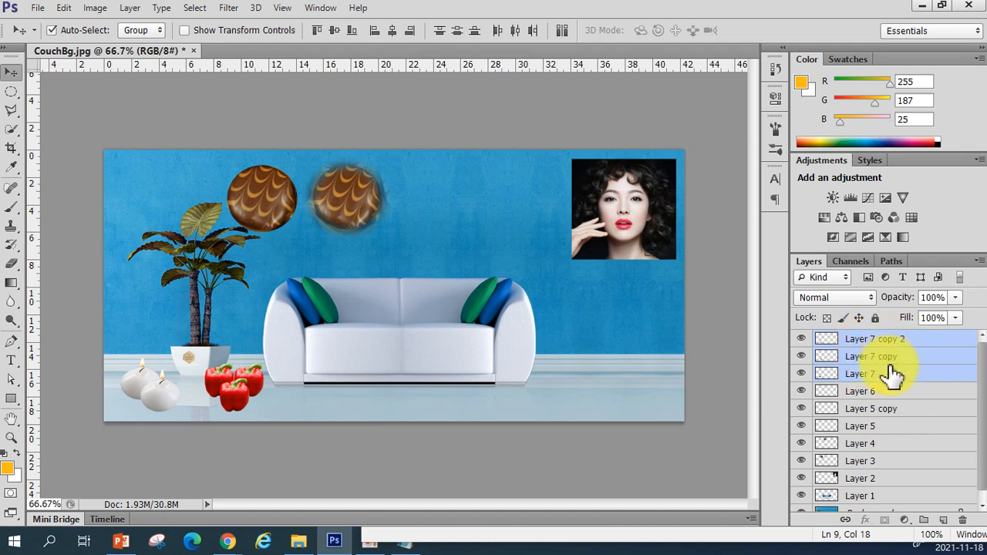
drag(229, 390, 579, 367)
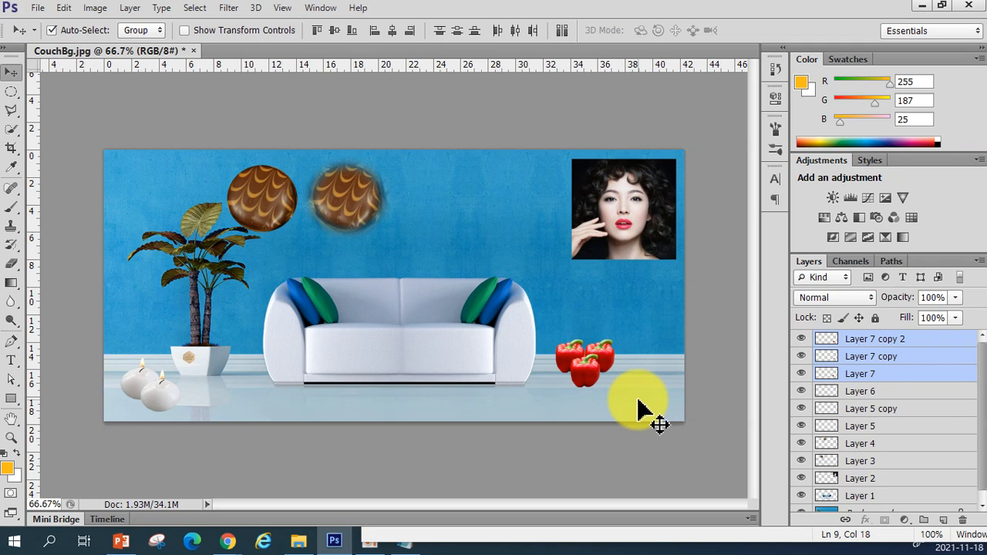
key(ctrl+z)
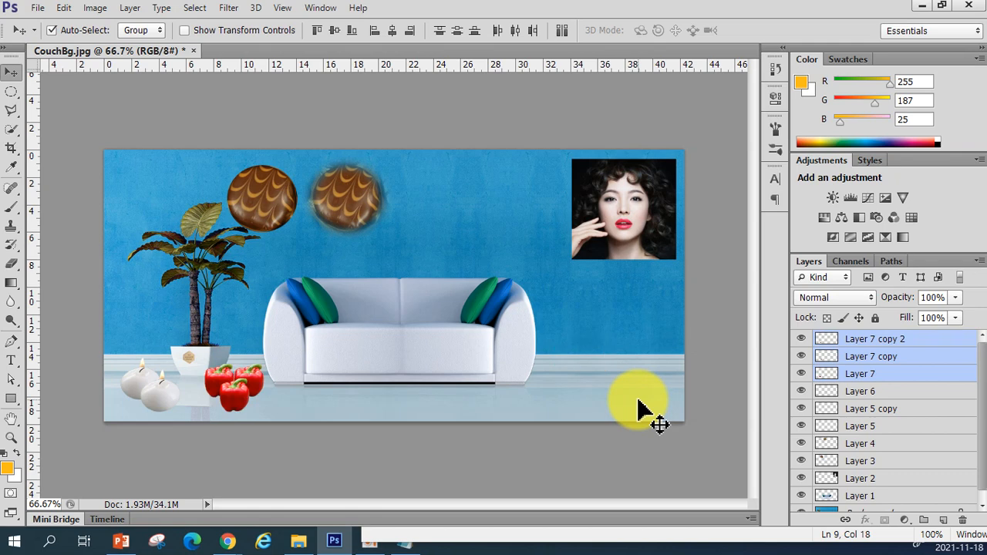
Select all three pepper layers together and nudge the pepper cluster slightly left
click(316, 471)
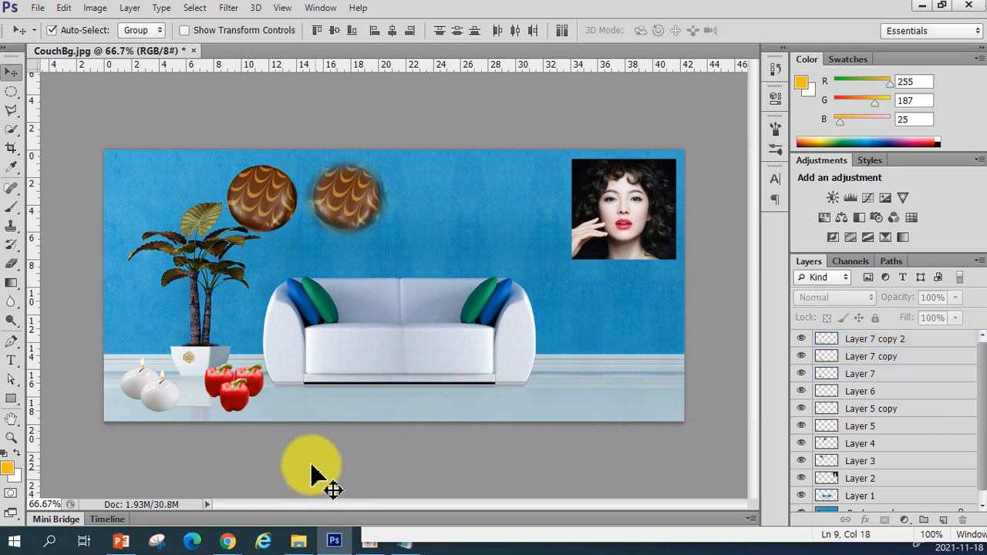
click(221, 393)
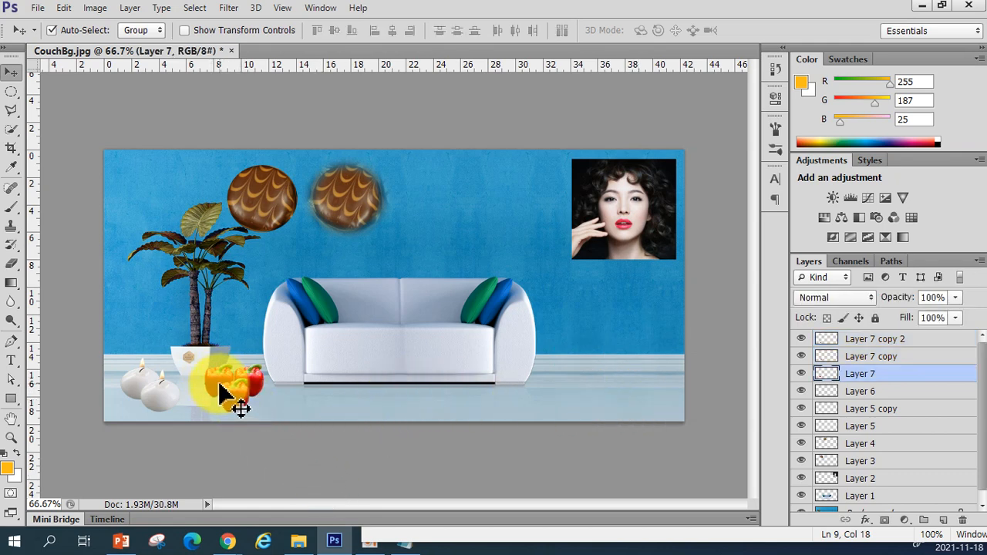
click(260, 378)
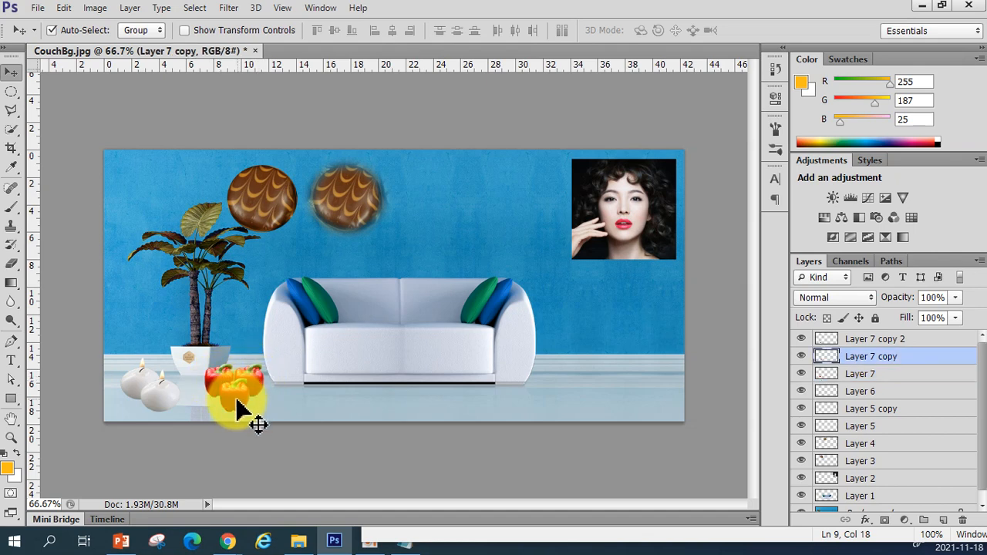
click(235, 402)
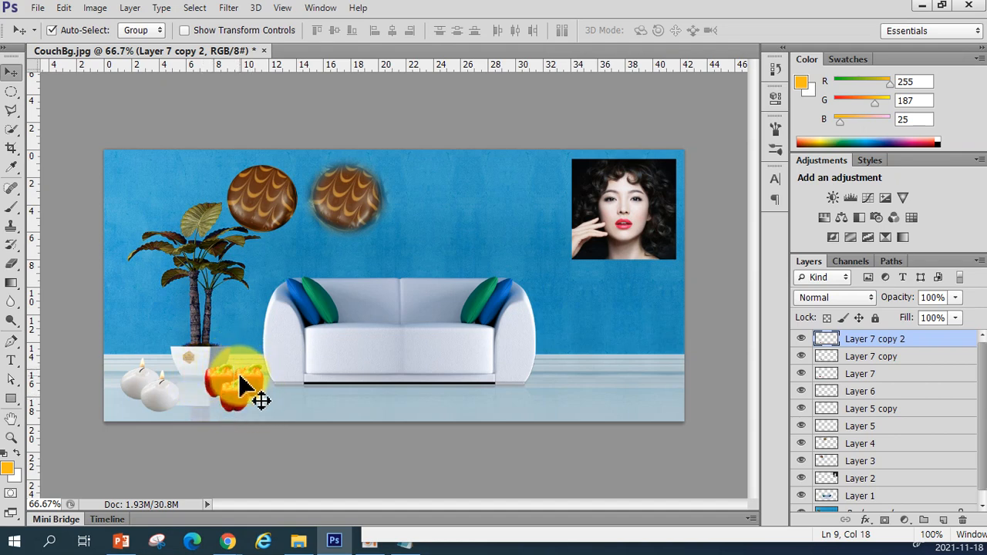
click(877, 376)
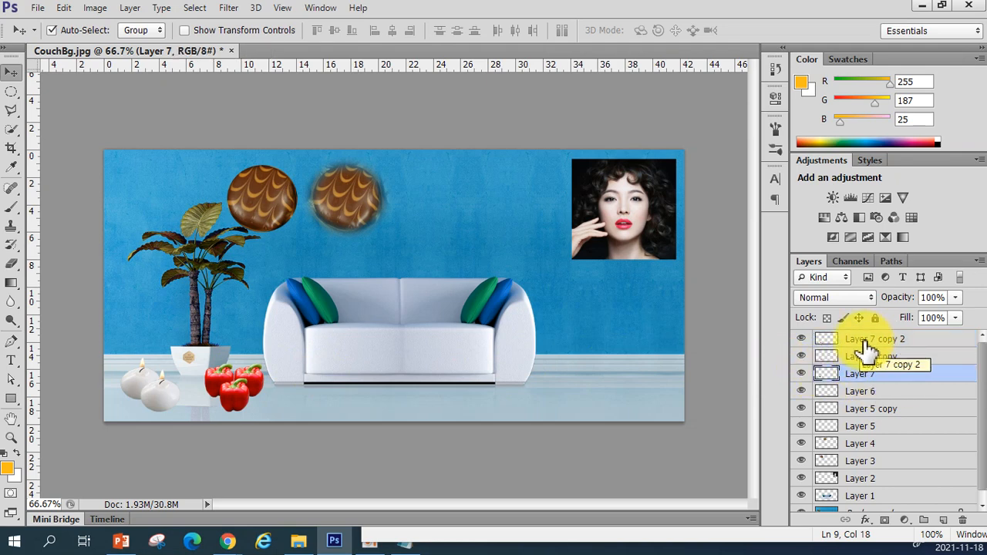
click(884, 344)
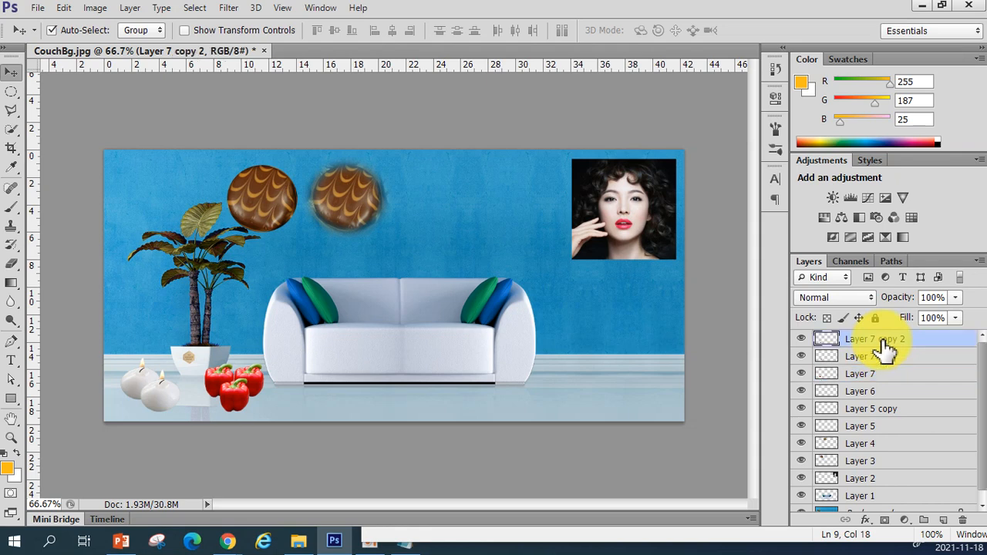
click(882, 376)
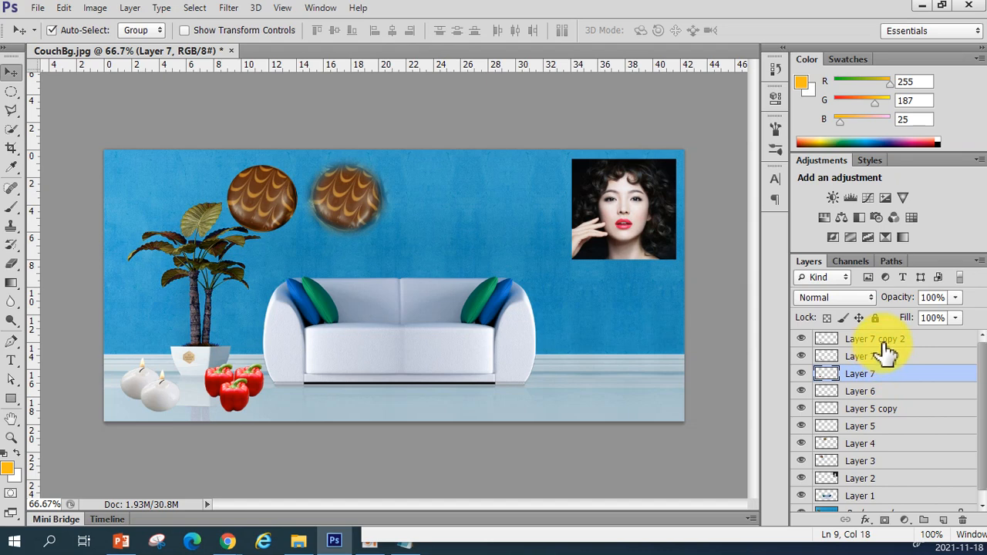
shift+click(882, 344)
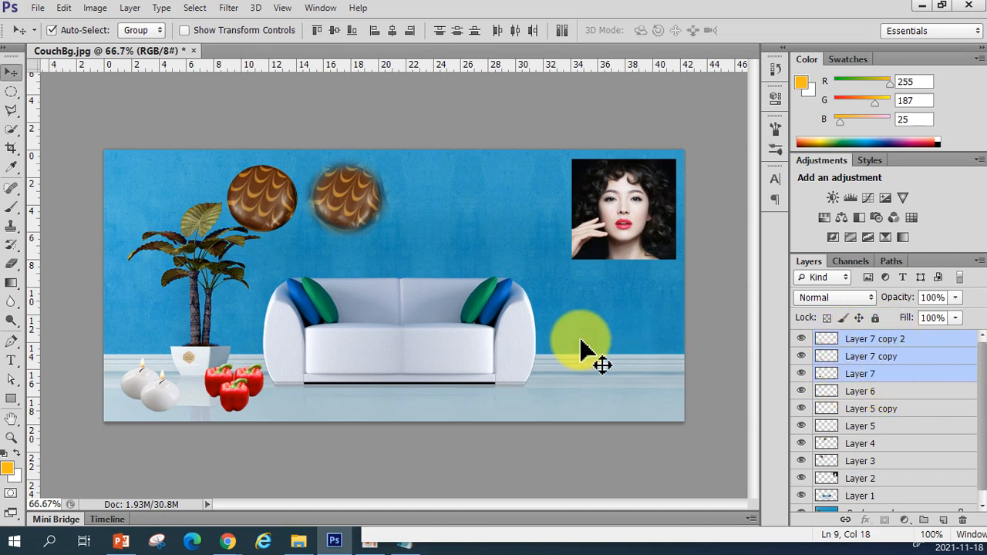
drag(249, 397, 236, 392)
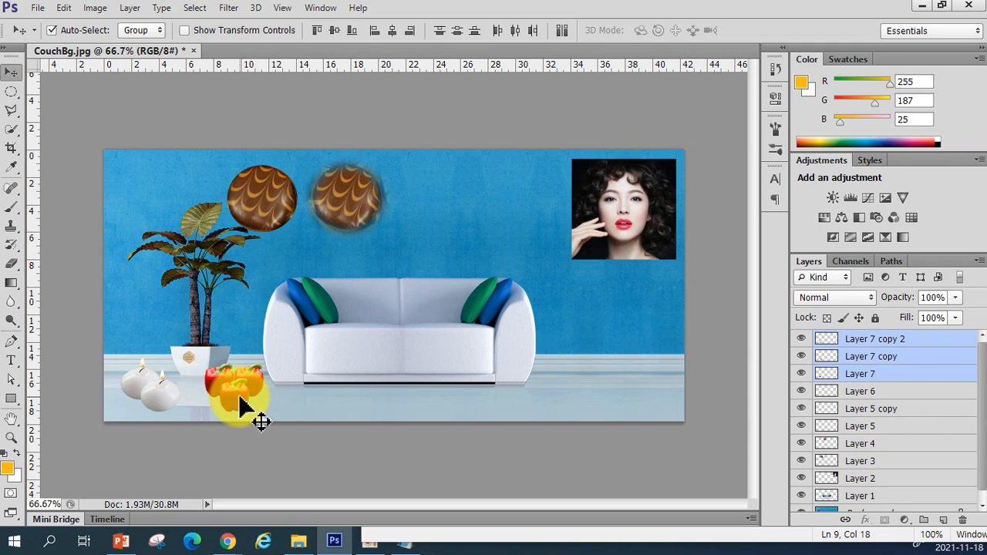
Move the candle copy in front of the peppers and raise its layer to the top of the stack
drag(166, 401, 191, 412)
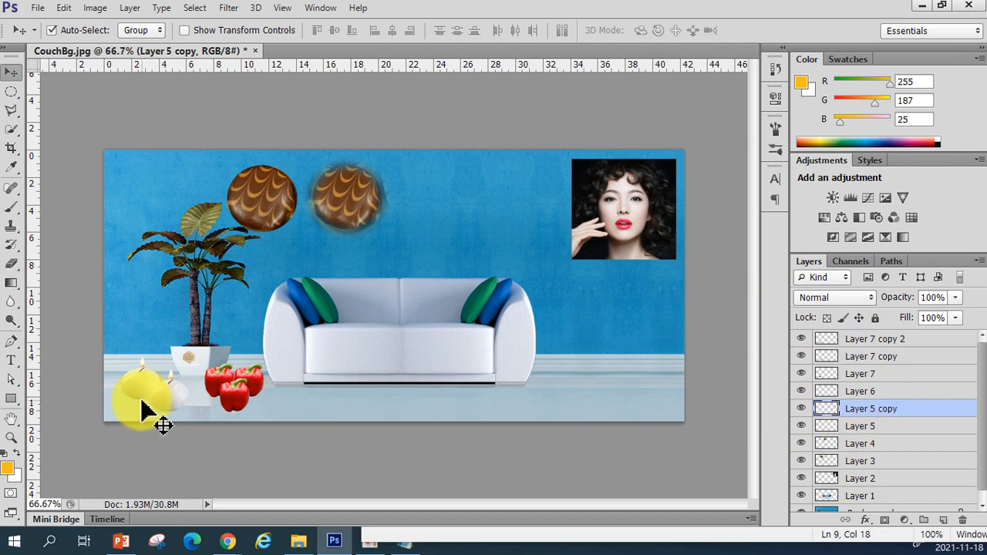
drag(174, 401, 199, 411)
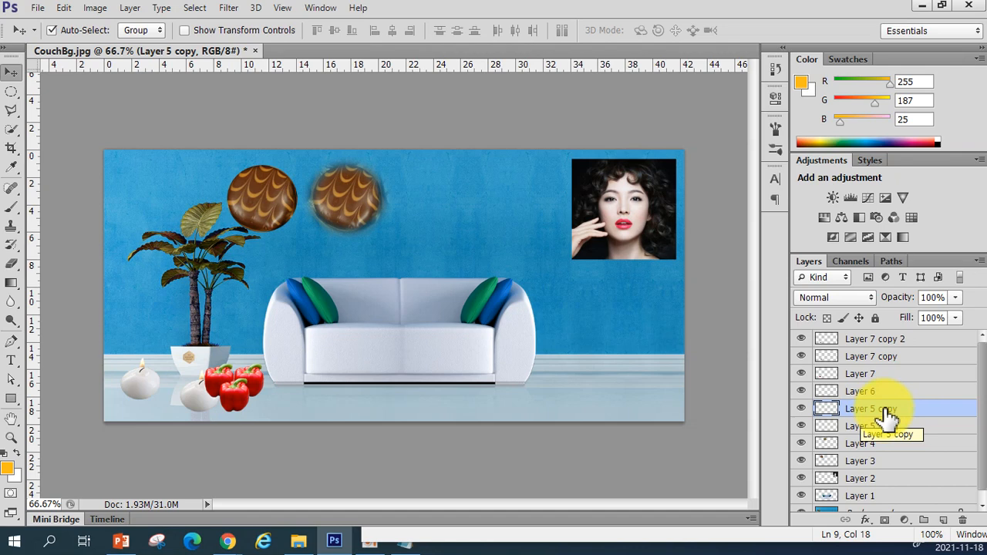
drag(887, 416, 890, 337)
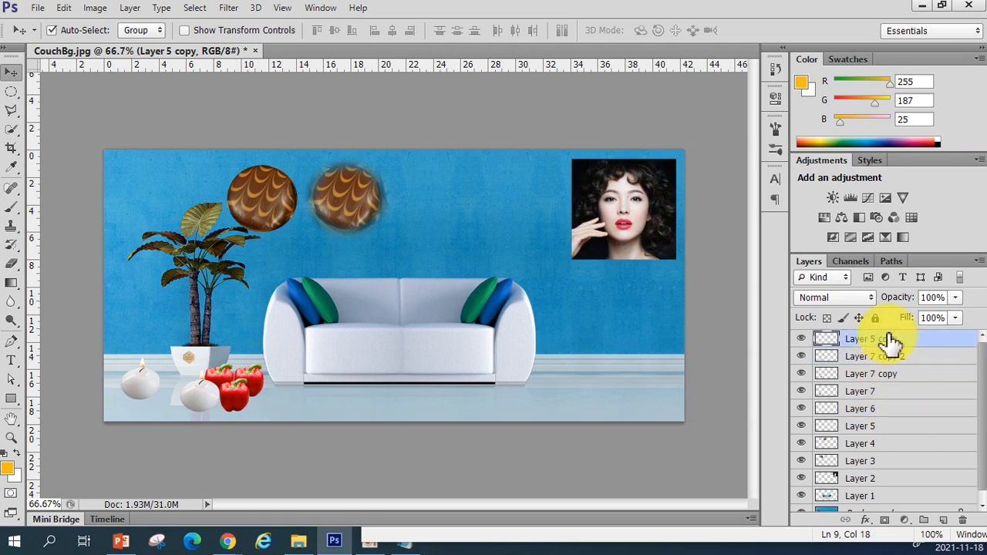
mouse_move(209, 403)
mouse_down()
mouse_move(227, 393)
mouse_move(219, 406)
mouse_up()
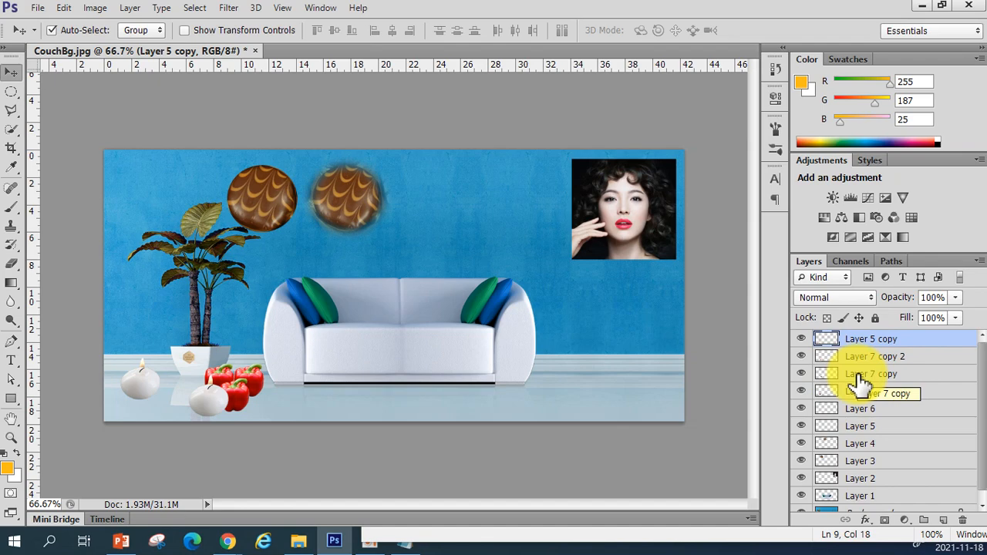
Open the Clock image from the project folder
key(w)
click(39, 9)
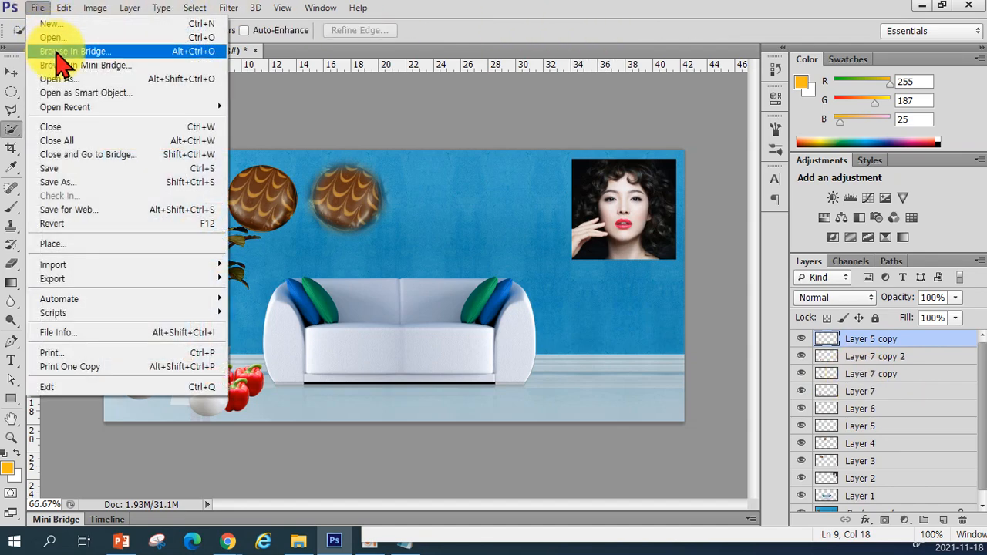
click(46, 37)
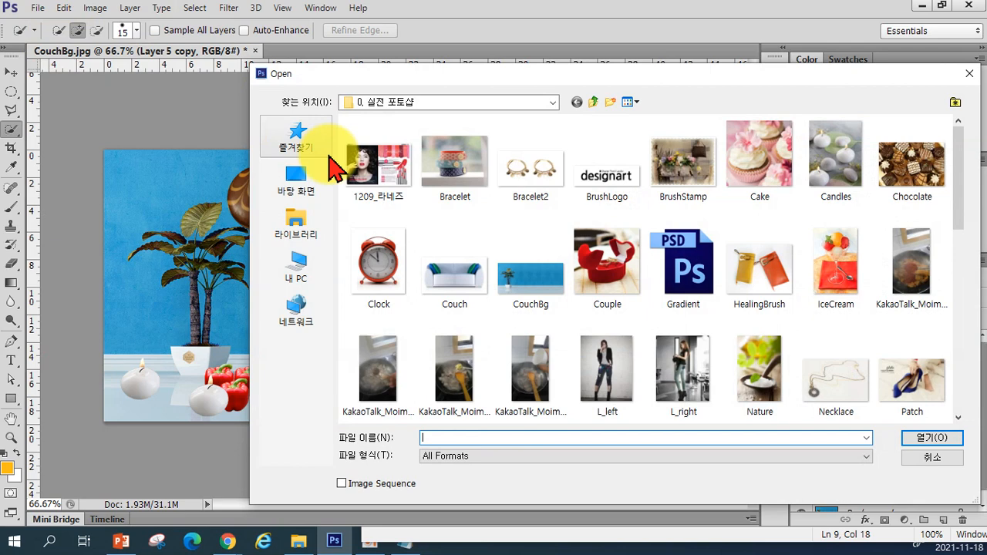
click(380, 260)
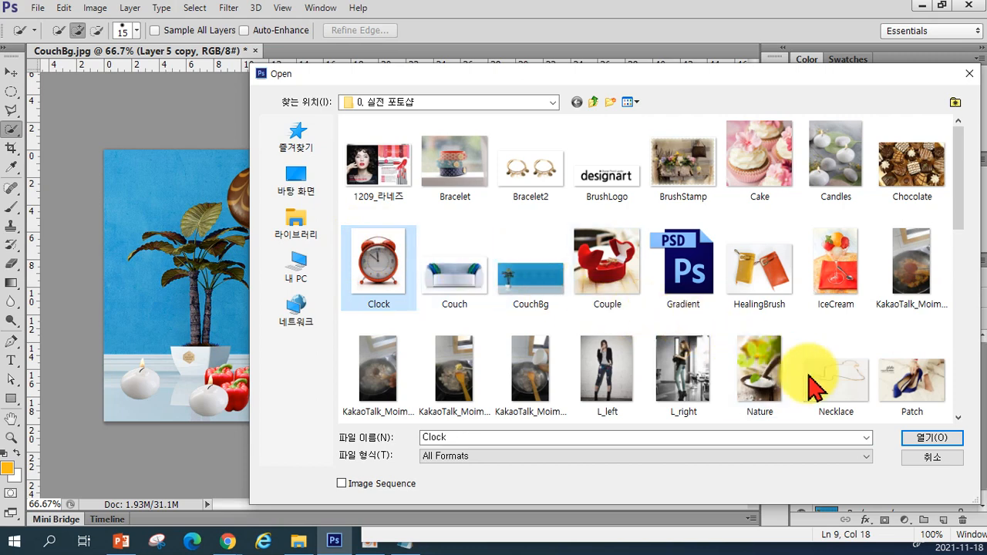
click(931, 438)
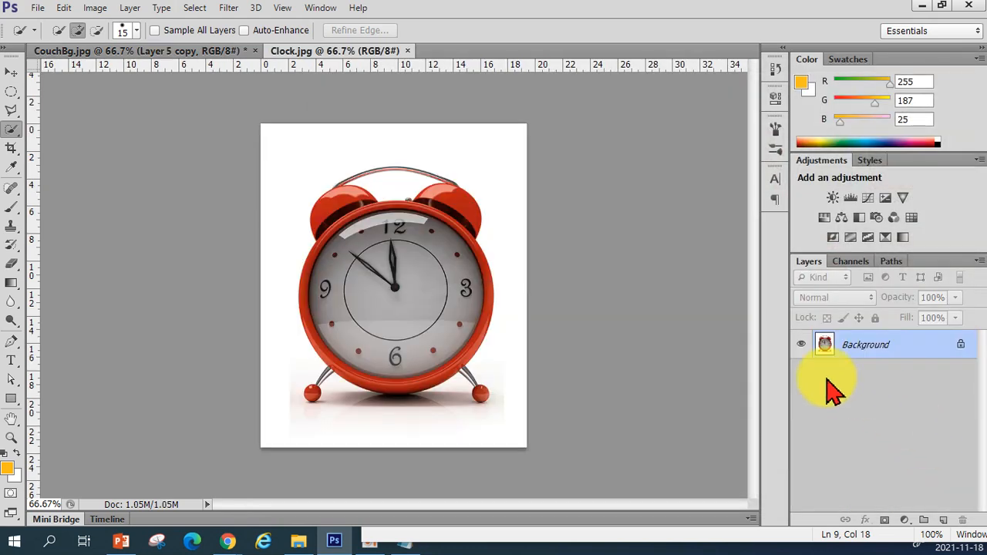
Float the Clock window over the room image and set the Magic Wand tool's tolerance to 50
drag(340, 52, 421, 145)
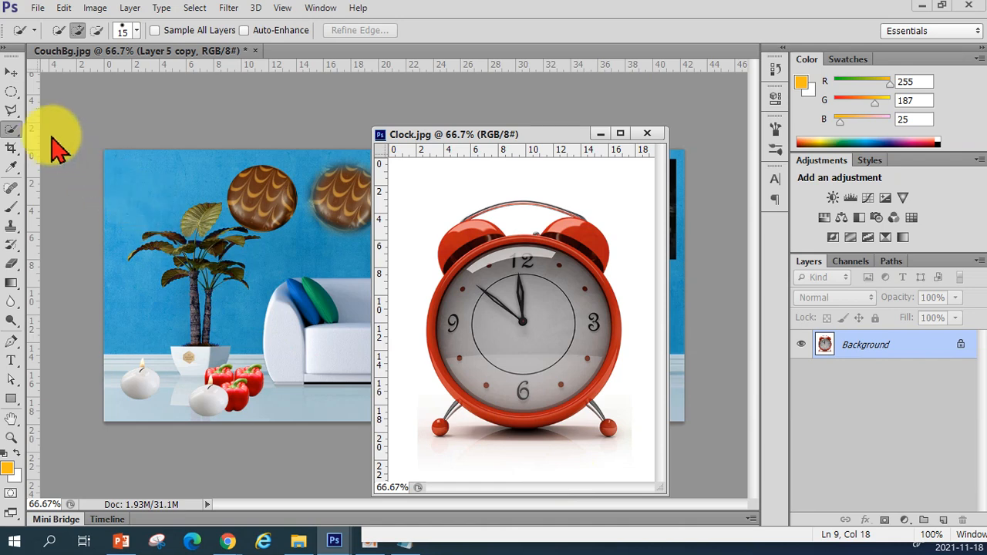
right_click(14, 128)
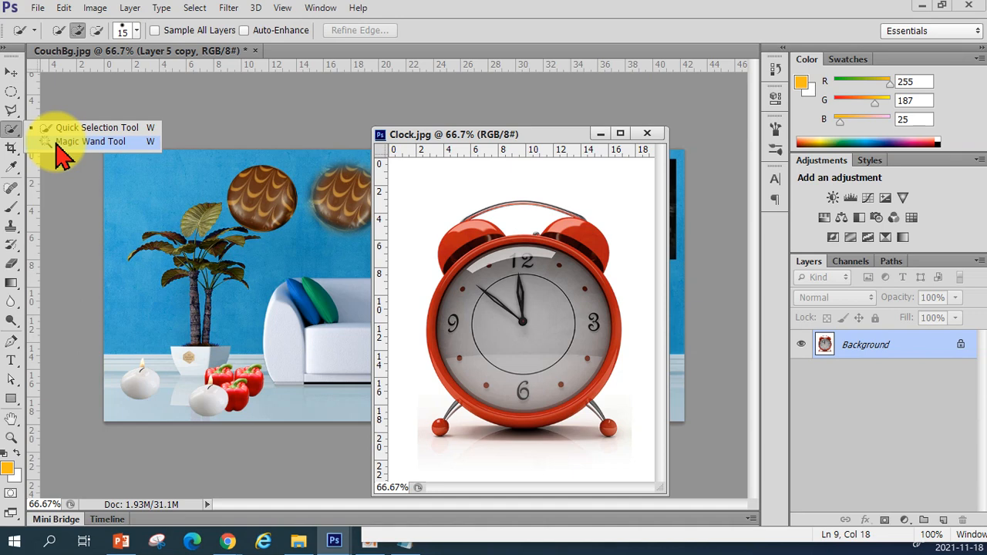
click(90, 142)
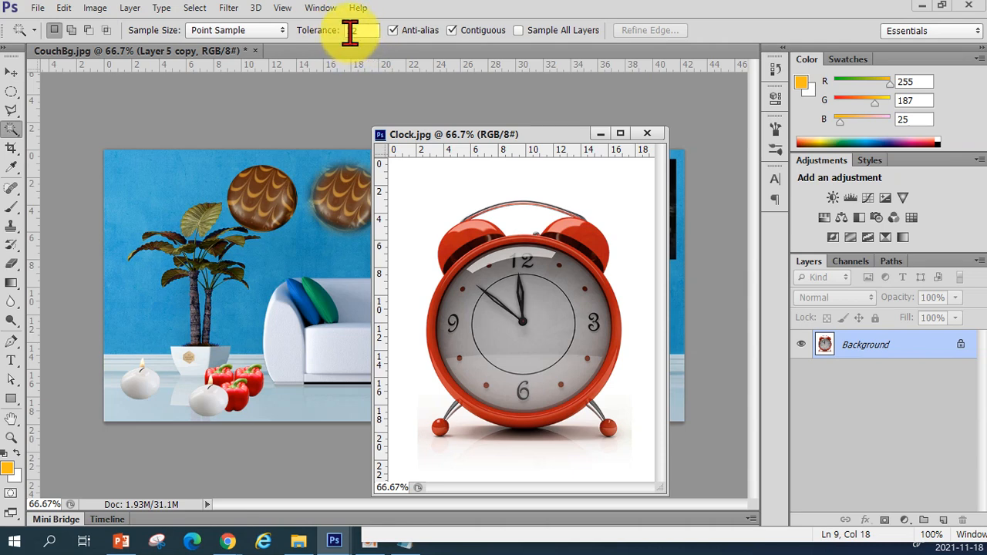
drag(365, 30, 334, 32)
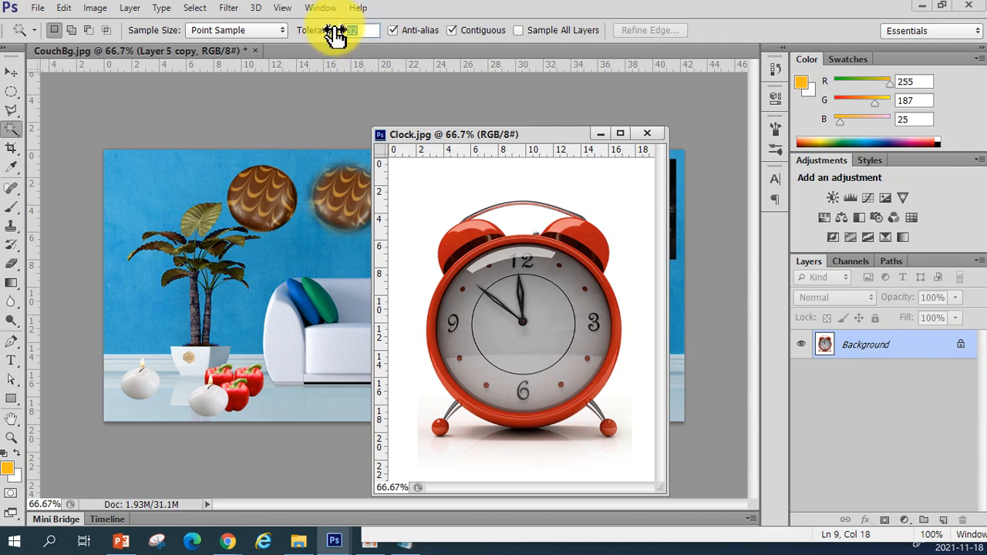
text(50)
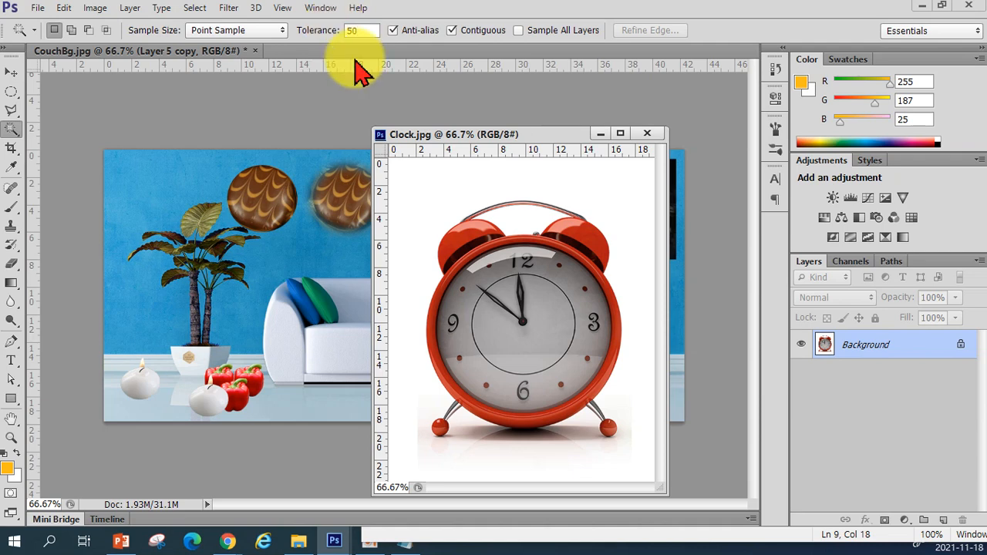
click(421, 187)
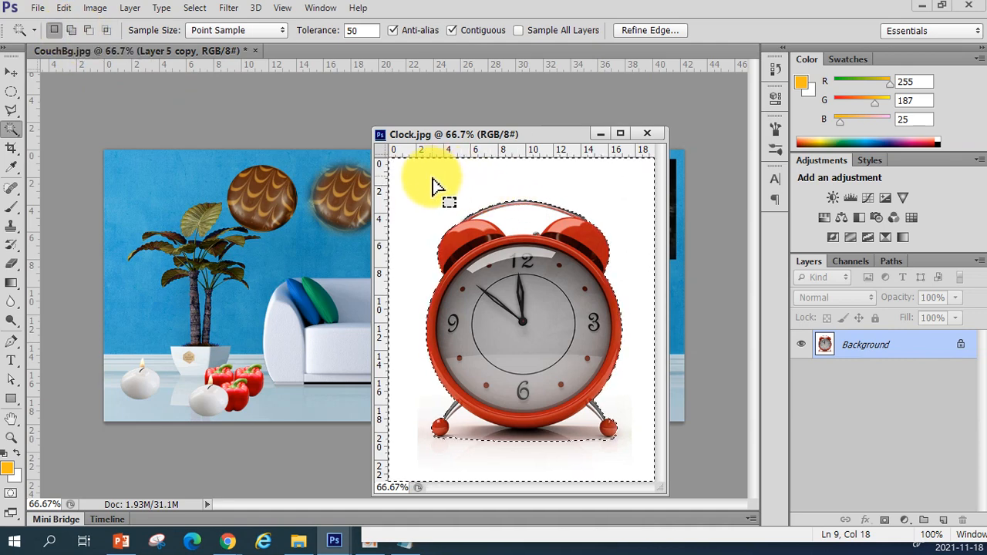
click(518, 219)
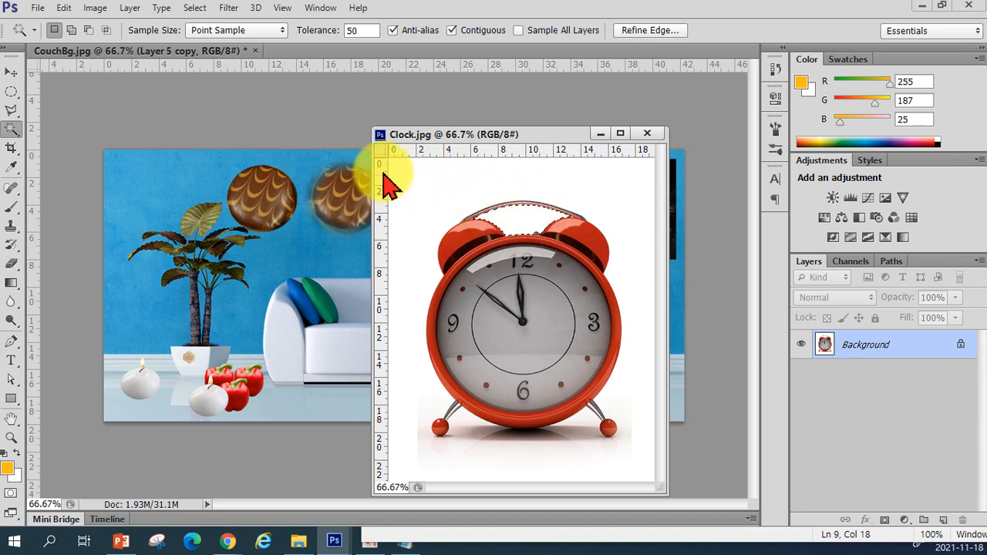
key(ctrl+d)
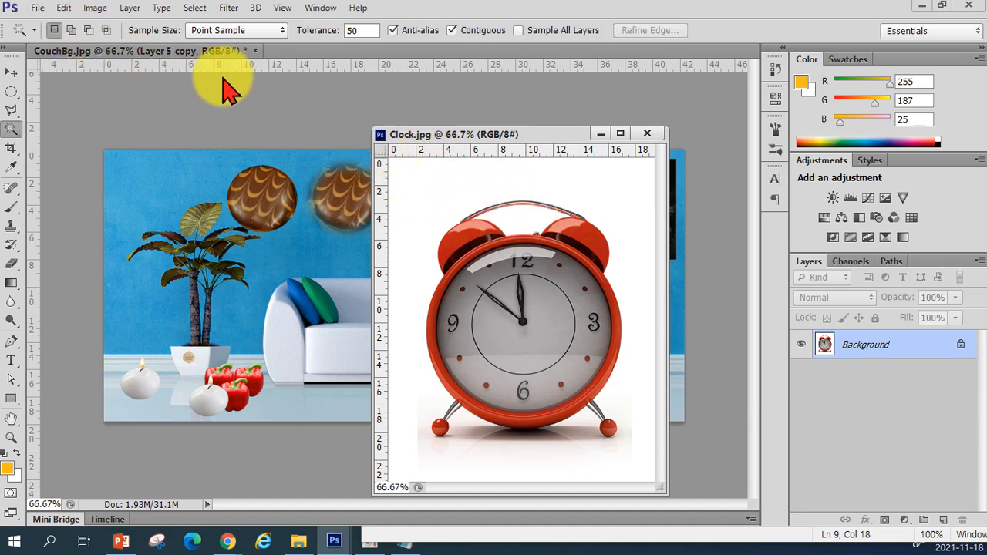
Select the Clock image's white background with the Magic Wand in add mode, then invert the selection to isolate the clock
click(71, 31)
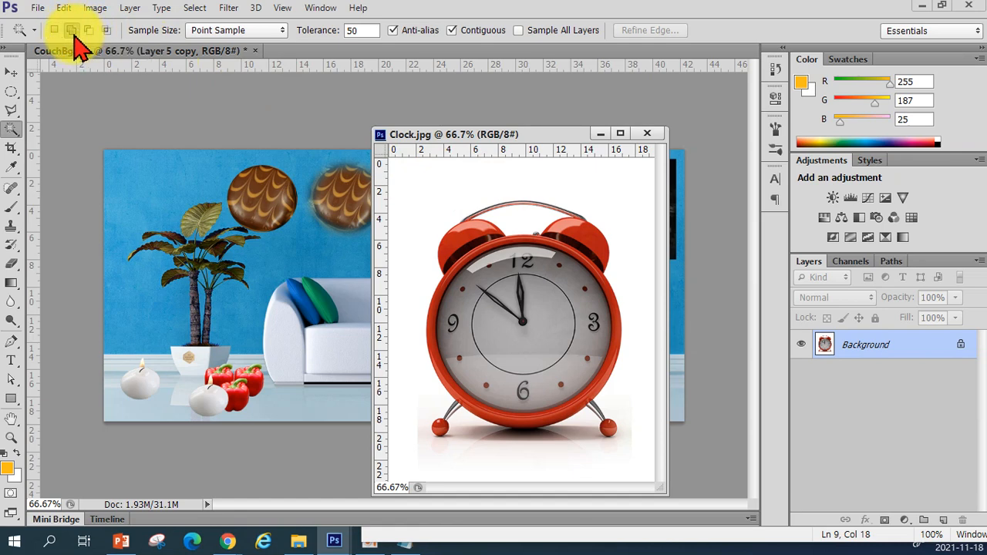
click(429, 184)
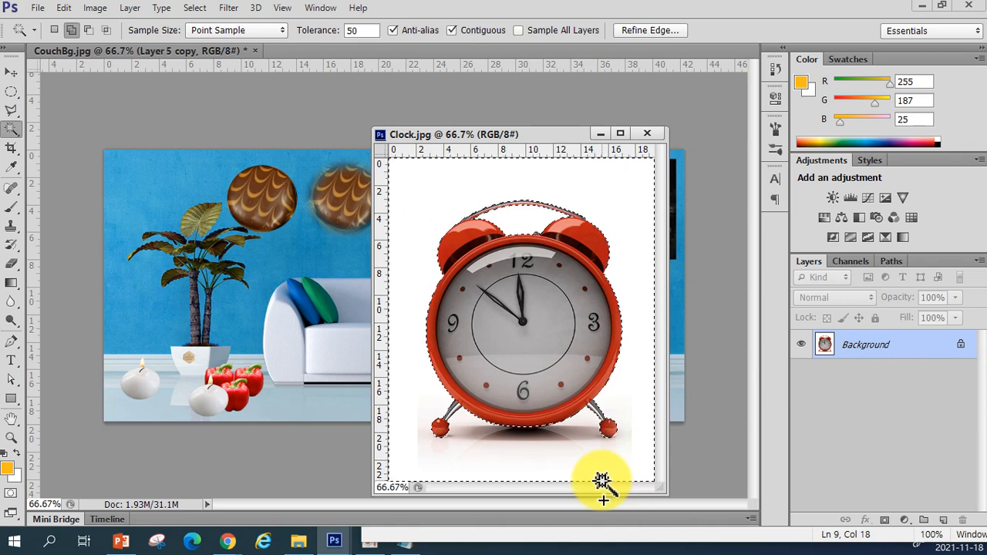
click(197, 10)
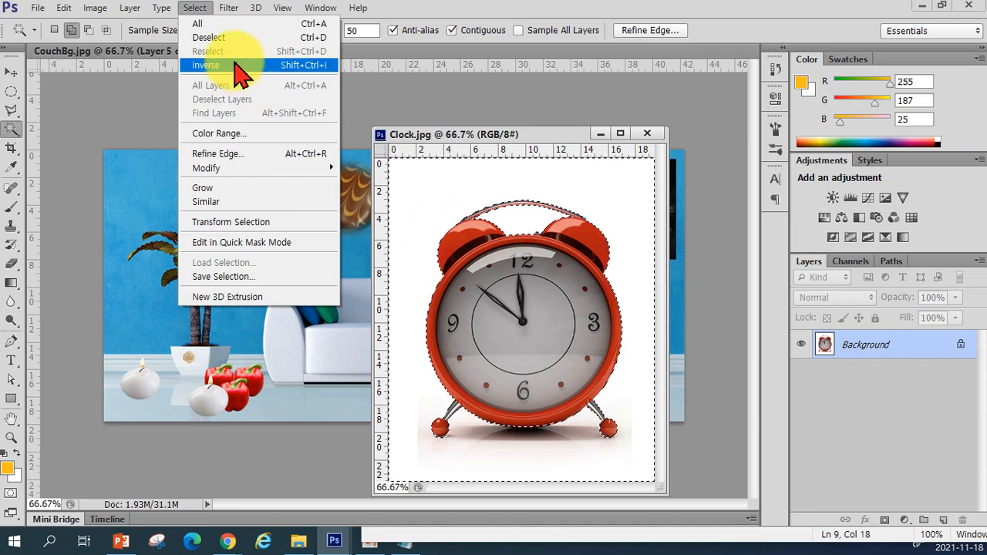
click(200, 7)
click(201, 7)
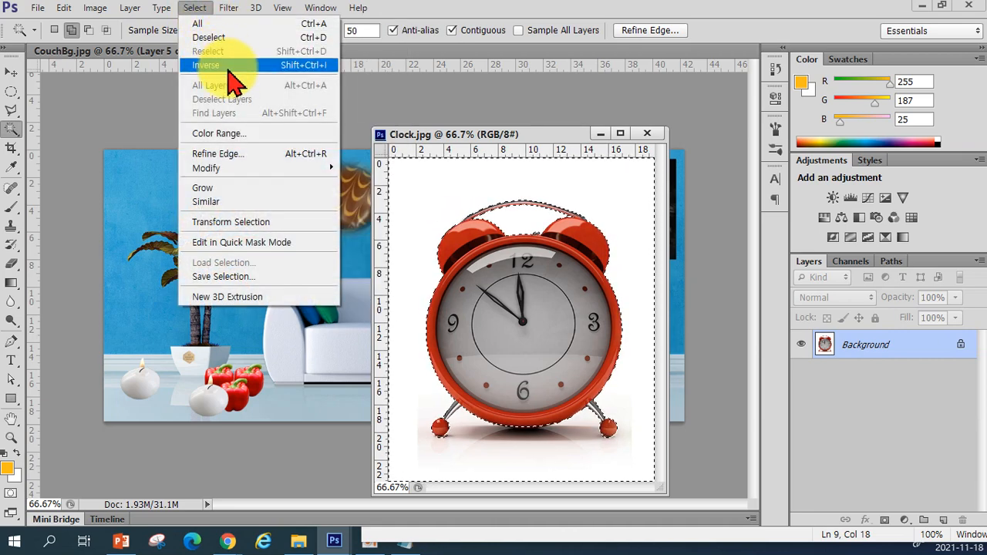
click(531, 138)
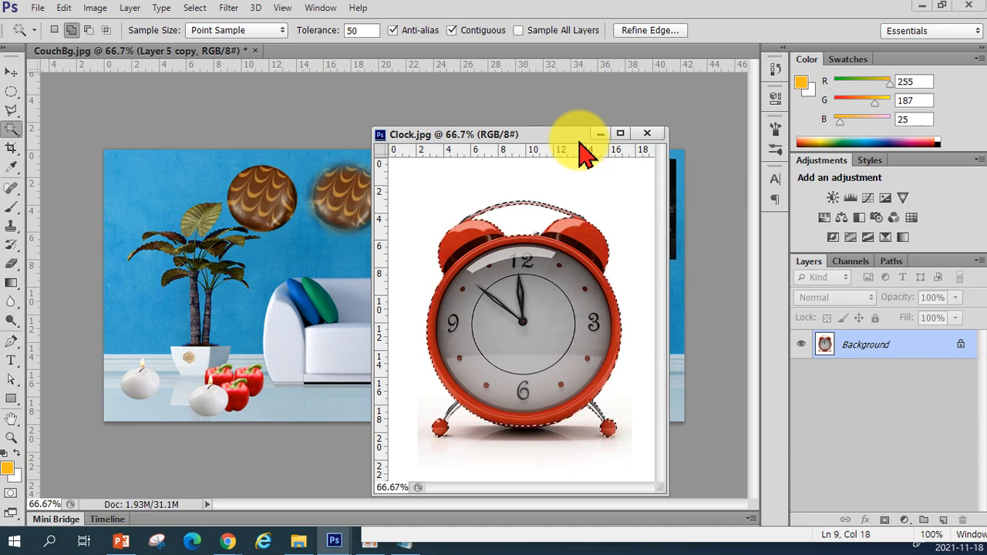
Drag the isolated clock into the CouchBg room image with the Move tool
click(11, 72)
drag(495, 307, 346, 342)
drag(331, 309, 237, 274)
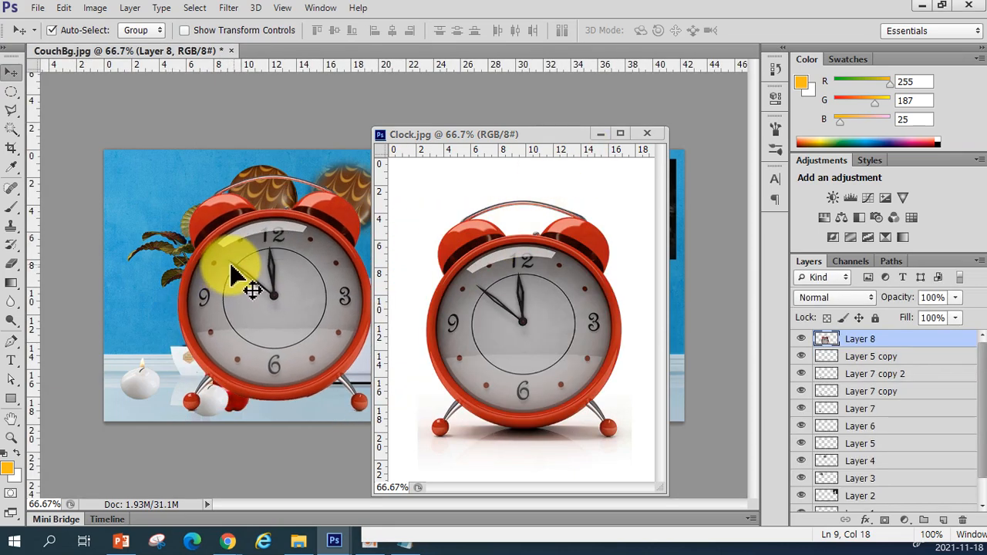
Close the Clock document and shift the clock about 7.4 cm to the right in the room
click(647, 136)
drag(335, 319, 434, 316)
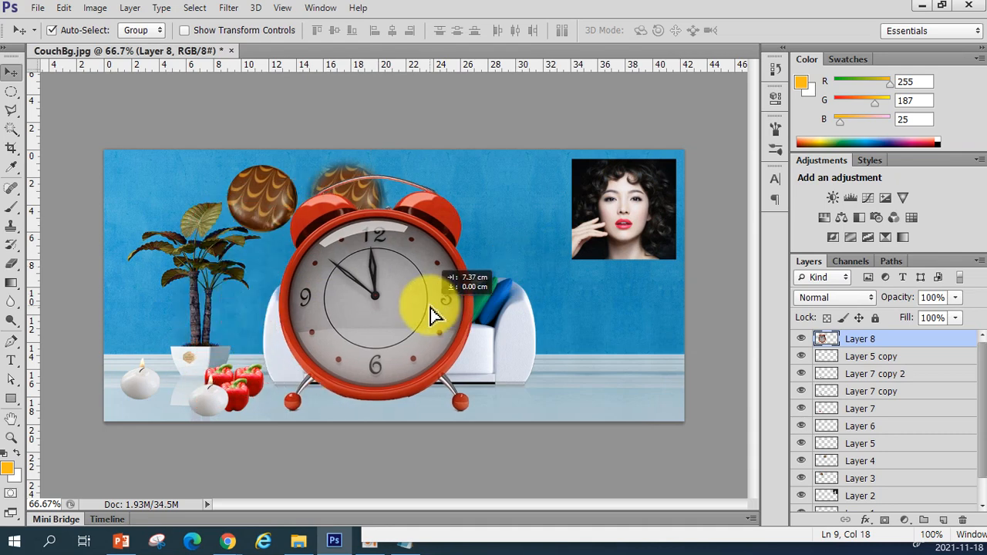
Switch to Notepad and add a note line 'CTRL + SHIFT + I 선택영역반전'
click(406, 541)
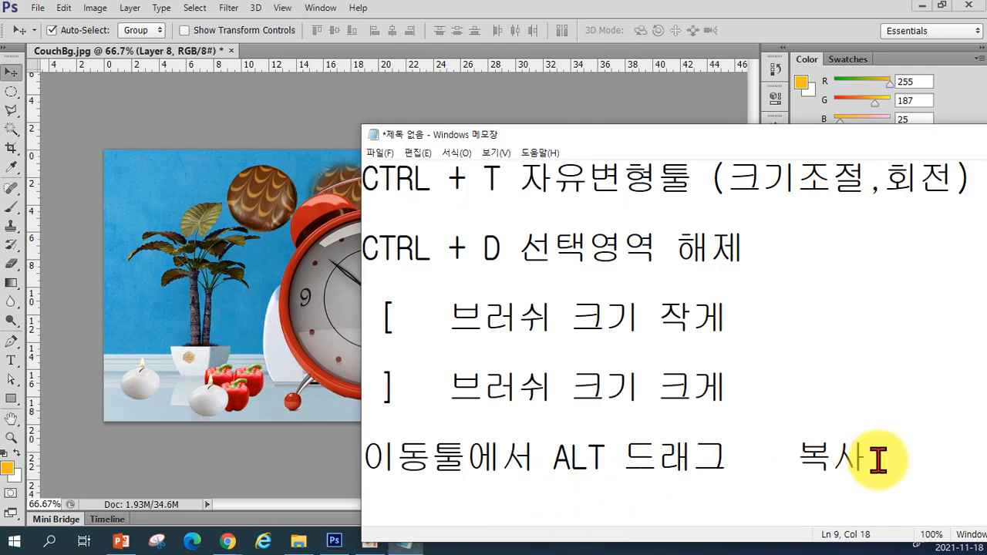
key(Return)
key(Return)
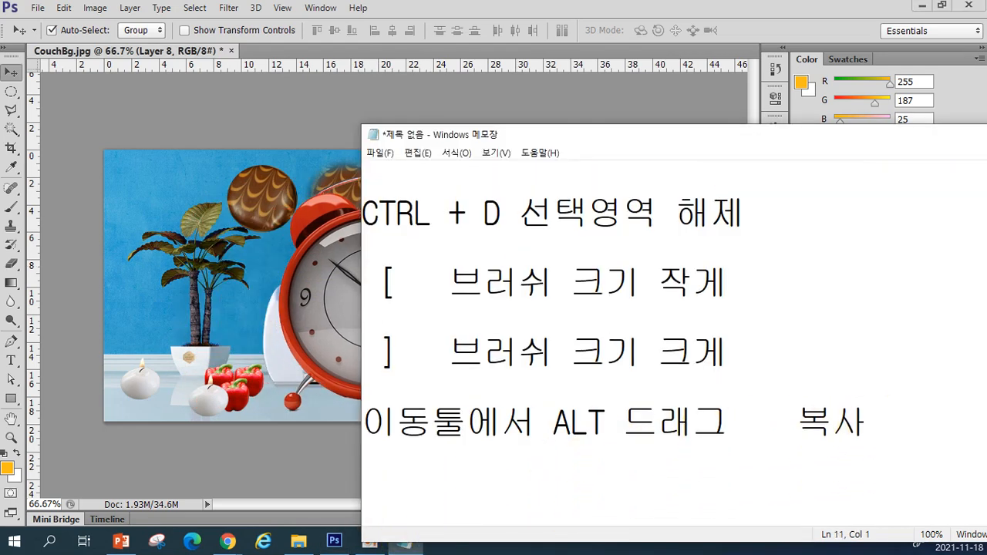
text(ㅅ)
key(BackSpace)
text(CTRL + SHIFT+)
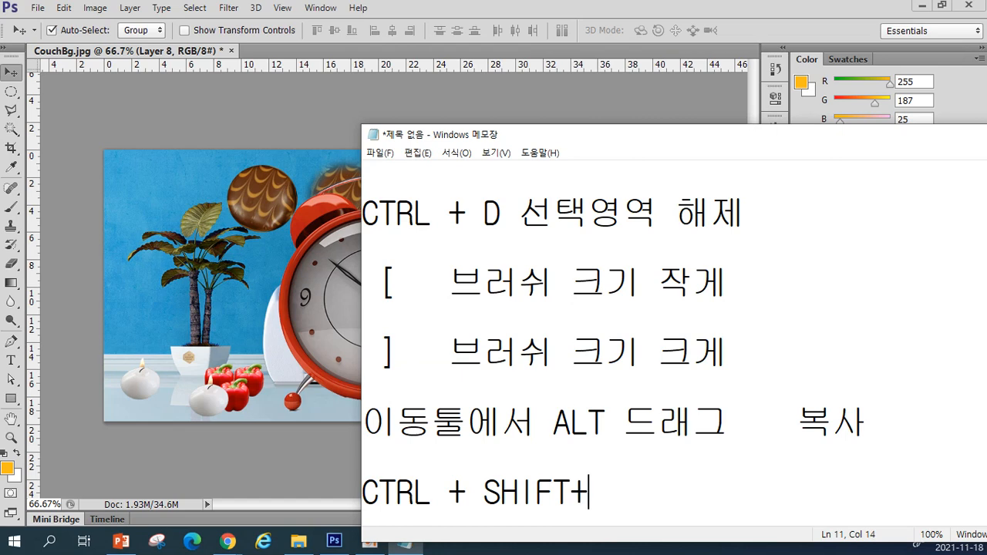
key(Left)
key(Right)
text(I     )
text( 선택영ㅇ)
text(역반전)
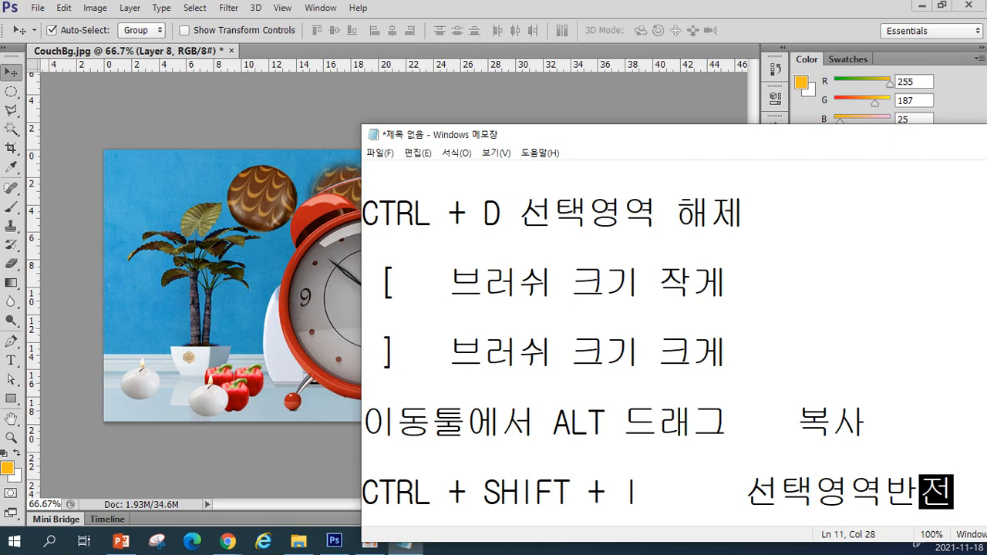
Return to Photoshop and shrink the clock with Free Transform so it sits small on the floor beside the peppers
click(312, 301)
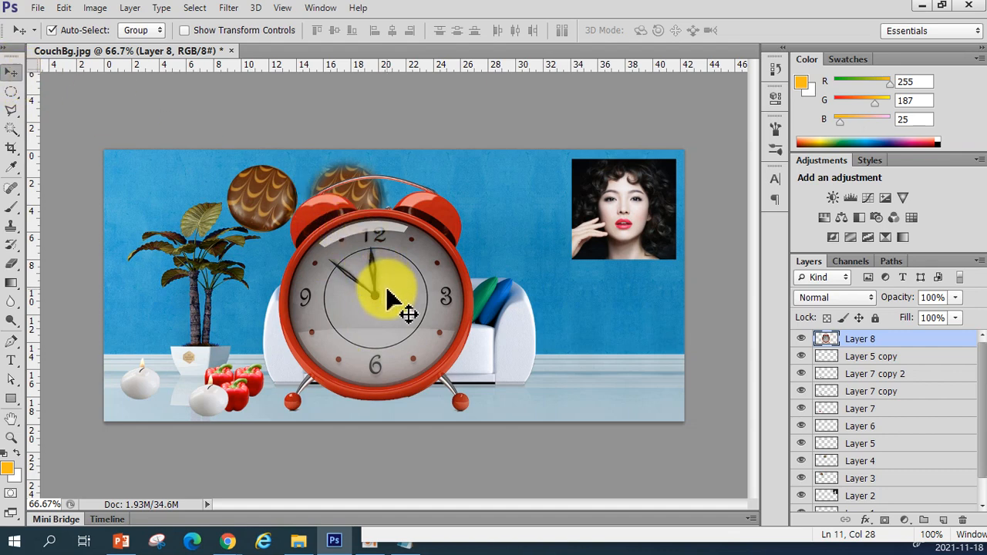
key(ctrl+t)
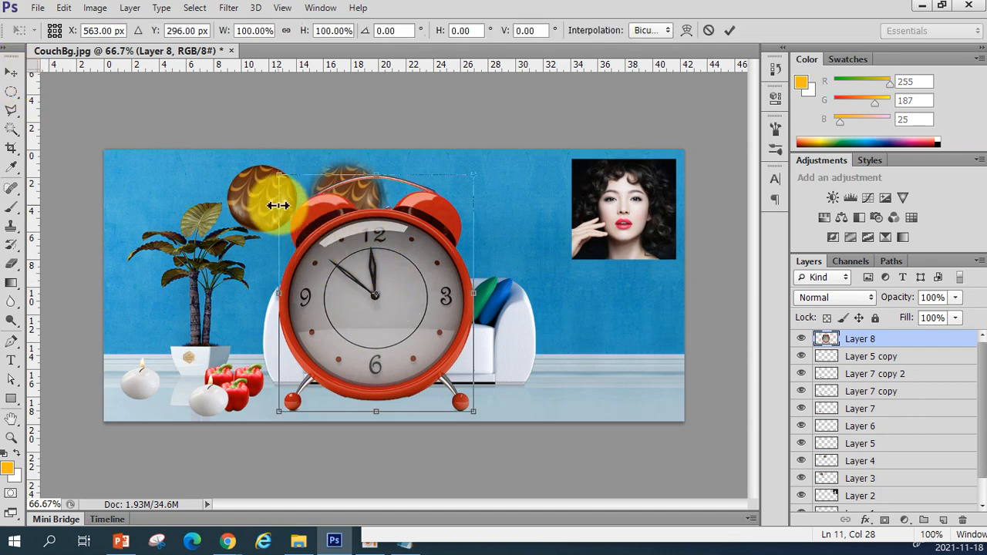
drag(277, 176, 305, 393)
double_click(458, 378)
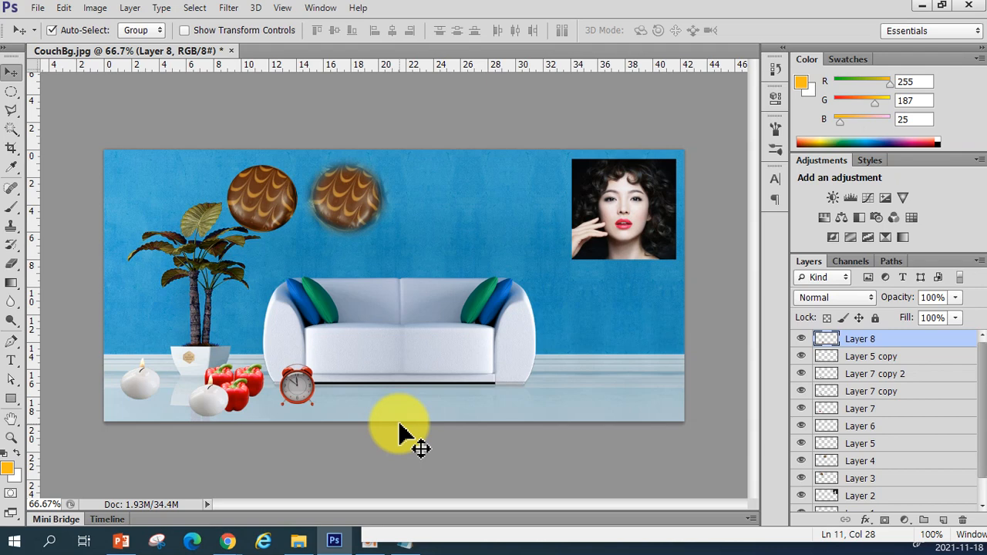
Open the Bracelet image from the project folder
click(430, 247)
click(37, 7)
click(69, 39)
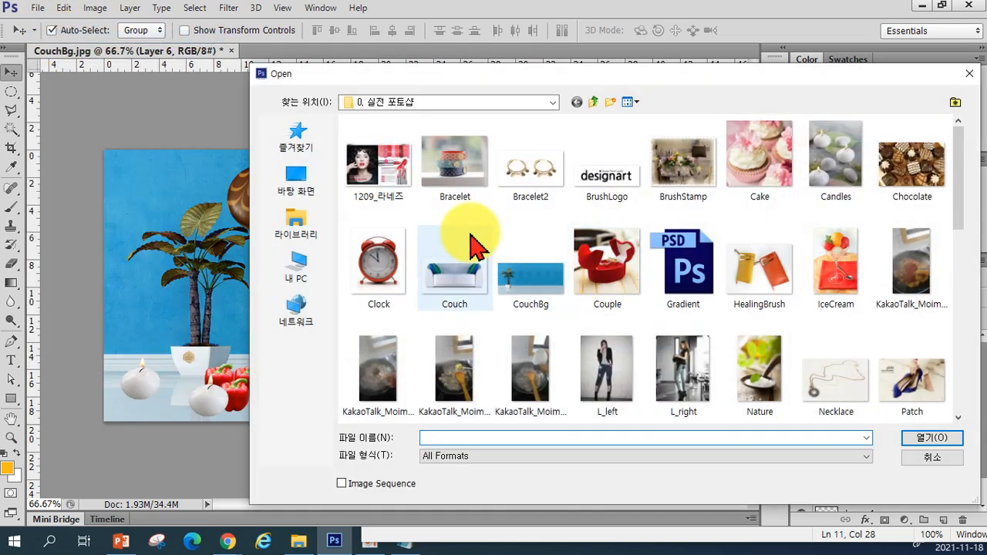
click(454, 175)
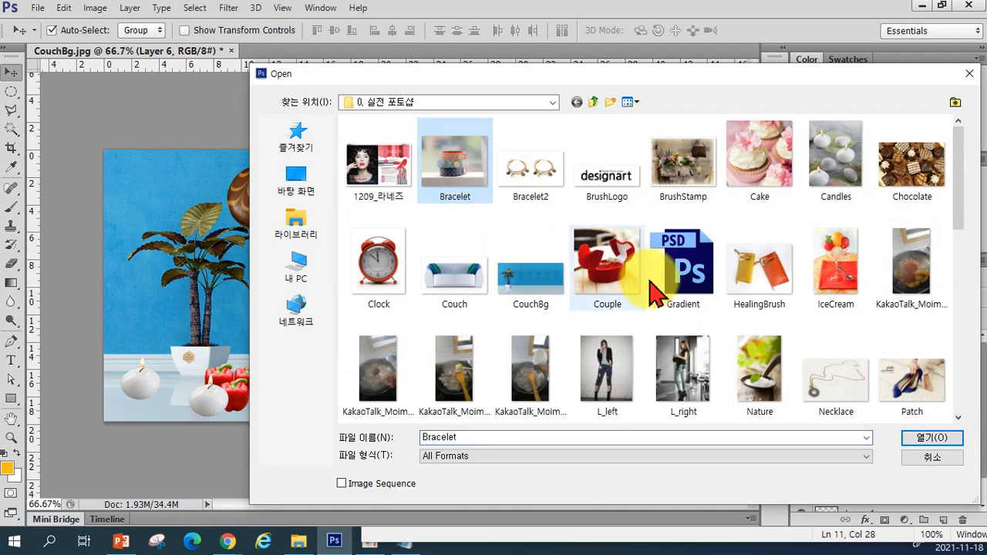
click(921, 444)
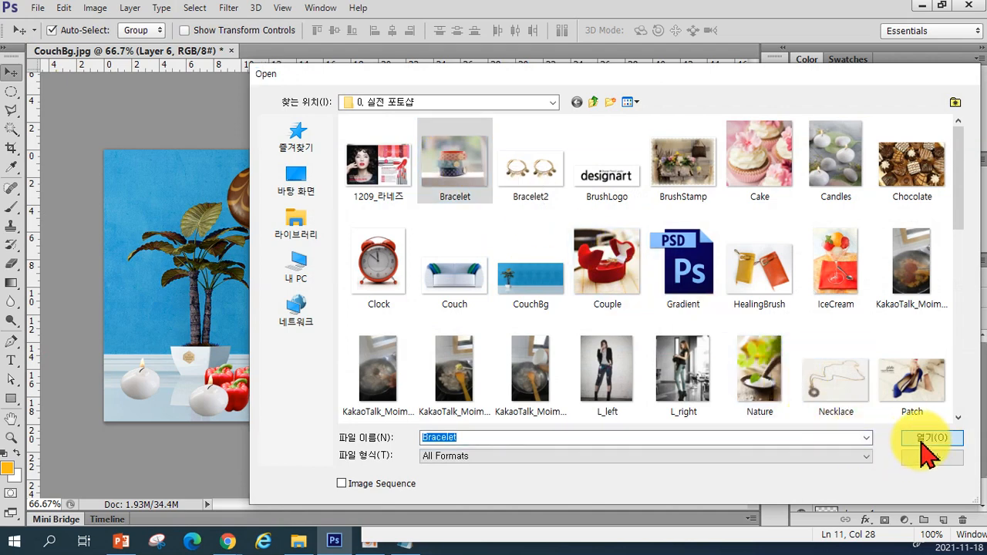
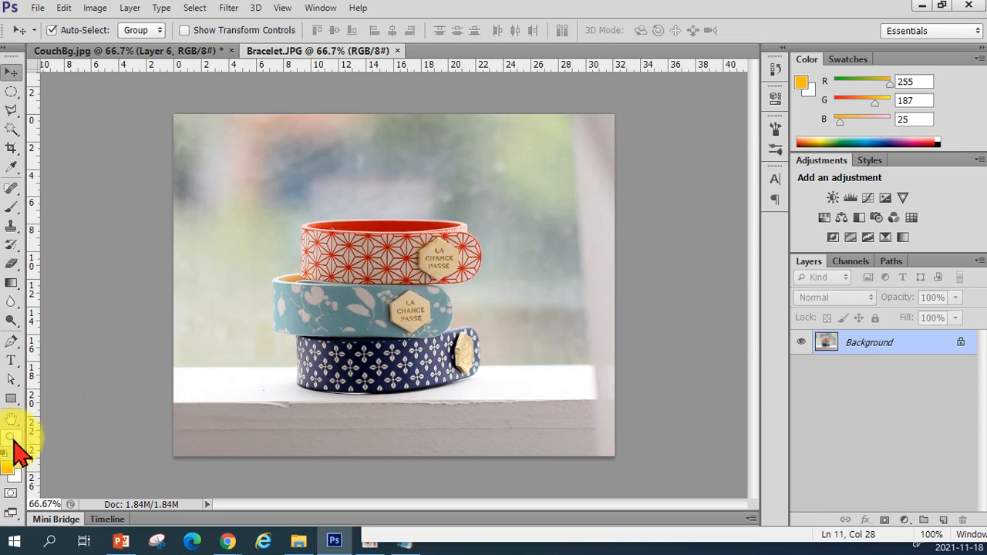
Zoom in on the top bracelet's badge with the Zoom tool, then zoom back out
click(12, 438)
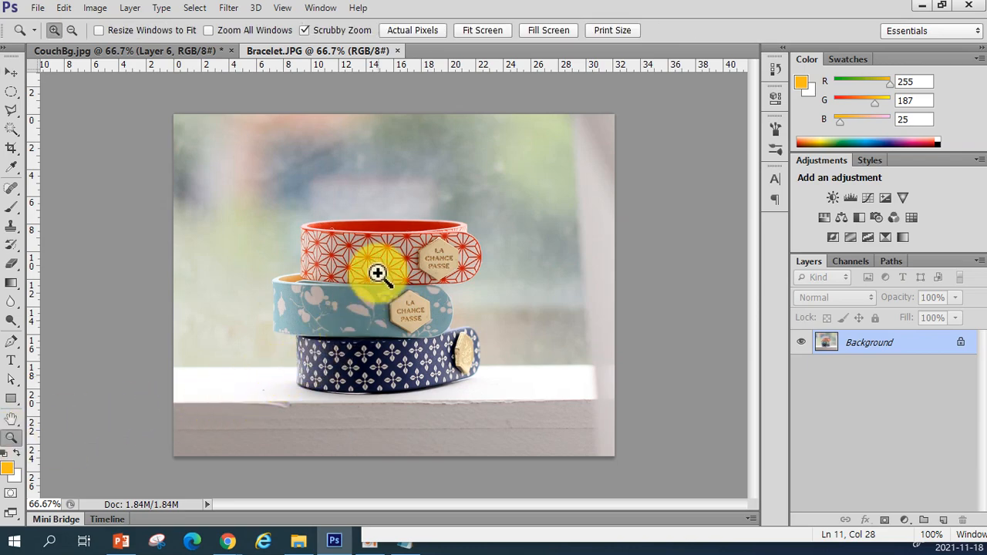
click(413, 244)
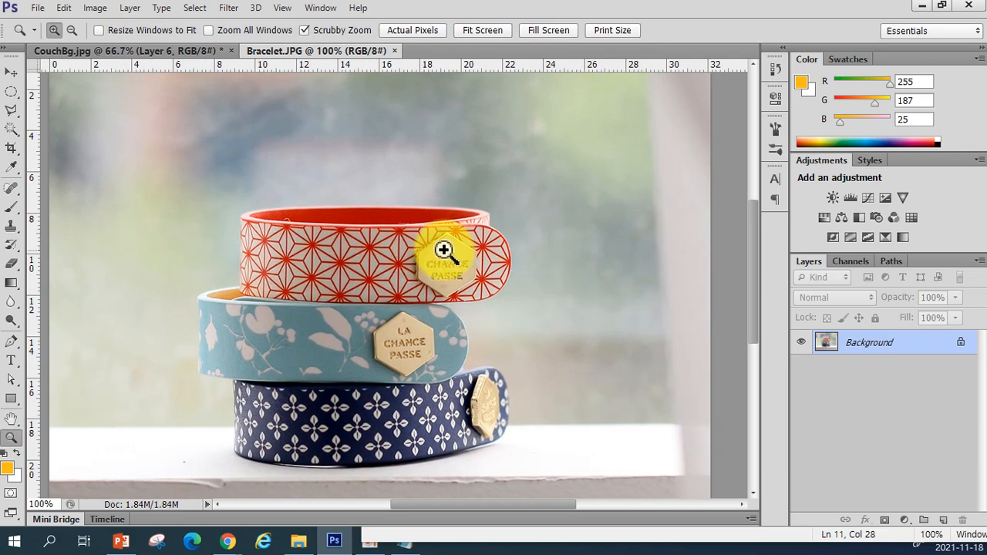
click(445, 249)
click(447, 249)
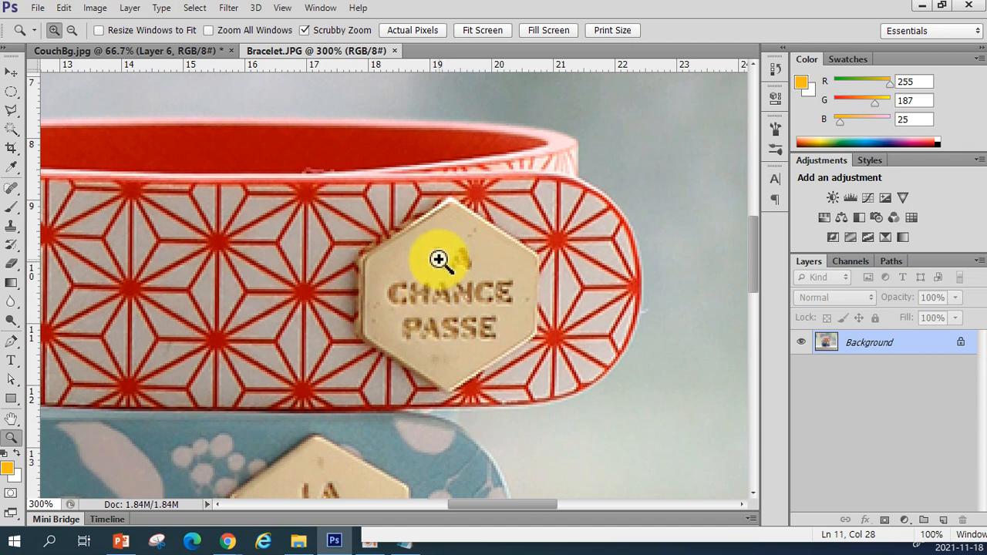
key(alt)
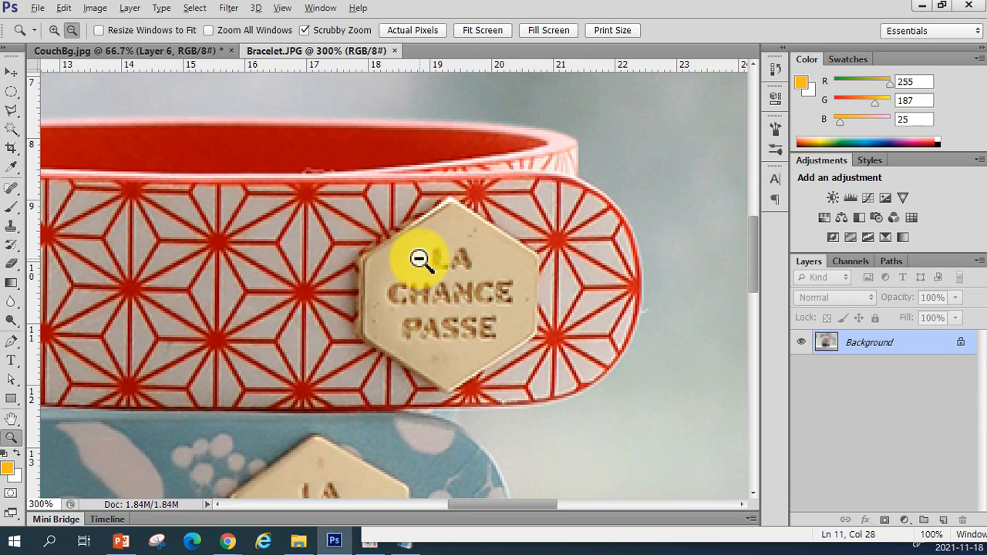
alt+click(420, 259)
alt+click(420, 259)
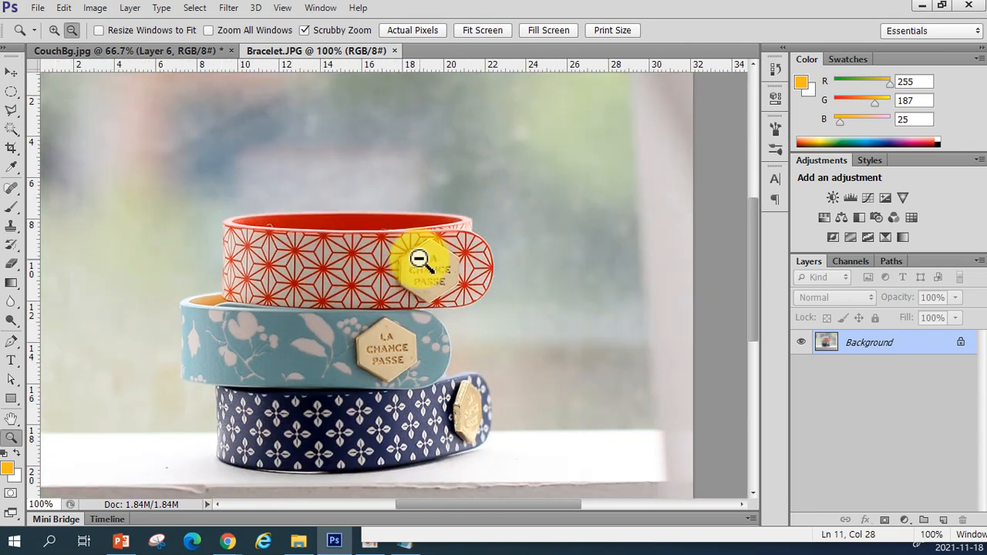
alt+click(420, 259)
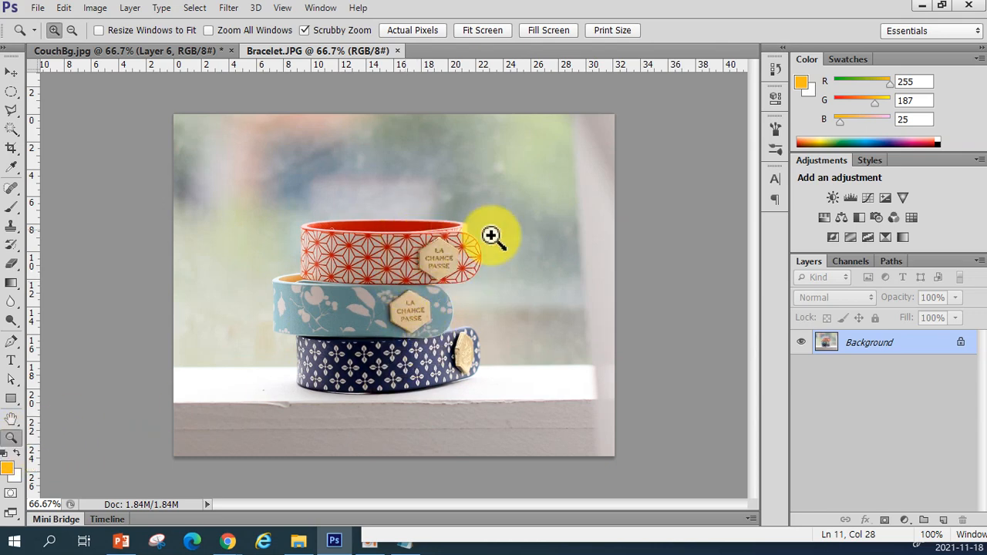
Scrub-zoom in and out on the bracelets by dragging with the Zoom tool
drag(392, 212, 479, 377)
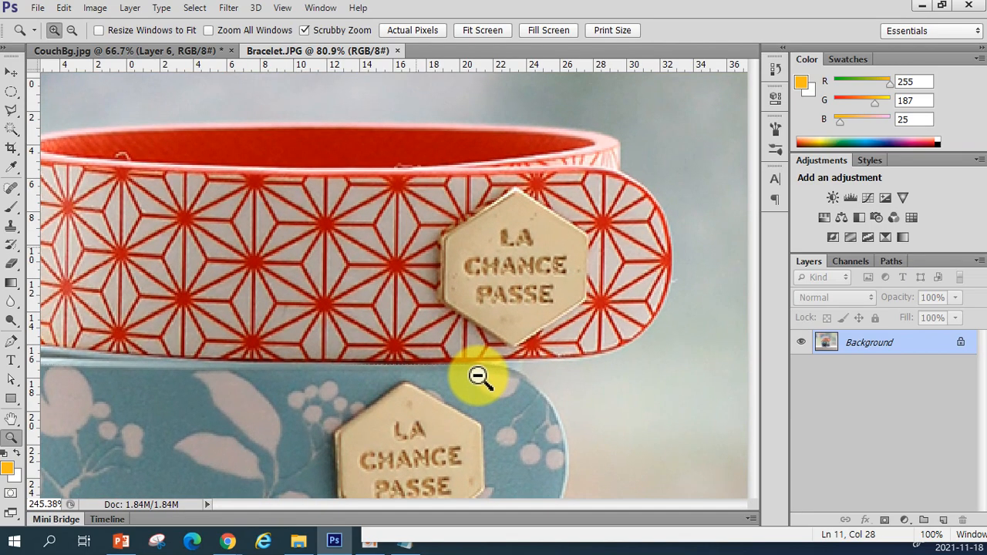
drag(458, 277, 458, 300)
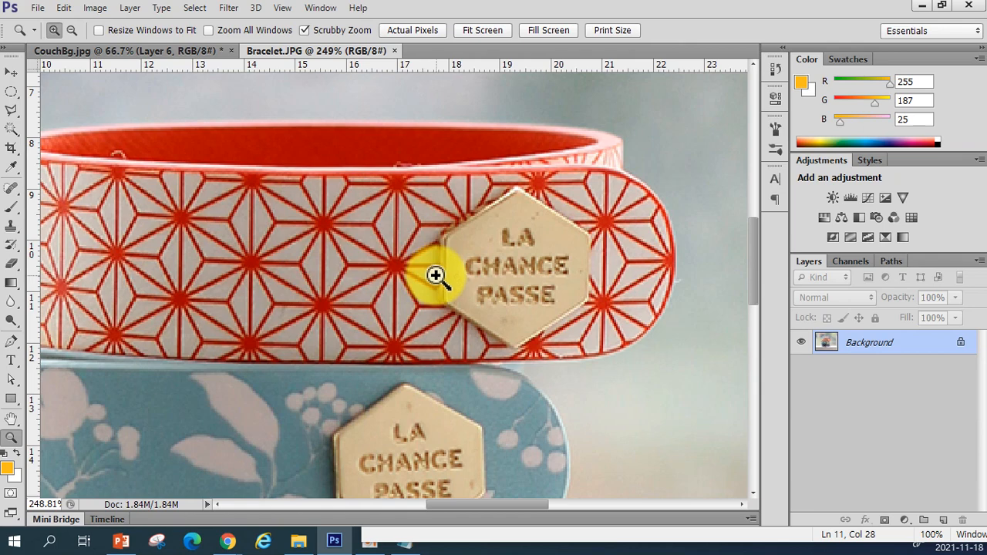
drag(439, 368, 357, 315)
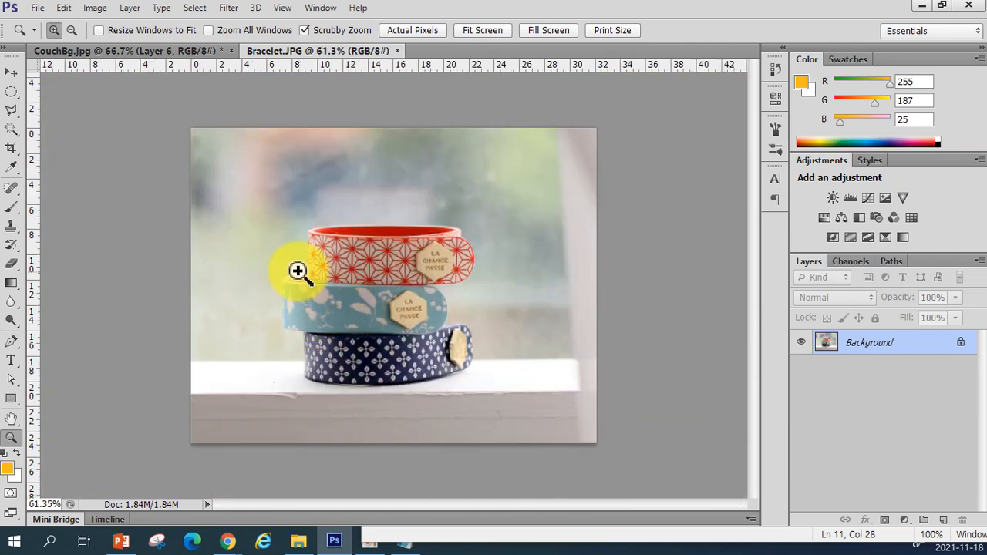
drag(276, 247, 353, 331)
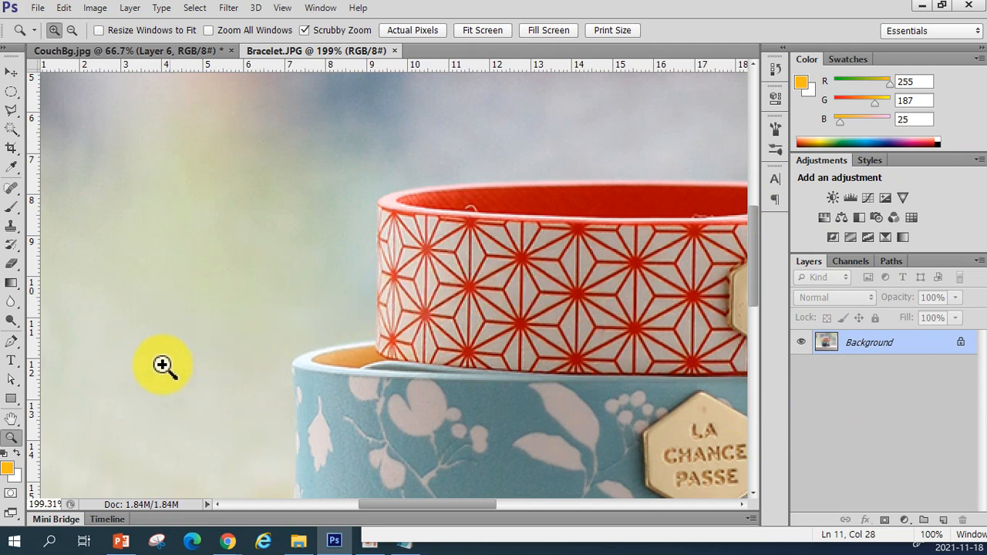
Pan across the enlarged bracelet image with the Hand tool
click(12, 422)
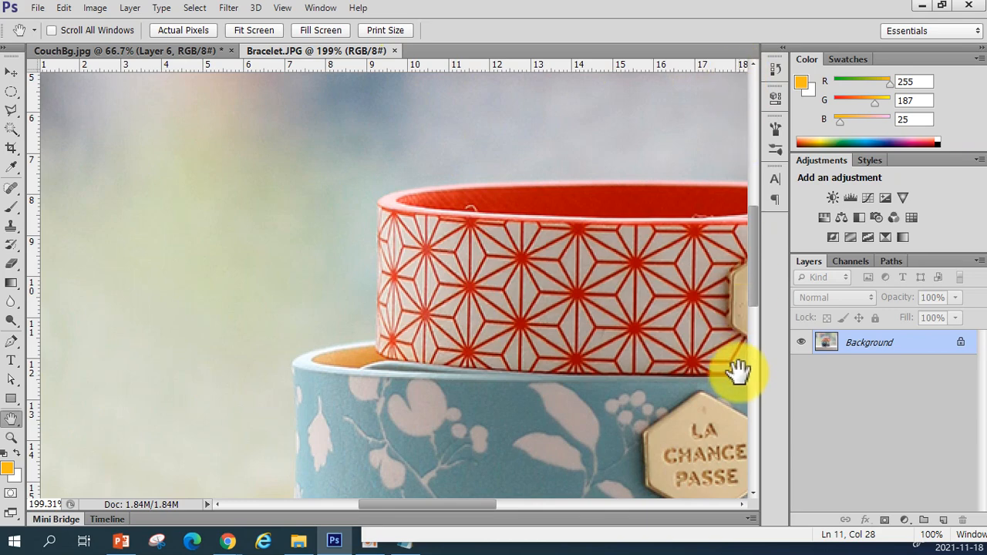
drag(703, 293, 364, 303)
drag(529, 350, 502, 338)
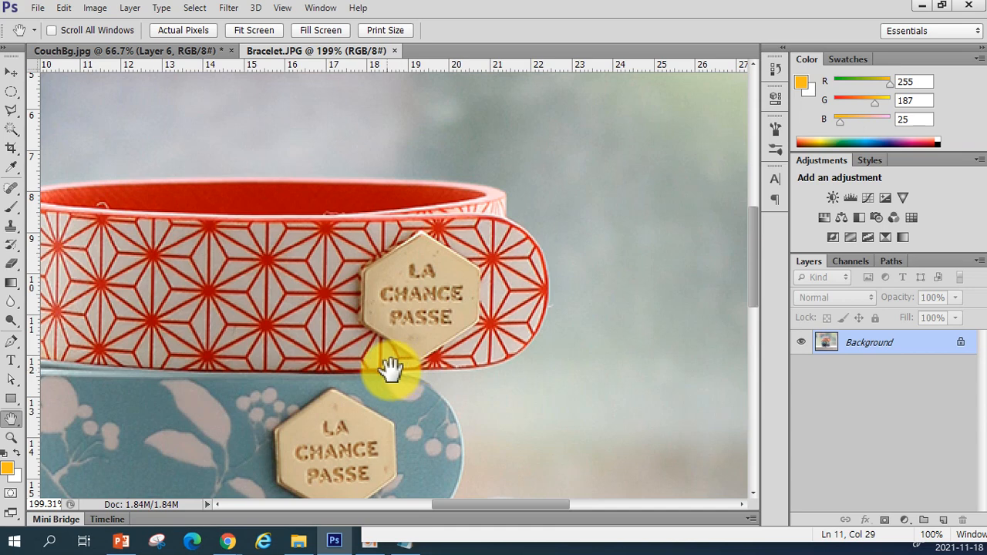
Reset the bracelet view to 100% and then fit the whole image on screen
double_click(12, 446)
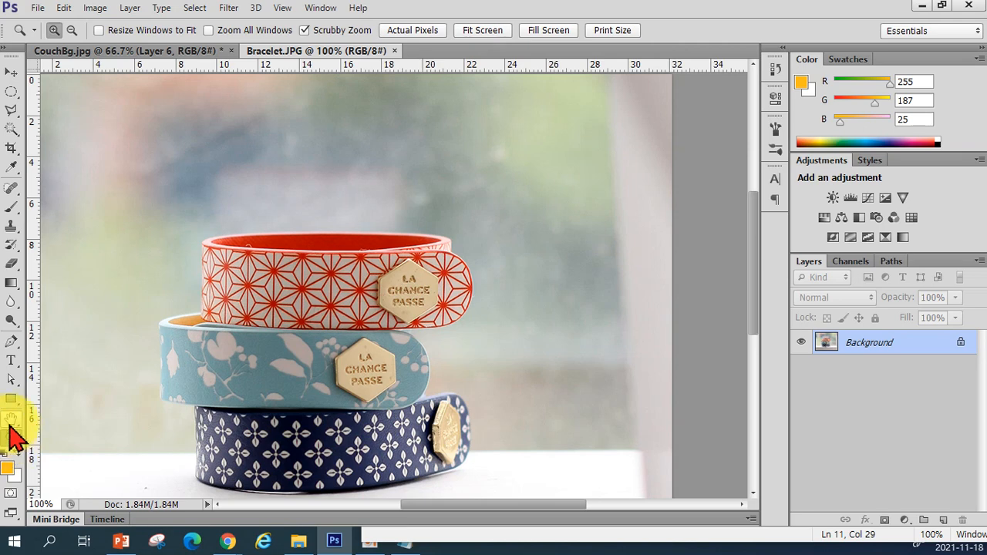
double_click(10, 423)
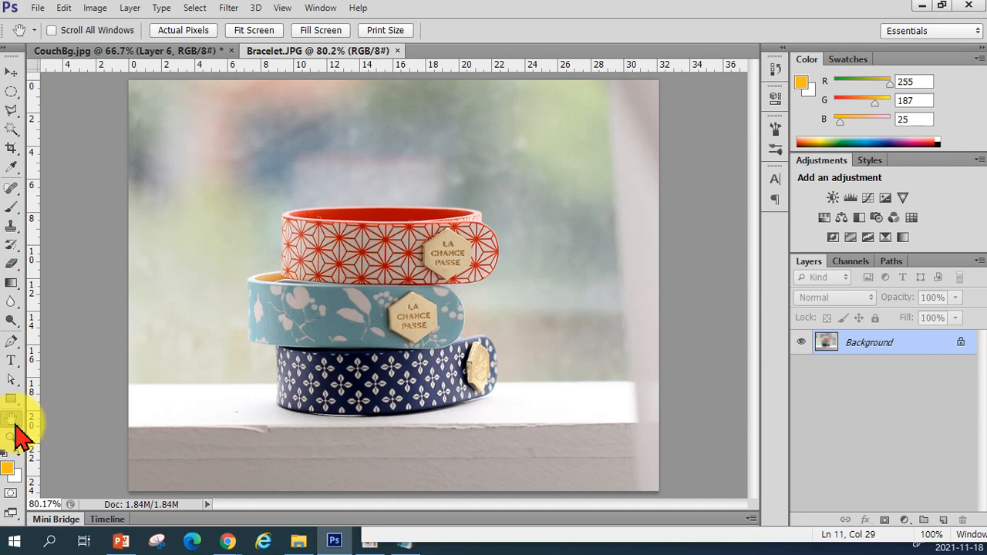
click(12, 438)
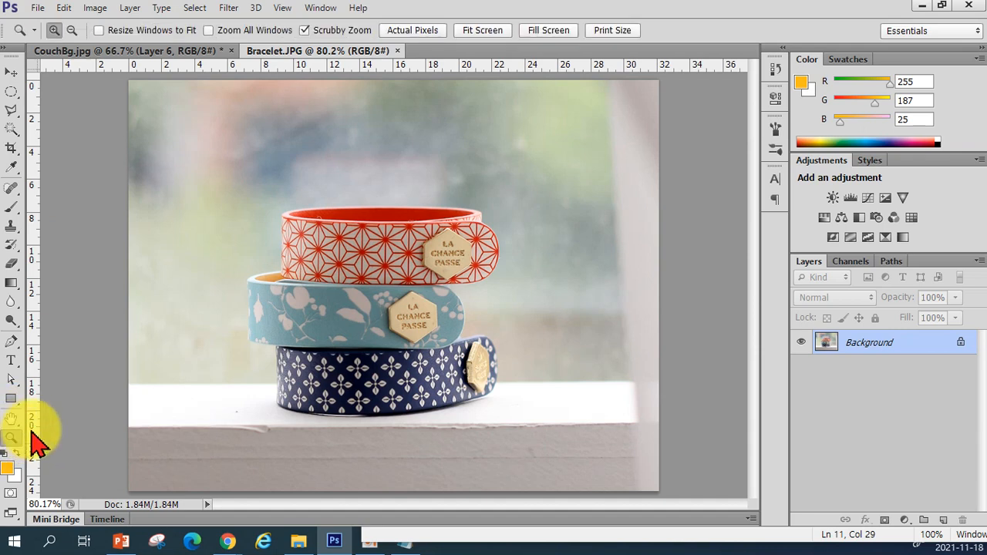
click(12, 421)
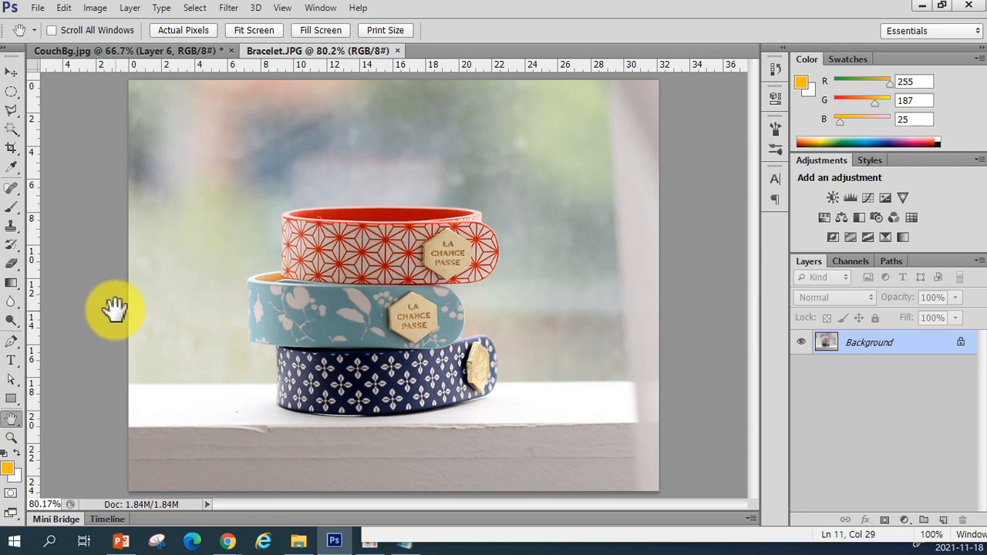
Zoom in and out on the bracelets with the scroll wheel and pan to the top bracelet's badge
ctrl+click(165, 312)
ctrl+click(165, 313)
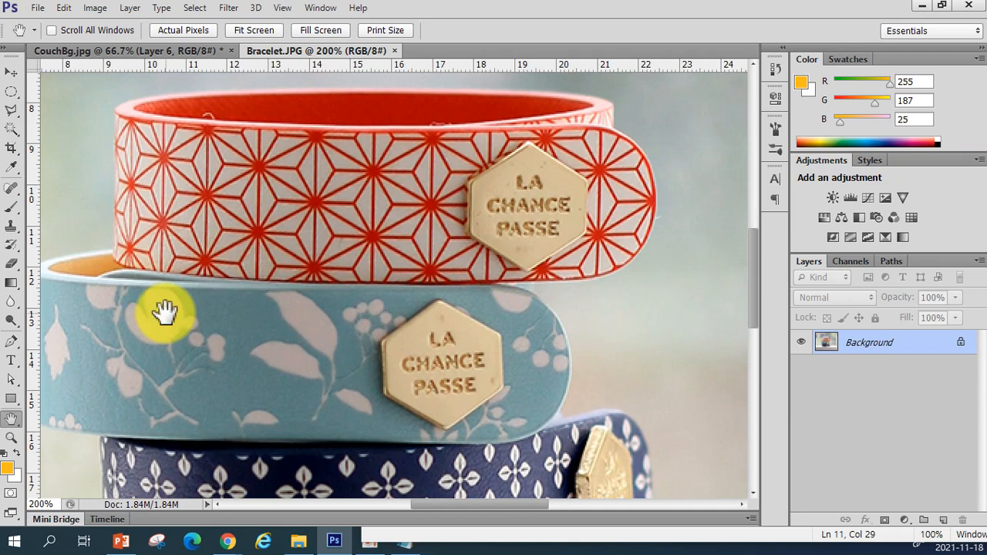
click(12, 74)
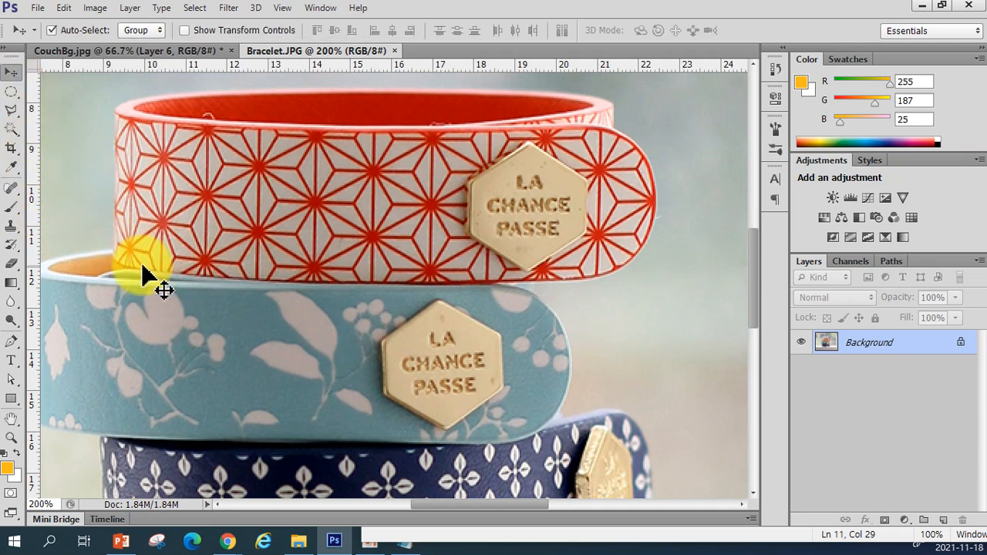
scroll(142, 271, up, 2)
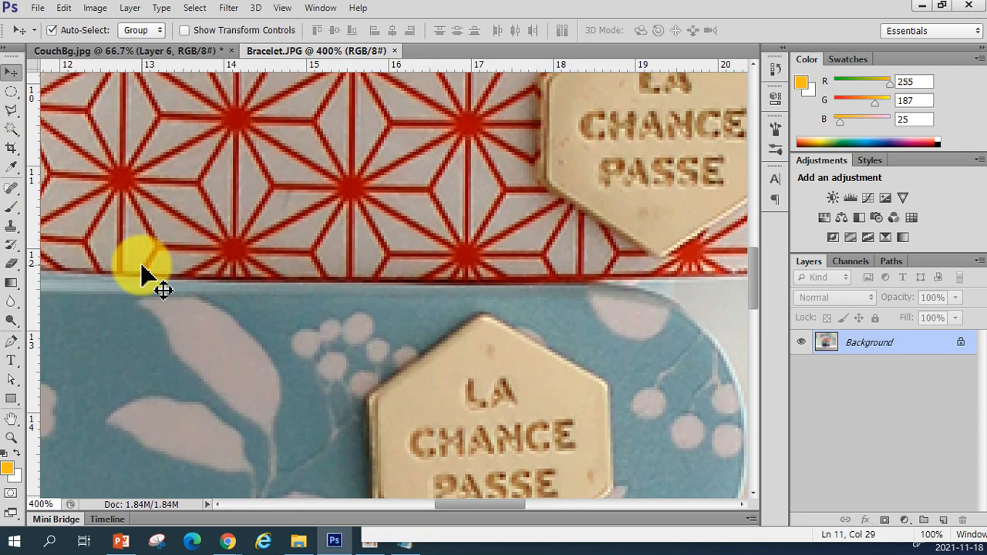
scroll(143, 271, down, 3)
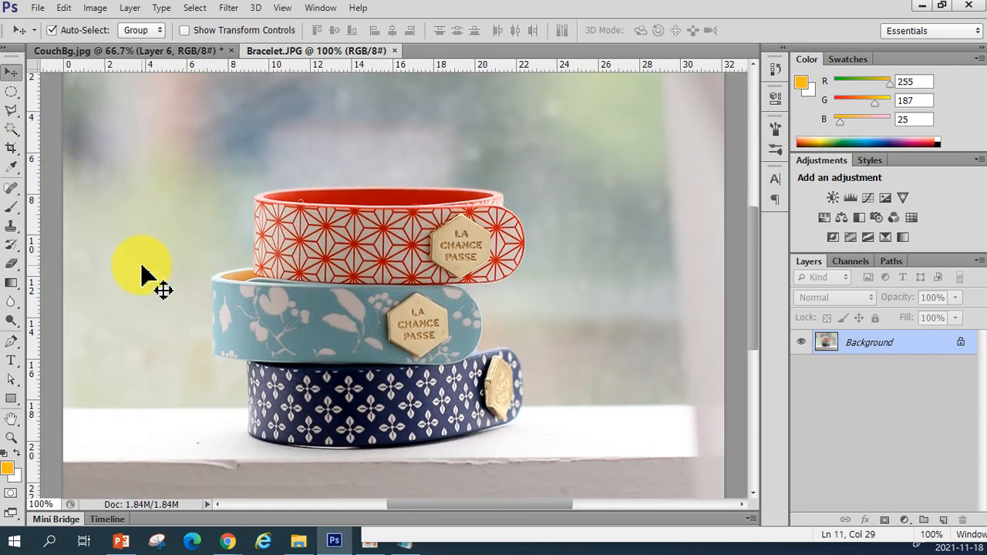
scroll(143, 271, up, 3)
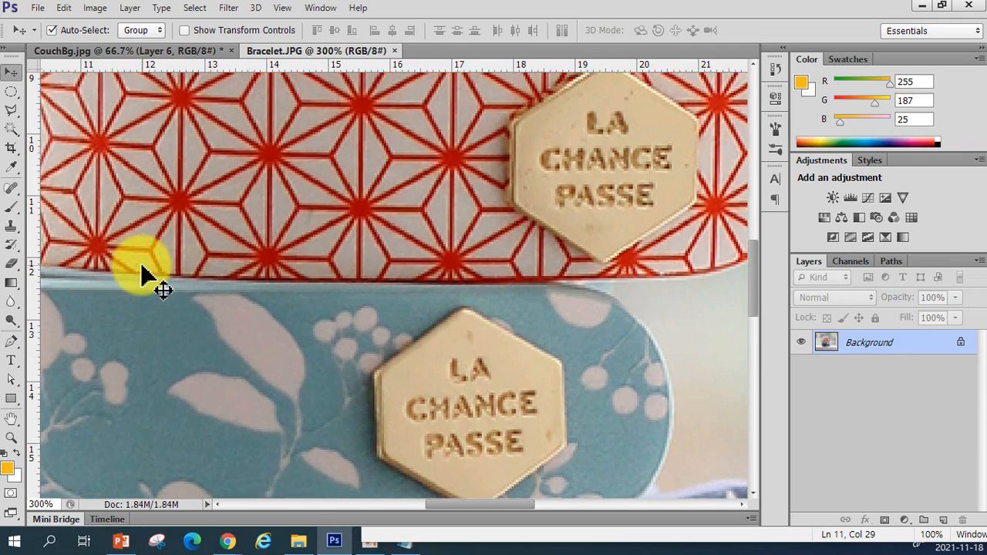
scroll(143, 271, down, 3)
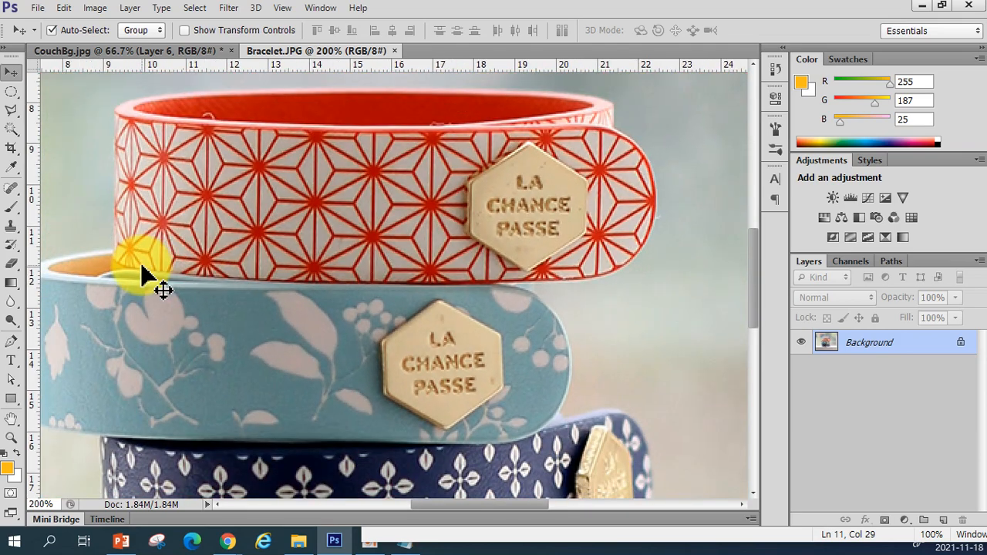
scroll(143, 271, up, 2)
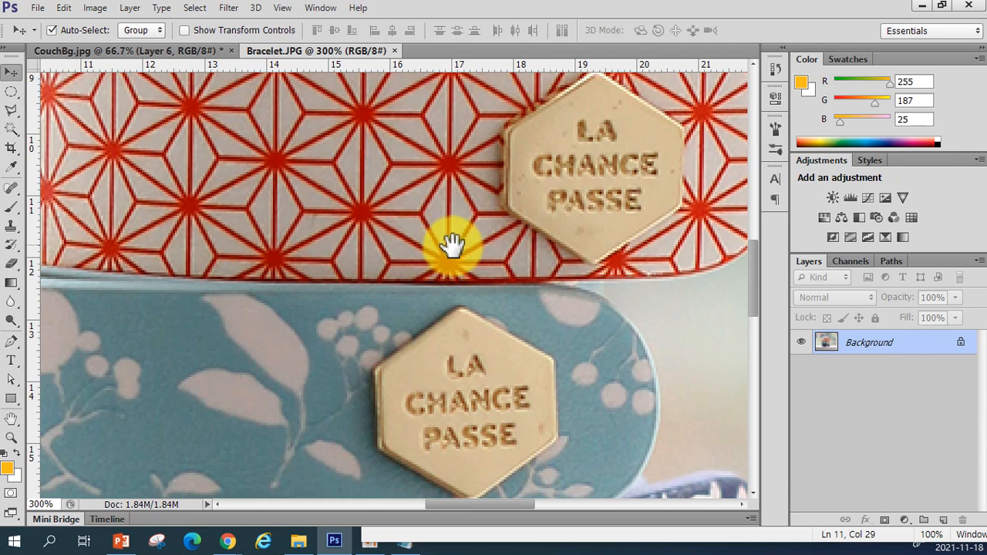
drag(502, 282, 307, 429)
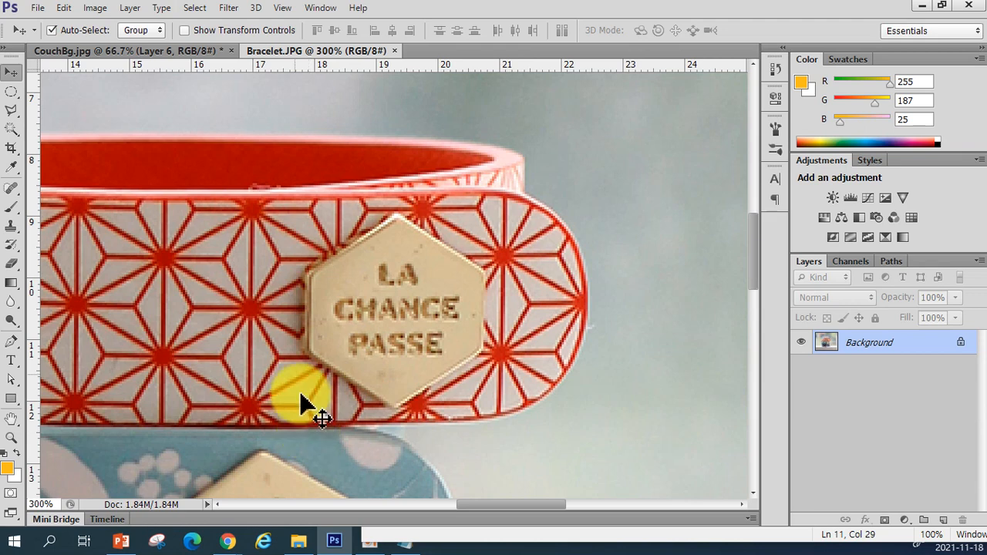
click(13, 112)
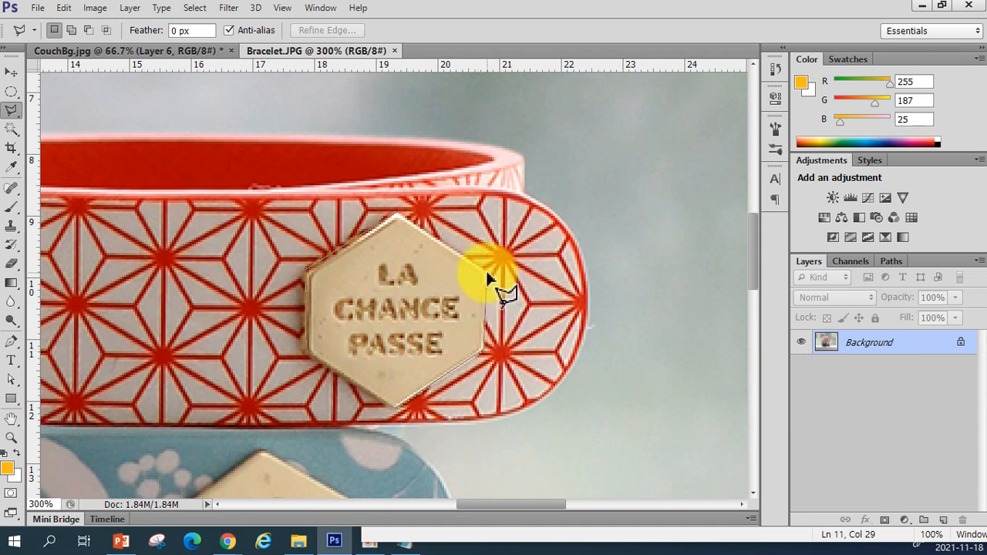
click(398, 216)
key(ctrl+d)
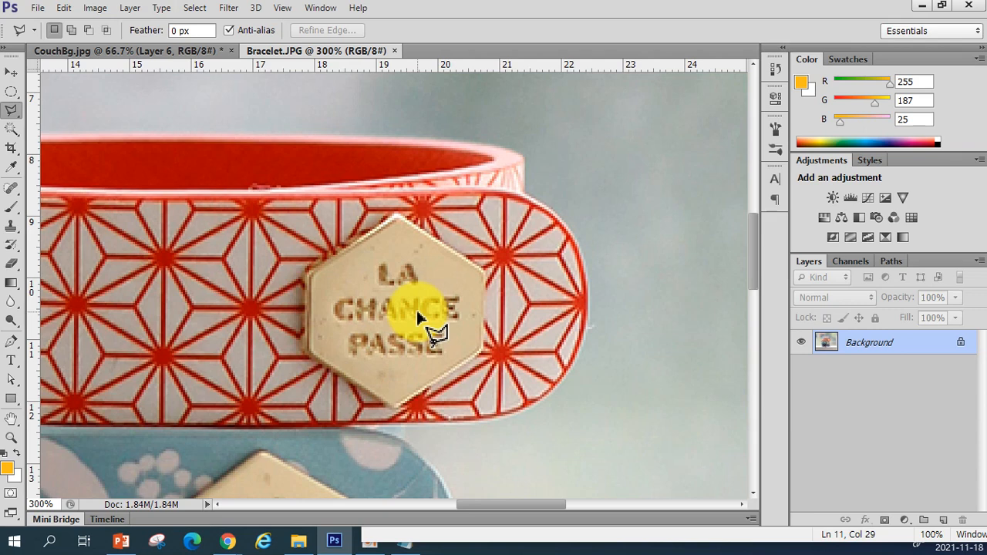
Return the bracelet view to 100% and zoom in and out repeatedly with the scroll wheel
key(ctrl+1)
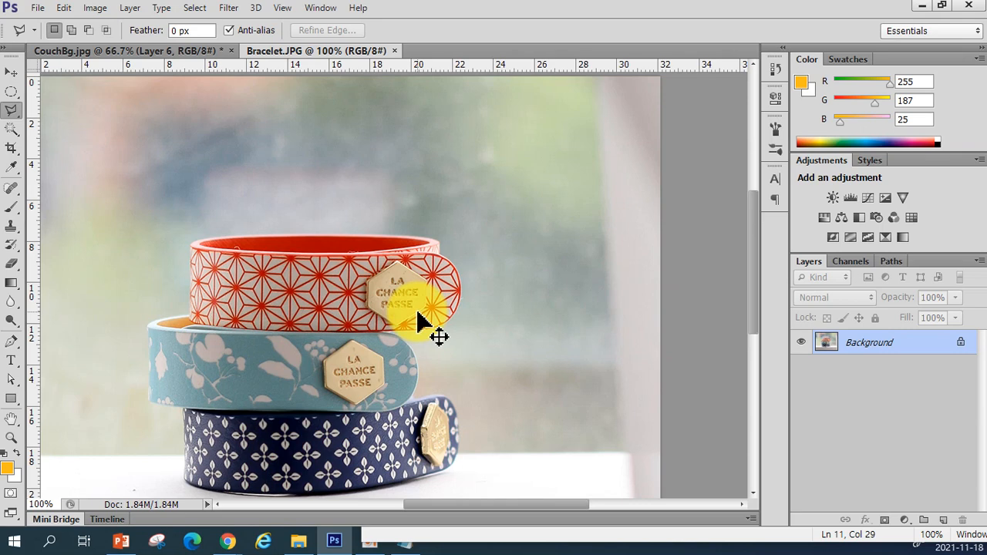
scroll(417, 315, down, 2)
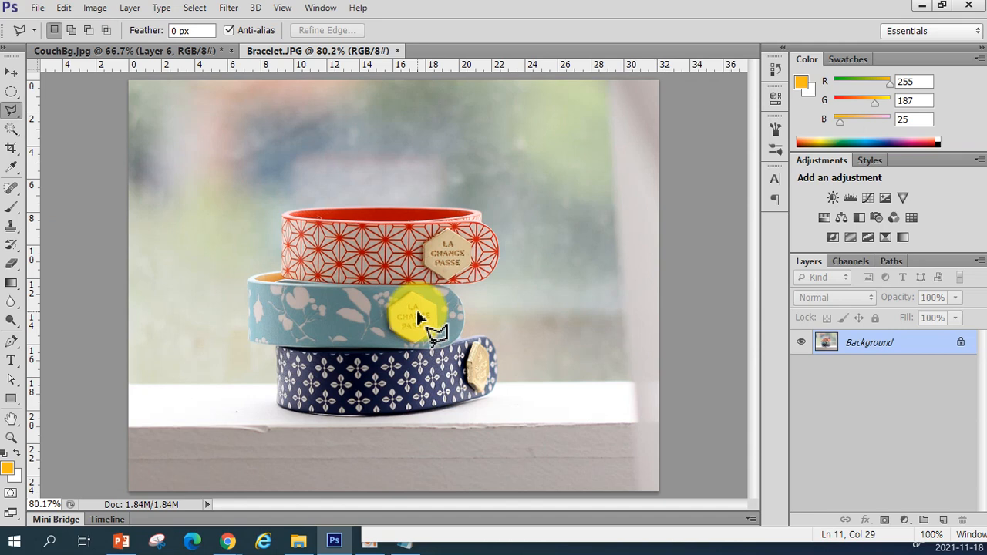
click(12, 438)
click(11, 419)
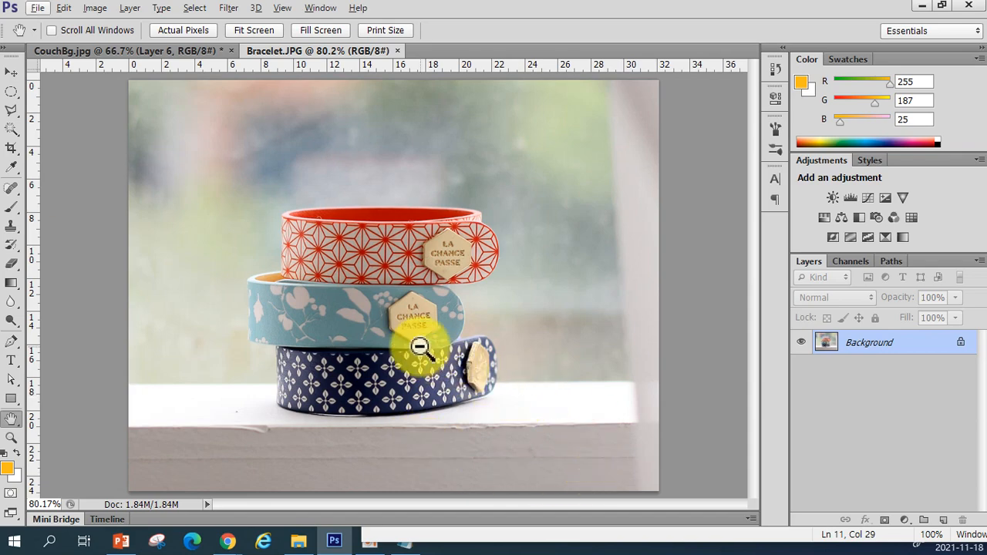
scroll(419, 347, up, 5)
scroll(419, 344, down, 3)
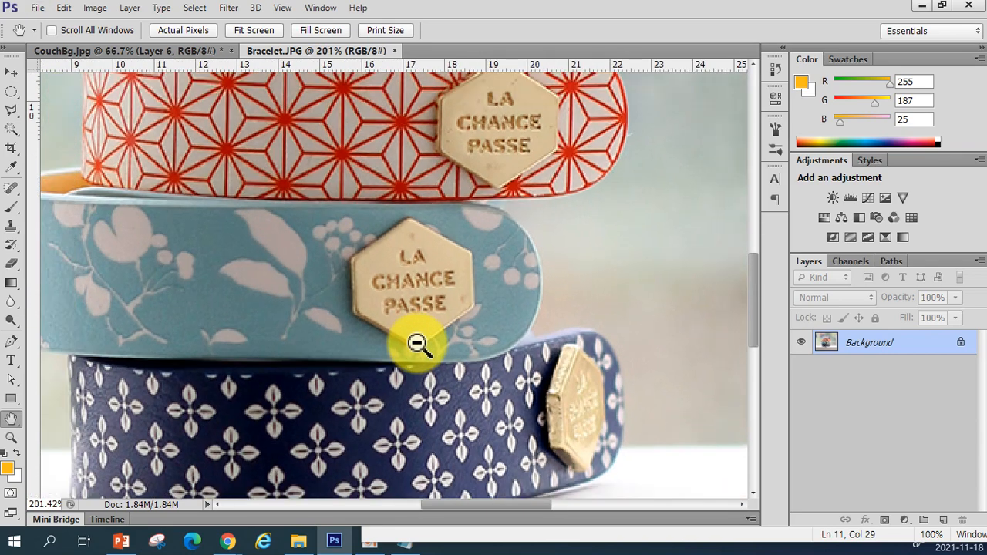
scroll(386, 293, down, 2)
scroll(471, 241, up, 3)
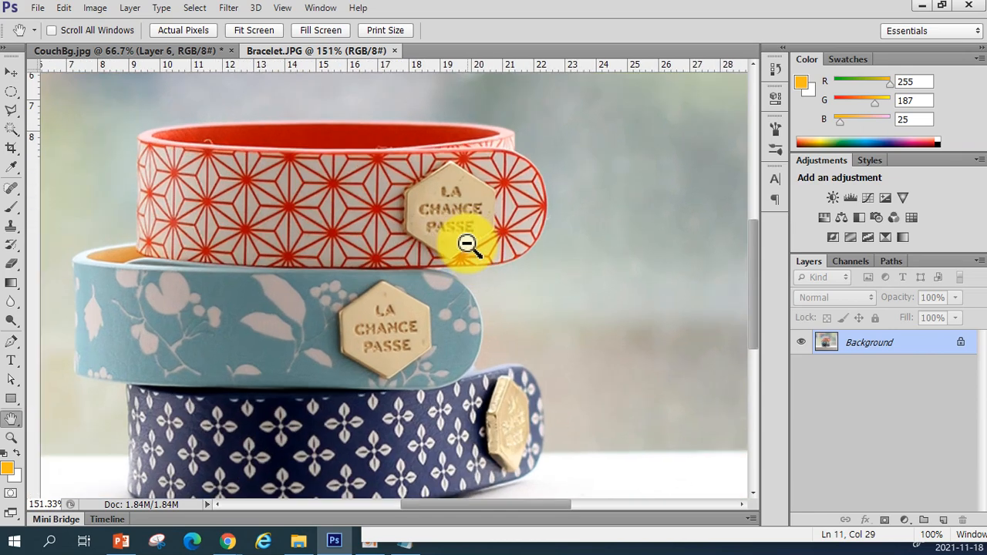
scroll(443, 251, up, 2)
scroll(440, 253, down, 4)
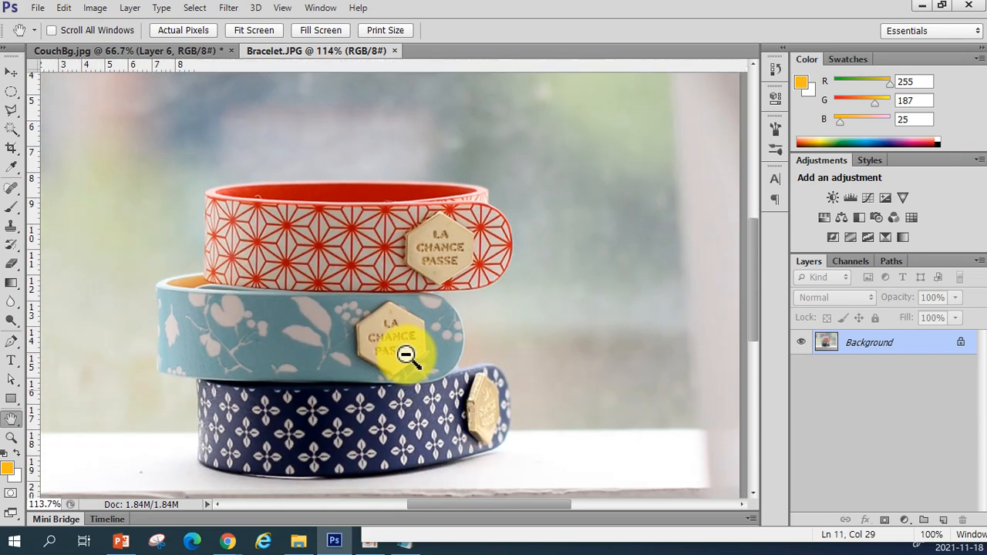
scroll(404, 355, up, 3)
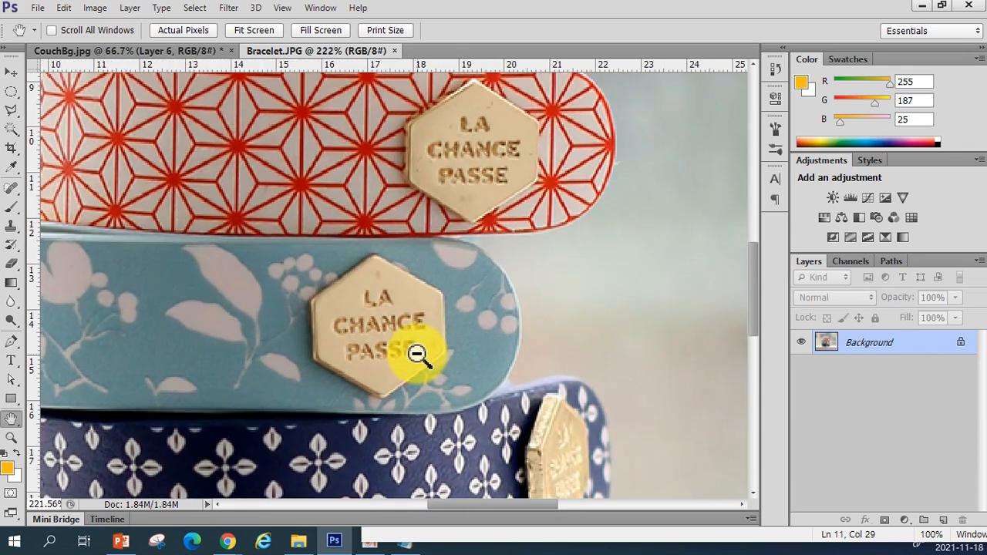
scroll(507, 235, down, 3)
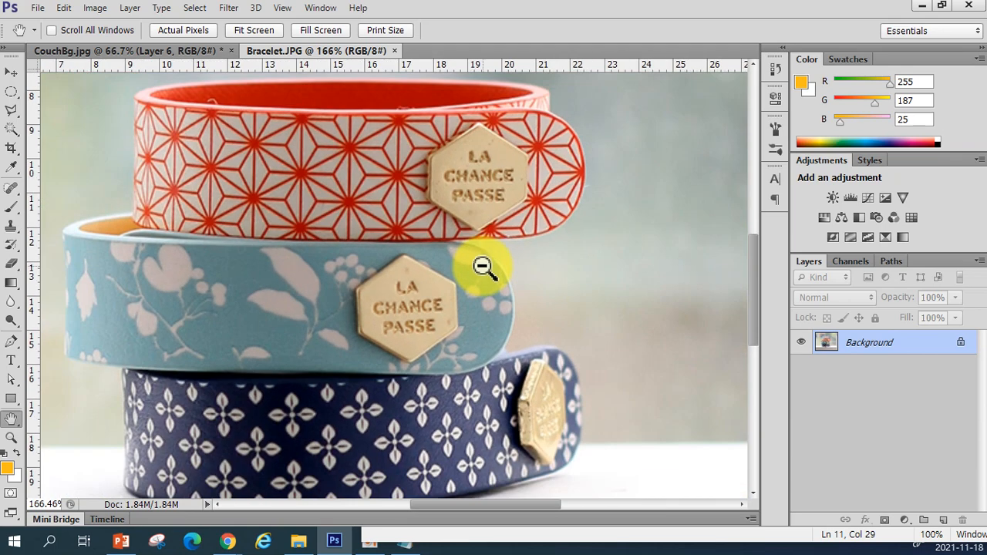
scroll(478, 279, down, 2)
scroll(480, 287, up, 3)
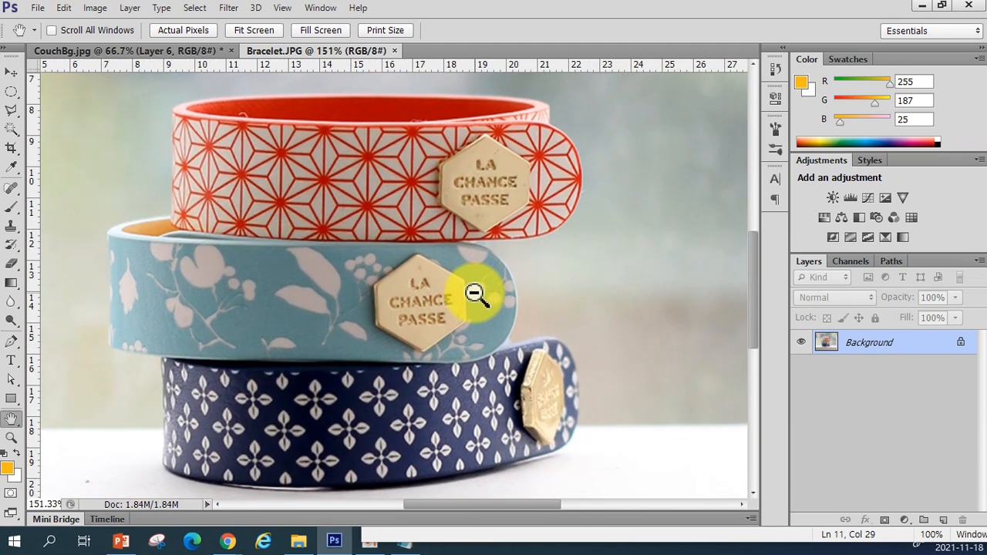
Zoom in and out on the bracelets with the scroll wheel and pan over the top bracelet's badge
scroll(475, 295, down, 3)
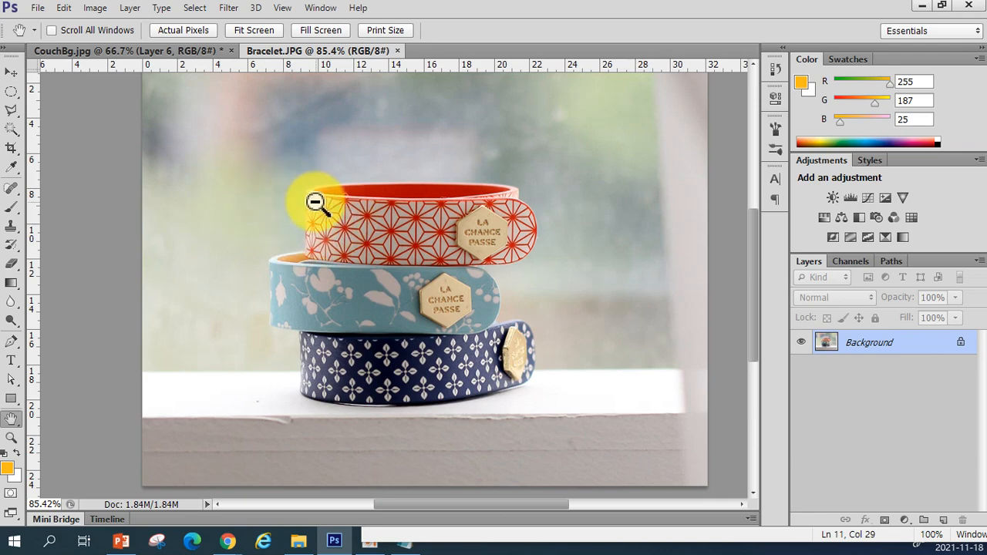
scroll(301, 207, up, 2)
scroll(299, 207, up, 2)
scroll(298, 205, down, 3)
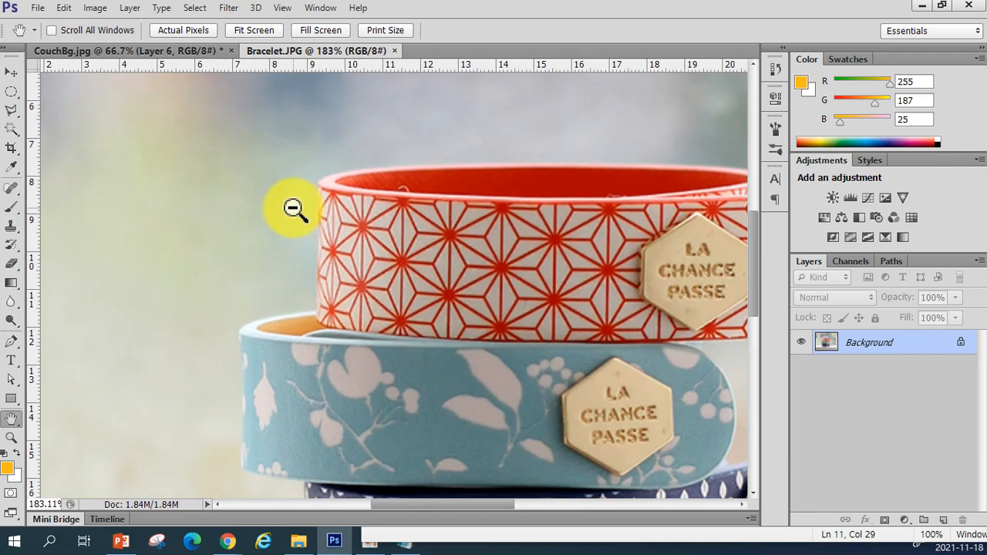
scroll(295, 208, up, 1)
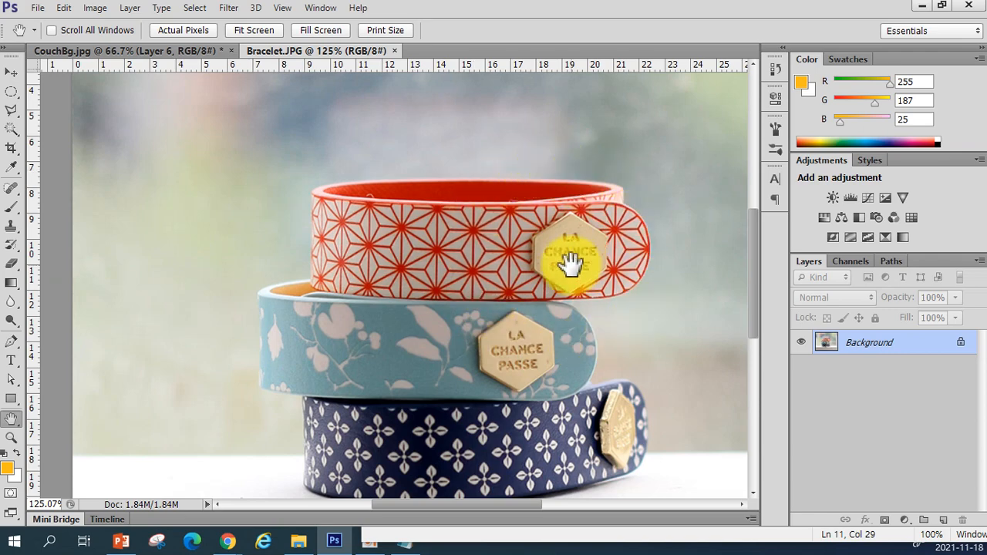
scroll(570, 262, up, 4)
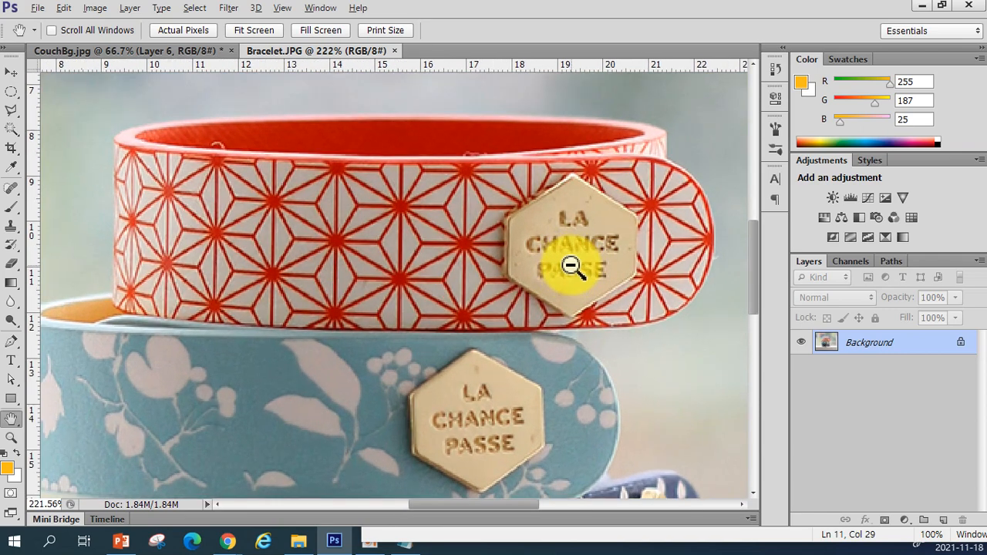
scroll(576, 248, down, 4)
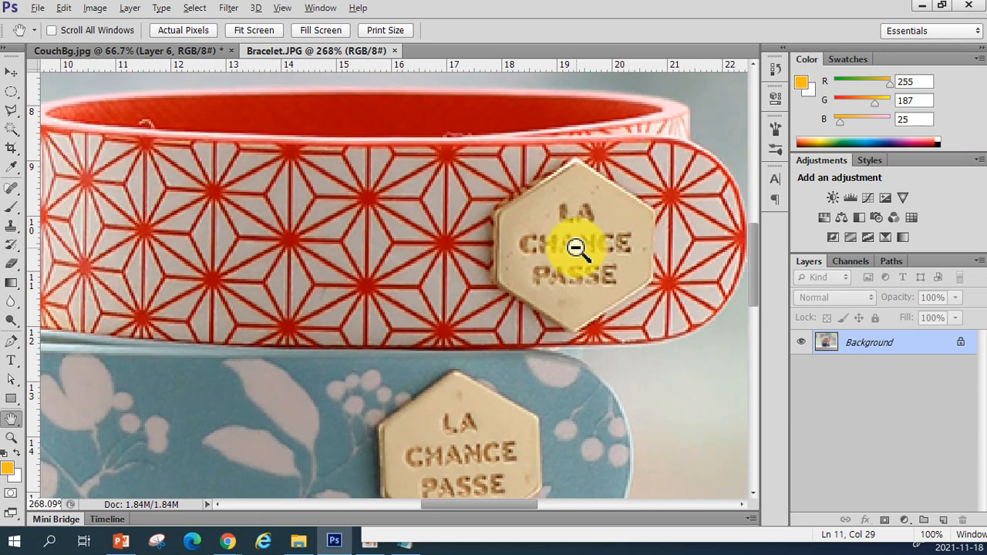
key(alt)
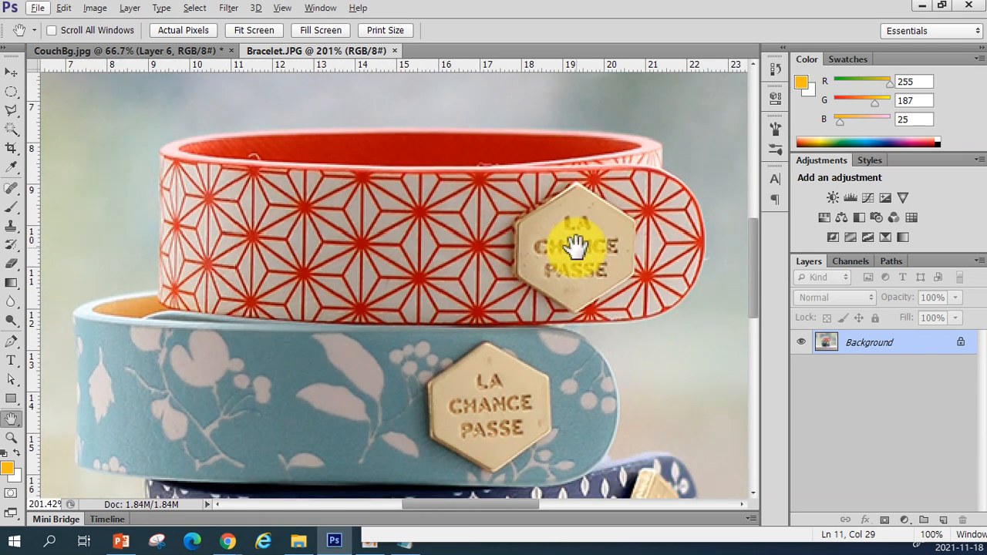
drag(575, 246, 381, 276)
key(alt)
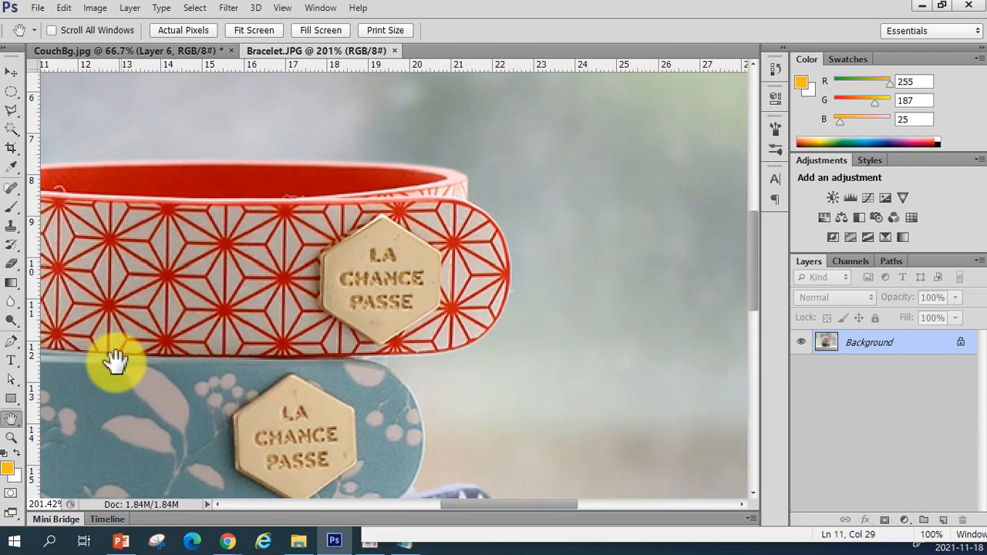
Switch to the Move tool and set the bracelet view to 100%, then fit the image on screen
click(11, 73)
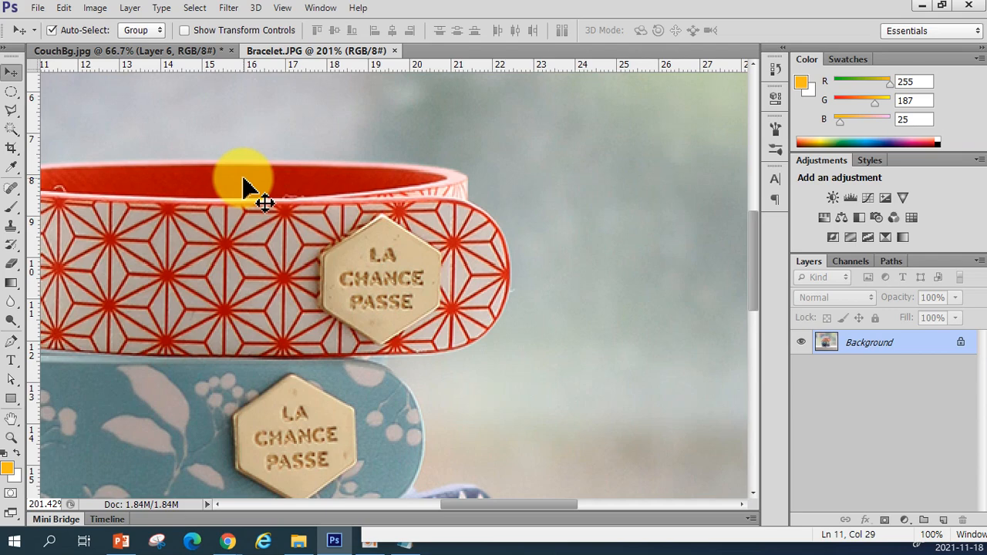
key(ctrl+1)
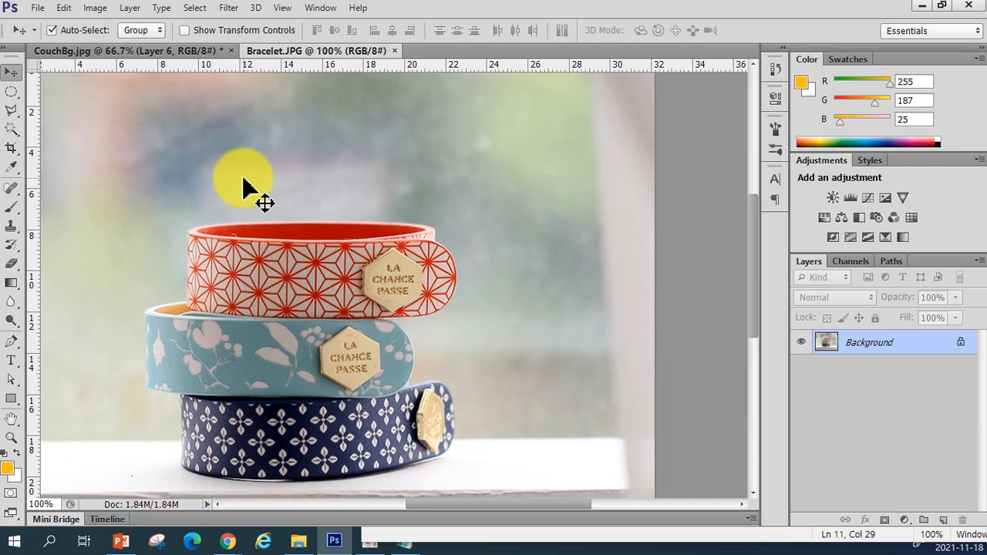
key(ctrl+0)
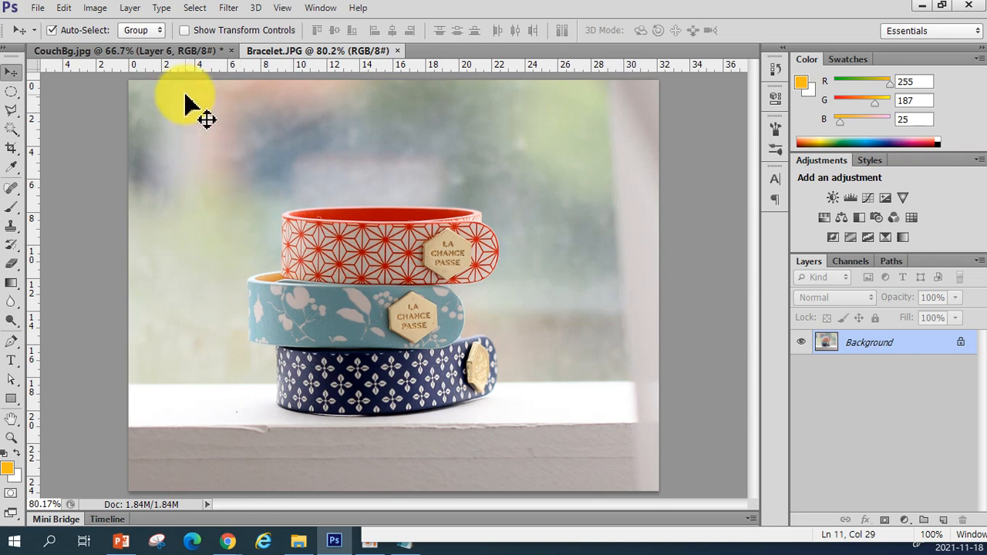
Return to the CouchBg document and open and close the History panel
click(151, 51)
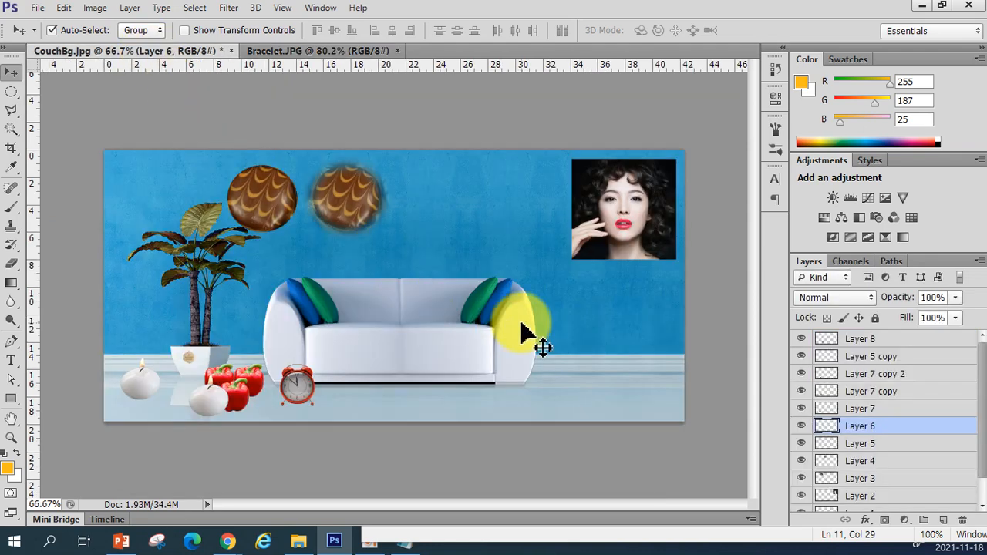
click(774, 68)
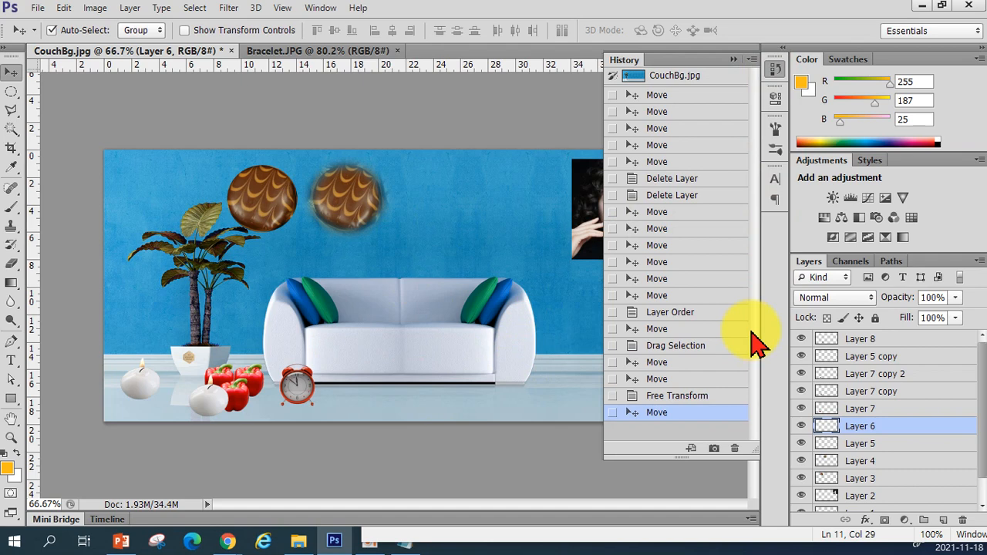
click(428, 339)
click(137, 115)
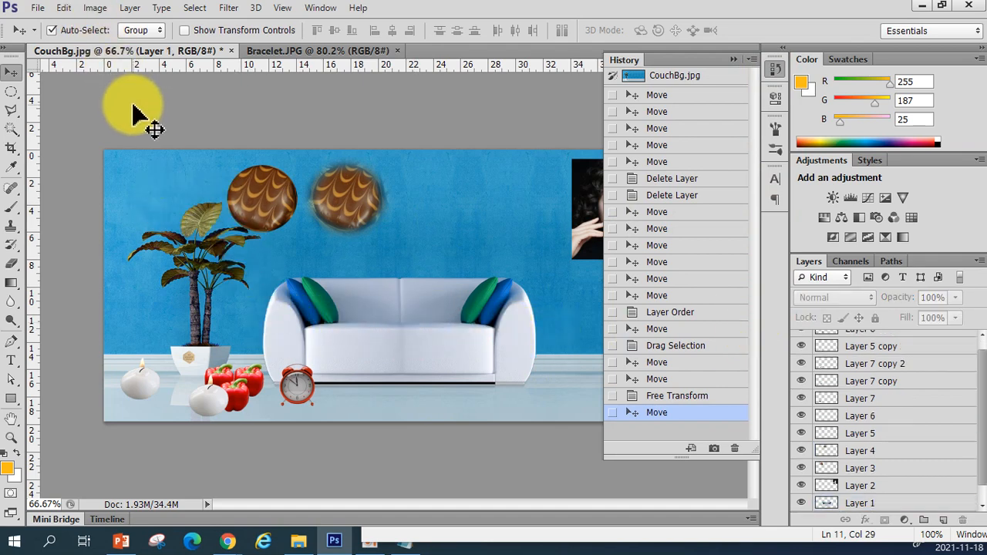
click(733, 60)
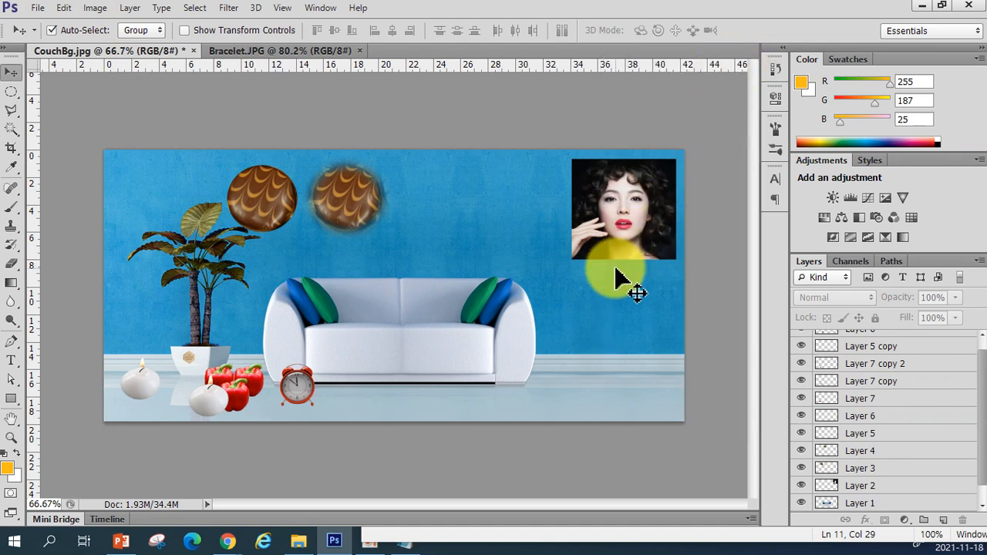
Move the left chocolate down onto the sofa with the Move tool
click(447, 351)
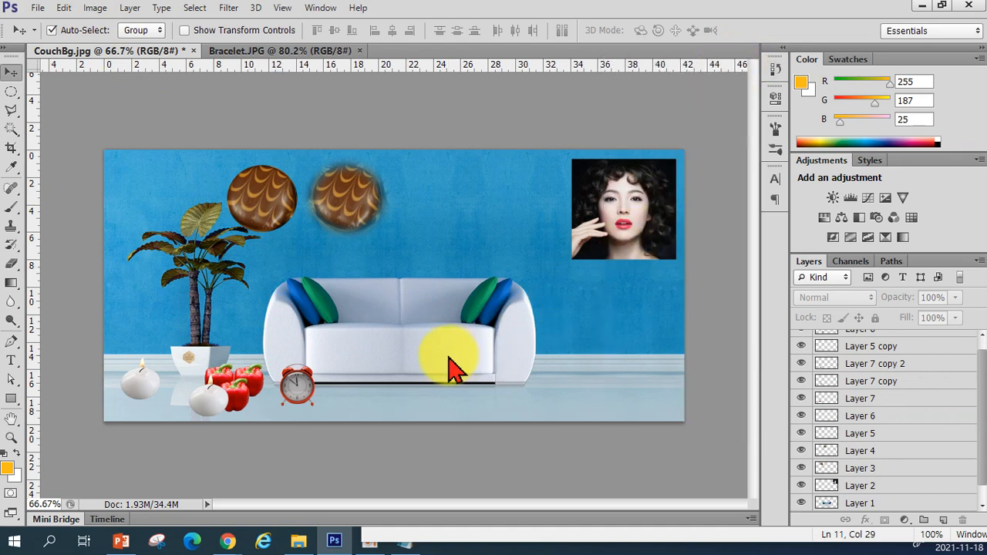
click(480, 270)
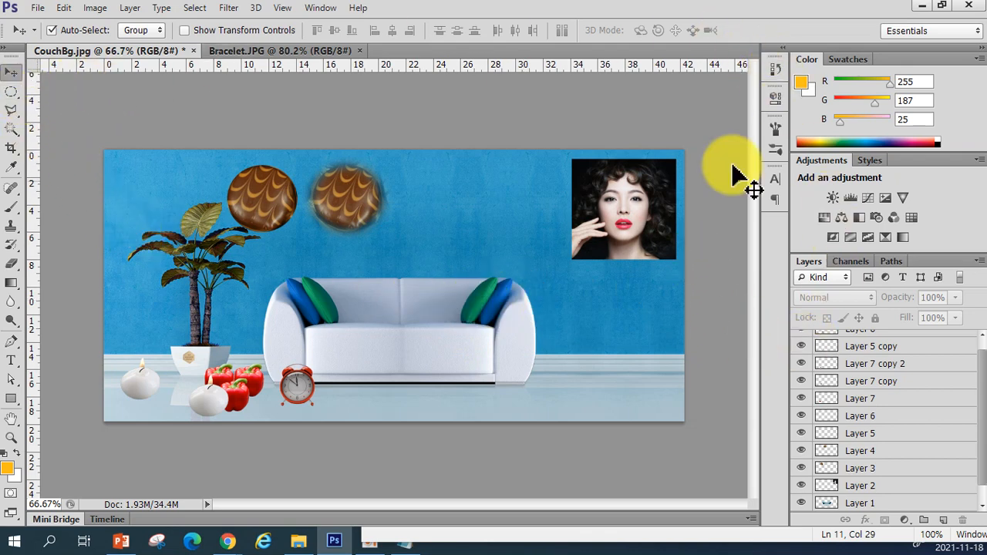
click(775, 68)
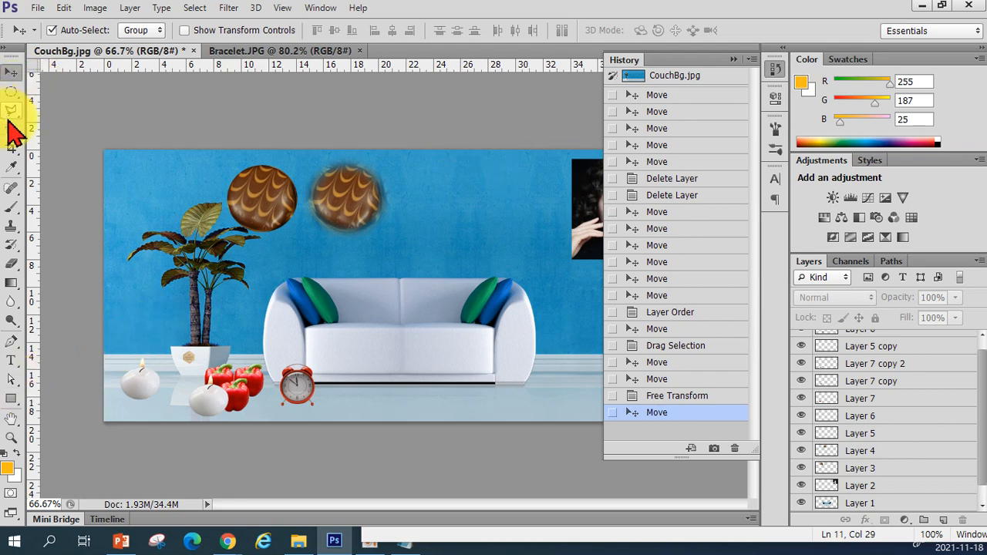
drag(274, 222, 375, 331)
click(739, 65)
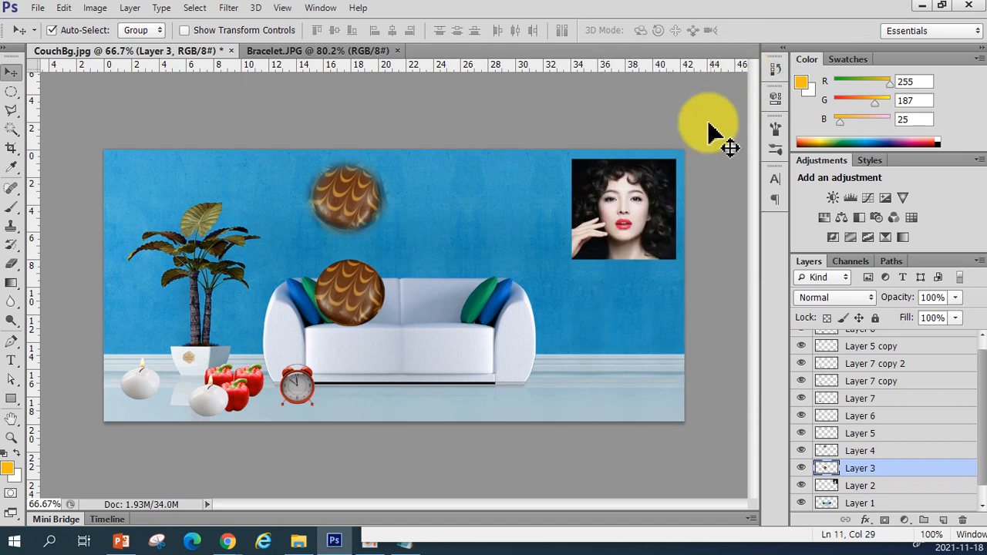
Undo the chocolate move back to its original position
key(ctrl+z)
key(ctrl+z)
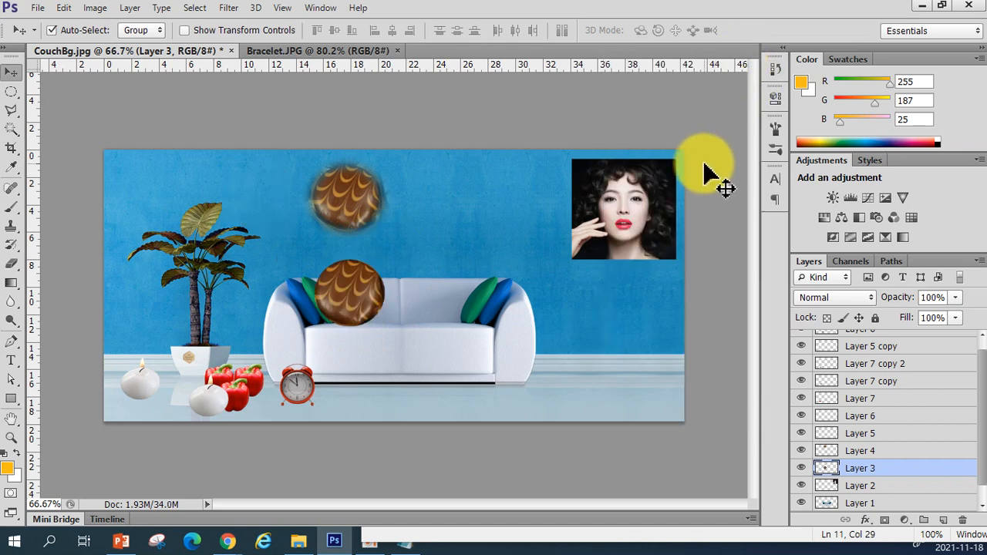
key(ctrl+z)
key(ctrl+z)
key(ctrl+z)
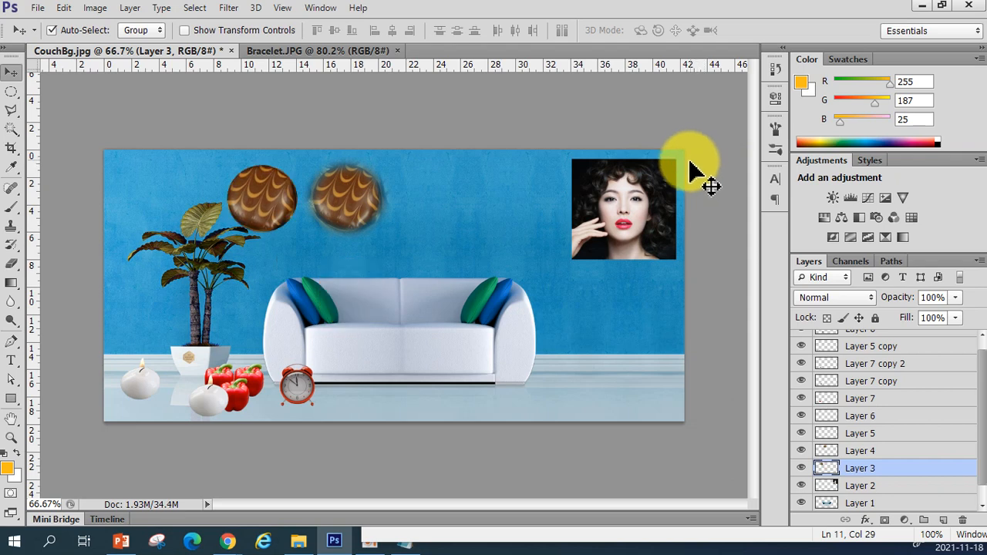
Step backward through the document history several times
key(ctrl+alt+z)
key(ctrl+alt+z)
key(ctrl+alt+z)
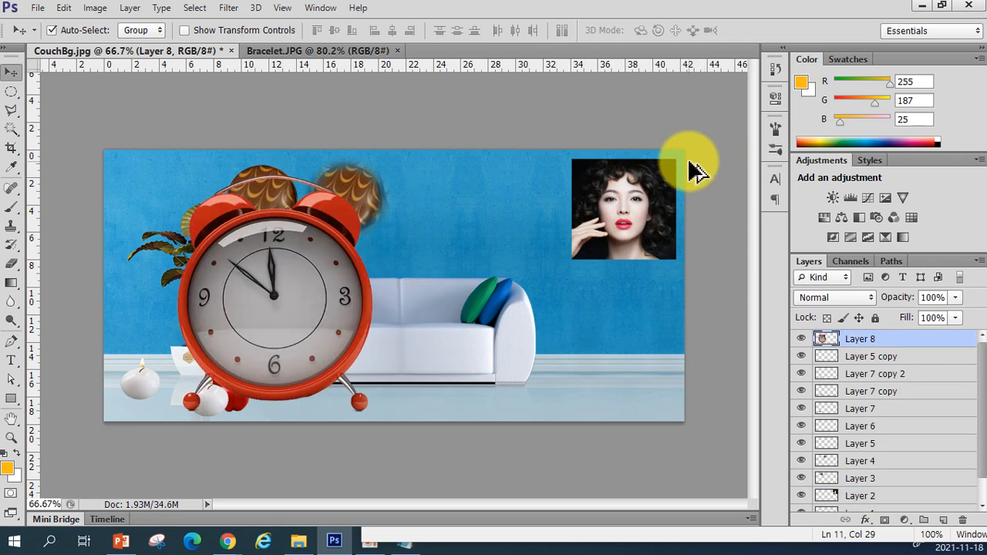
key(ctrl+alt+z)
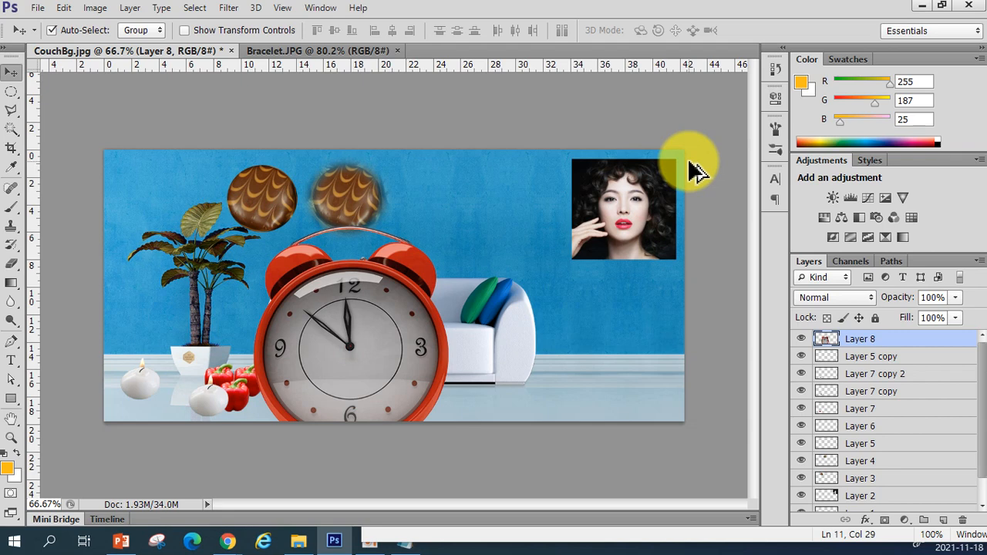
key(ctrl+alt+z)
key(ctrl+alt+z)
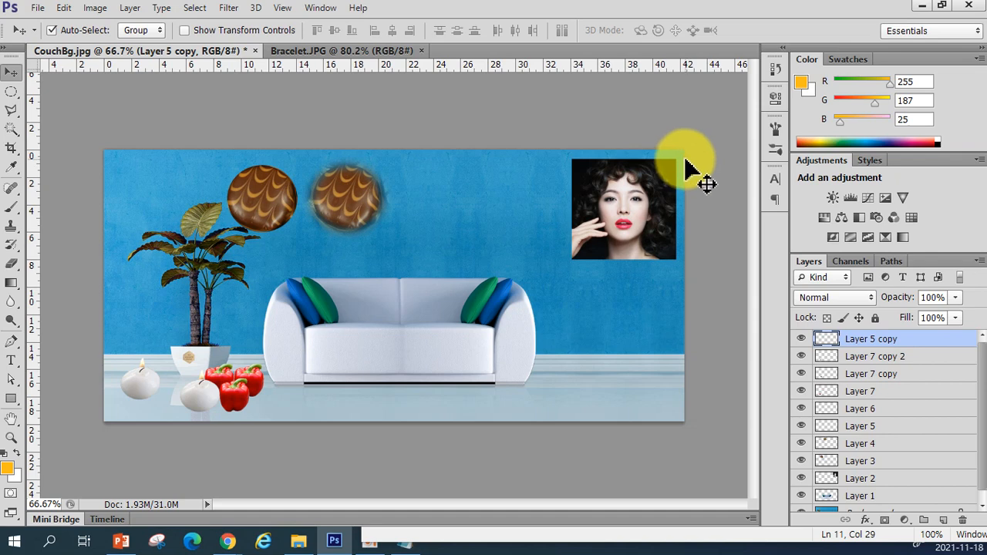
Redo three history steps, then step backward twice again
key(ctrl+shift+z)
key(ctrl+shift+z)
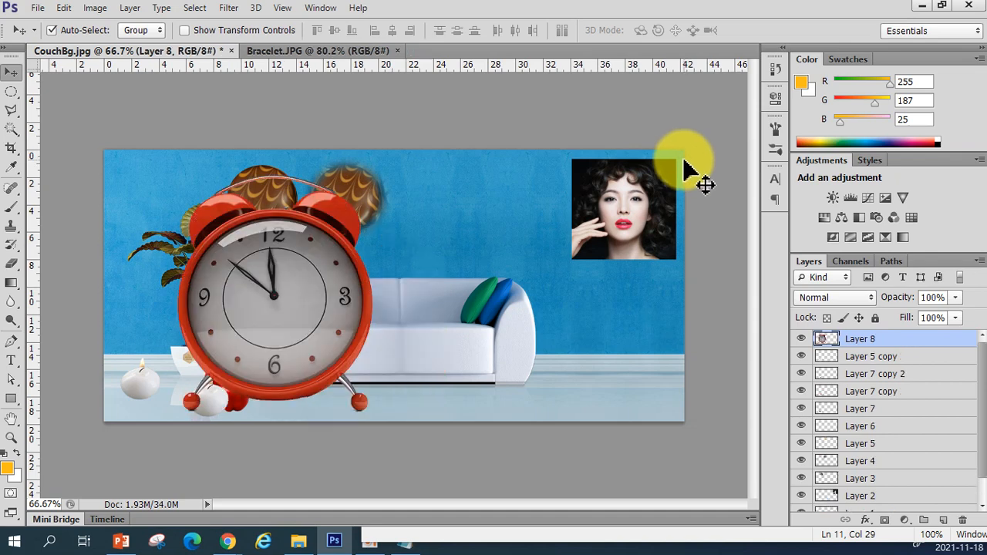
key(ctrl+shift+z)
key(ctrl+alt+z)
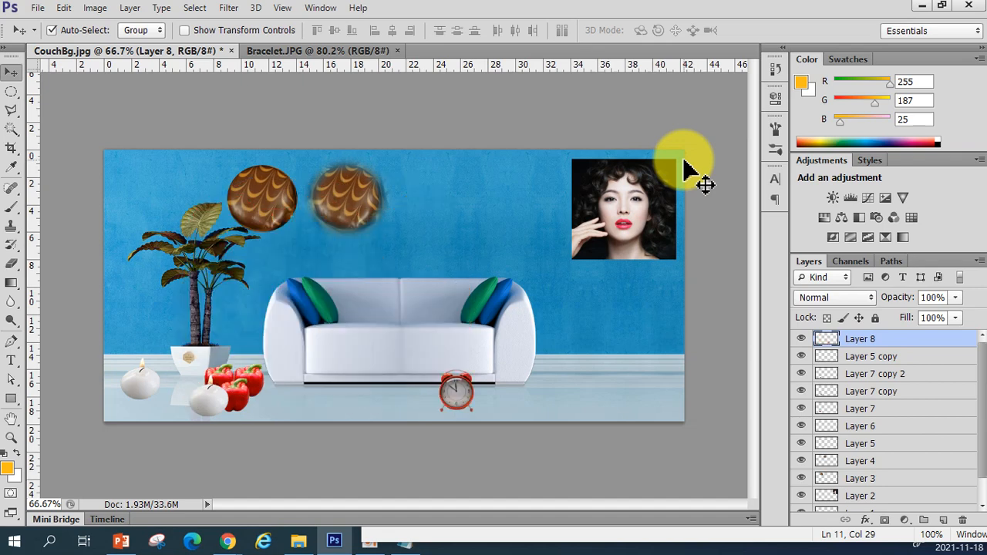
key(ctrl+alt+z)
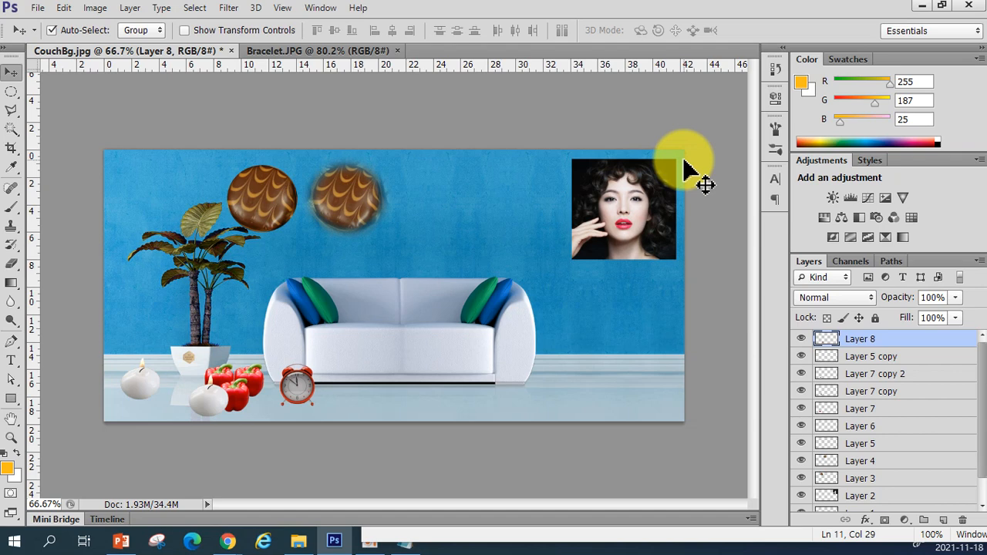
In the History panel, jump to the Free Transform state and back to the final Move state
click(775, 68)
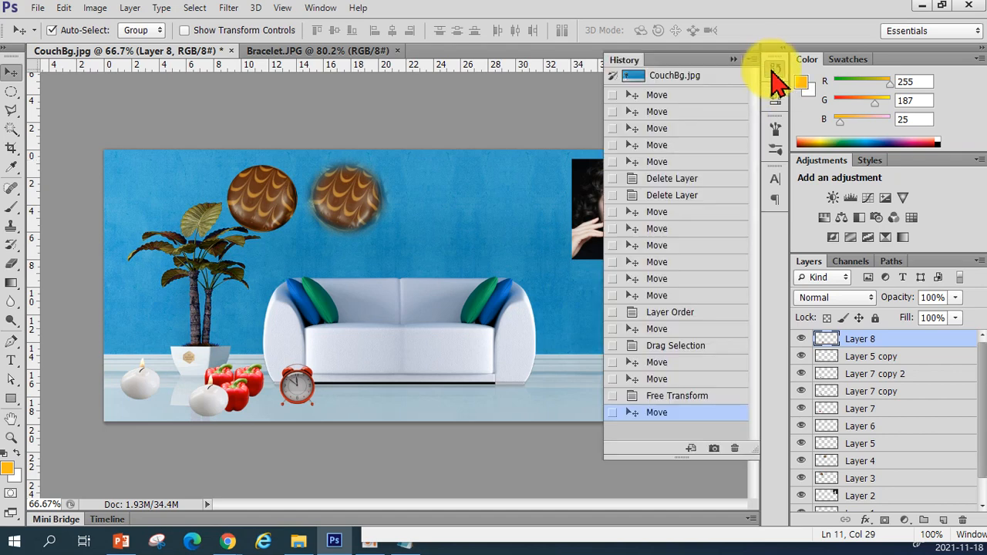
click(703, 397)
click(708, 416)
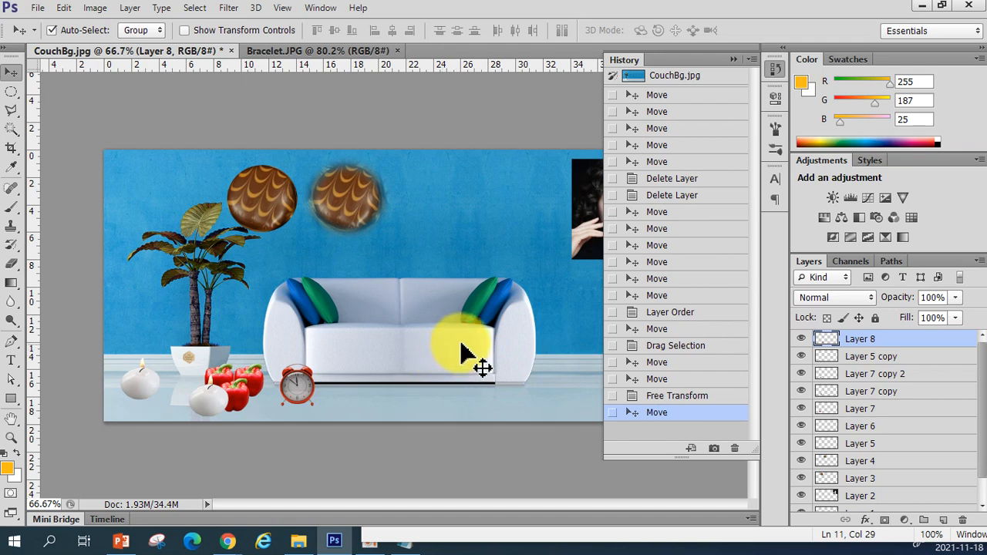
click(732, 60)
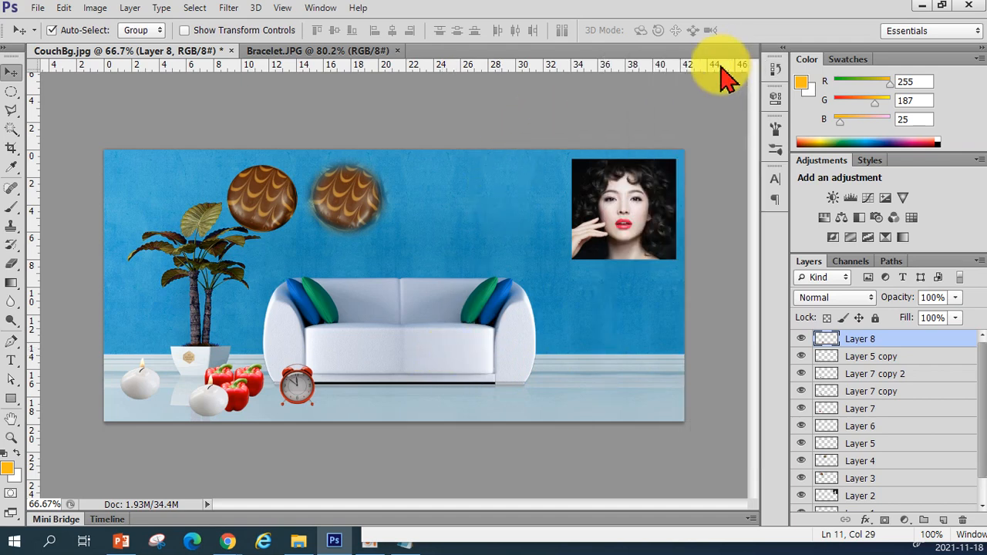